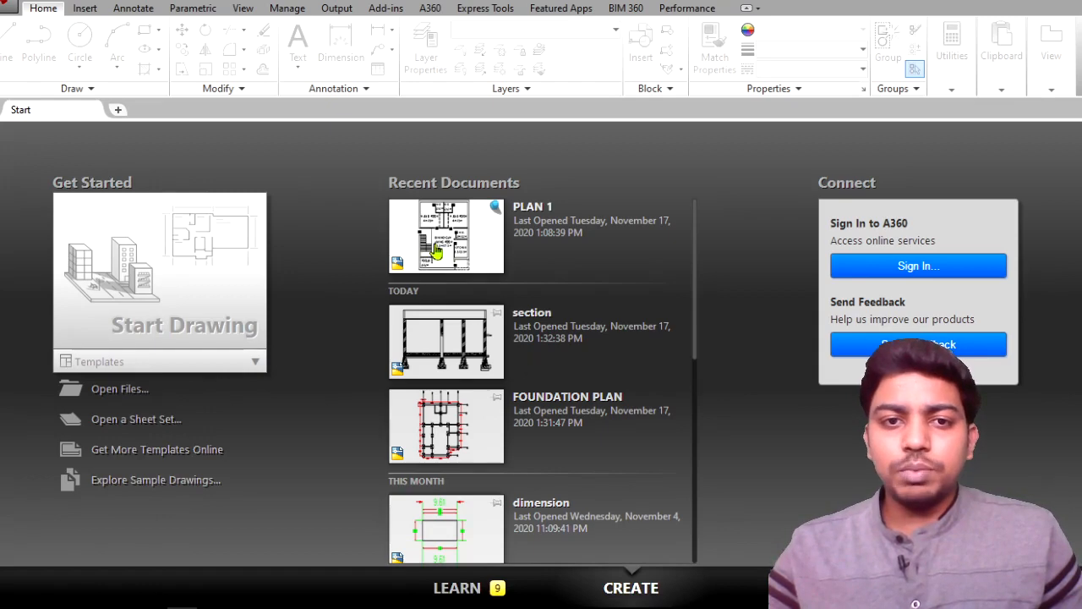
Step: Open the recent FOUNDATION PLAN drawing and look over its column footings
{"action": "left_click", "coordinate": [465, 446]}
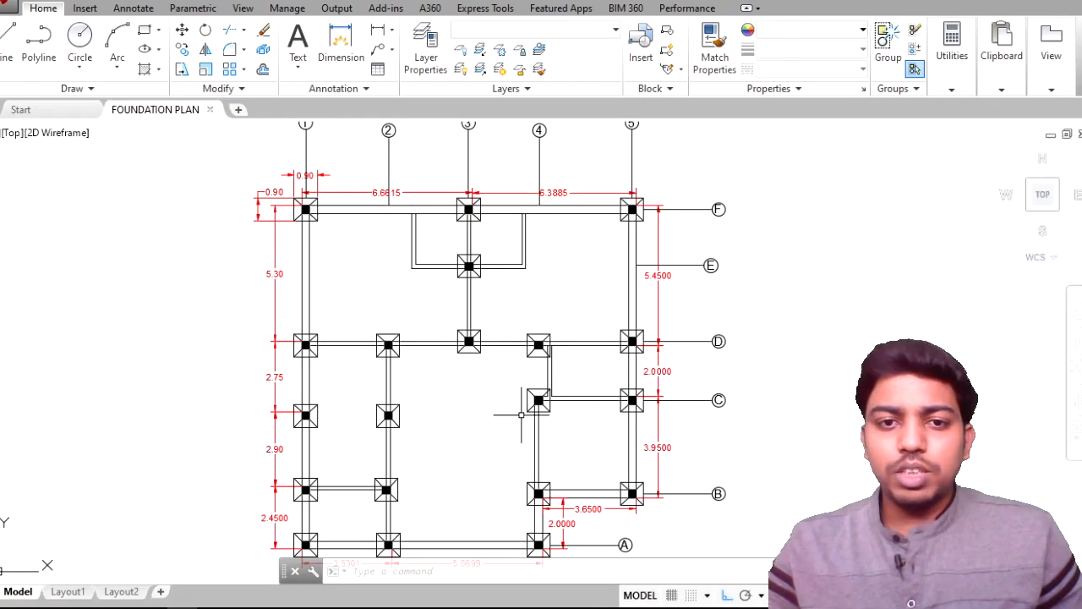
{"action": "middle_click_drag", "start_coordinate": [521, 415], "coordinate": [475, 383]}
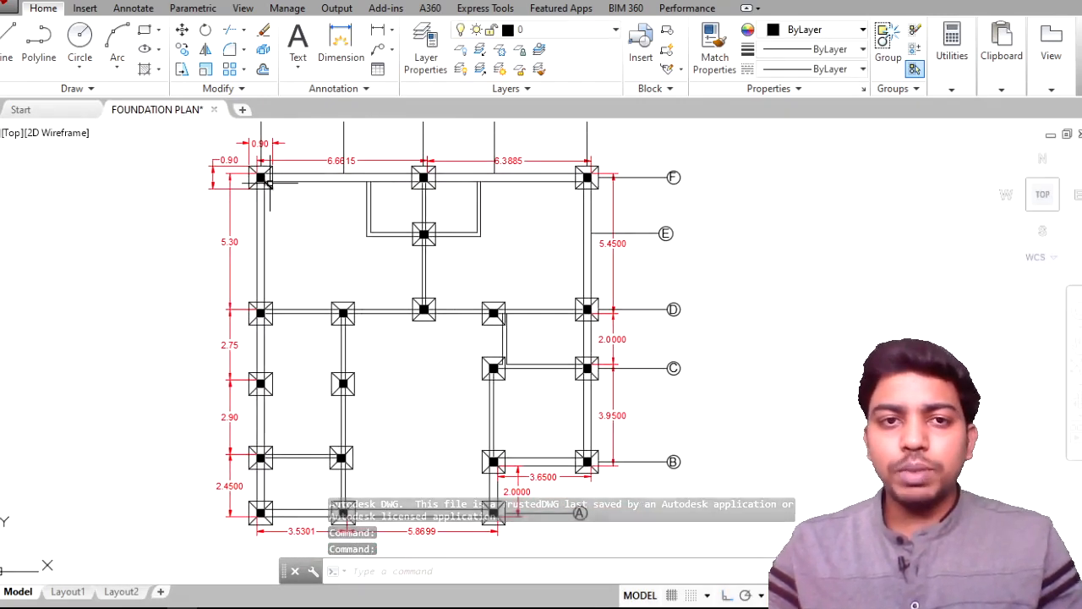
{"action": "scroll", "coordinate": [423, 177], "scroll_direction": "up", "scroll_amount": 8}
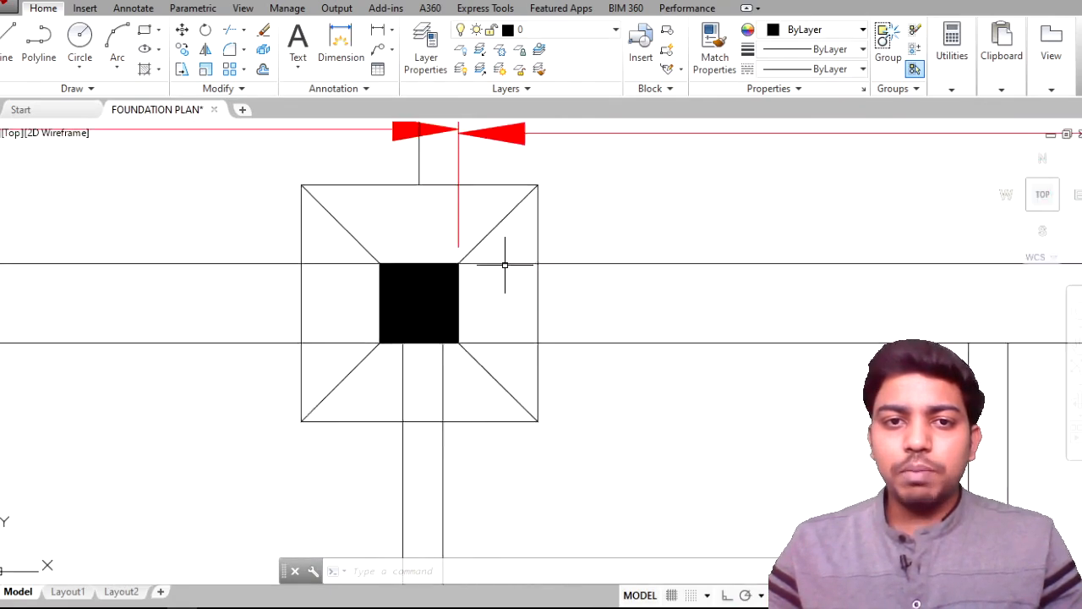
{"action": "scroll", "coordinate": [505, 265], "scroll_direction": "up", "scroll_amount": 6}
{"action": "scroll", "coordinate": [505, 265], "scroll_direction": "down", "scroll_amount": 2}
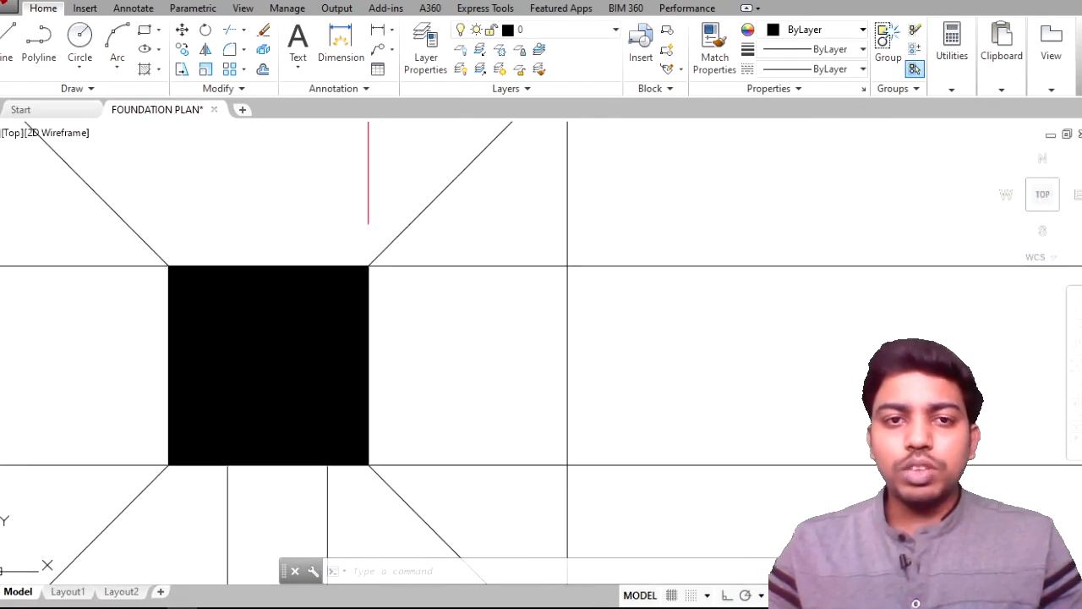
{"action": "scroll", "coordinate": [569, 283], "scroll_direction": "down", "scroll_amount": 8}
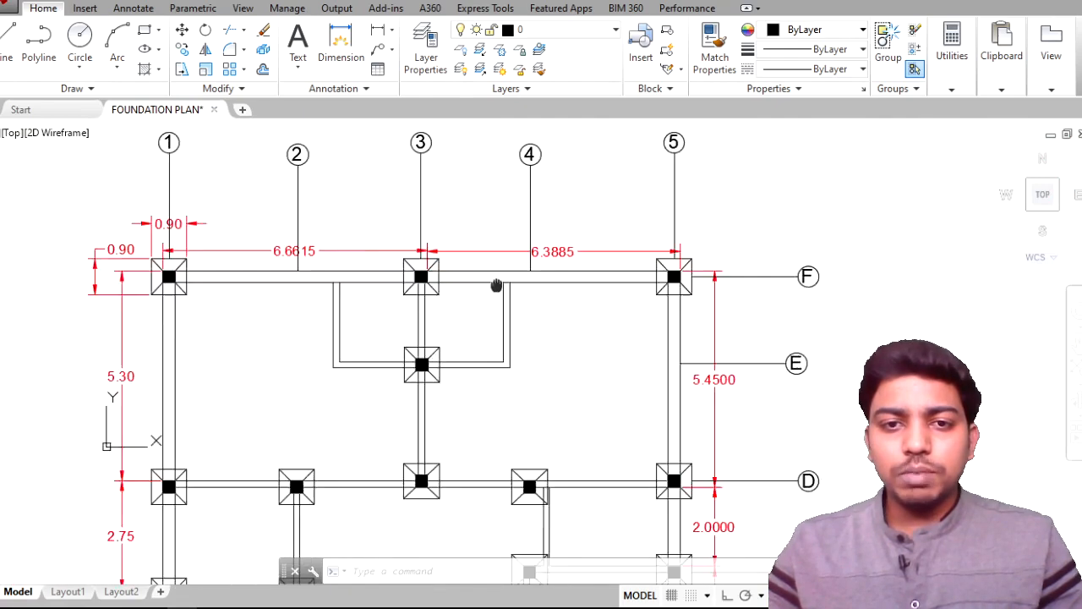
{"action": "middle_click_drag", "start_coordinate": [530, 381], "coordinate": [467, 337]}
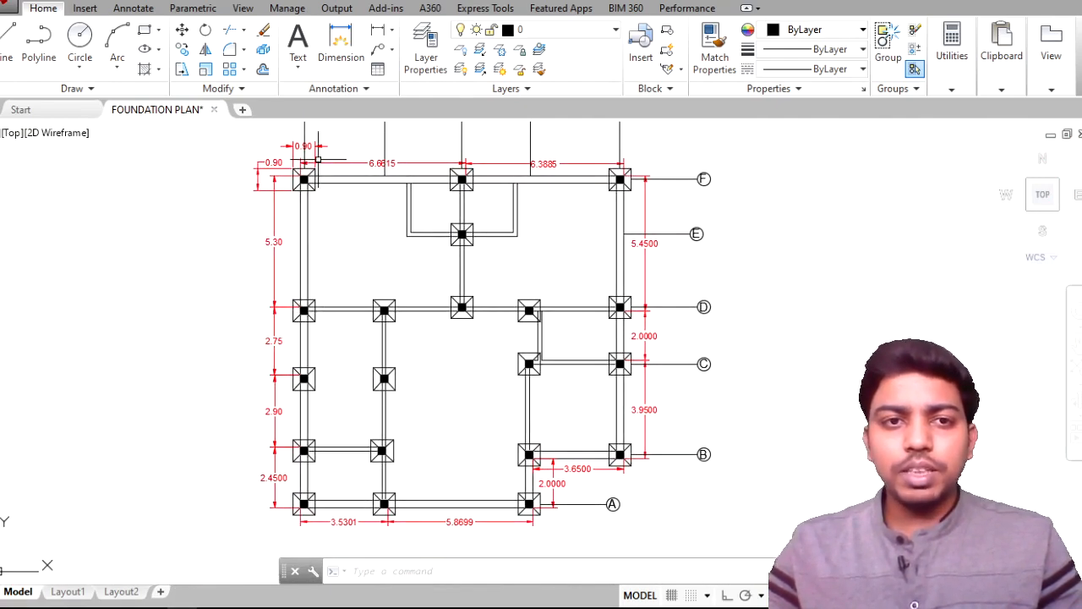
Step: Select the filled column square at the intersection of grids 1 and F, examine it against the whole plan, and clear the selection
{"action": "scroll", "coordinate": [260, 263], "scroll_direction": "up", "scroll_amount": 4}
{"action": "middle_click_drag", "start_coordinate": [277, 253], "coordinate": [292, 432]}
{"action": "scroll", "coordinate": [349, 351], "scroll_direction": "up", "scroll_amount": 10}
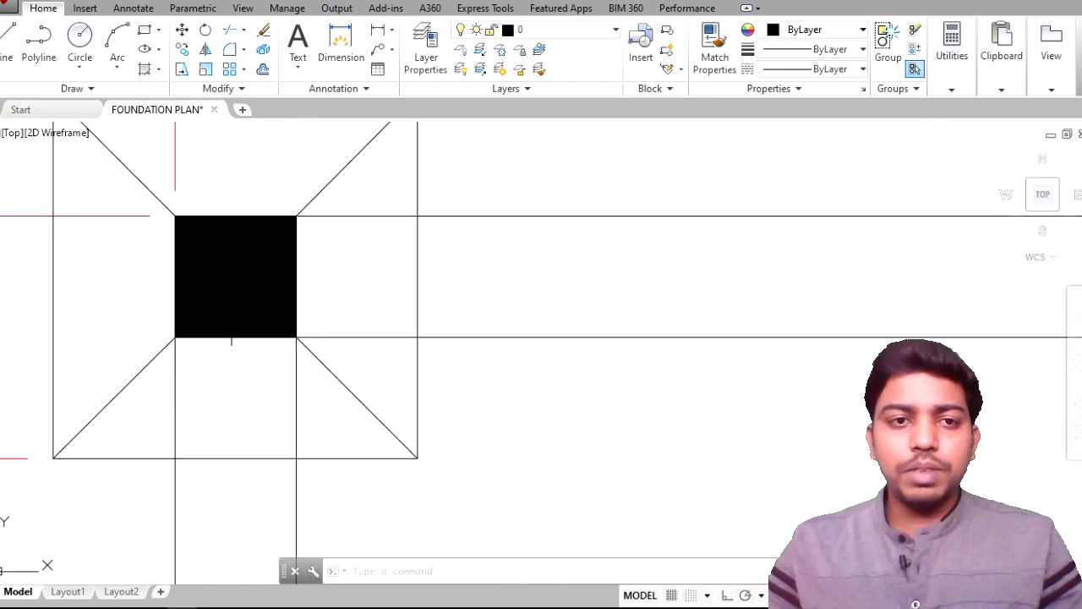
{"action": "middle_click_drag", "start_coordinate": [348, 351], "coordinate": [378, 425]}
{"action": "left_click", "coordinate": [115, 466]}
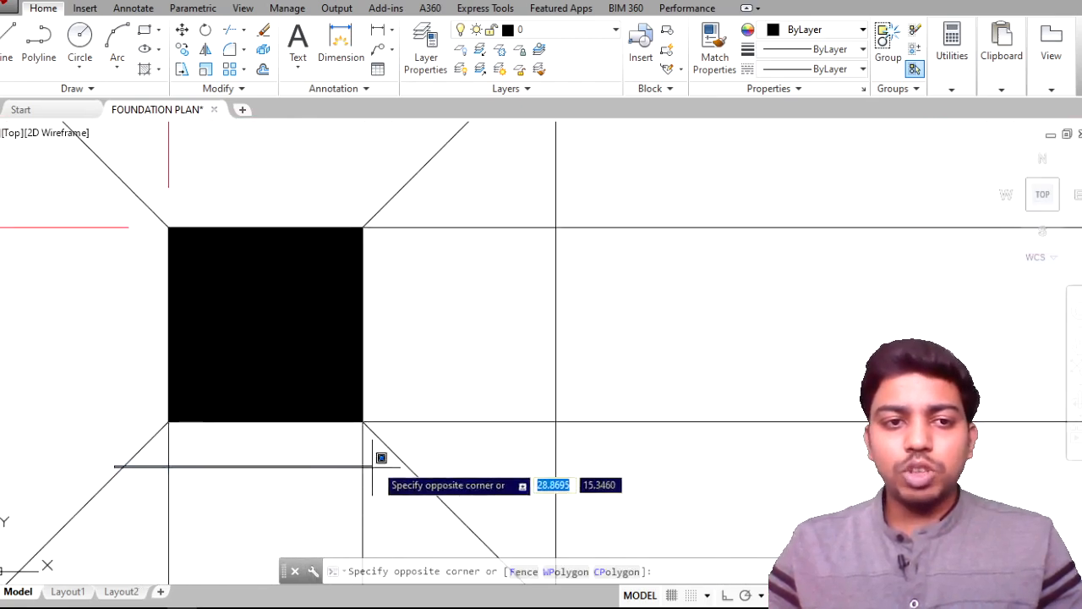
{"action": "left_click", "coordinate": [450, 172]}
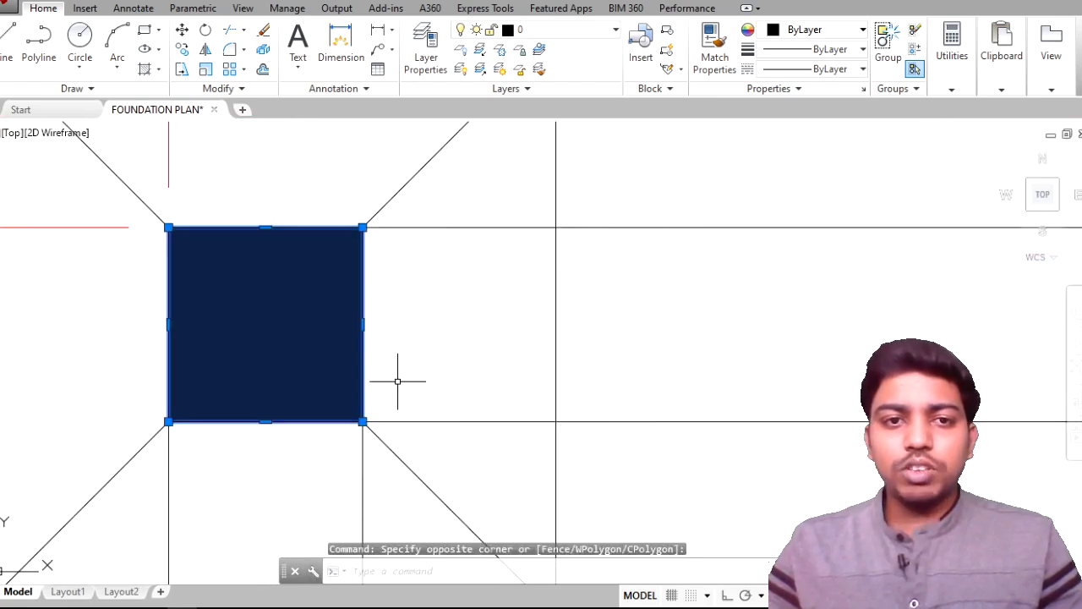
{"action": "scroll", "coordinate": [398, 381], "scroll_direction": "down", "scroll_amount": 2}
{"action": "scroll", "coordinate": [397, 382], "scroll_direction": "down", "scroll_amount": 3}
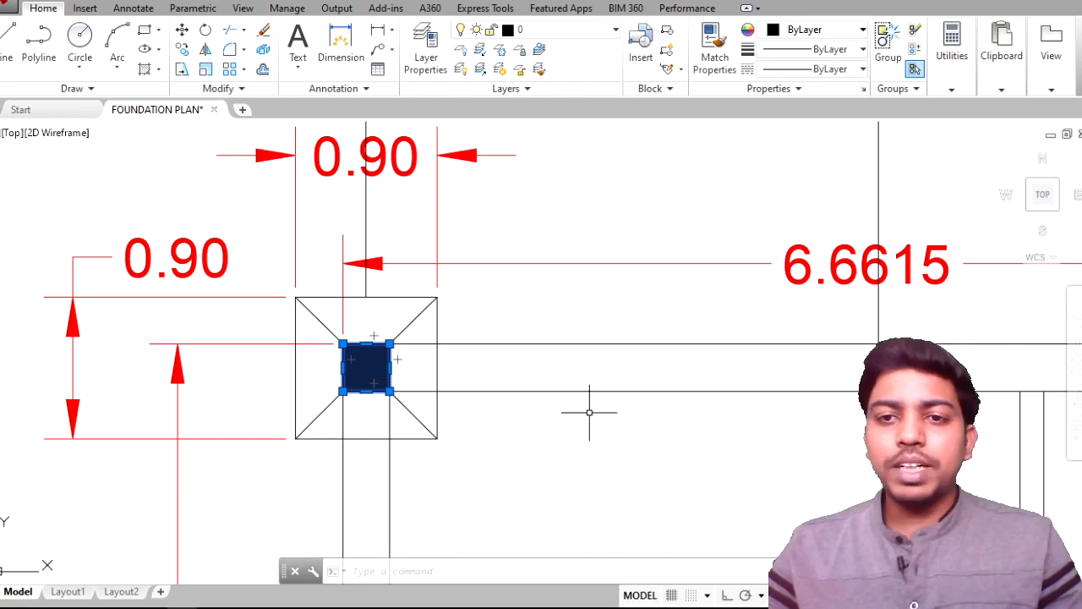
{"action": "scroll", "coordinate": [646, 418], "scroll_direction": "down", "scroll_amount": 7}
{"action": "middle_click_drag", "start_coordinate": [759, 463], "coordinate": [564, 299]}
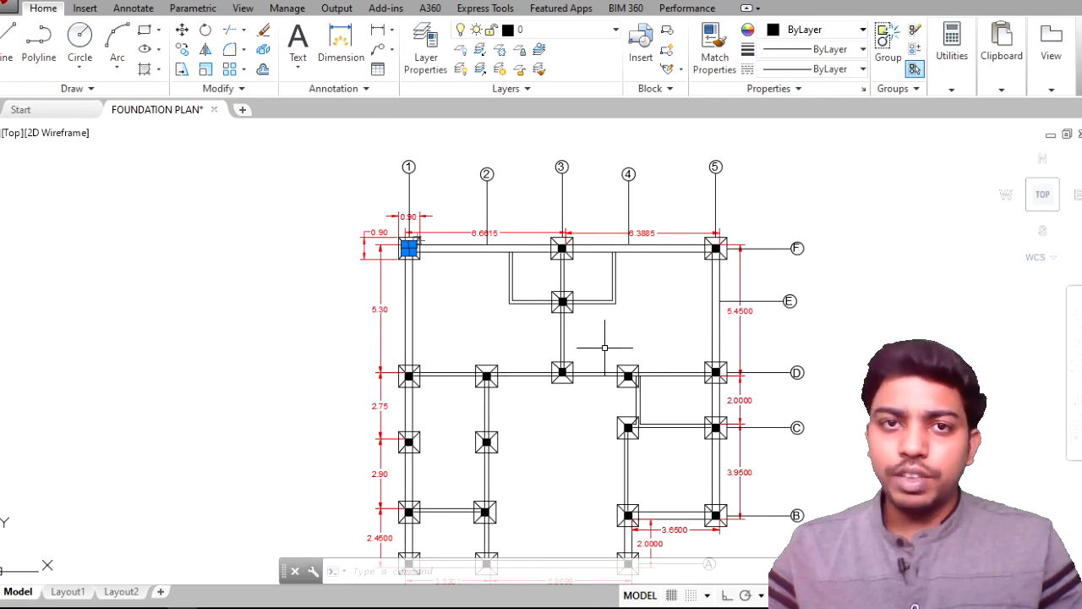
{"action": "scroll", "coordinate": [415, 250], "scroll_direction": "up", "scroll_amount": 8}
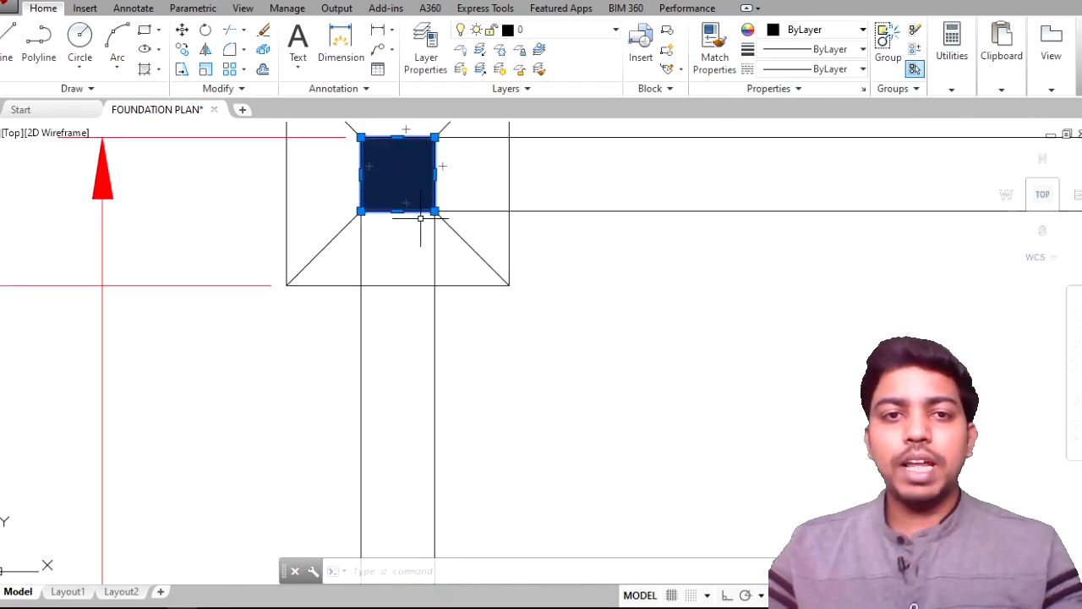
{"action": "left_click", "coordinate": [427, 217]}
{"action": "key", "text": "Escape"}
Step: Open the Object Selection Filters dialog with the FILTER command and move it aside over the foundation plan
{"action": "middle_click_drag", "start_coordinate": [510, 194], "coordinate": [496, 261]}
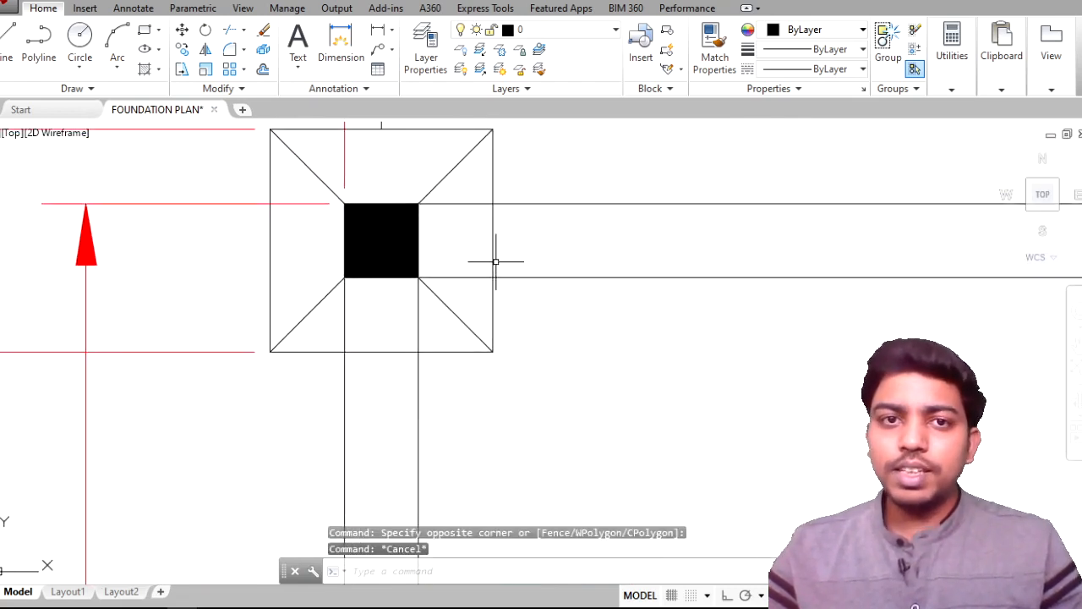
{"action": "scroll", "coordinate": [472, 258], "scroll_direction": "down", "scroll_amount": 4}
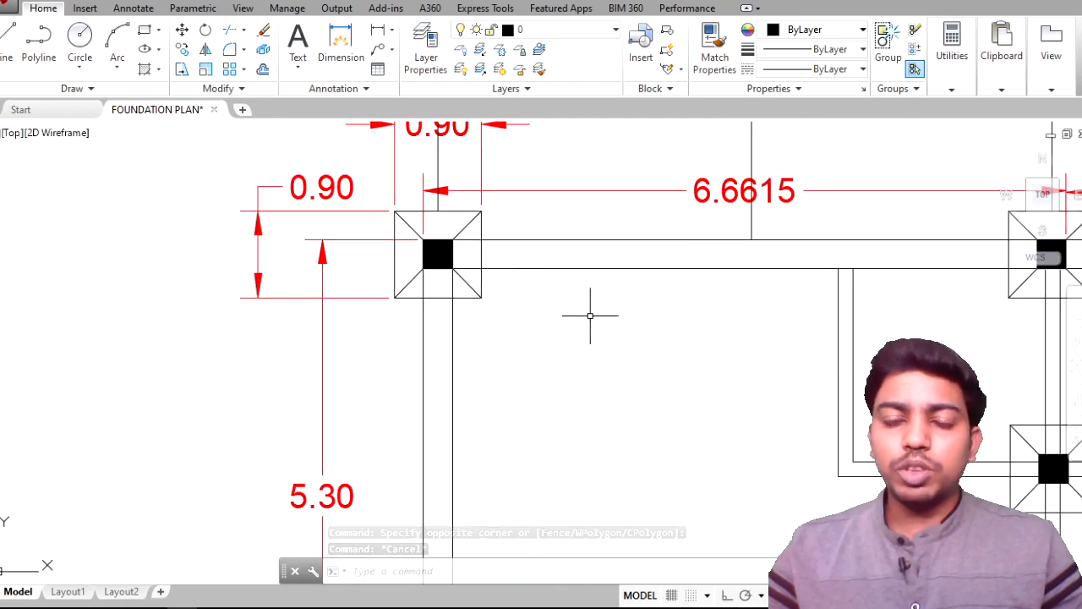
{"action": "scroll", "coordinate": [635, 323], "scroll_direction": "down", "scroll_amount": 3}
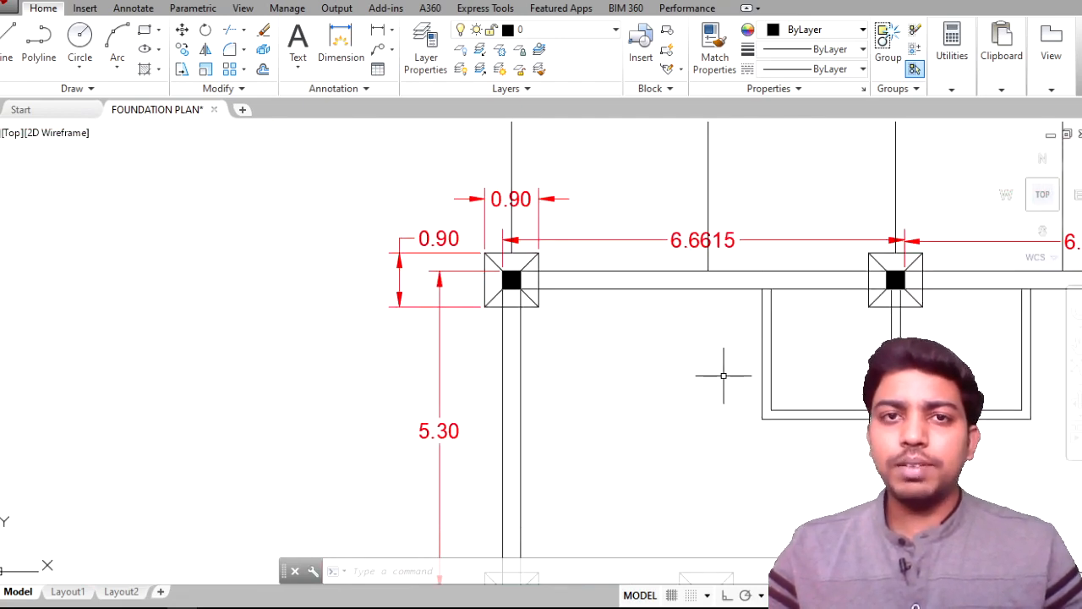
{"action": "middle_click_drag", "start_coordinate": [722, 374], "coordinate": [536, 315]}
{"action": "scroll", "coordinate": [640, 355], "scroll_direction": "down", "scroll_amount": 5}
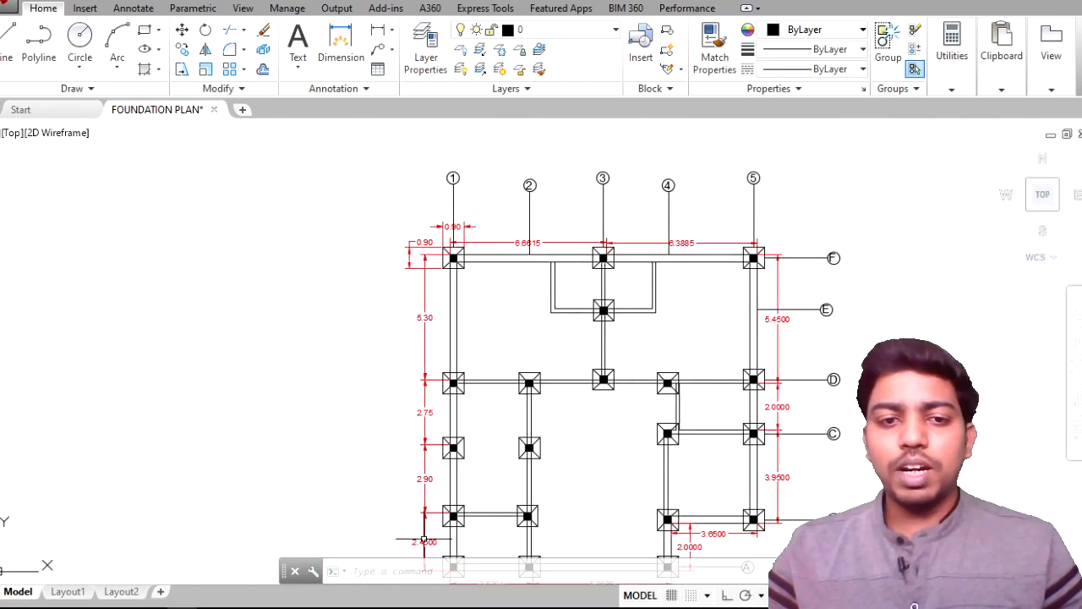
{"action": "type", "text": "f"}
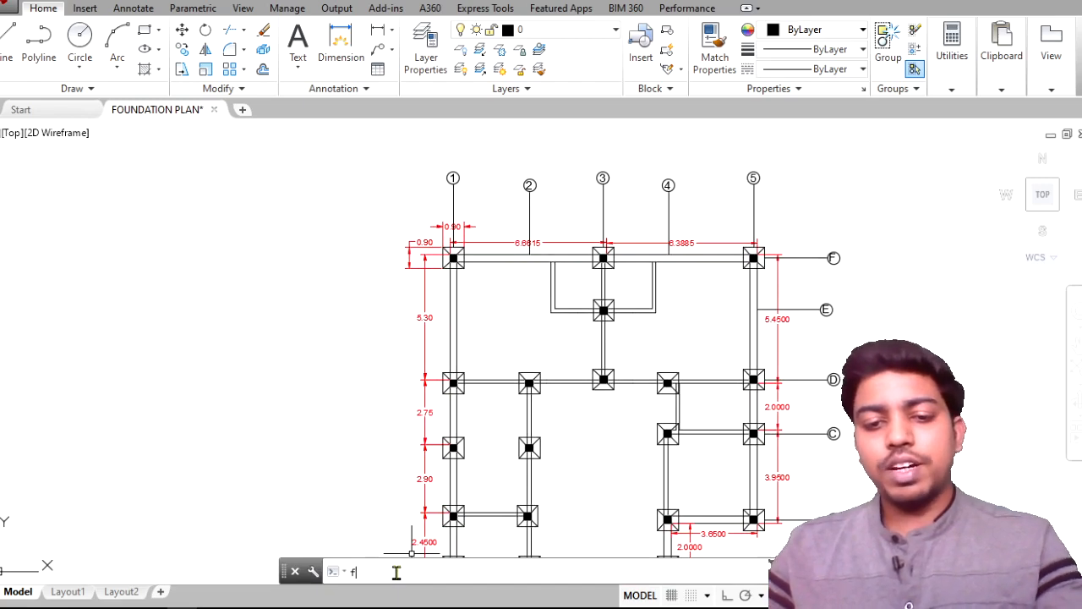
{"action": "type", "text": "ilter"}
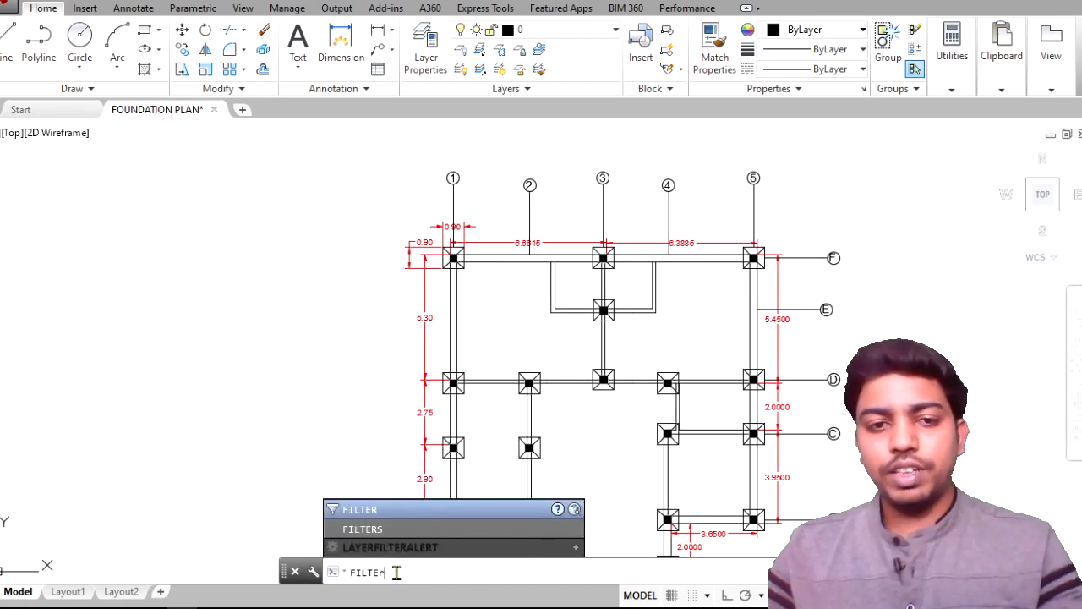
{"action": "key", "text": "Return"}
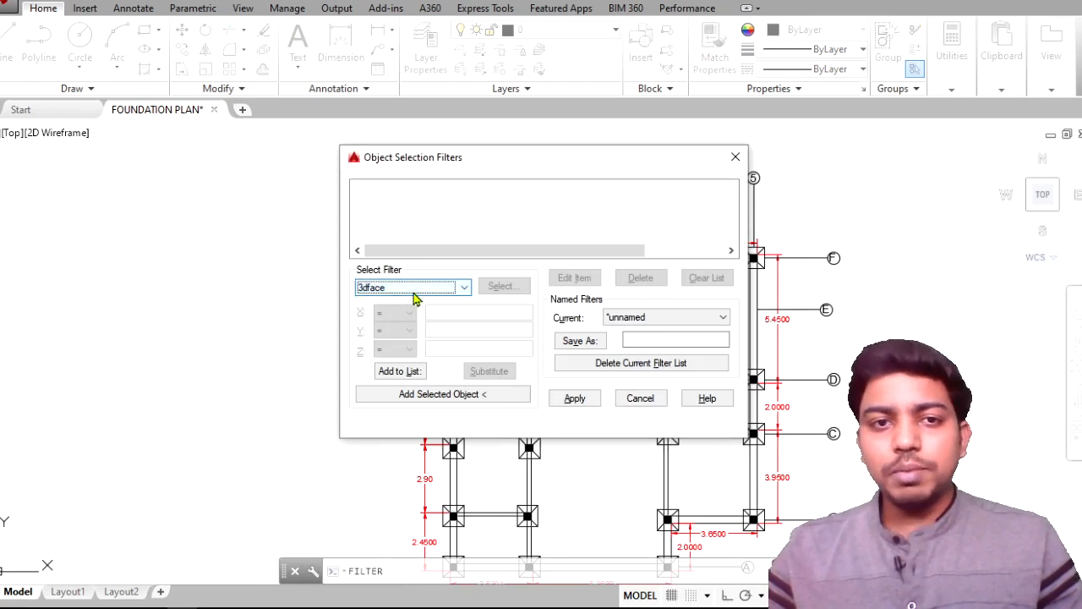
{"action": "left_click_drag", "start_coordinate": [534, 163], "coordinate": [451, 153]}
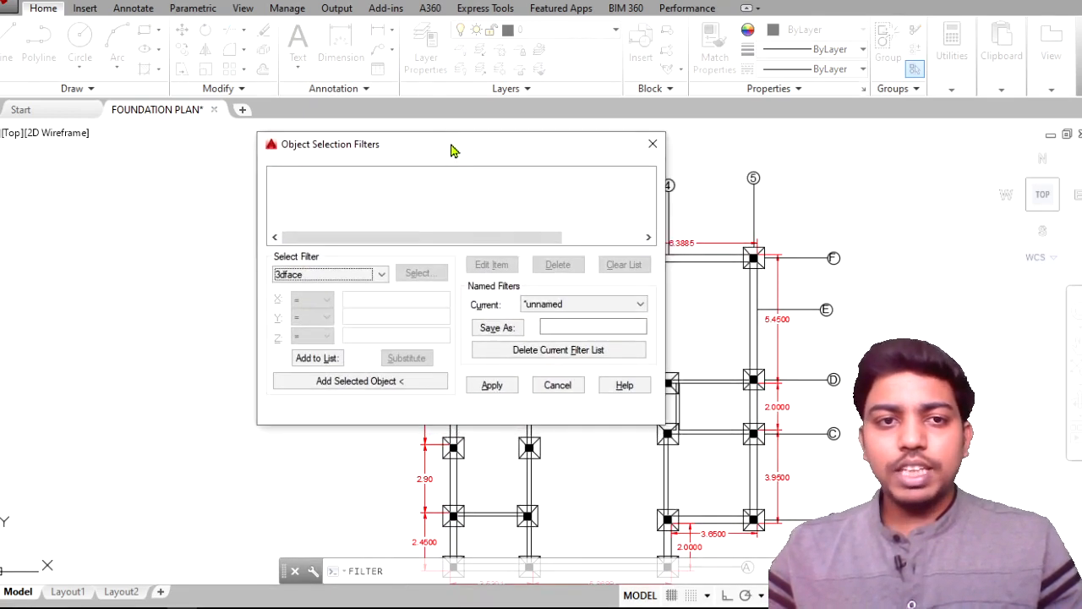
Step: Add Solid as the object type in the selection filter list and apply the filter
{"action": "left_click", "coordinate": [345, 283]}
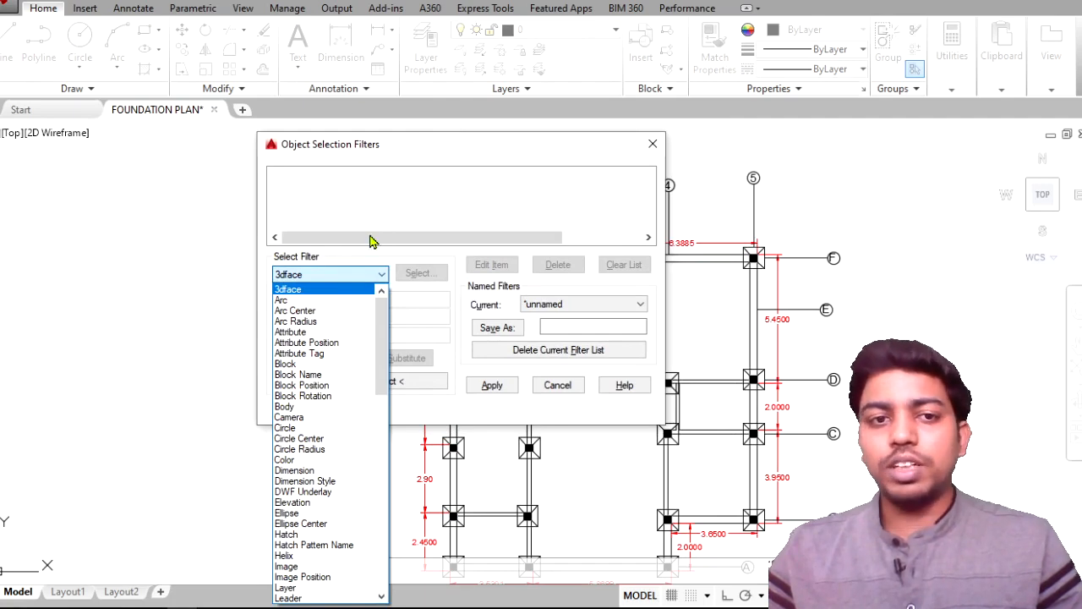
{"action": "scroll", "coordinate": [338, 314], "scroll_direction": "down", "scroll_amount": 2}
{"action": "scroll", "coordinate": [338, 316], "scroll_direction": "down", "scroll_amount": 7}
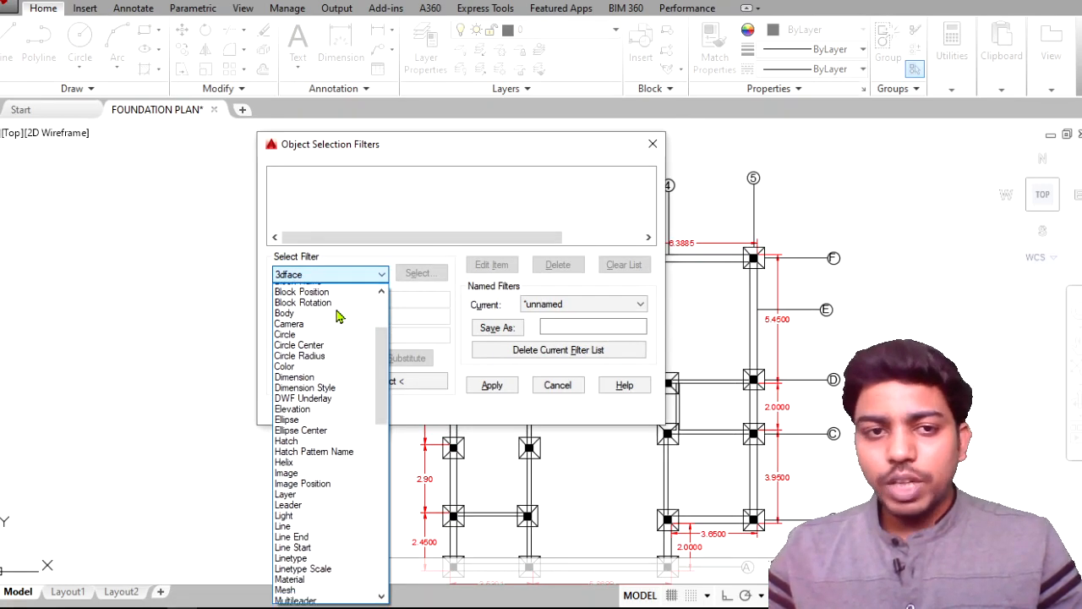
{"action": "scroll", "coordinate": [338, 316], "scroll_direction": "down", "scroll_amount": 3}
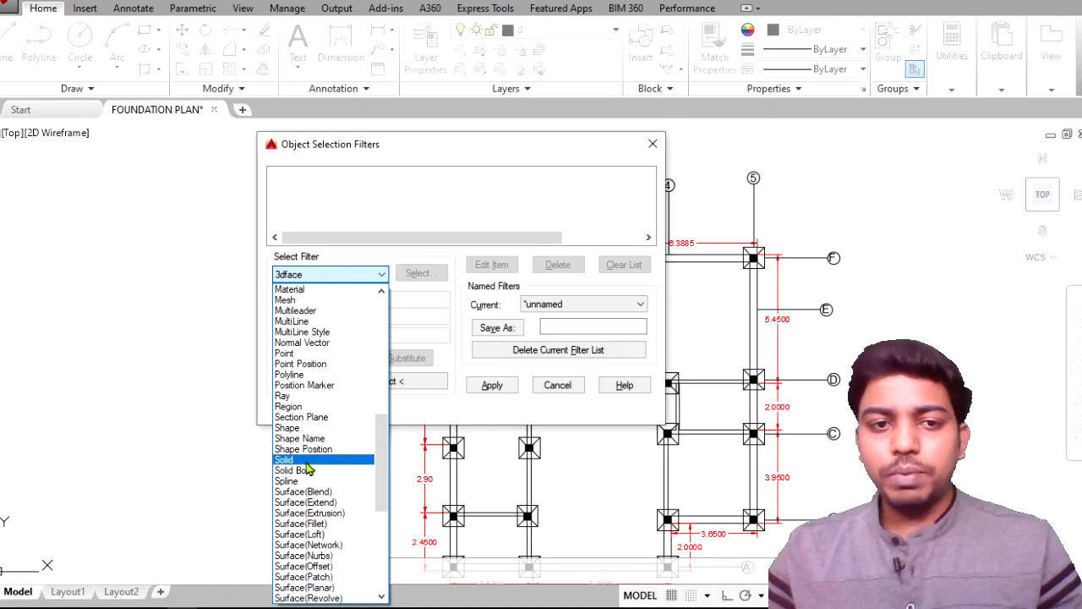
{"action": "left_click", "coordinate": [306, 461]}
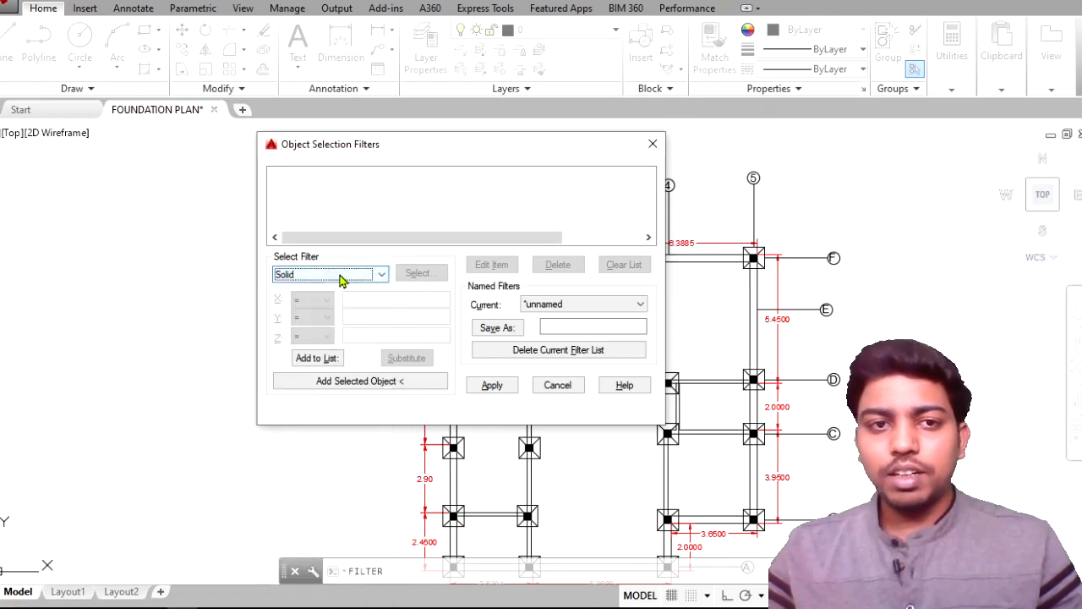
{"action": "left_click", "coordinate": [313, 362]}
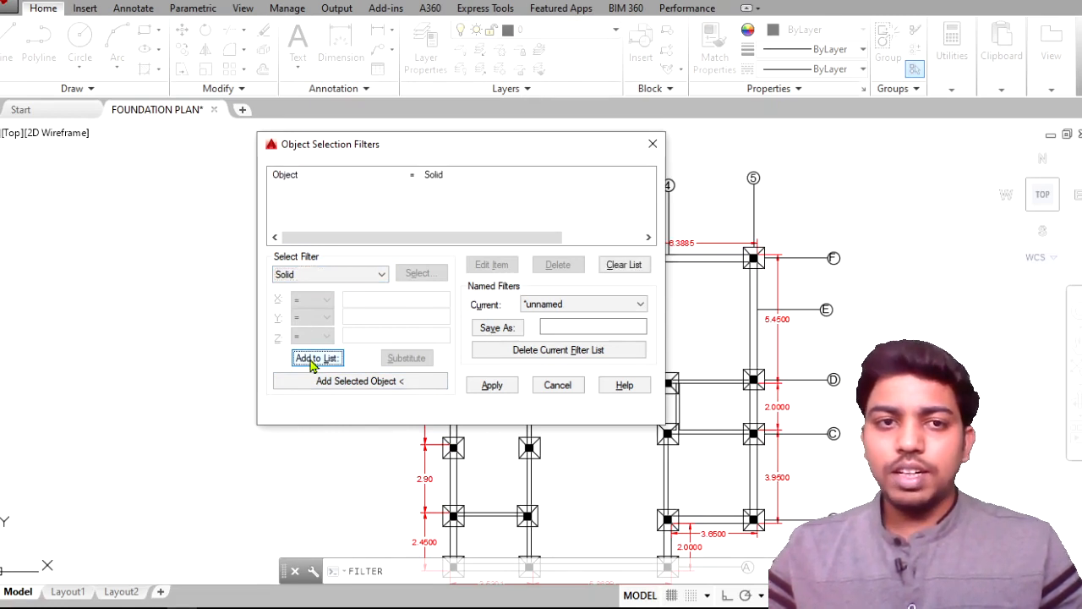
{"action": "left_click", "coordinate": [497, 389]}
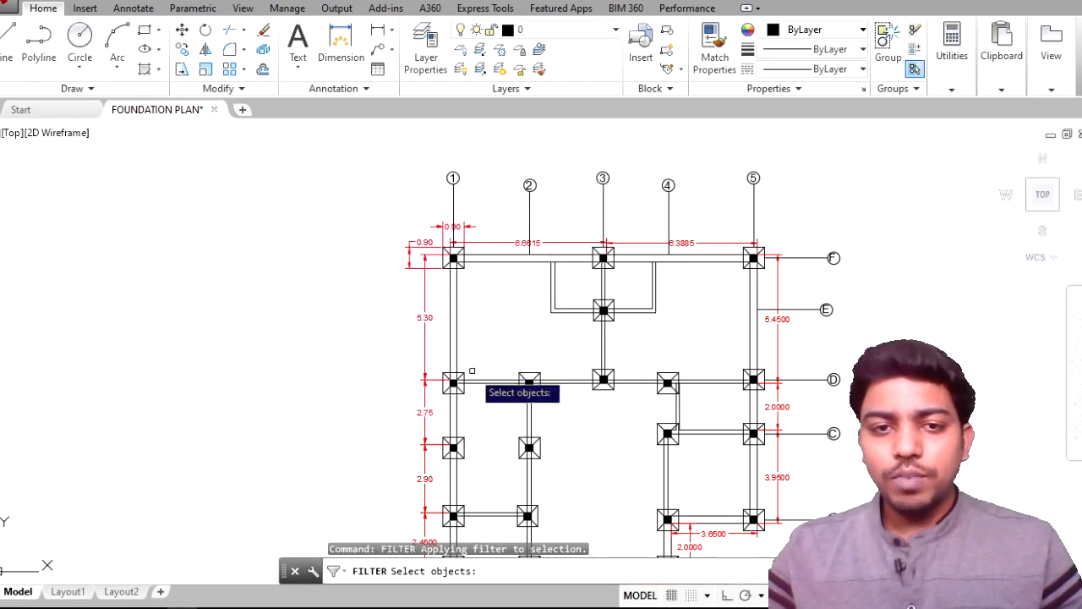
Step: Select all solid columns by enclosing the whole foundation plan in a crossing window with the filter active
{"action": "scroll", "coordinate": [486, 384], "scroll_direction": "down", "scroll_amount": 4}
{"action": "scroll", "coordinate": [477, 364], "scroll_direction": "up", "scroll_amount": 3}
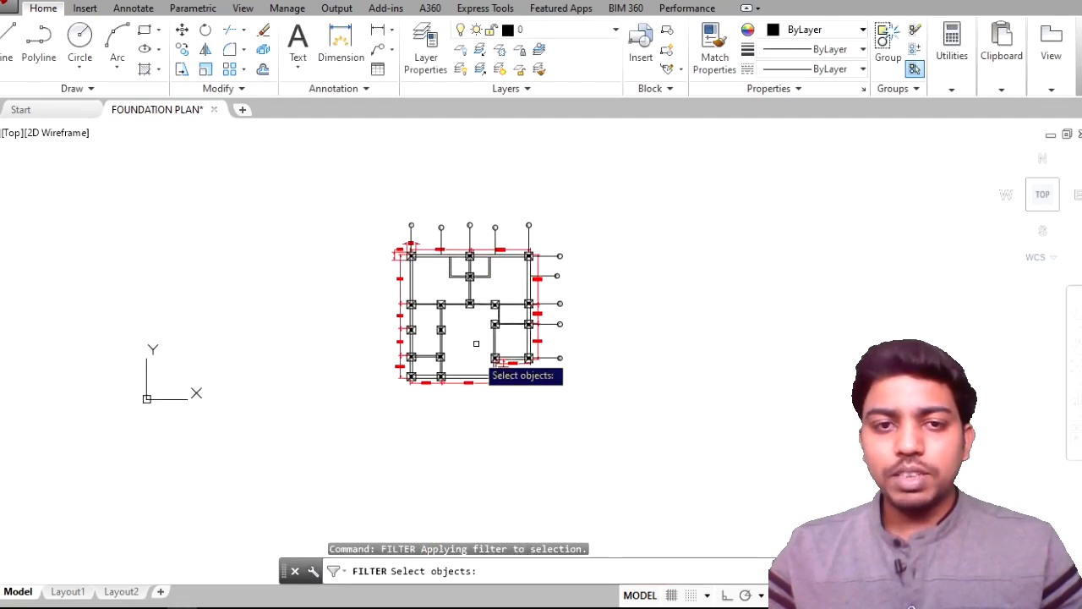
{"action": "left_click", "coordinate": [289, 457]}
{"action": "left_click", "coordinate": [697, 451]}
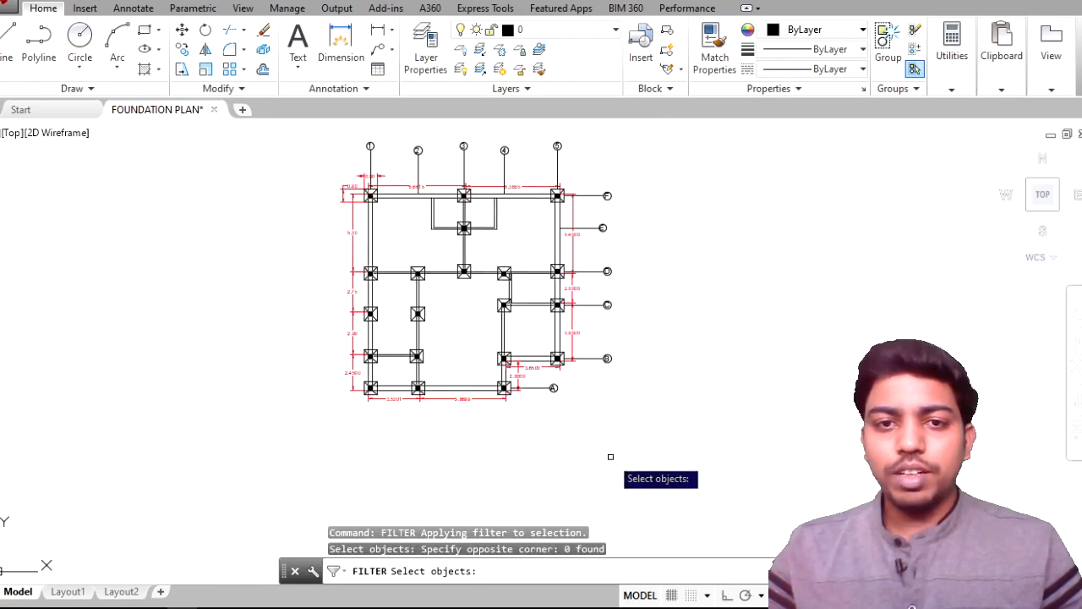
{"action": "left_click", "coordinate": [609, 454]}
{"action": "middle_click_drag", "start_coordinate": [294, 173], "coordinate": [228, 246]}
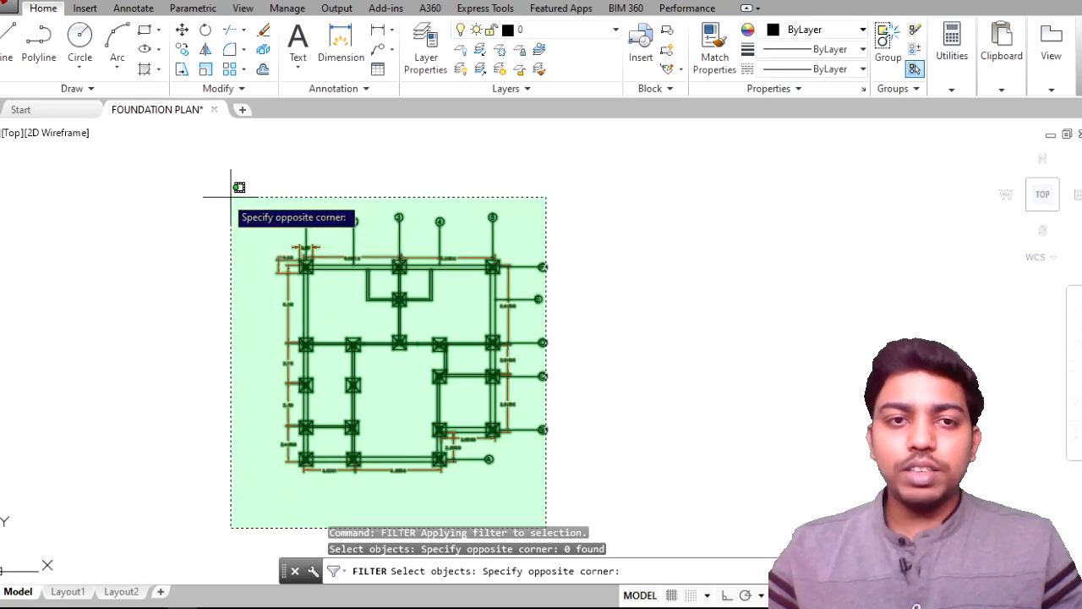
{"action": "left_click", "coordinate": [221, 193]}
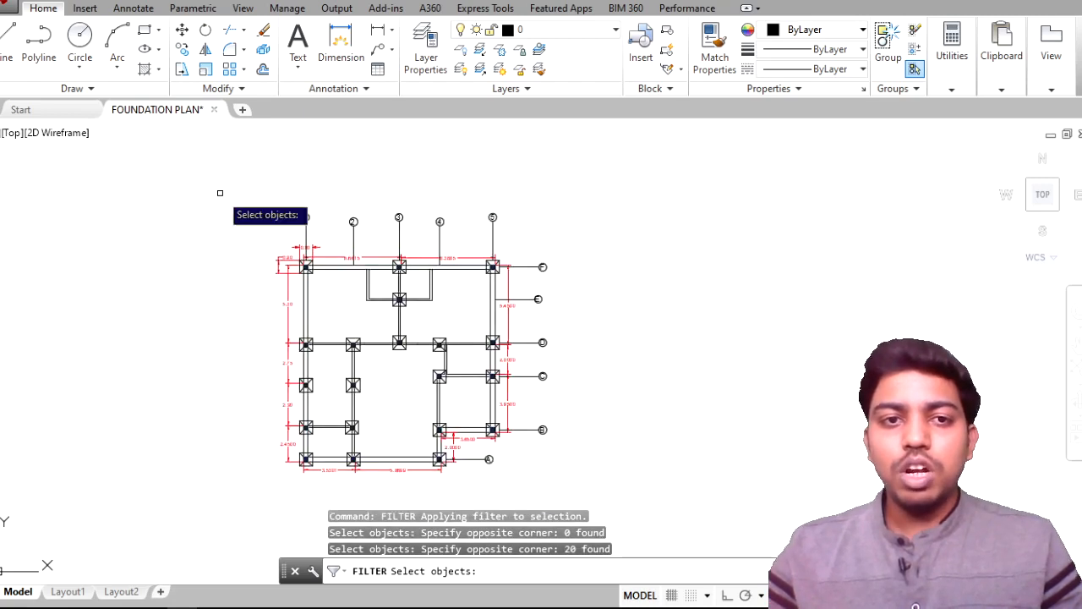
Step: Examine the filtered selection on the column at grids 1 and F and on the other columns of the plan
{"action": "scroll", "coordinate": [300, 250], "scroll_direction": "up", "scroll_amount": 2}
{"action": "scroll", "coordinate": [306, 269], "scroll_direction": "up", "scroll_amount": 10}
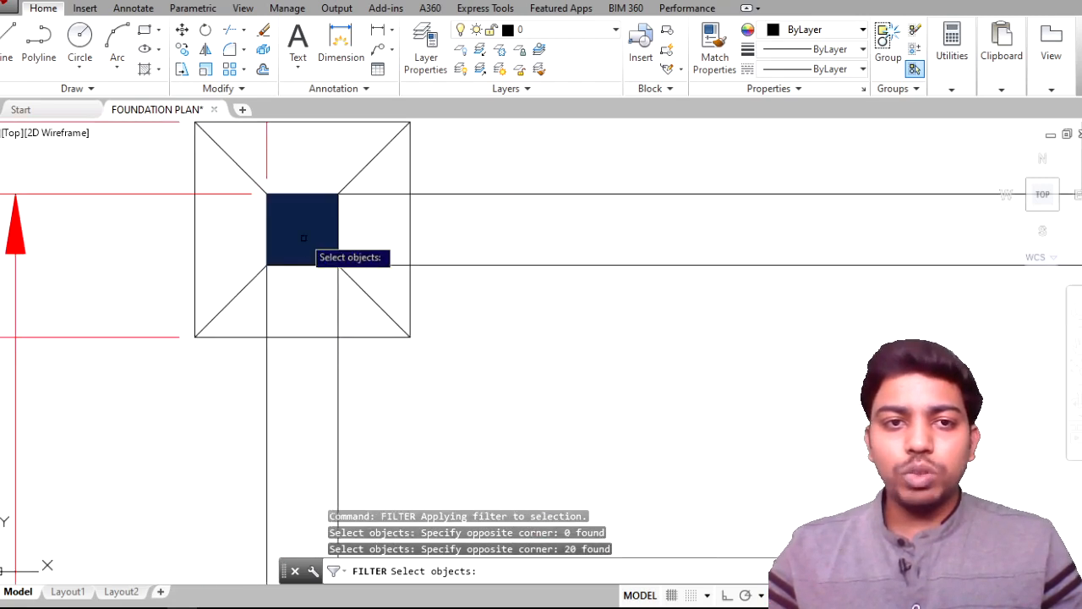
{"action": "scroll", "coordinate": [309, 243], "scroll_direction": "up", "scroll_amount": 4}
{"action": "mouse_move", "coordinate": [465, 213]}
{"action": "middle_mouse_down"}
{"action": "mouse_move", "coordinate": [461, 289]}
{"action": "mouse_move", "coordinate": [484, 315]}
{"action": "middle_mouse_up"}
{"action": "scroll", "coordinate": [429, 299], "scroll_direction": "up", "scroll_amount": 4}
{"action": "scroll", "coordinate": [429, 300], "scroll_direction": "down", "scroll_amount": 4}
{"action": "scroll", "coordinate": [431, 301], "scroll_direction": "up", "scroll_amount": 2}
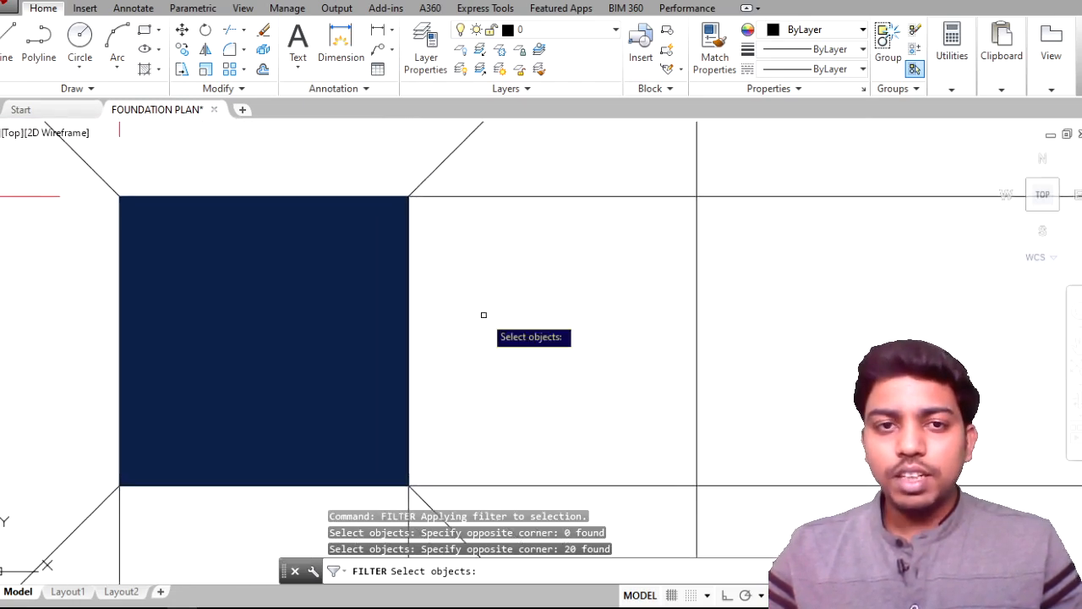
{"action": "scroll", "coordinate": [484, 315], "scroll_direction": "down", "scroll_amount": 6}
{"action": "scroll", "coordinate": [652, 326], "scroll_direction": "down", "scroll_amount": 3}
{"action": "scroll", "coordinate": [678, 340], "scroll_direction": "down", "scroll_amount": 4}
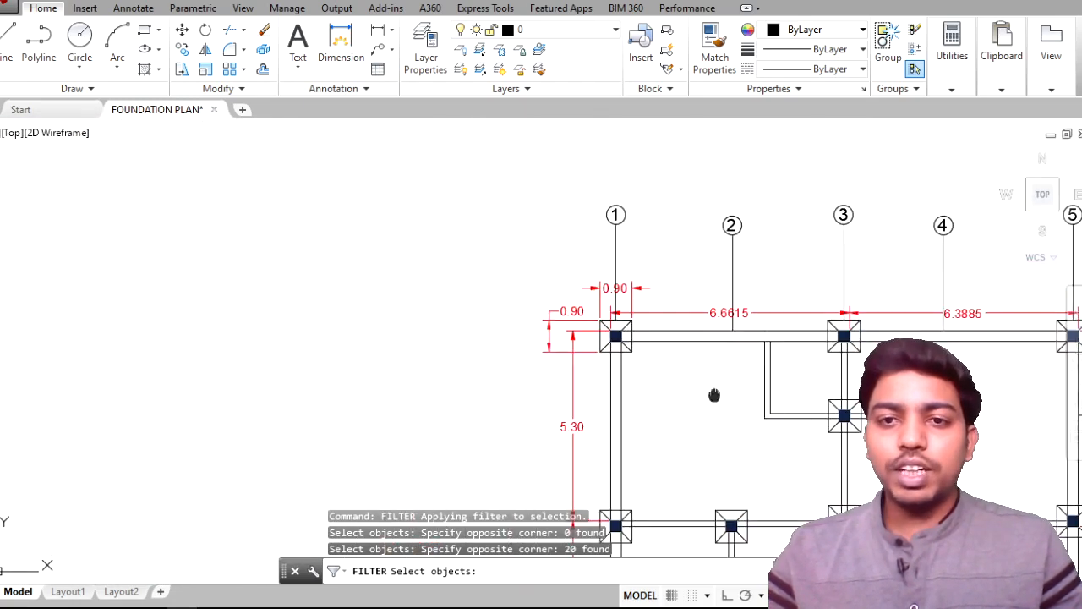
{"action": "middle_click_drag", "start_coordinate": [714, 395], "coordinate": [474, 300]}
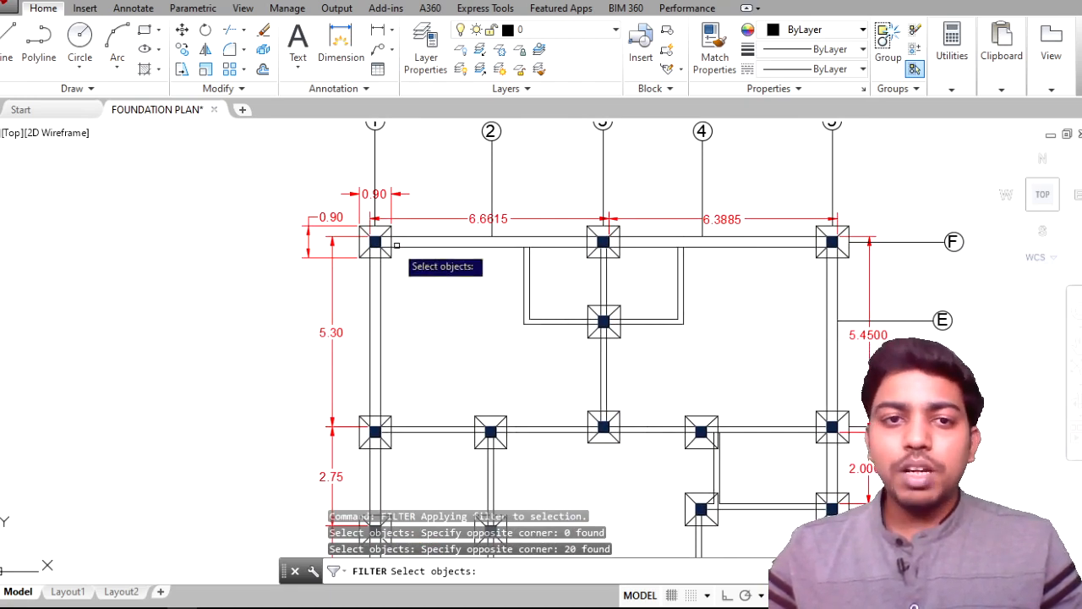
{"action": "scroll", "coordinate": [376, 241], "scroll_direction": "up", "scroll_amount": 5}
{"action": "scroll", "coordinate": [475, 314], "scroll_direction": "down", "scroll_amount": 6}
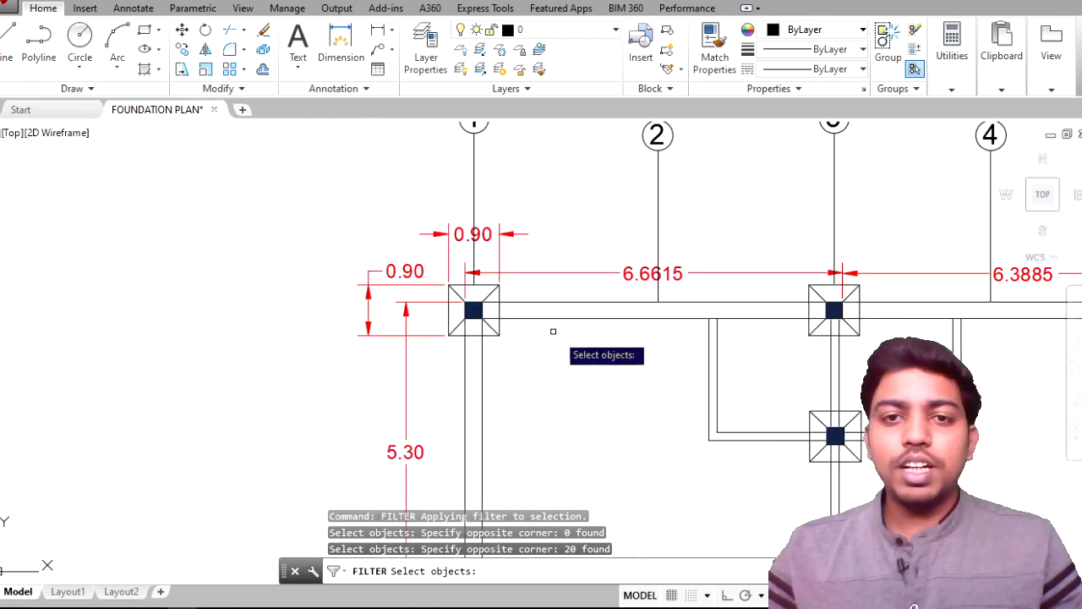
Step: Finish the filtered selection of the solid columns and examine them across the whole foundation plan
{"action": "middle_click_drag", "start_coordinate": [671, 391], "coordinate": [503, 323]}
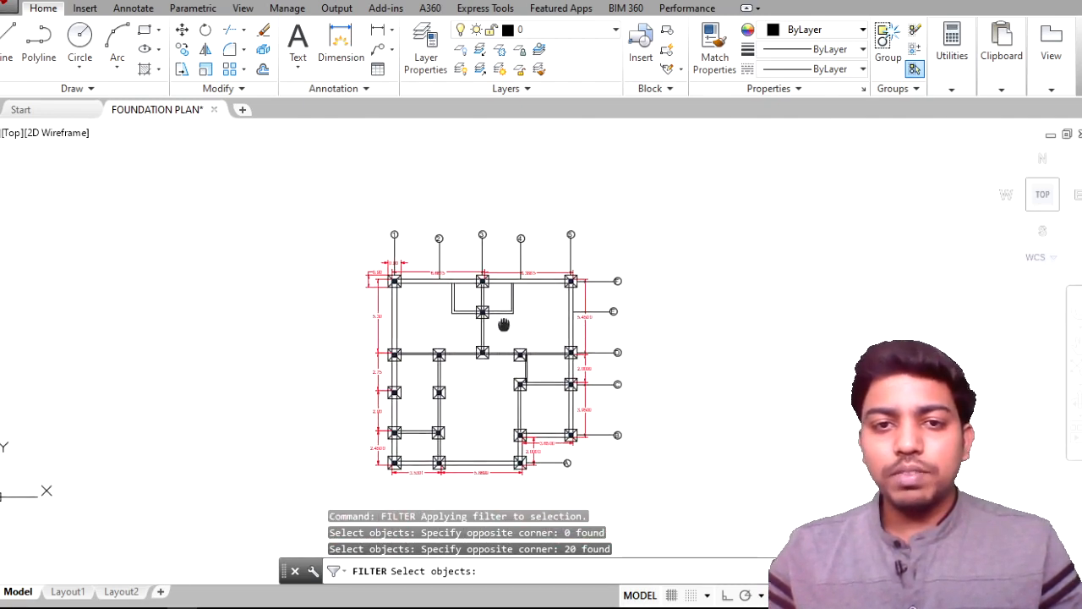
{"action": "key", "text": "Return"}
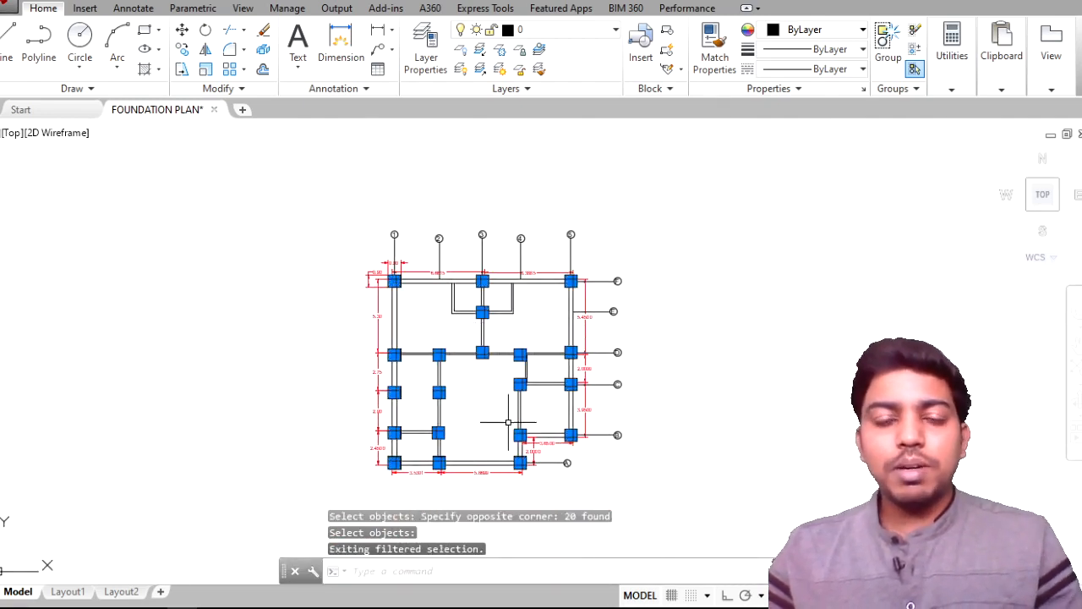
{"action": "scroll", "coordinate": [499, 392], "scroll_direction": "up", "scroll_amount": 4}
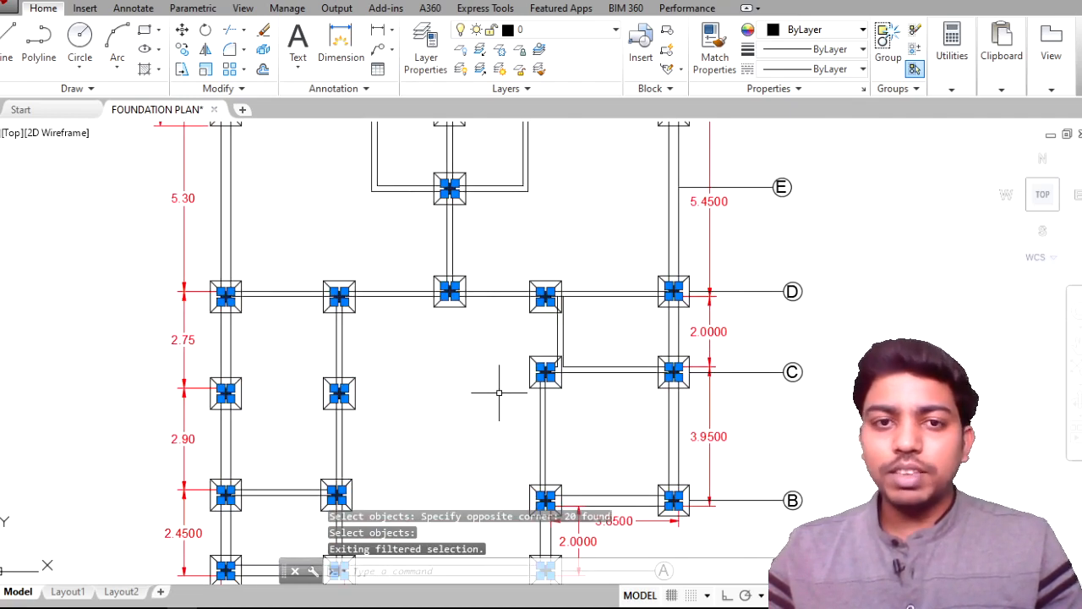
{"action": "scroll", "coordinate": [499, 393], "scroll_direction": "down", "scroll_amount": 4}
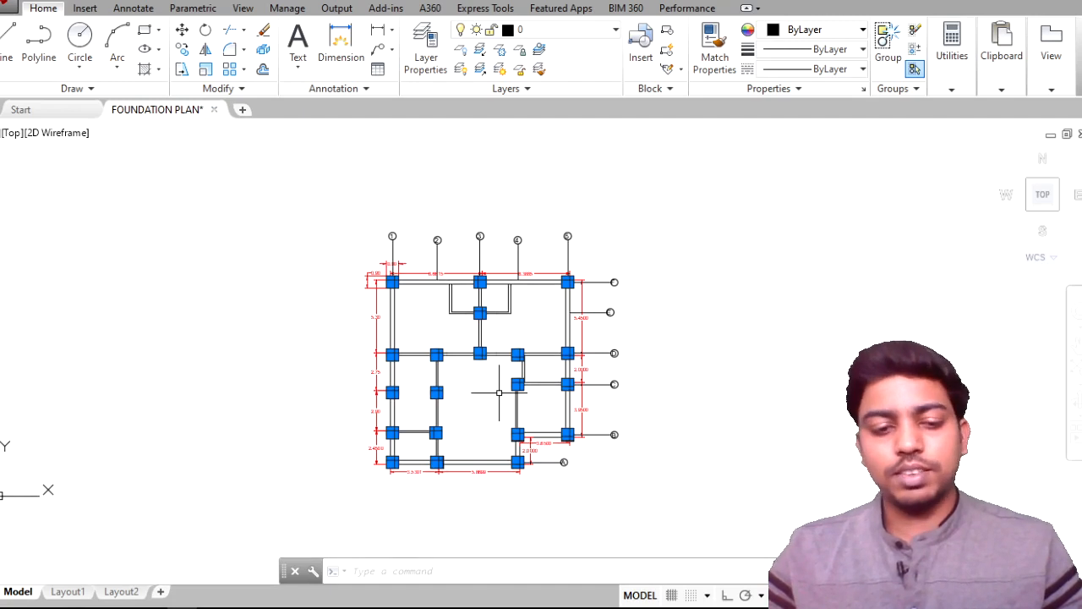
Step: Copy the selected solid columns horizontally into the empty area beside the foundation plan, with Ortho on
{"action": "type", "text": "CO"}
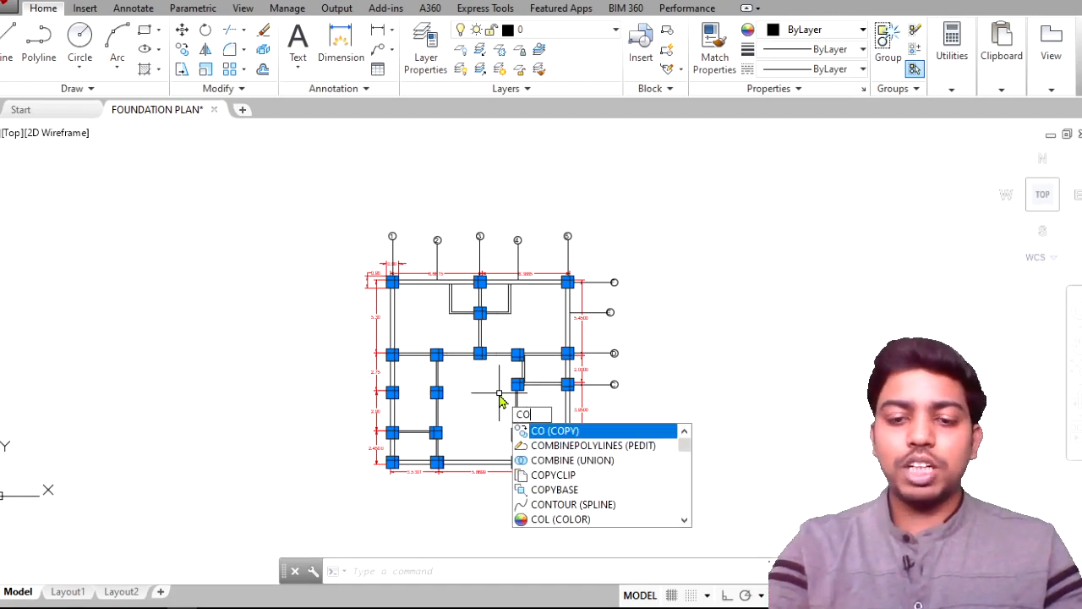
{"action": "key", "text": "Return"}
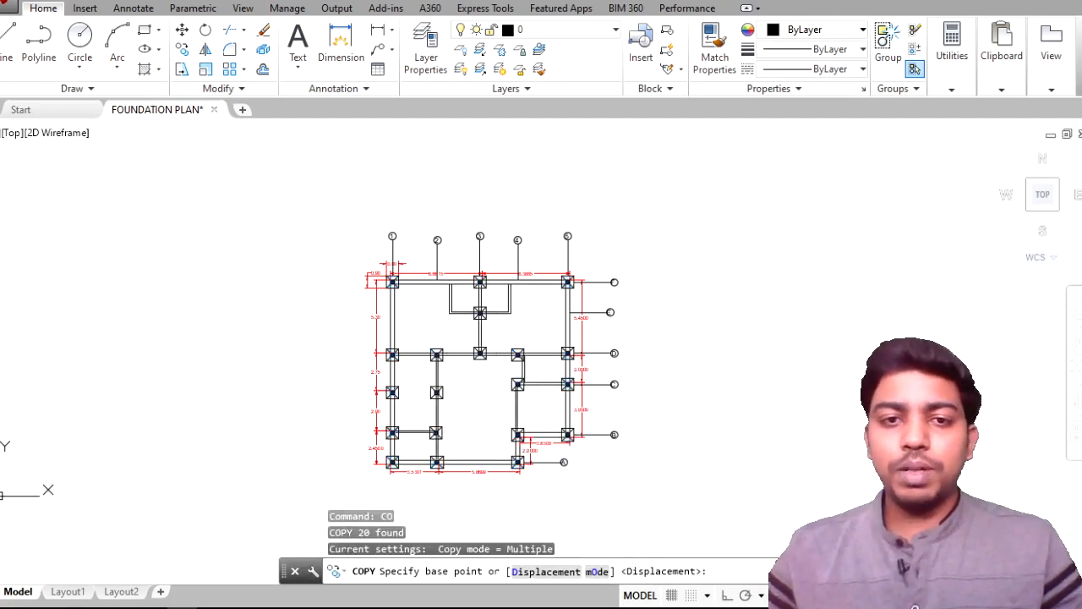
{"action": "left_click", "coordinate": [499, 391]}
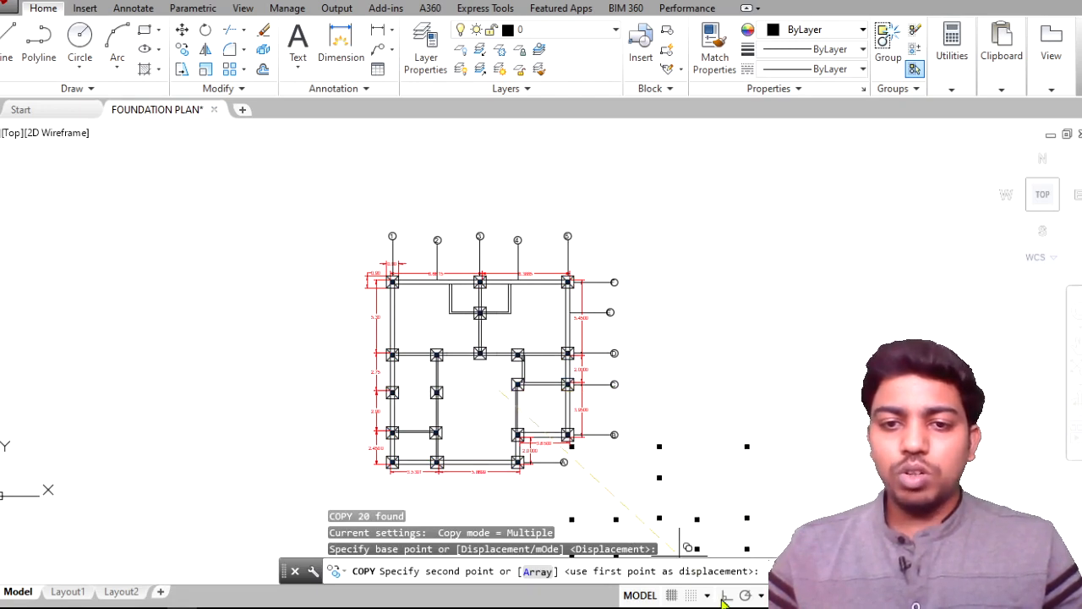
{"action": "key", "text": "F8"}
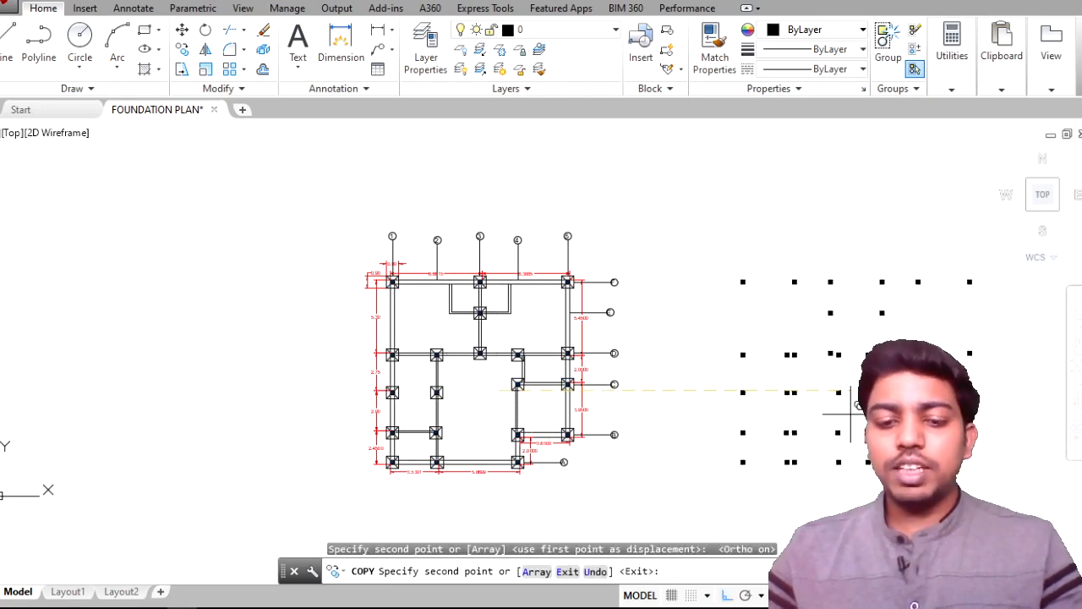
{"action": "key", "text": "Return"}
{"action": "mouse_move", "coordinate": [792, 447]}
{"action": "middle_mouse_down"}
{"action": "mouse_move", "coordinate": [730, 449]}
{"action": "mouse_move", "coordinate": [705, 438]}
{"action": "middle_mouse_up"}
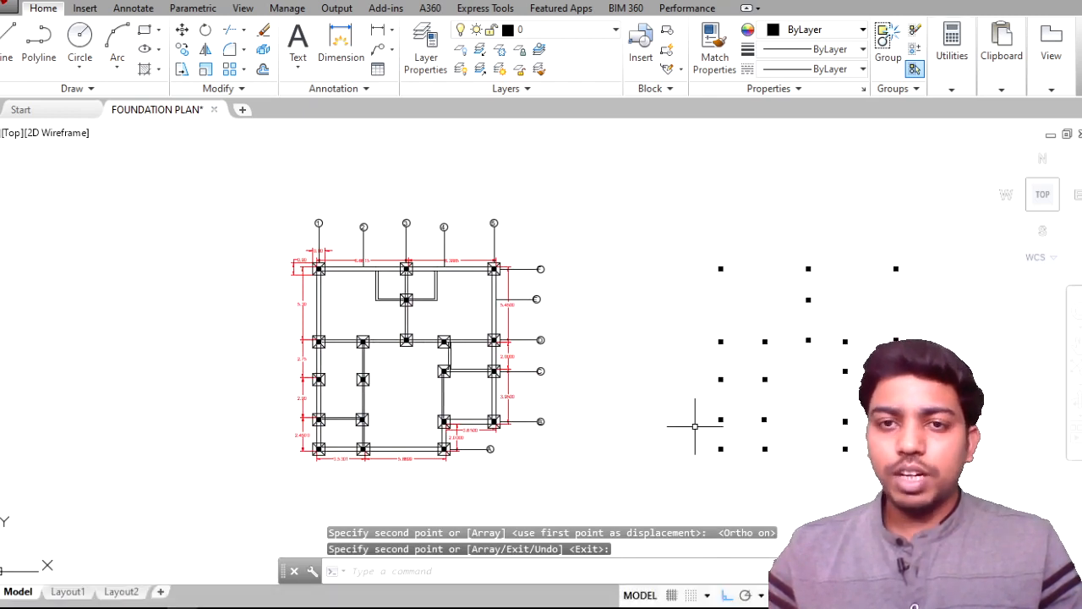
{"action": "scroll", "coordinate": [734, 354], "scroll_direction": "up", "scroll_amount": 10}
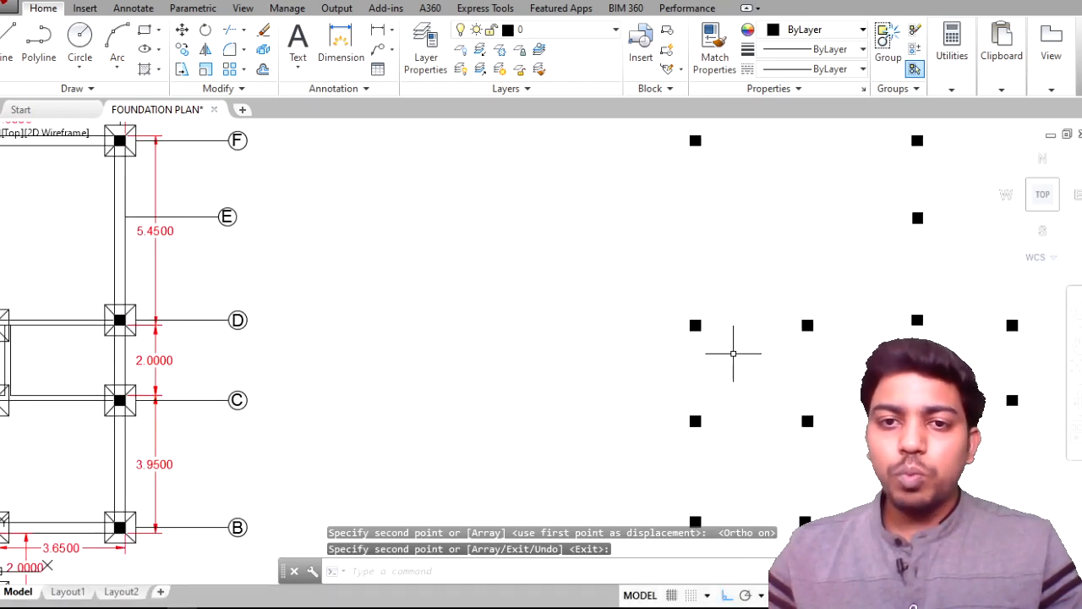
{"action": "scroll", "coordinate": [700, 311], "scroll_direction": "up", "scroll_amount": 4}
{"action": "scroll", "coordinate": [694, 335], "scroll_direction": "down", "scroll_amount": 15}
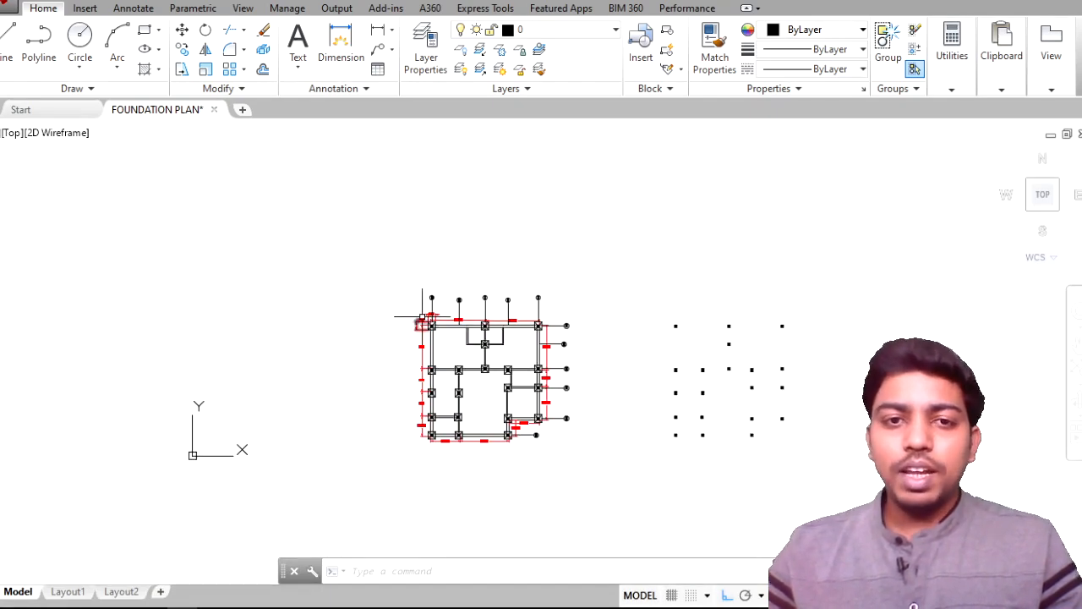
Step: Select the solid columns at grids 1, 3 and 5 along grid F one by one with enclosing windows
{"action": "scroll", "coordinate": [422, 317], "scroll_direction": "up", "scroll_amount": 12}
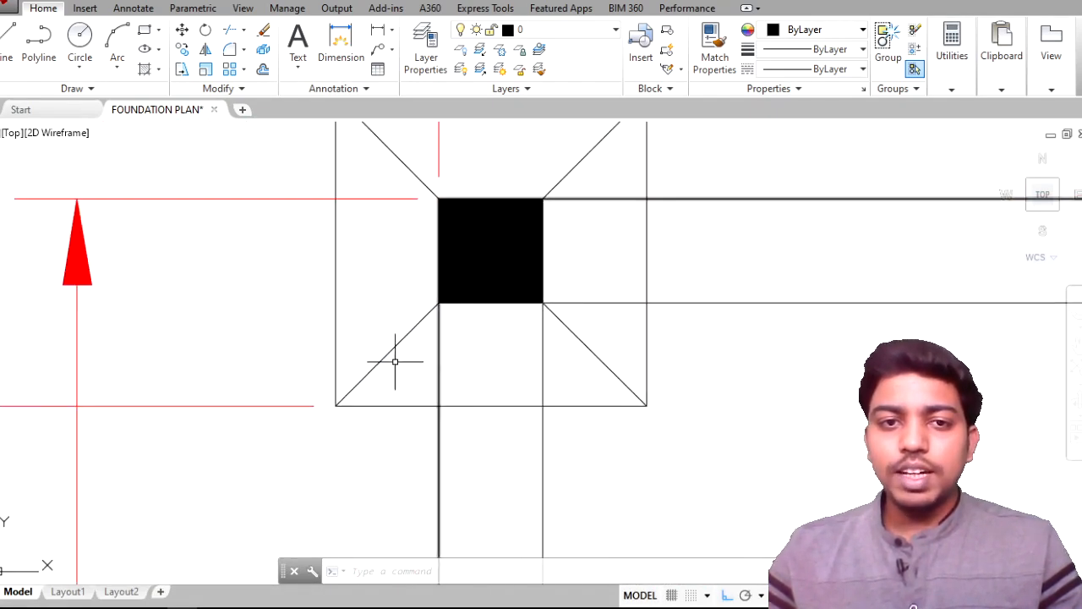
{"action": "left_click", "coordinate": [395, 362]}
{"action": "left_click", "coordinate": [651, 149]}
{"action": "scroll", "coordinate": [651, 149], "scroll_direction": "down", "scroll_amount": 3}
{"action": "mouse_move", "coordinate": [674, 298]}
{"action": "middle_mouse_down"}
{"action": "mouse_move", "coordinate": [499, 331]}
{"action": "mouse_move", "coordinate": [305, 315]}
{"action": "middle_mouse_up"}
{"action": "scroll", "coordinate": [761, 323], "scroll_direction": "up", "scroll_amount": 6}
{"action": "left_click", "coordinate": [793, 323]}
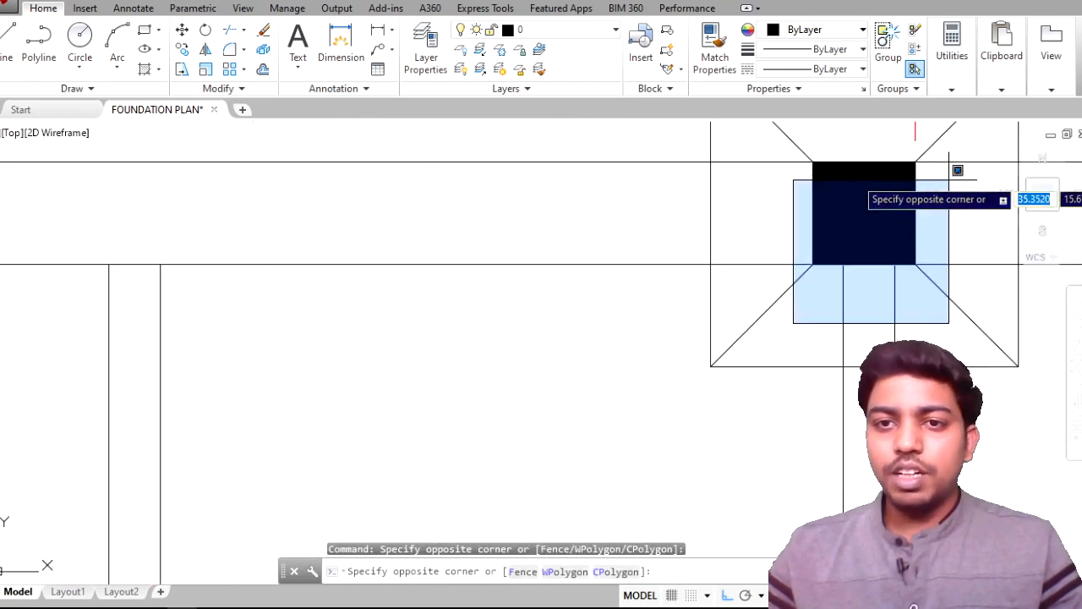
{"action": "left_click", "coordinate": [990, 134]}
{"action": "scroll", "coordinate": [930, 292], "scroll_direction": "down", "scroll_amount": 4}
{"action": "middle_click_drag", "start_coordinate": [931, 297], "coordinate": [501, 345]}
{"action": "scroll", "coordinate": [501, 321], "scroll_direction": "down", "scroll_amount": 3}
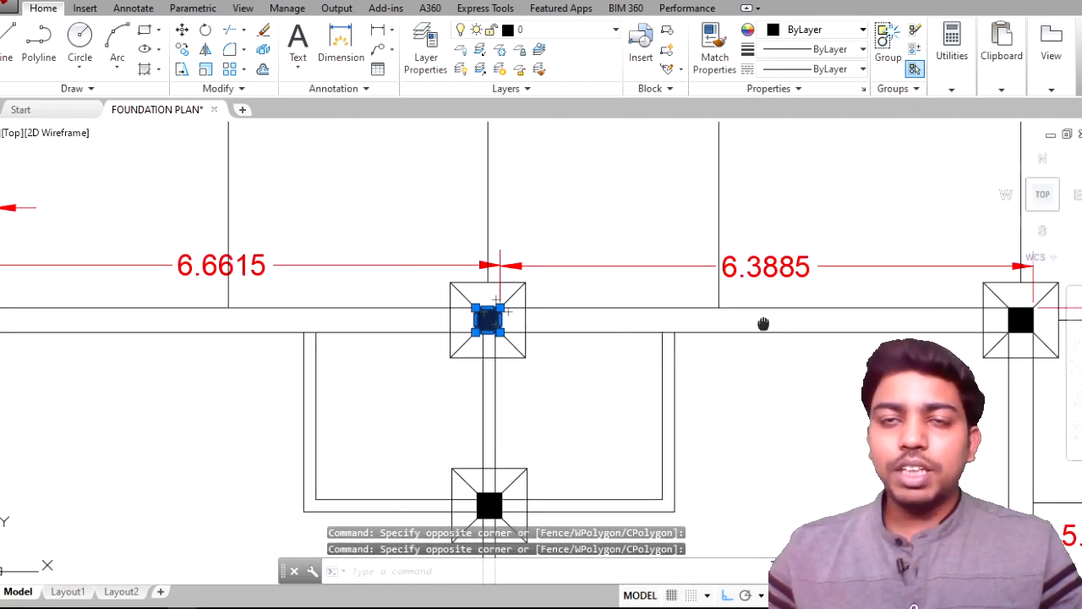
{"action": "middle_click_drag", "start_coordinate": [763, 324], "coordinate": [588, 341]}
{"action": "scroll", "coordinate": [755, 345], "scroll_direction": "up", "scroll_amount": 4}
{"action": "left_click", "coordinate": [769, 377]}
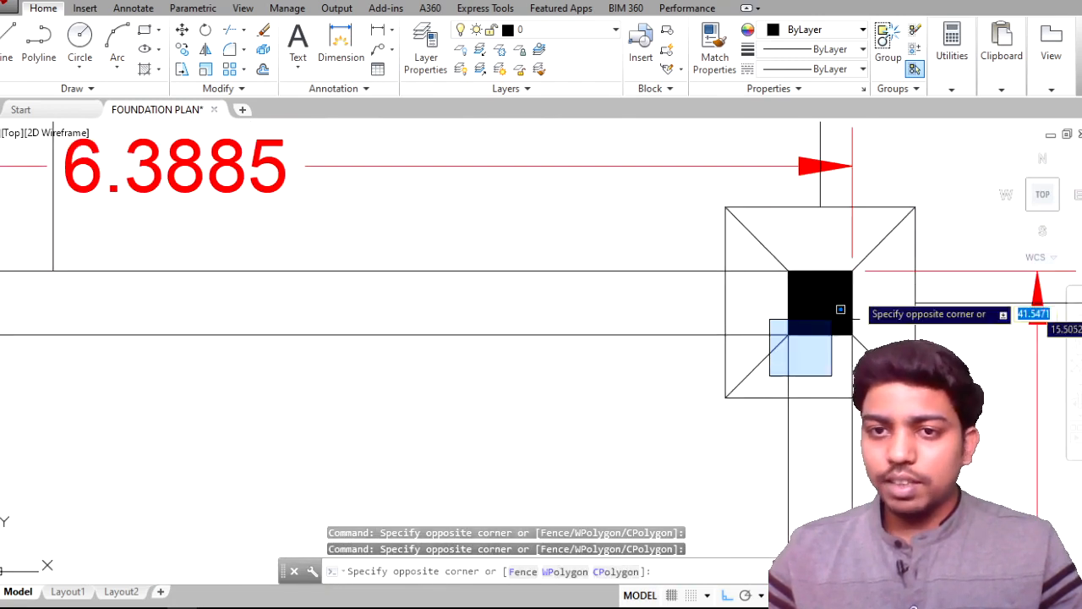
{"action": "left_click", "coordinate": [896, 250]}
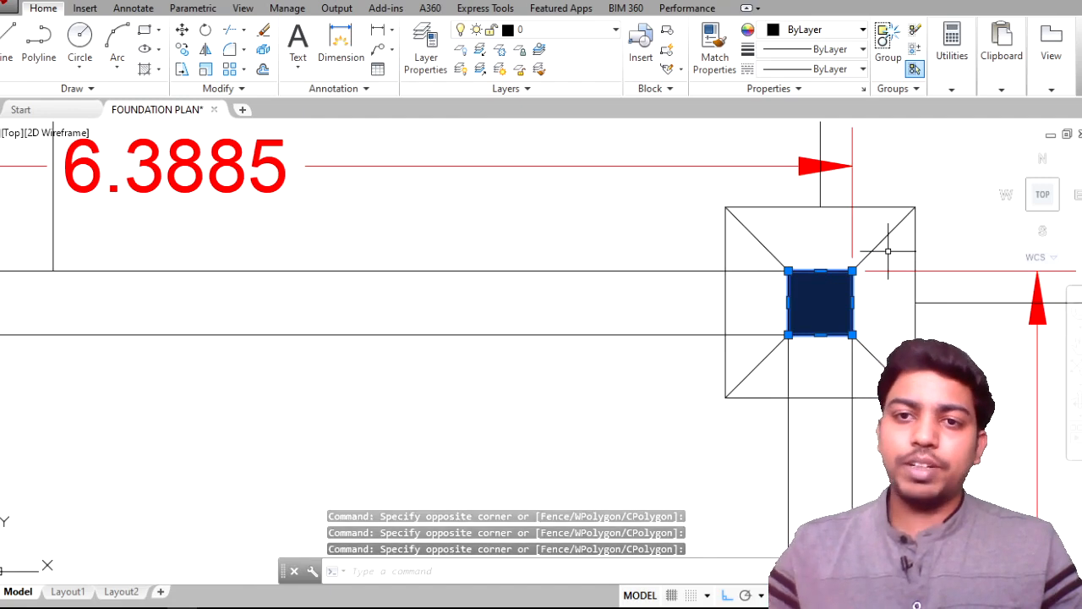
{"action": "scroll", "coordinate": [888, 251], "scroll_direction": "down", "scroll_amount": 4}
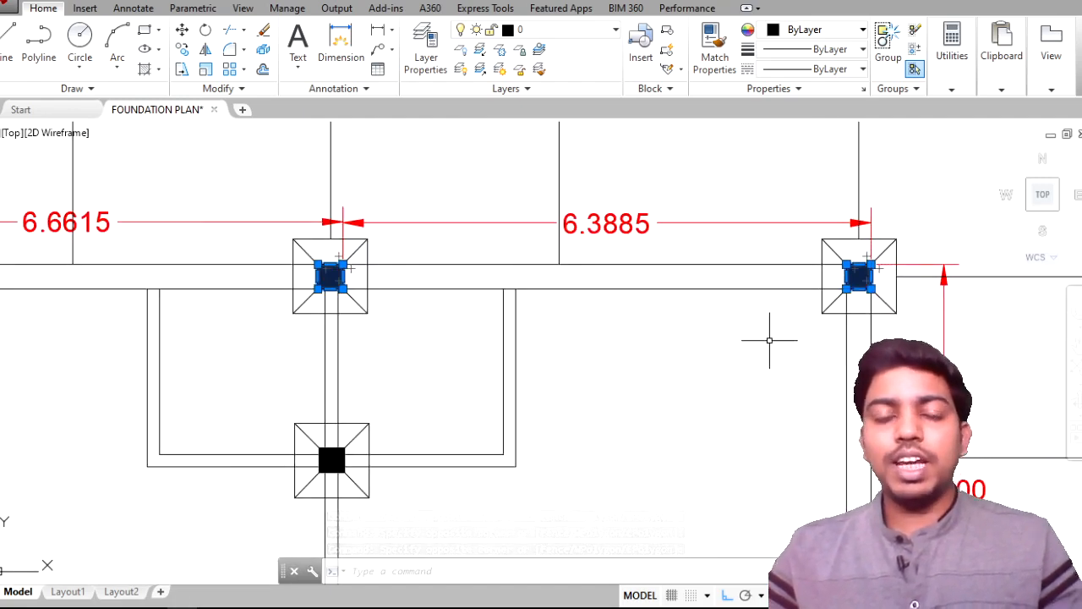
{"action": "scroll", "coordinate": [767, 338], "scroll_direction": "down", "scroll_amount": 4}
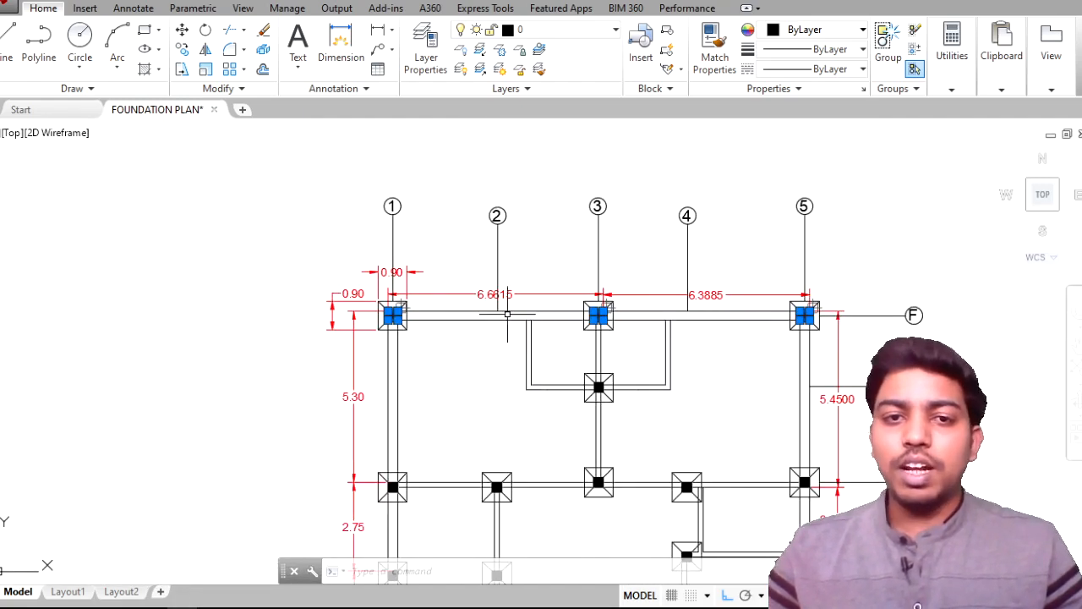
Step: Add the wall line along grid F between grids 1 and 3 to the selection, and clear the whole selection
{"action": "left_click", "coordinate": [475, 313]}
{"action": "scroll", "coordinate": [515, 428], "scroll_direction": "down", "scroll_amount": 3}
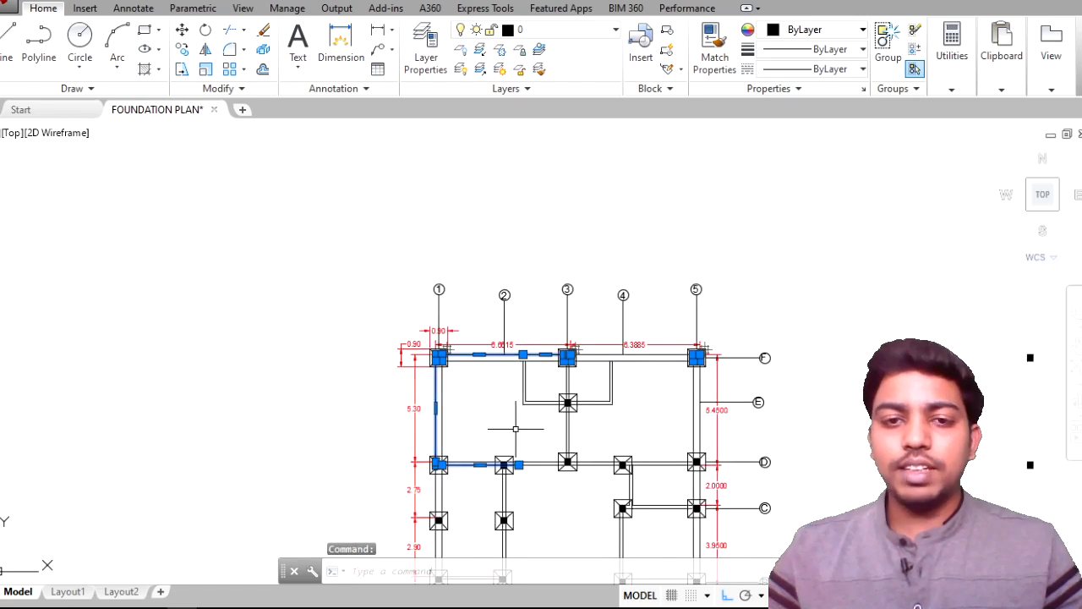
{"action": "middle_click_drag", "start_coordinate": [515, 429], "coordinate": [461, 343]}
{"action": "left_click", "coordinate": [461, 342]}
{"action": "key", "text": "Escape"}
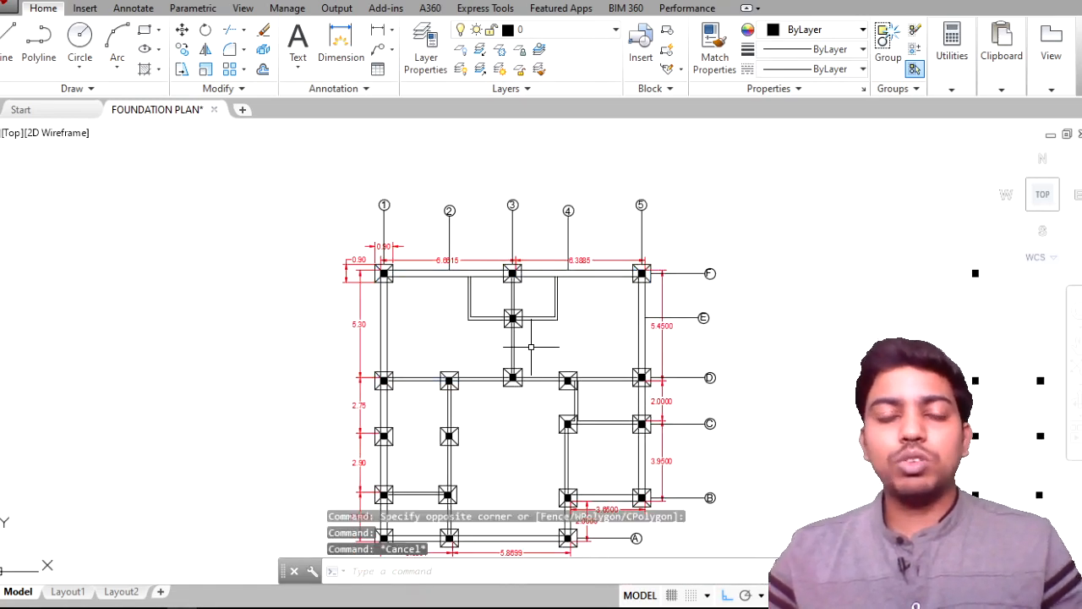
{"action": "scroll", "coordinate": [407, 276], "scroll_direction": "up", "scroll_amount": 4}
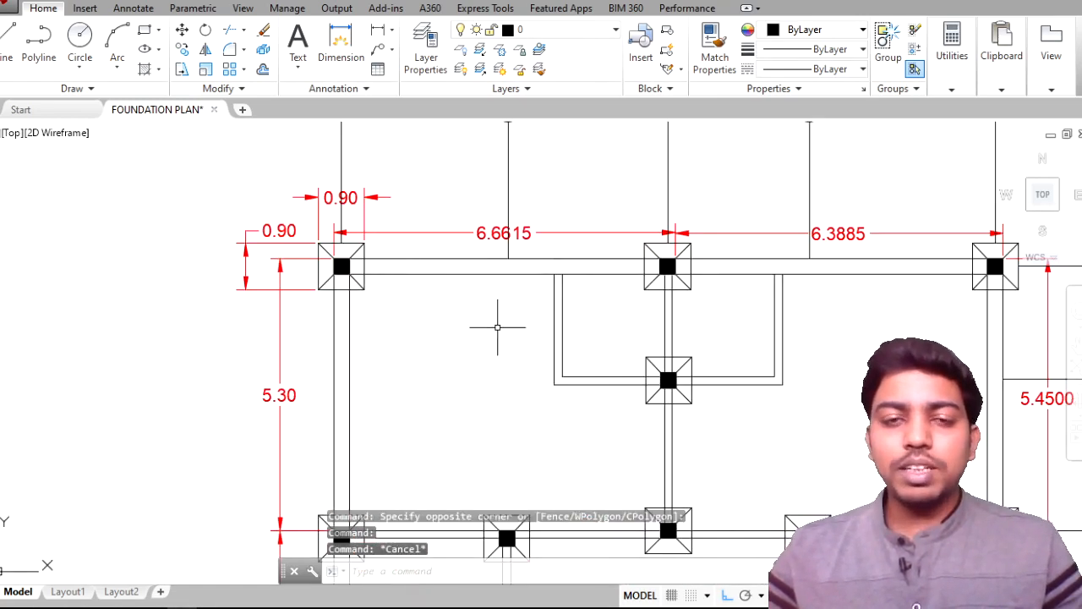
{"action": "scroll", "coordinate": [498, 327], "scroll_direction": "down", "scroll_amount": 4}
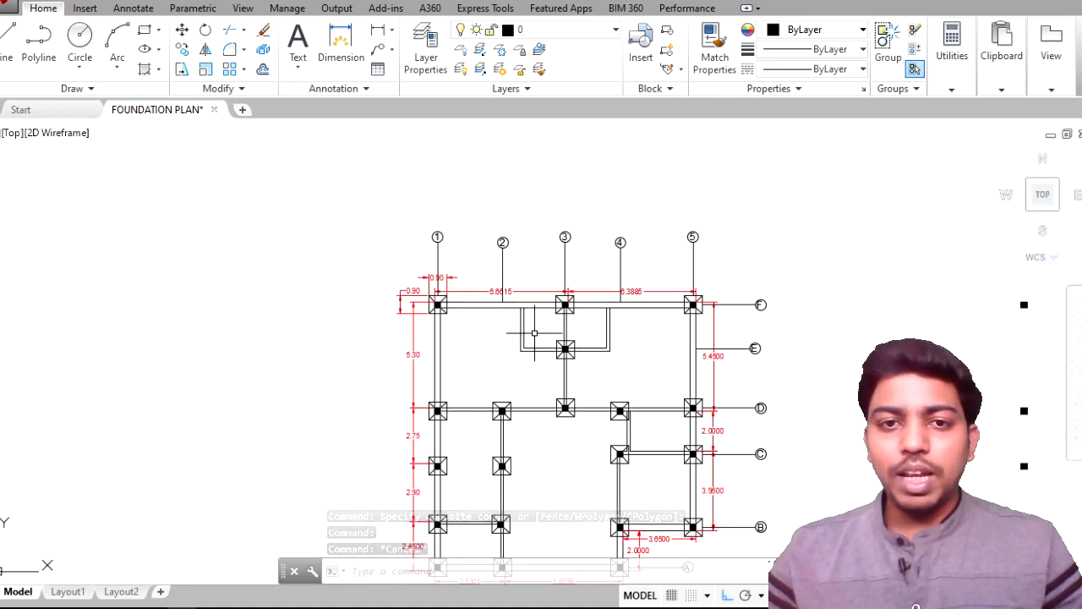
{"action": "scroll", "coordinate": [451, 316], "scroll_direction": "up", "scroll_amount": 4}
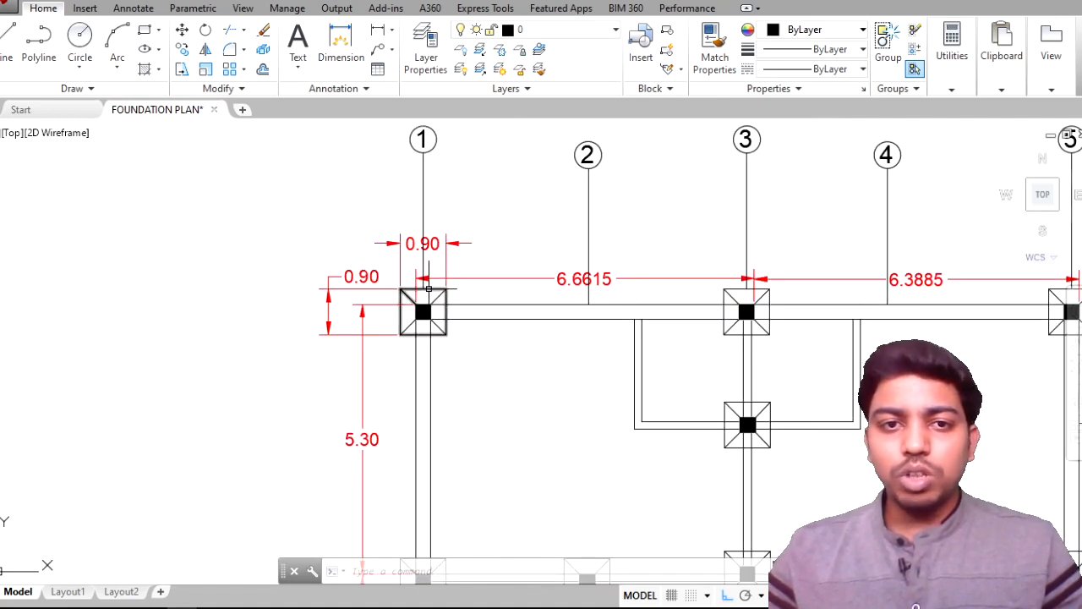
{"action": "scroll", "coordinate": [611, 334], "scroll_direction": "down", "scroll_amount": 4}
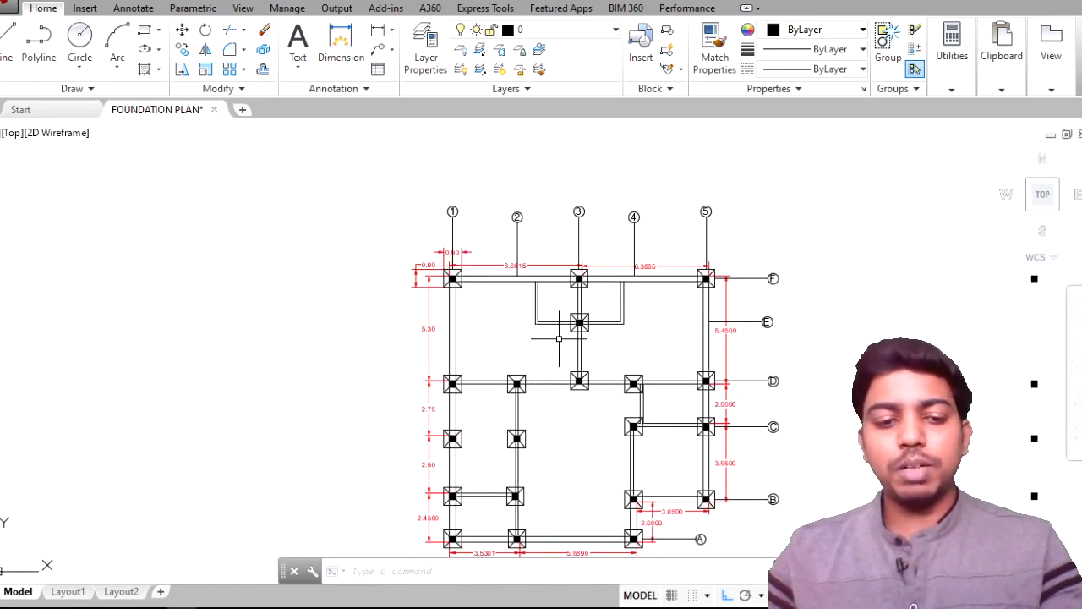
Step: Reopen the Object Selection Filters dialog with the FILTER command and delete the Solid entry from the filter list
{"action": "type", "text": "il"}
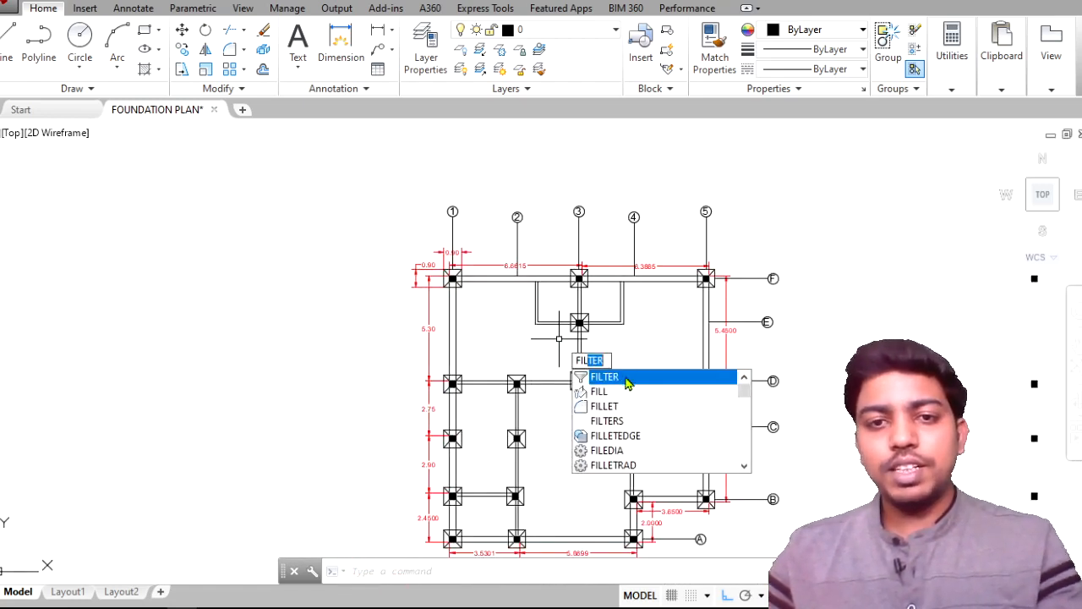
{"action": "left_click", "coordinate": [618, 382]}
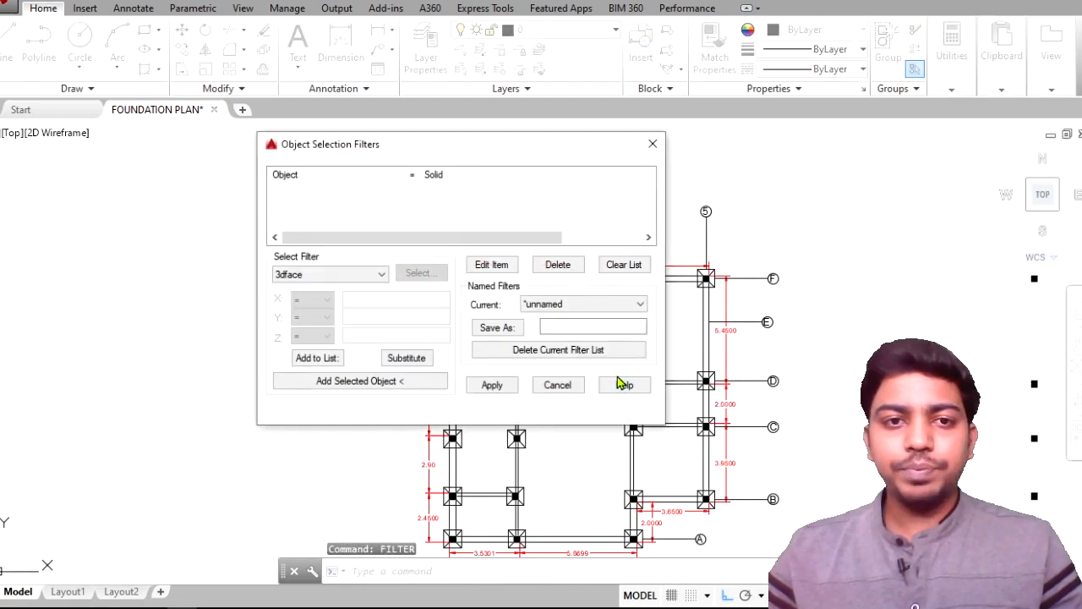
{"action": "left_click", "coordinate": [392, 185]}
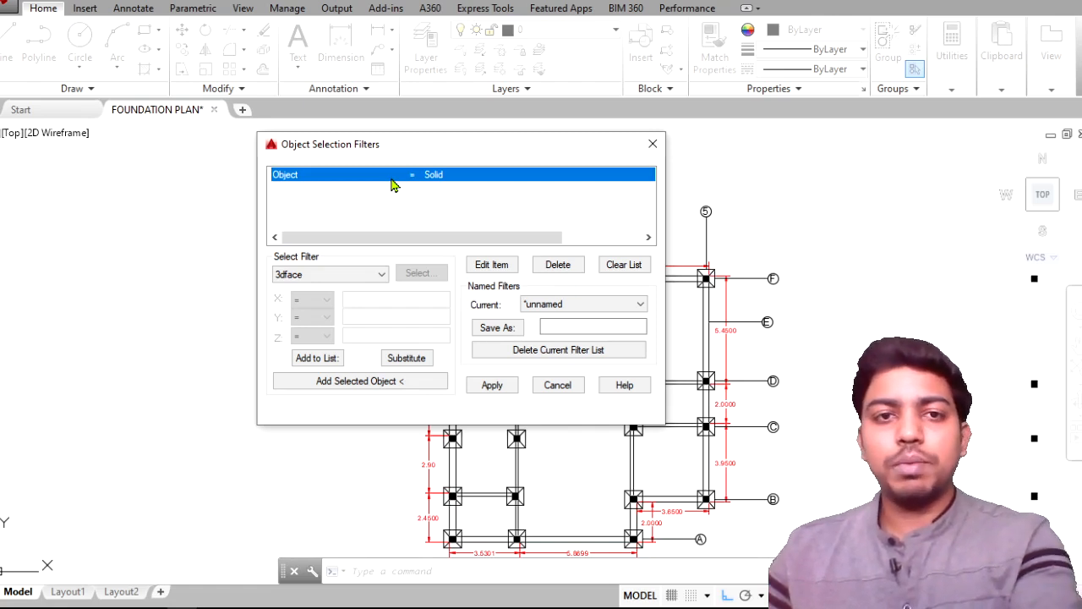
{"action": "key", "text": "Delete"}
Step: Add Line as the object type in the selection filter list and apply the filter
{"action": "left_click", "coordinate": [309, 279]}
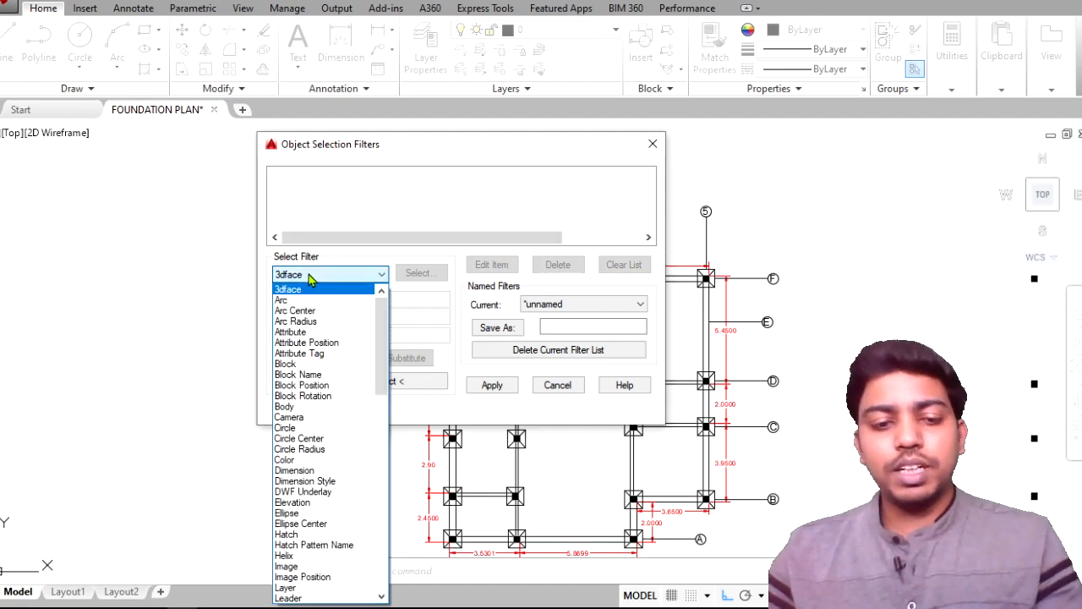
{"action": "scroll", "coordinate": [333, 379], "scroll_direction": "down", "scroll_amount": 10}
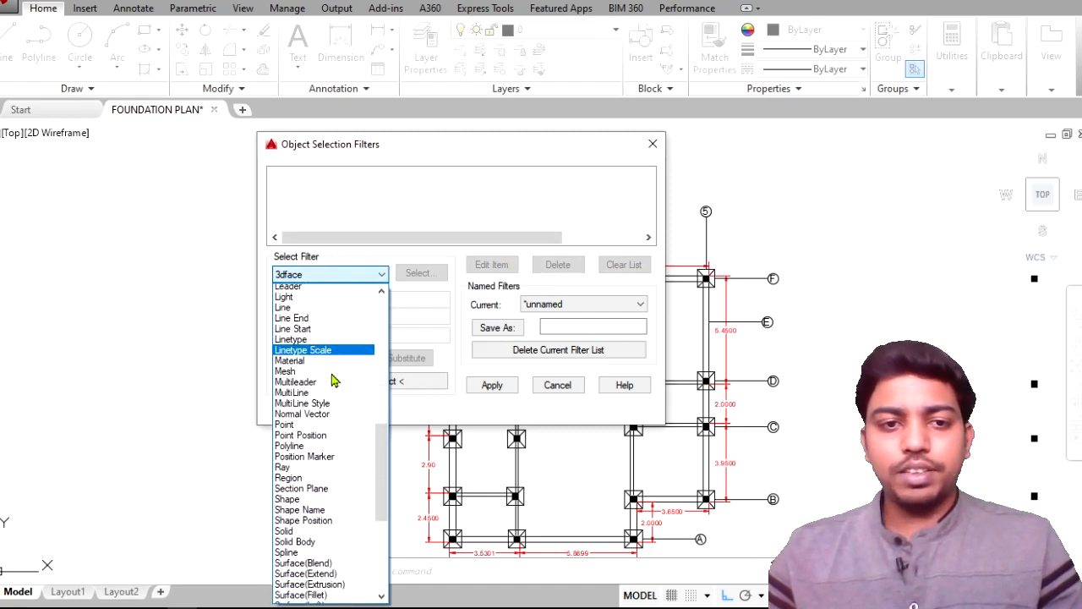
{"action": "scroll", "coordinate": [333, 380], "scroll_direction": "down", "scroll_amount": 10}
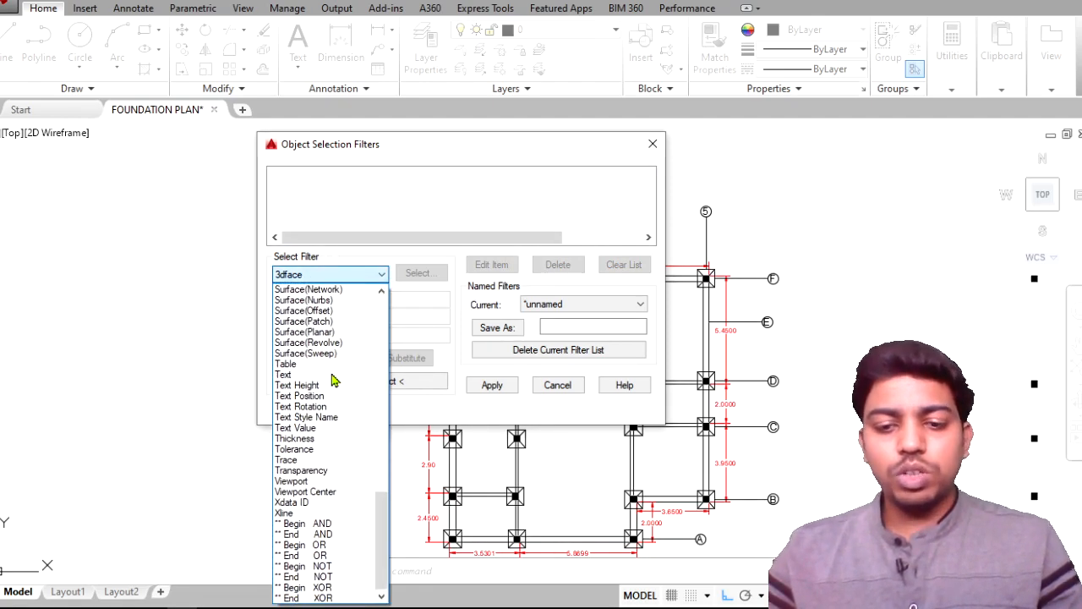
{"action": "key", "text": "l"}
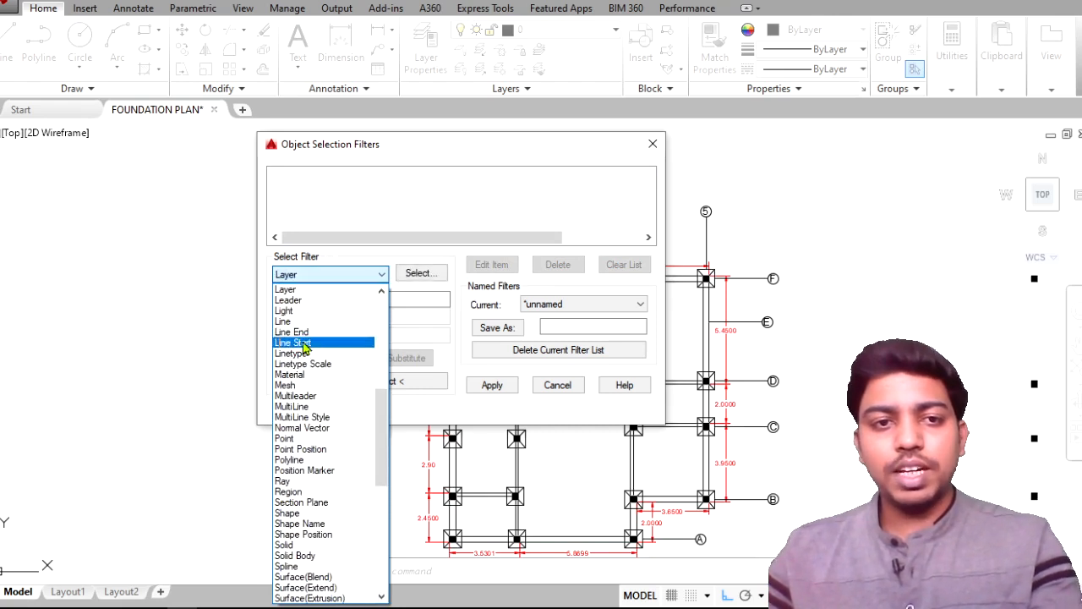
{"action": "left_click", "coordinate": [283, 323]}
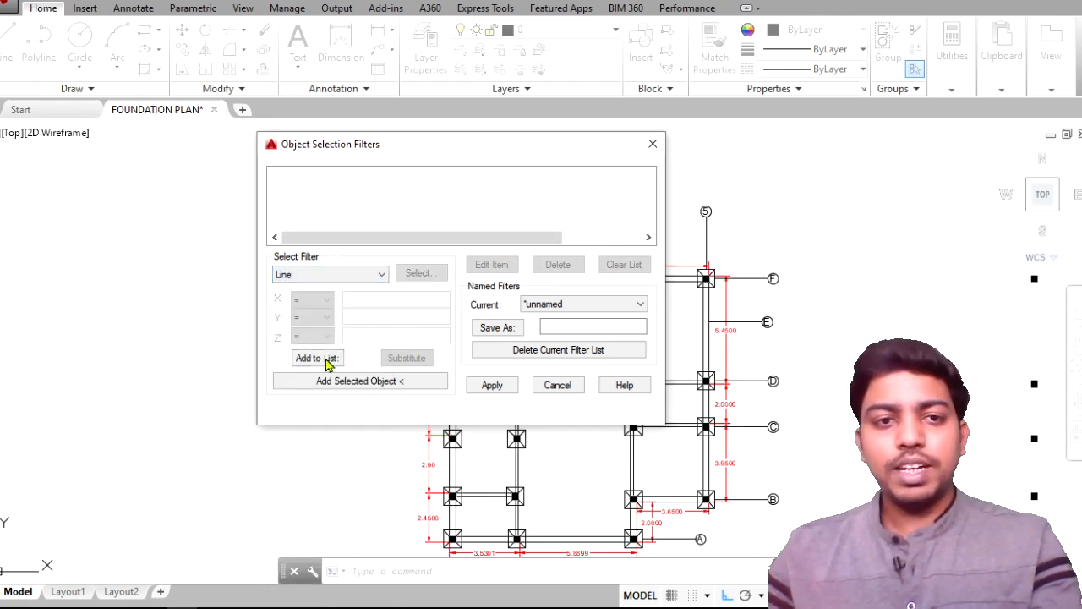
{"action": "left_click", "coordinate": [492, 386]}
Step: Select all lines of the foundation plan by enclosing the whole plan in a crossing window with the Line filter active
{"action": "scroll", "coordinate": [659, 413], "scroll_direction": "down", "scroll_amount": 4}
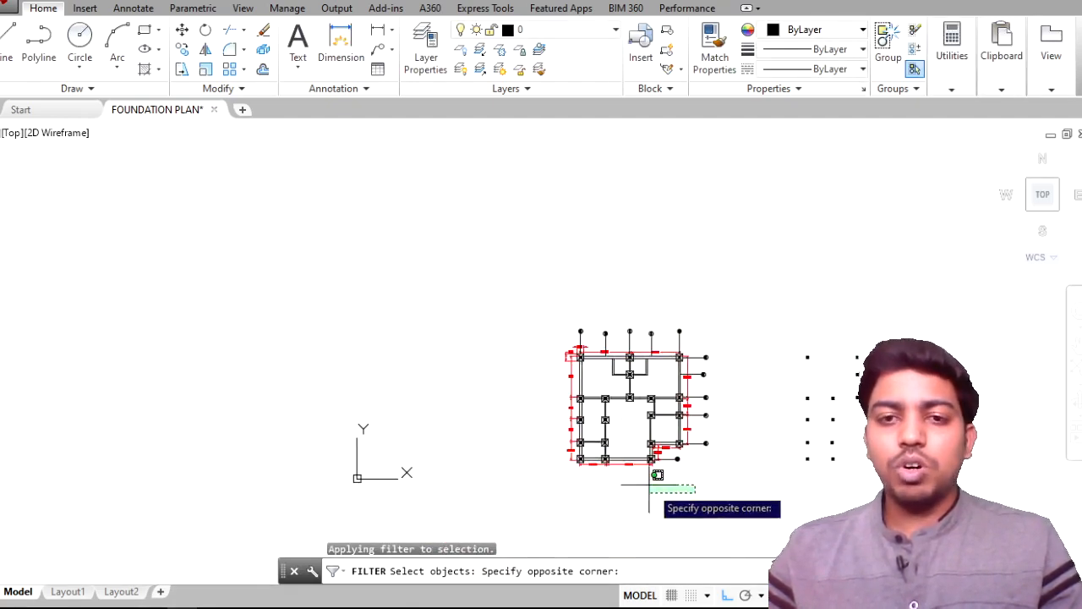
{"action": "left_click", "coordinate": [677, 503]}
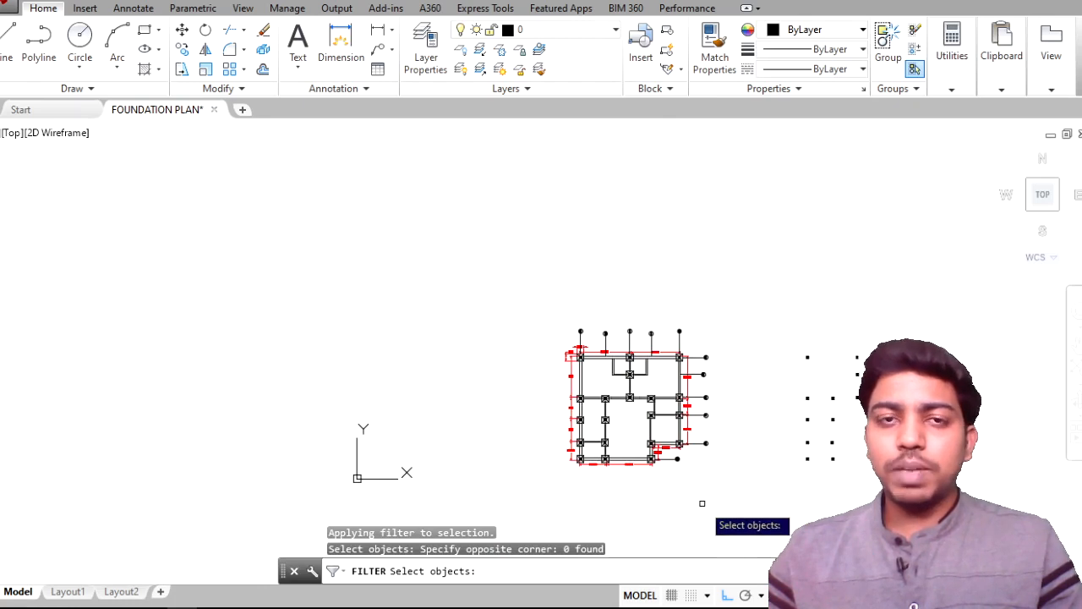
{"action": "scroll", "coordinate": [674, 484], "scroll_direction": "up", "scroll_amount": 4}
{"action": "scroll", "coordinate": [693, 448], "scroll_direction": "down", "scroll_amount": 3}
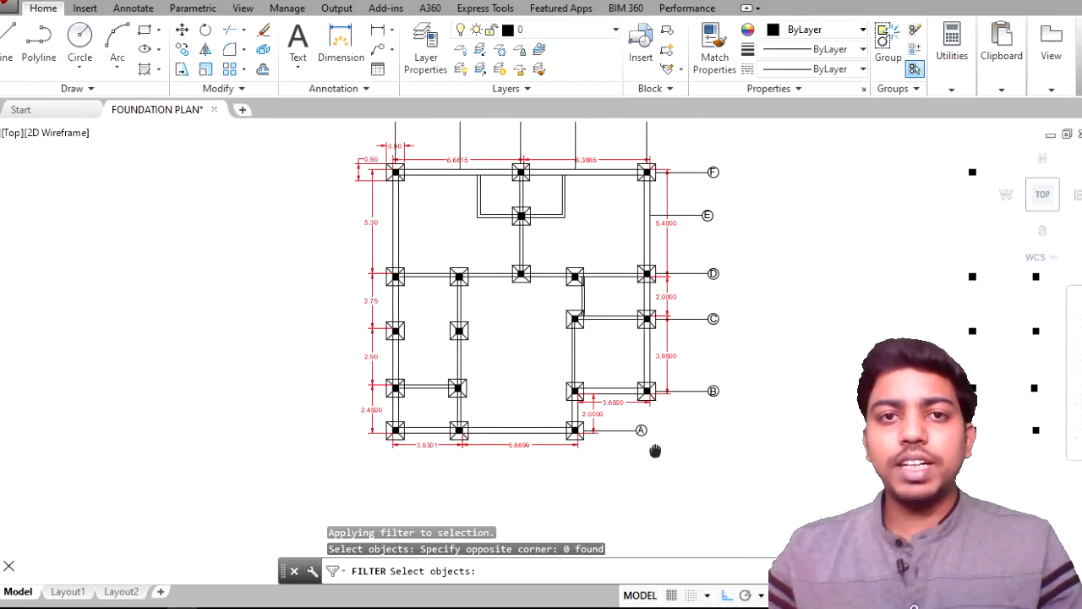
{"action": "left_click", "coordinate": [701, 500]}
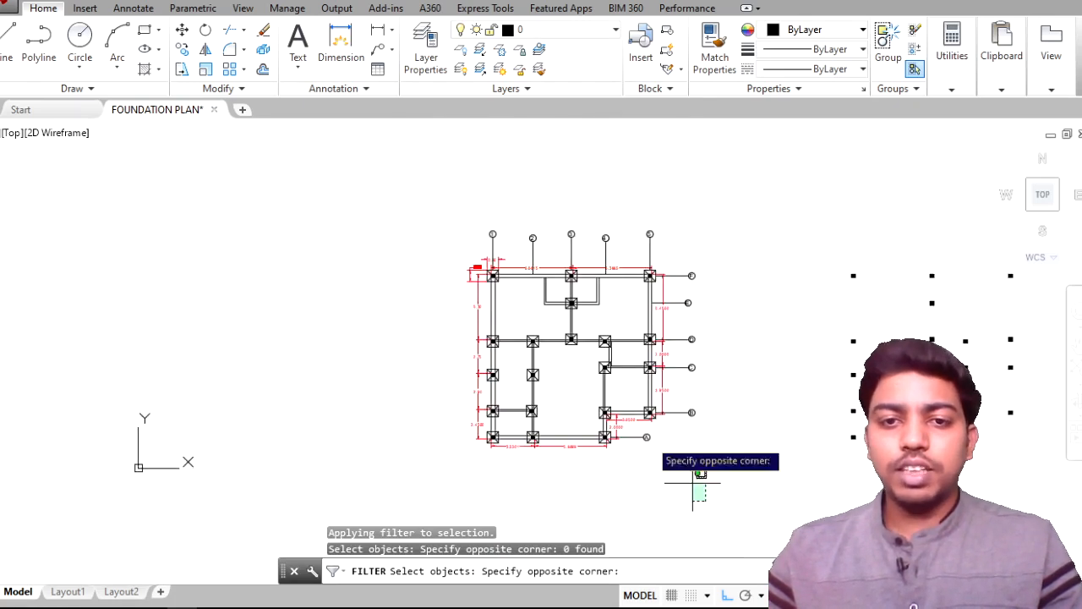
{"action": "left_click", "coordinate": [401, 203]}
{"action": "scroll", "coordinate": [541, 296], "scroll_direction": "up", "scroll_amount": 5}
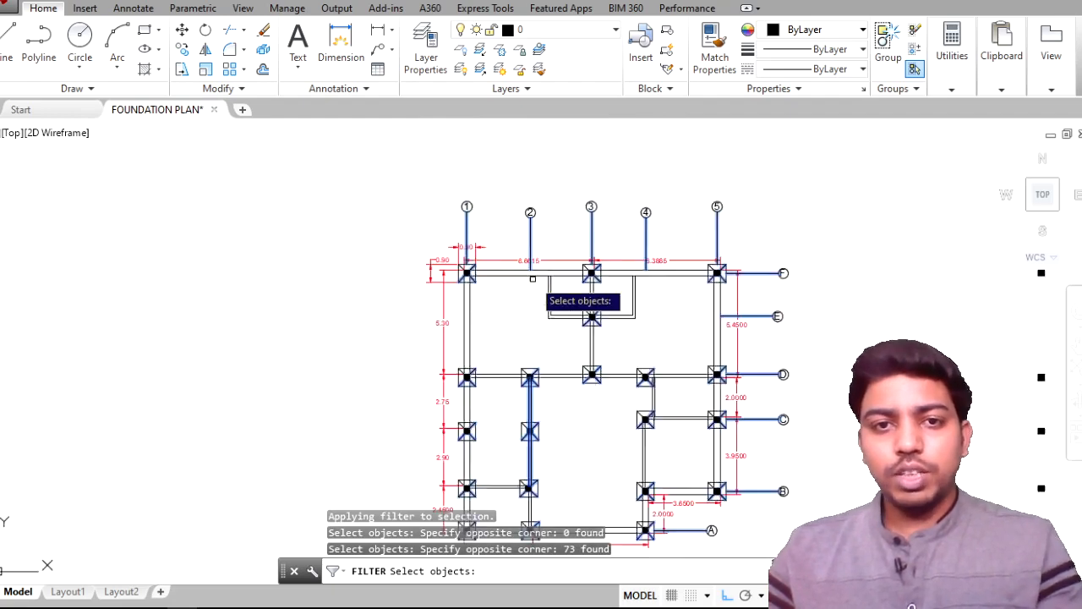
Step: Examine which lines are highlighted across the grids, footings and walls of the plan, and exit the filtered selection
{"action": "scroll", "coordinate": [628, 328], "scroll_direction": "down", "scroll_amount": 2}
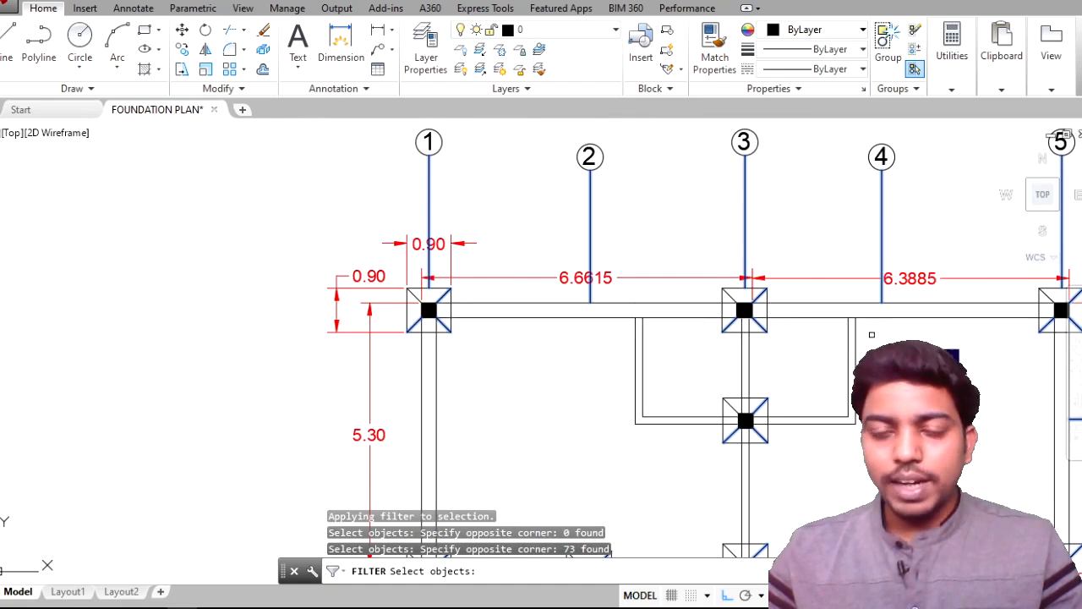
{"action": "middle_click_drag", "start_coordinate": [791, 315], "coordinate": [589, 204]}
{"action": "middle_click_drag", "start_coordinate": [682, 402], "coordinate": [713, 267]}
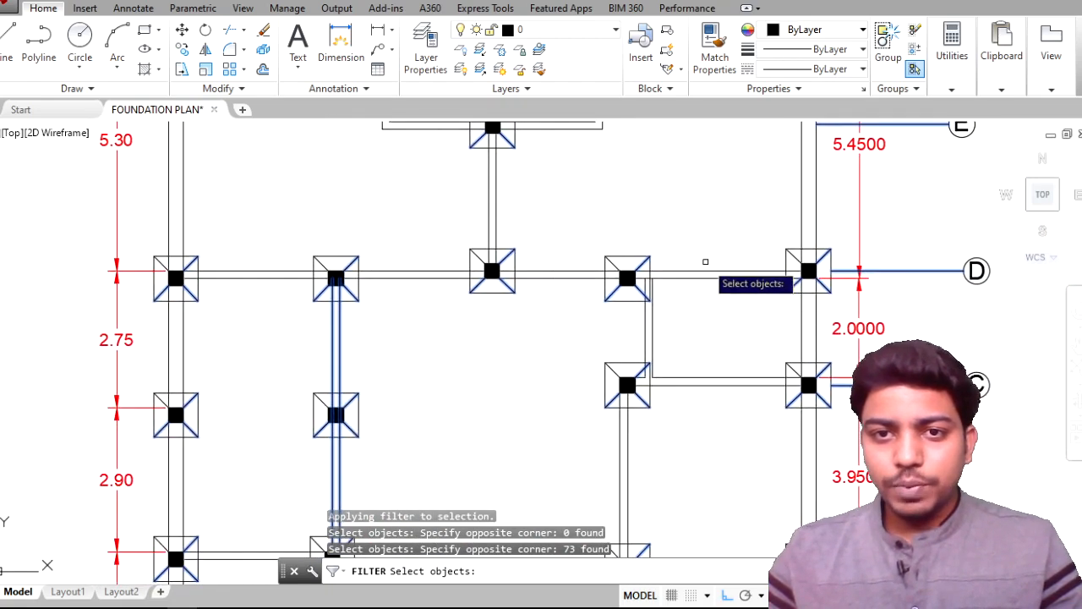
{"action": "middle_click_drag", "start_coordinate": [568, 208], "coordinate": [552, 438]}
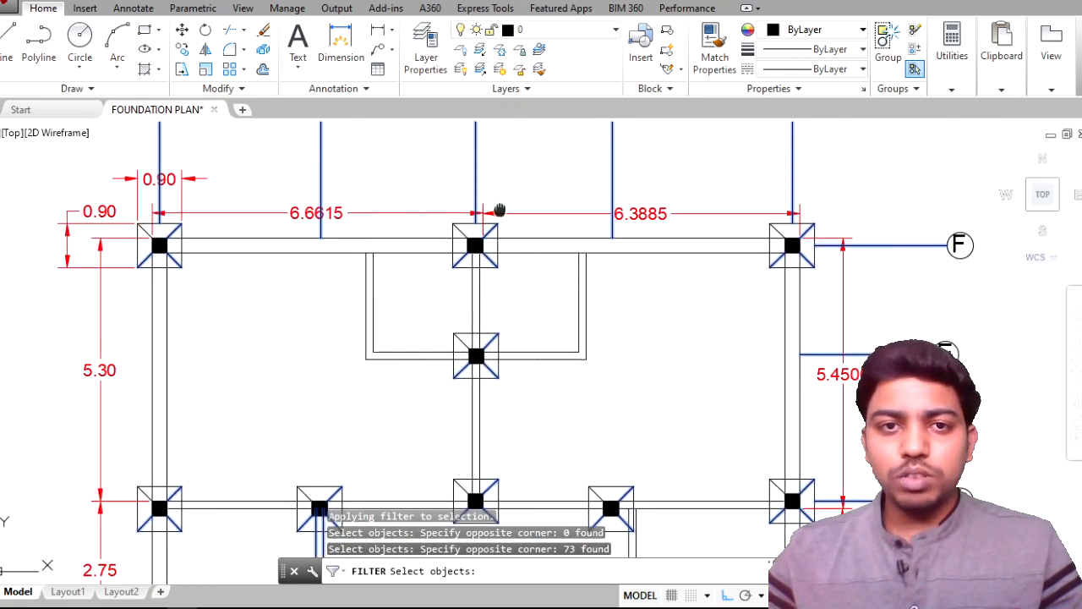
{"action": "middle_click_drag", "start_coordinate": [500, 210], "coordinate": [504, 307]}
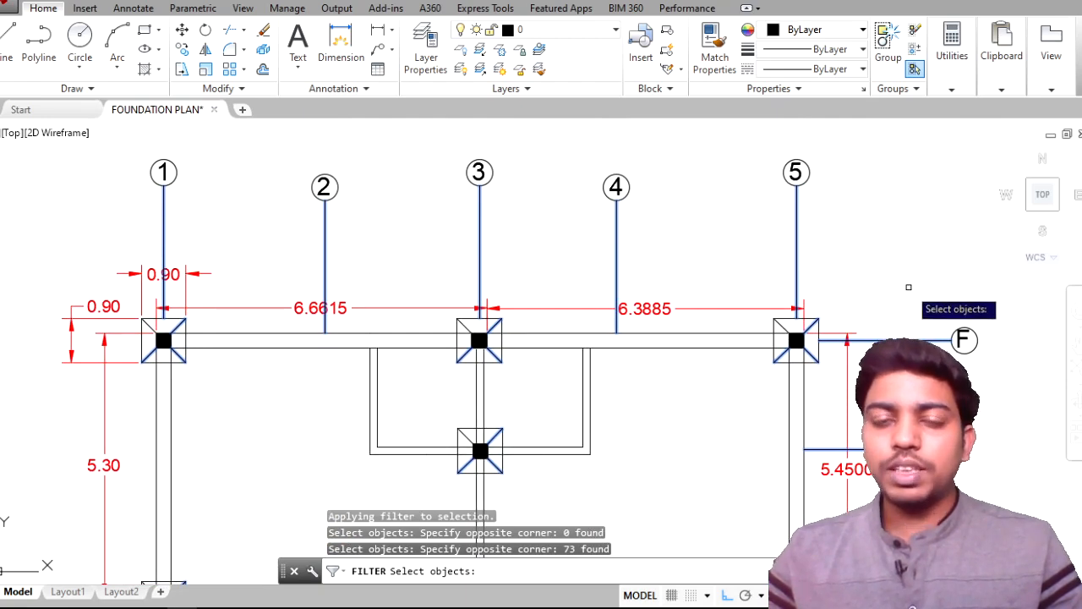
{"action": "scroll", "coordinate": [909, 288], "scroll_direction": "down", "scroll_amount": 4}
{"action": "middle_click_drag", "start_coordinate": [930, 307], "coordinate": [707, 249]}
{"action": "scroll", "coordinate": [517, 373], "scroll_direction": "up", "scroll_amount": 2}
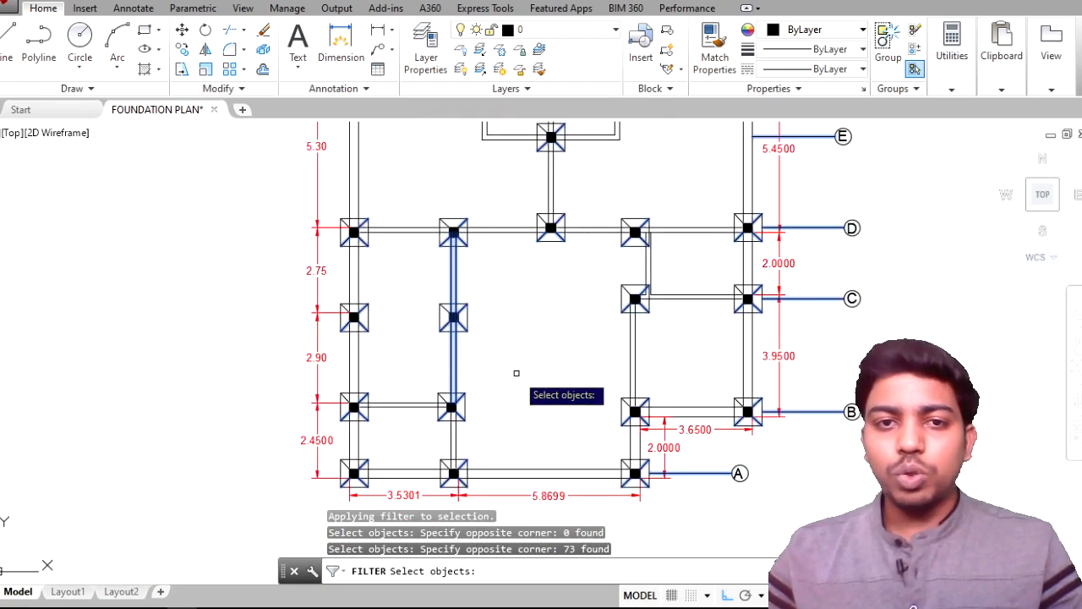
{"action": "key", "text": "Escape"}
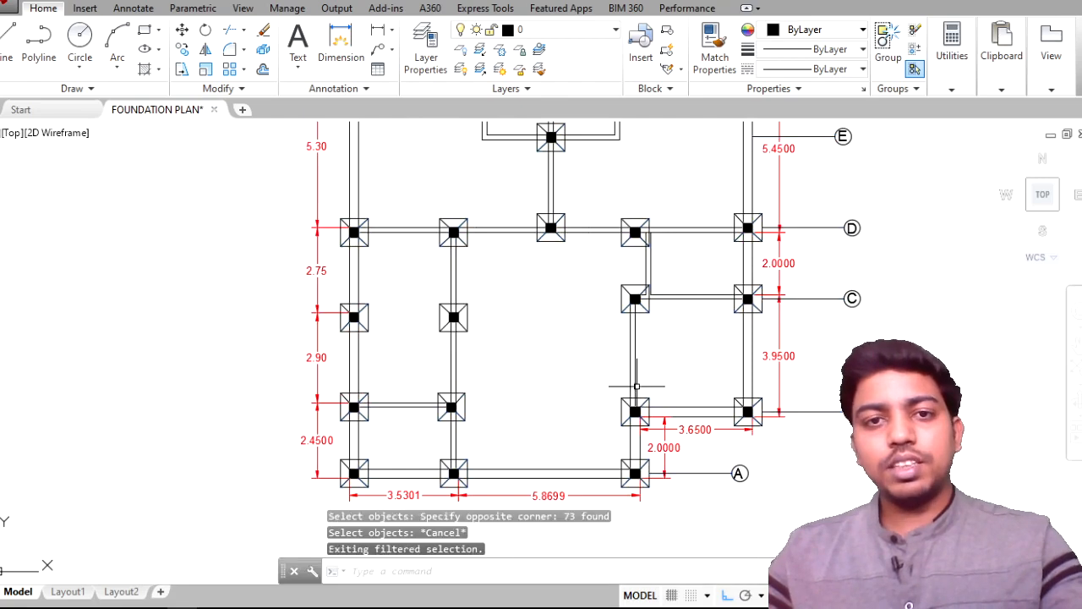
Step: Draw a small circle in an empty area of the drawing away from the foundation plan
{"action": "middle_click_drag", "start_coordinate": [788, 350], "coordinate": [211, 262]}
{"action": "scroll", "coordinate": [296, 273], "scroll_direction": "down", "scroll_amount": 2}
{"action": "middle_click_drag", "start_coordinate": [653, 344], "coordinate": [623, 324]}
{"action": "middle_click", "coordinate": [623, 324]}
{"action": "middle_click", "coordinate": [623, 324]}
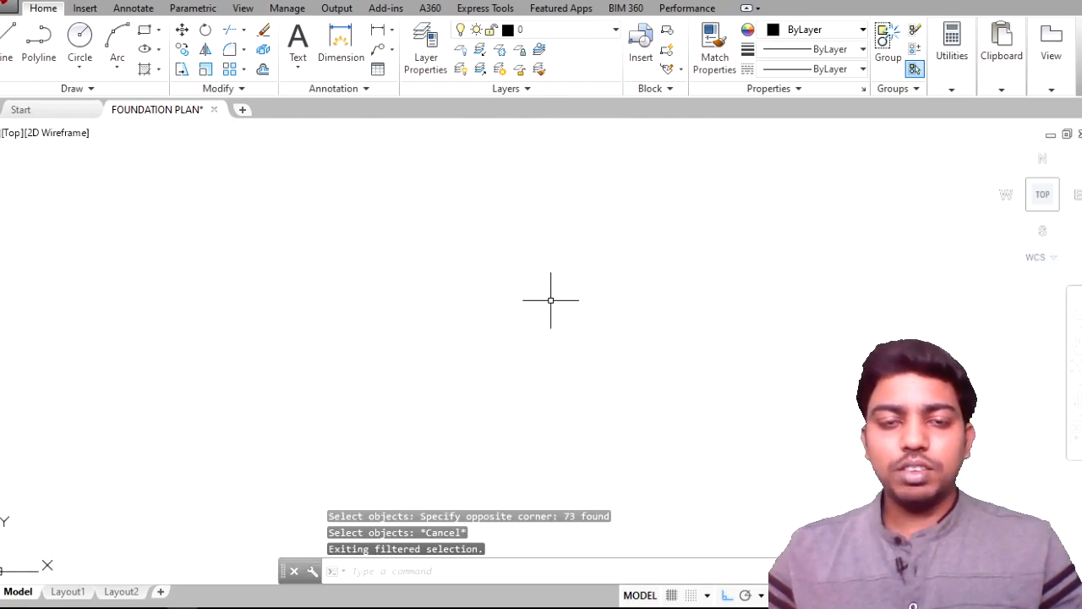
{"action": "type", "text": "c"}
{"action": "key", "text": "Return"}
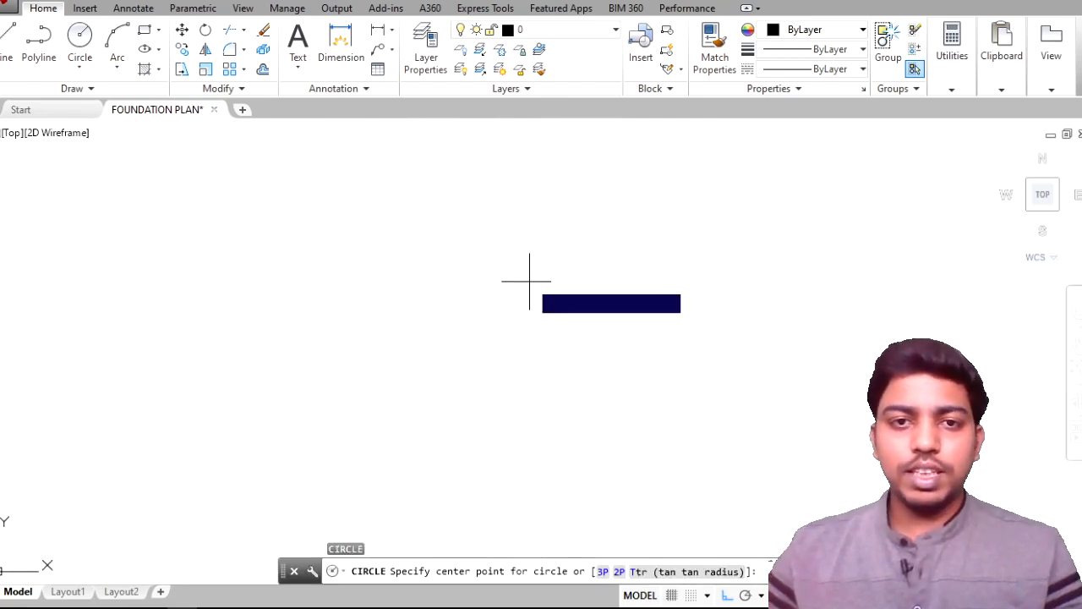
{"action": "left_click", "coordinate": [530, 282]}
{"action": "left_click", "coordinate": [518, 298]}
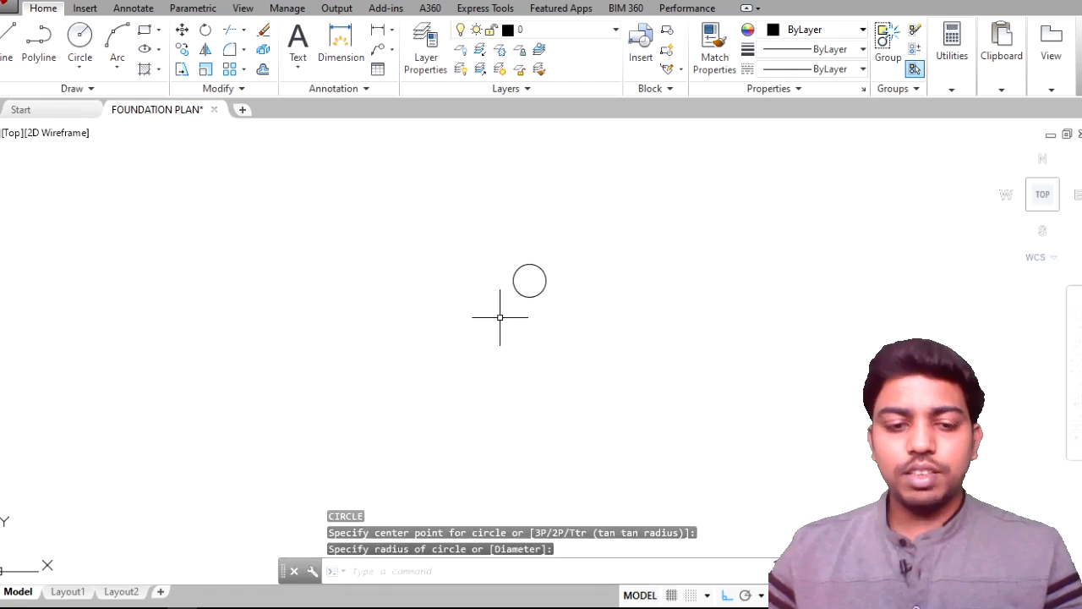
Step: Draw an upright 3-sided polygon, inscribed in a circle, directly below the small circle
{"action": "type", "text": "pol"}
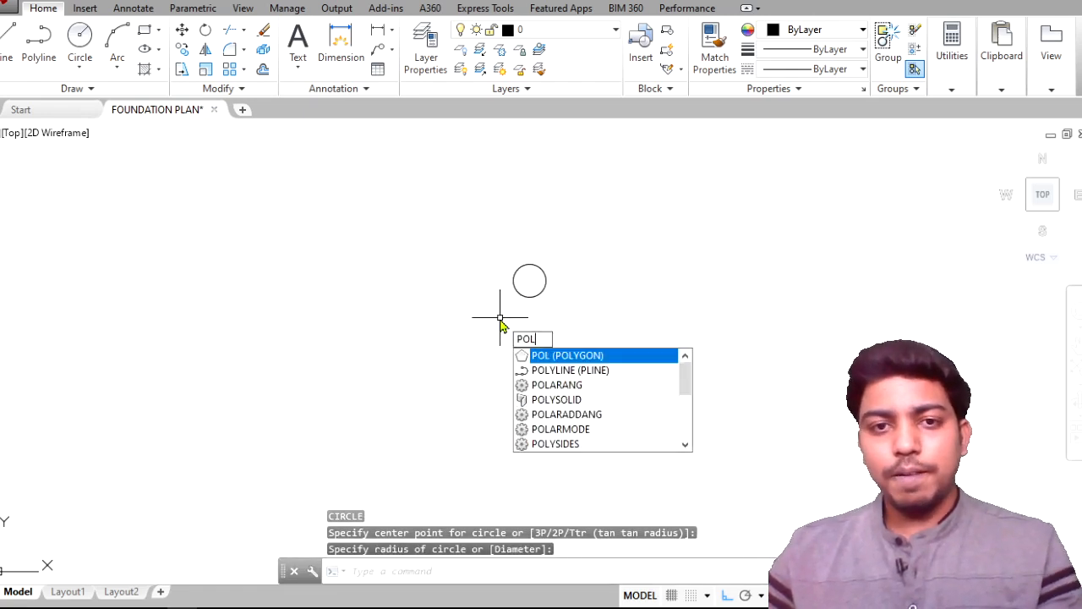
{"action": "key", "text": "Return"}
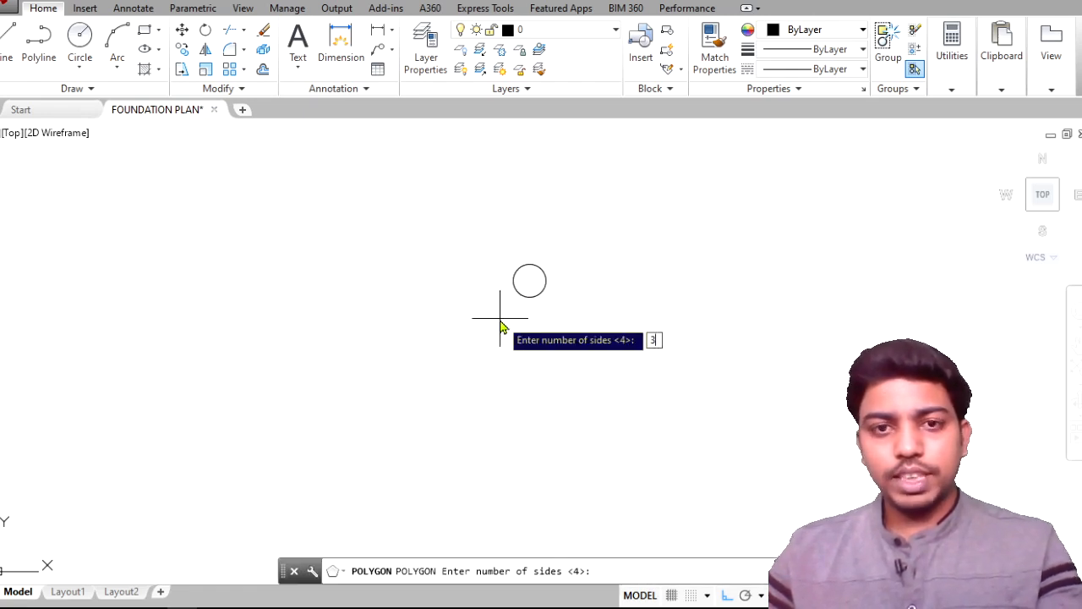
{"action": "type", "text": "3"}
{"action": "key", "text": "Return"}
{"action": "key", "text": "Return"}
{"action": "left_click", "coordinate": [526, 332]}
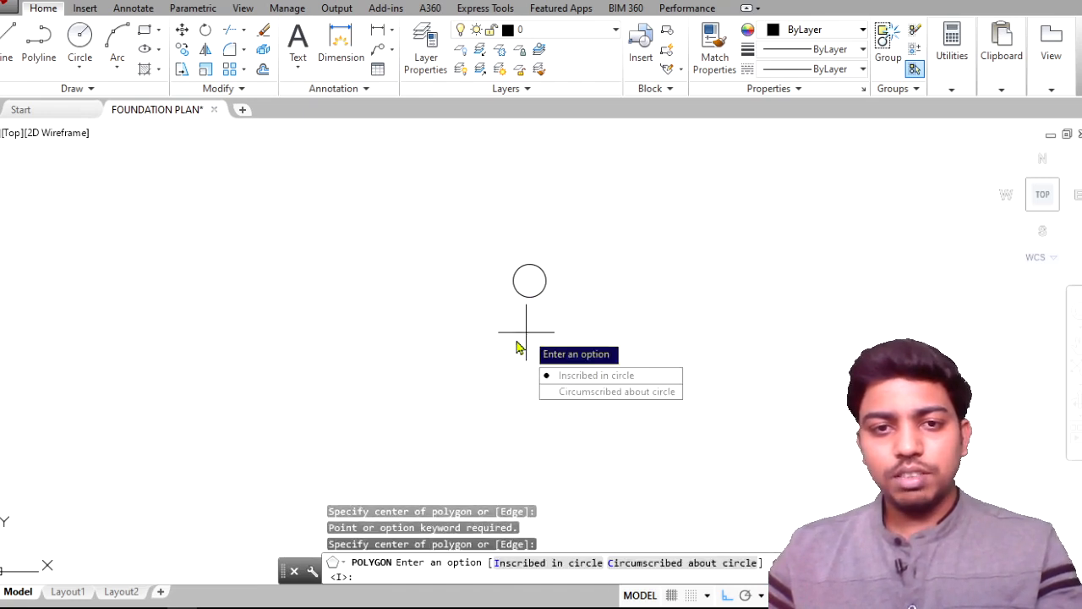
{"action": "key", "text": "Return"}
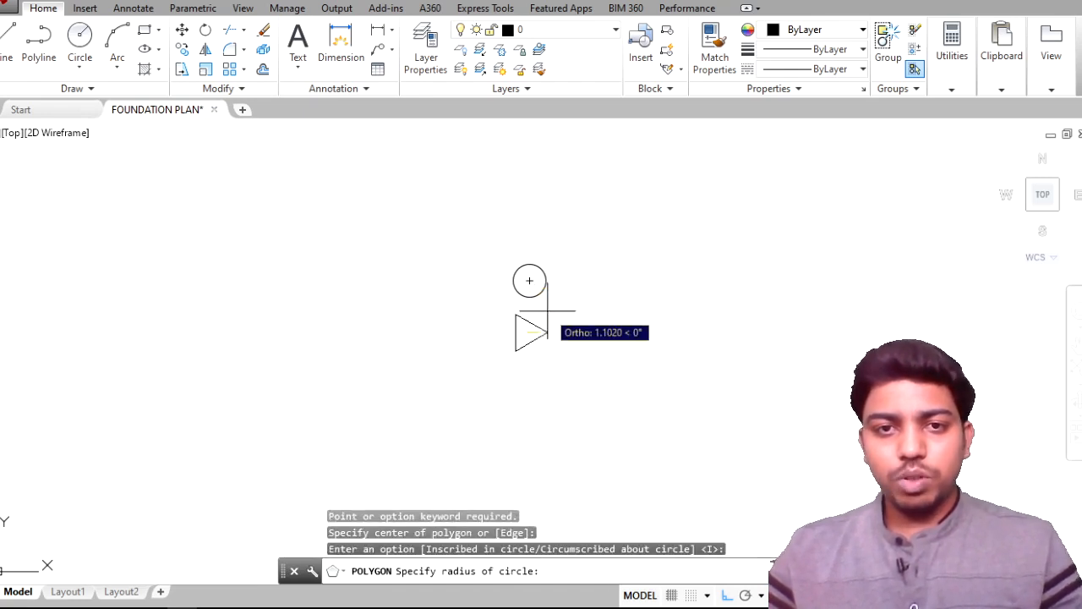
{"action": "left_click", "coordinate": [555, 301]}
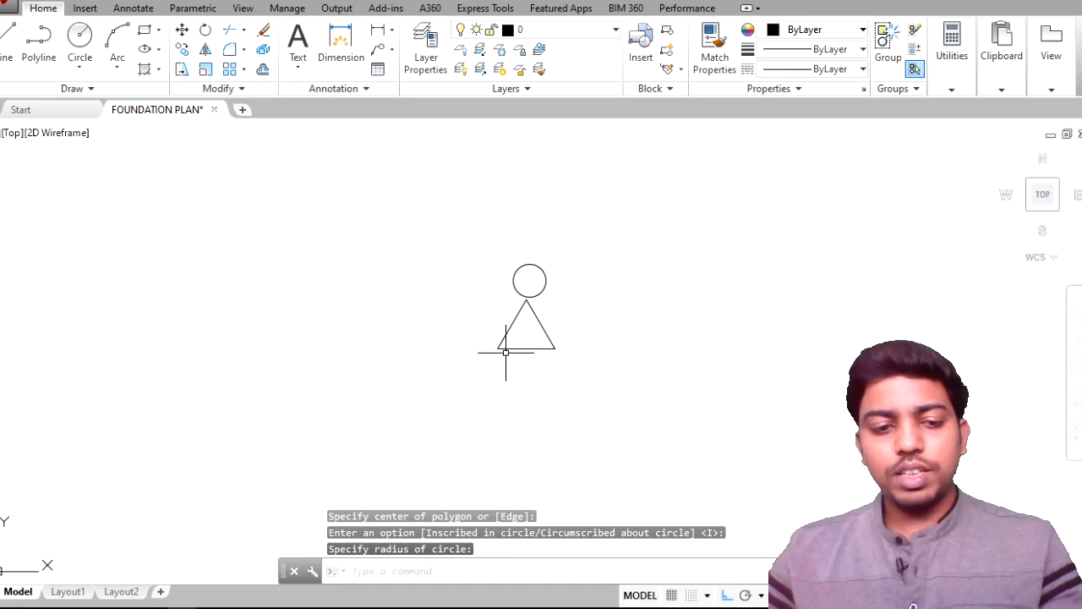
Step: Draw a small, roughly square rectangle beside the circle and the triangle
{"action": "type", "text": "rec"}
{"action": "key", "text": "Return"}
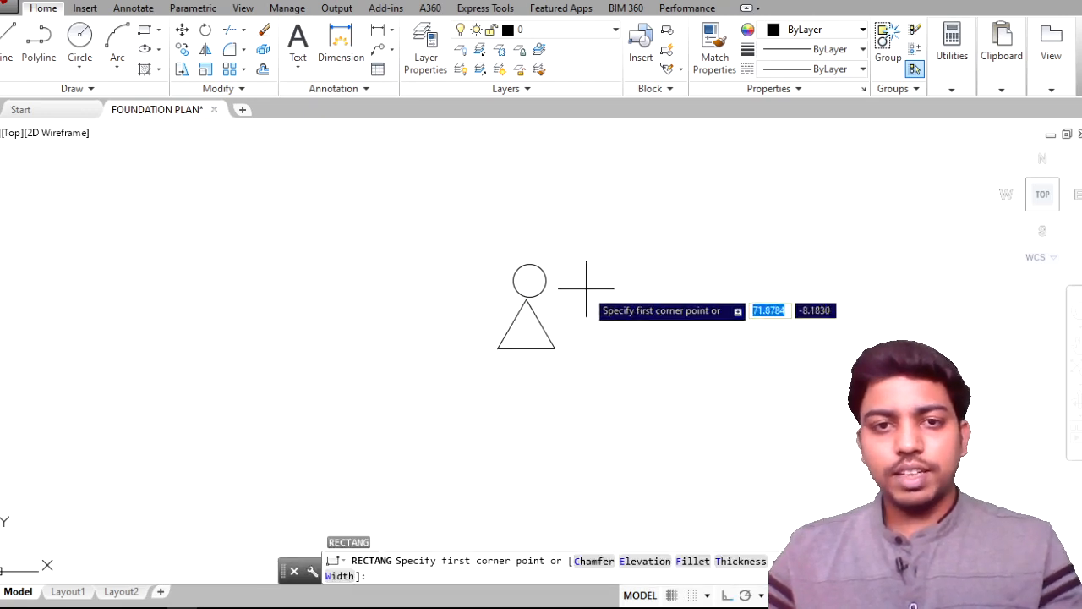
{"action": "left_click", "coordinate": [586, 287]}
{"action": "left_click", "coordinate": [551, 319]}
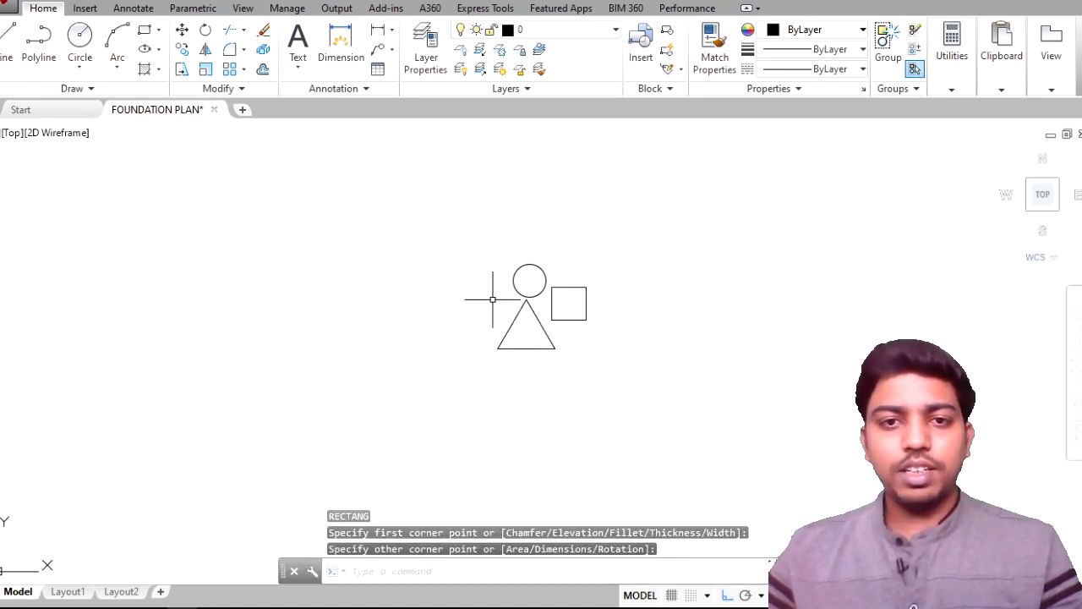
Step: Copy the circle, triangle and square together four times straight down to form a column beneath the originals
{"action": "left_click", "coordinate": [640, 382]}
{"action": "left_click", "coordinate": [471, 224]}
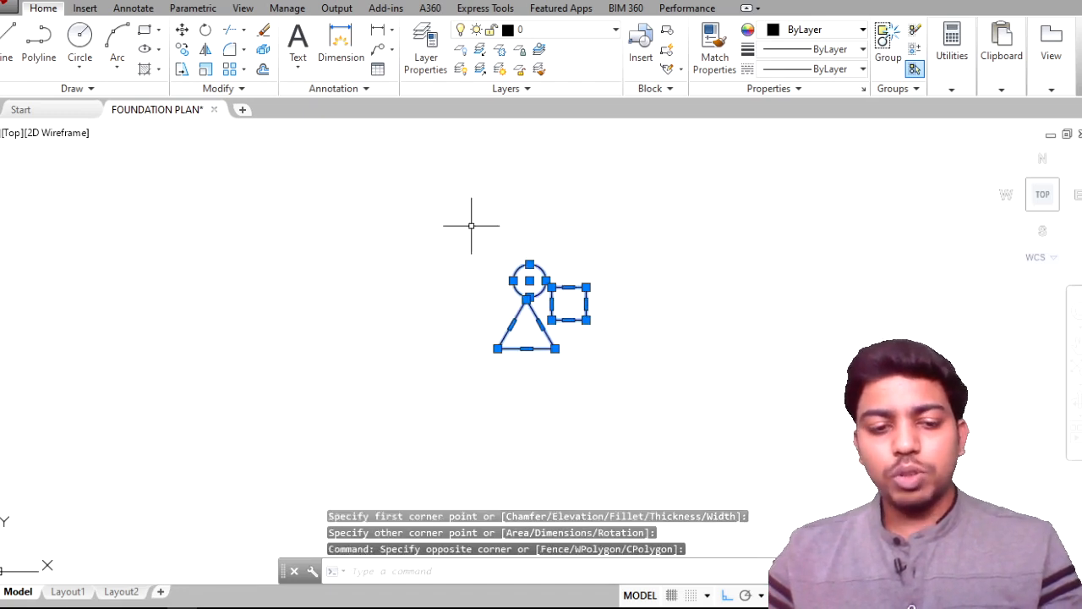
{"action": "type", "text": "co"}
{"action": "key", "text": "Return"}
{"action": "left_click", "coordinate": [512, 321]}
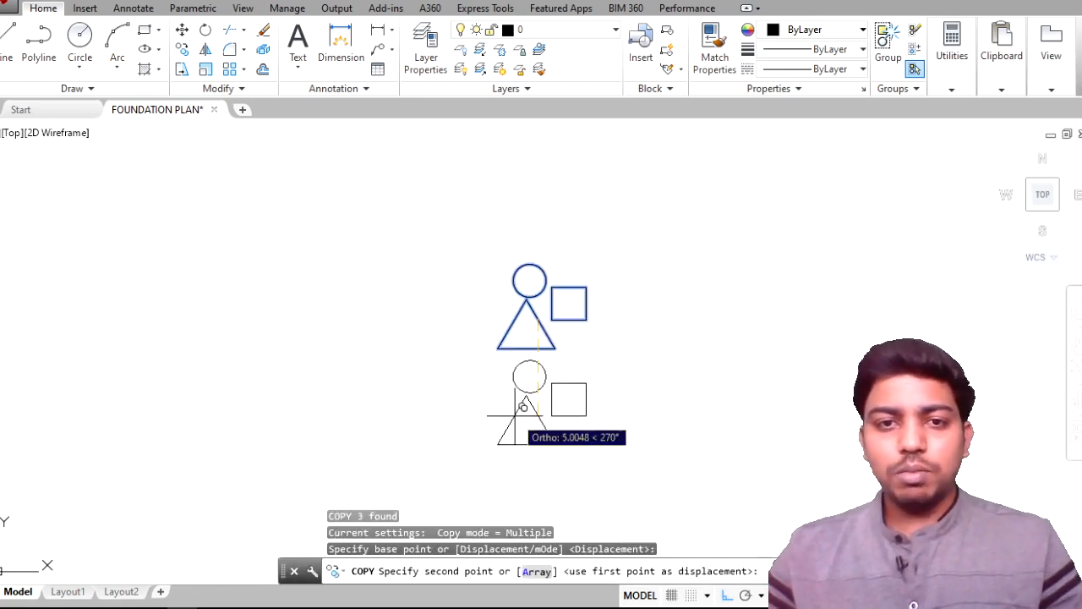
{"action": "scroll", "coordinate": [547, 372], "scroll_direction": "down", "scroll_amount": 2}
{"action": "middle_click_drag", "start_coordinate": [548, 372], "coordinate": [443, 284]}
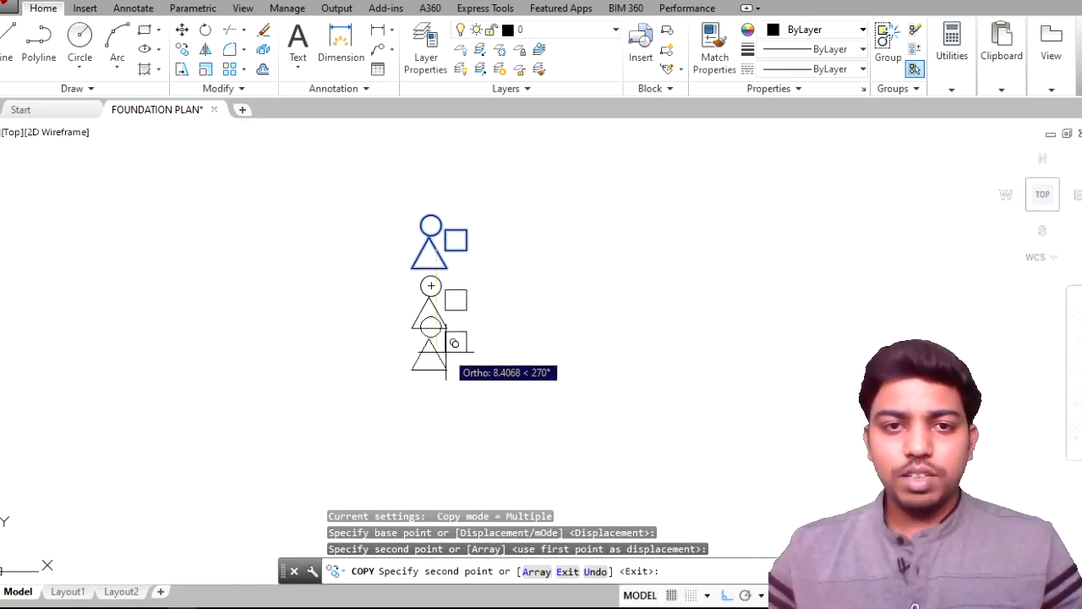
{"action": "left_click", "coordinate": [445, 371]}
{"action": "left_click", "coordinate": [441, 428]}
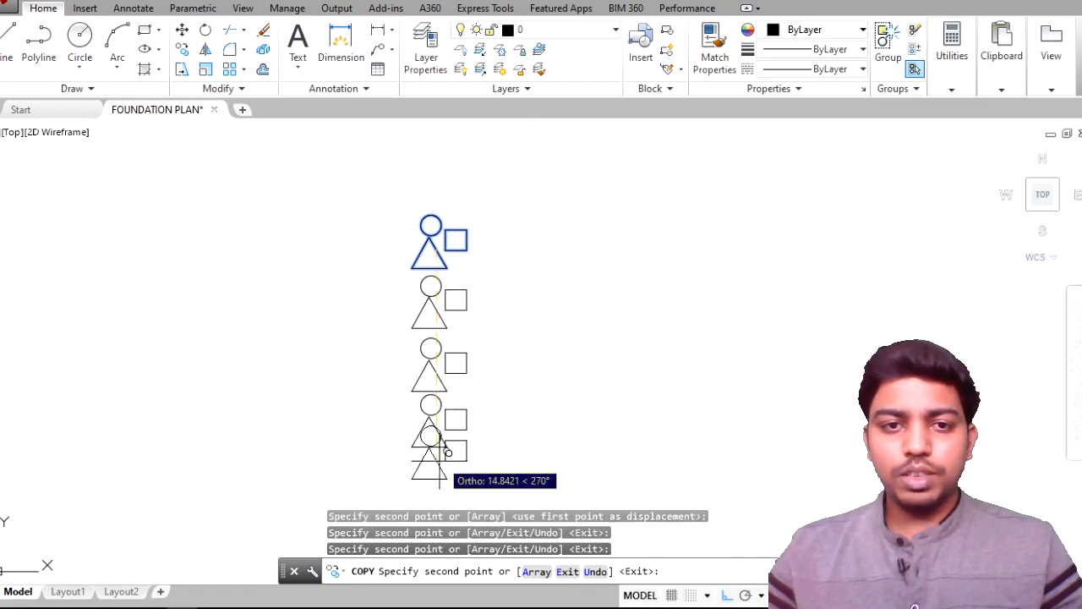
{"action": "left_click", "coordinate": [438, 478]}
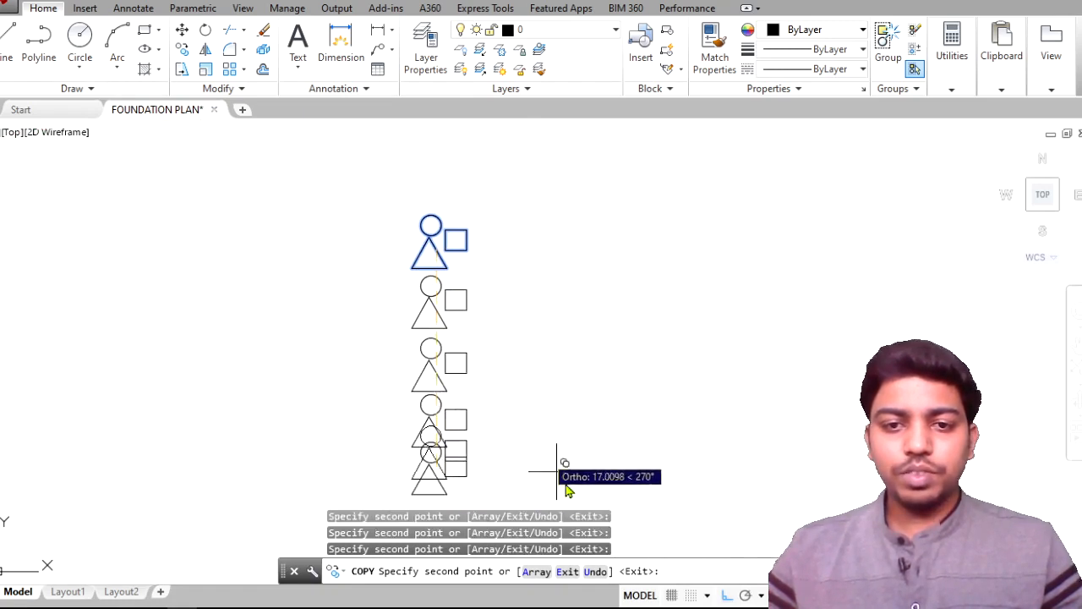
Step: Turn Ortho off and place five more copies of the shape group as a second column beside the first
{"action": "left_click", "coordinate": [727, 596]}
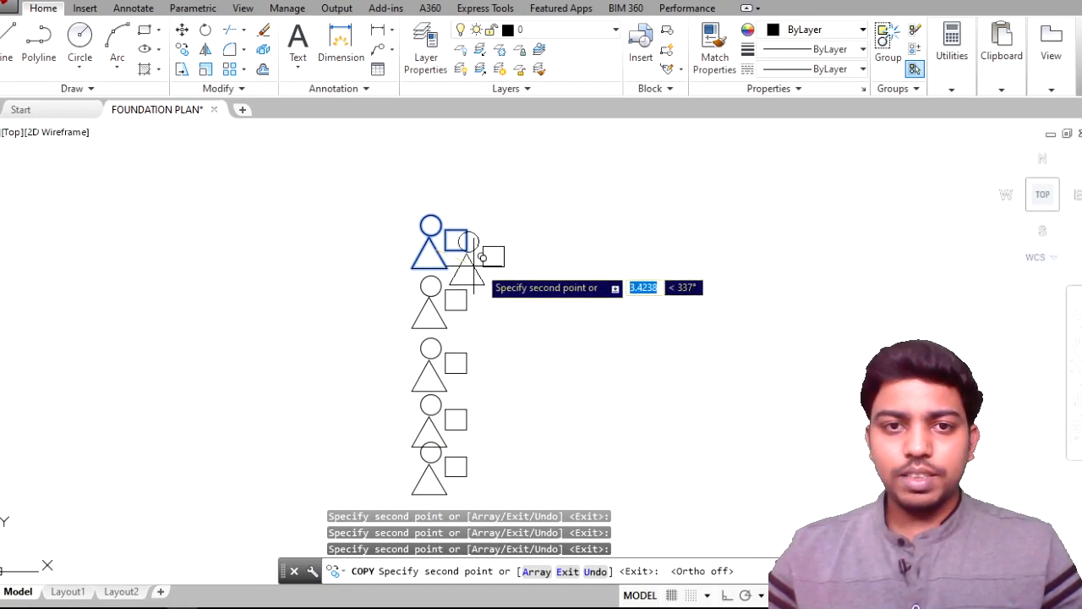
{"action": "left_click", "coordinate": [484, 320]}
{"action": "left_click", "coordinate": [480, 379]}
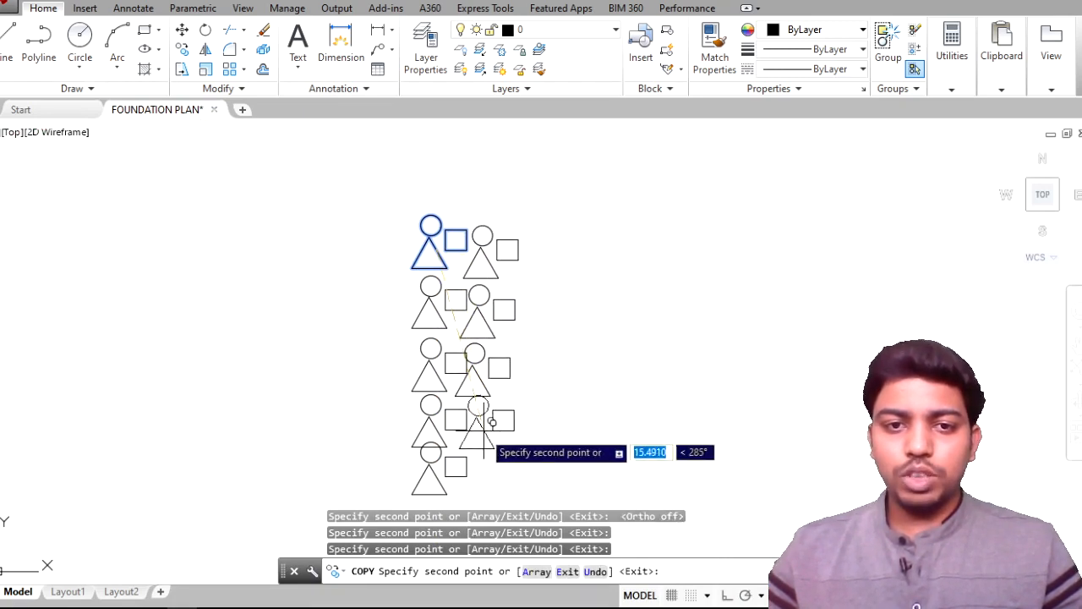
{"action": "left_click", "coordinate": [484, 429]}
{"action": "left_click", "coordinate": [487, 482]}
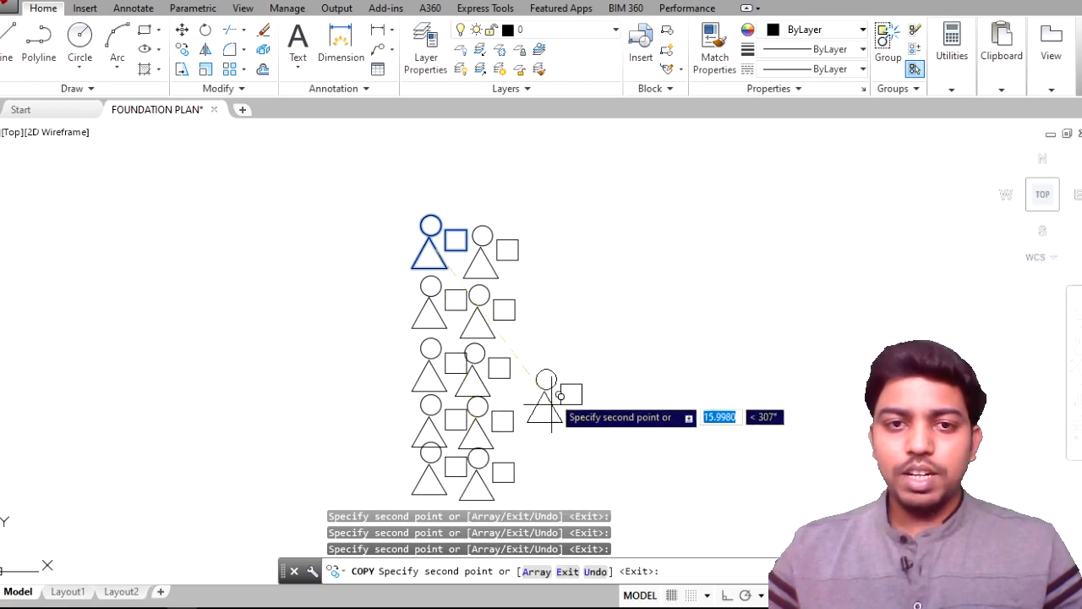
Step: Place five further copies of the shape group as a third column beside the second
{"action": "left_click", "coordinate": [538, 273]}
{"action": "left_click", "coordinate": [538, 334]}
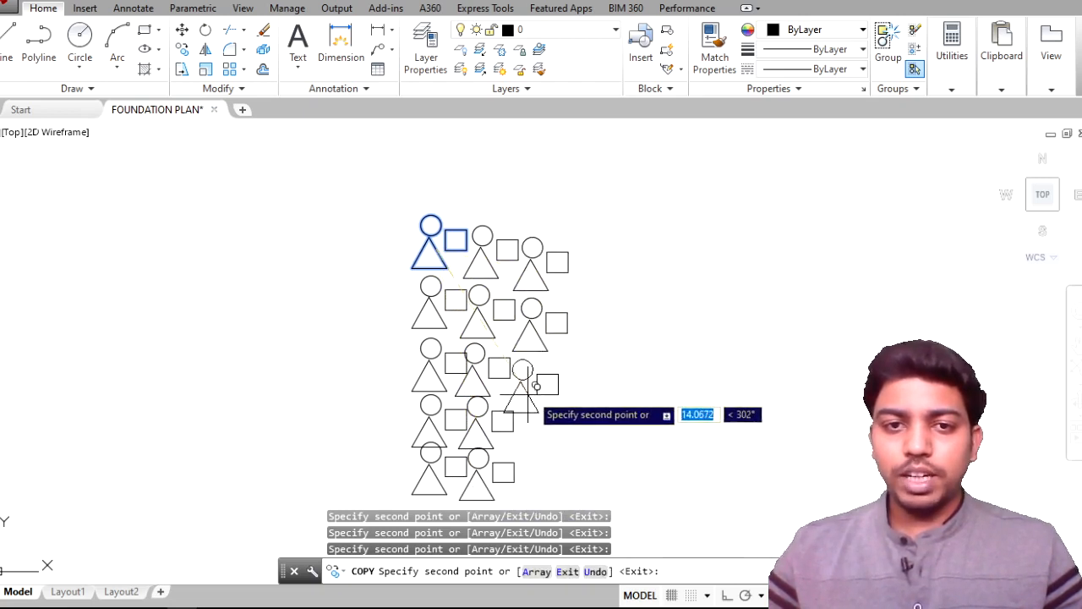
{"action": "left_click", "coordinate": [537, 389]}
{"action": "left_click", "coordinate": [530, 446]}
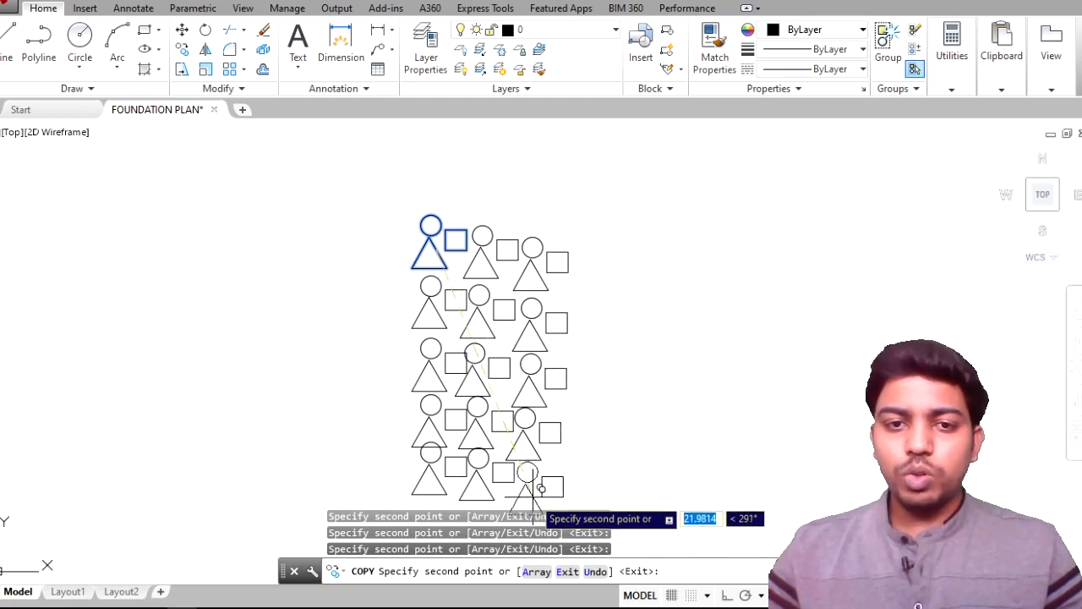
{"action": "left_click", "coordinate": [532, 495]}
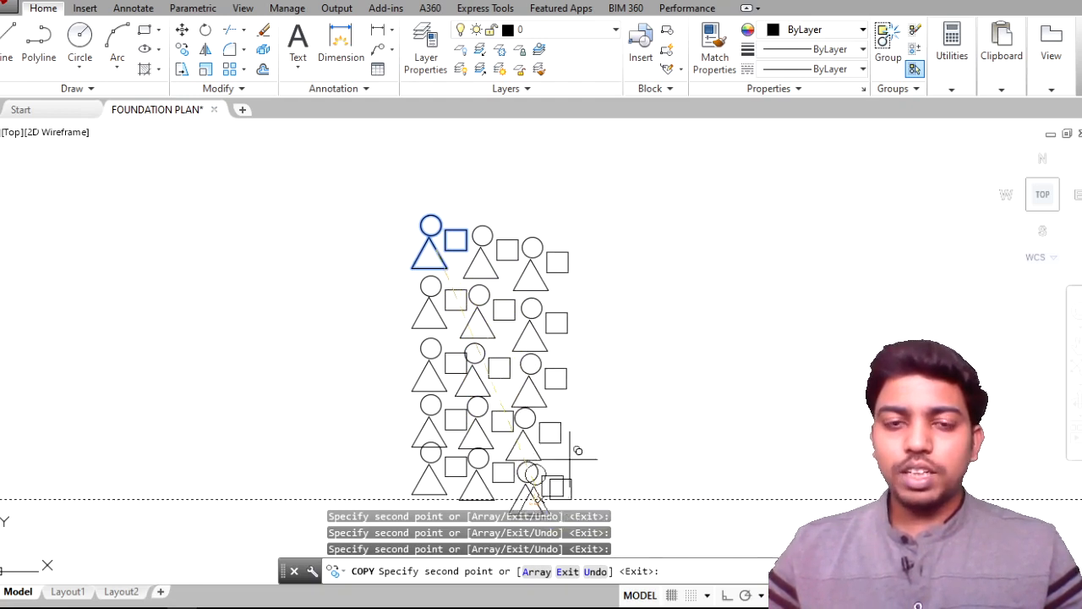
Step: Place six more copies of the shape group as a fourth column beside the third, and finish the copy
{"action": "left_click", "coordinate": [574, 226]}
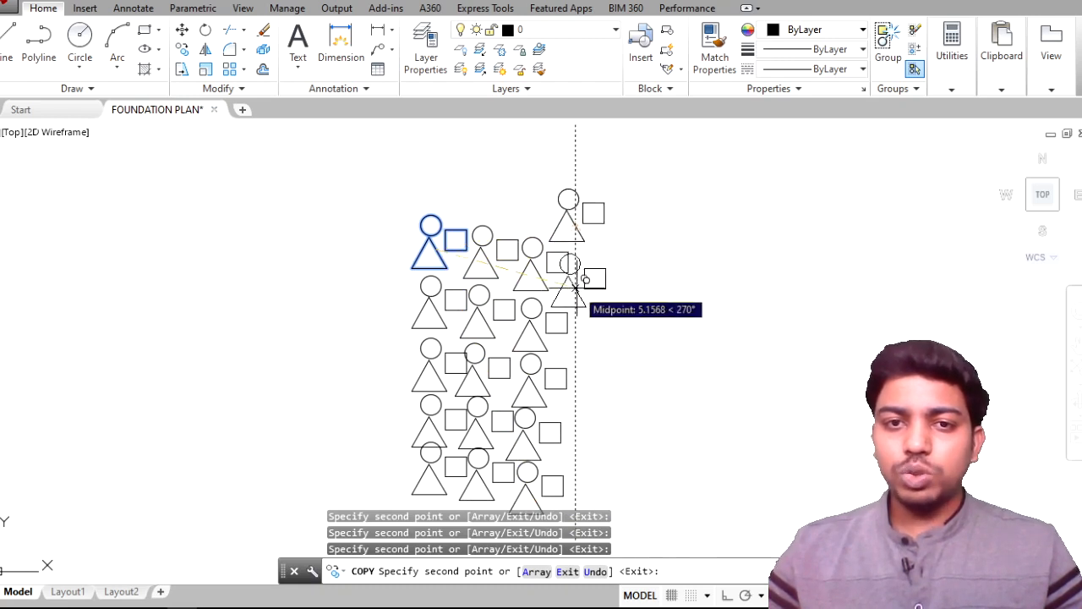
{"action": "scroll", "coordinate": [581, 281], "scroll_direction": "up", "scroll_amount": 2}
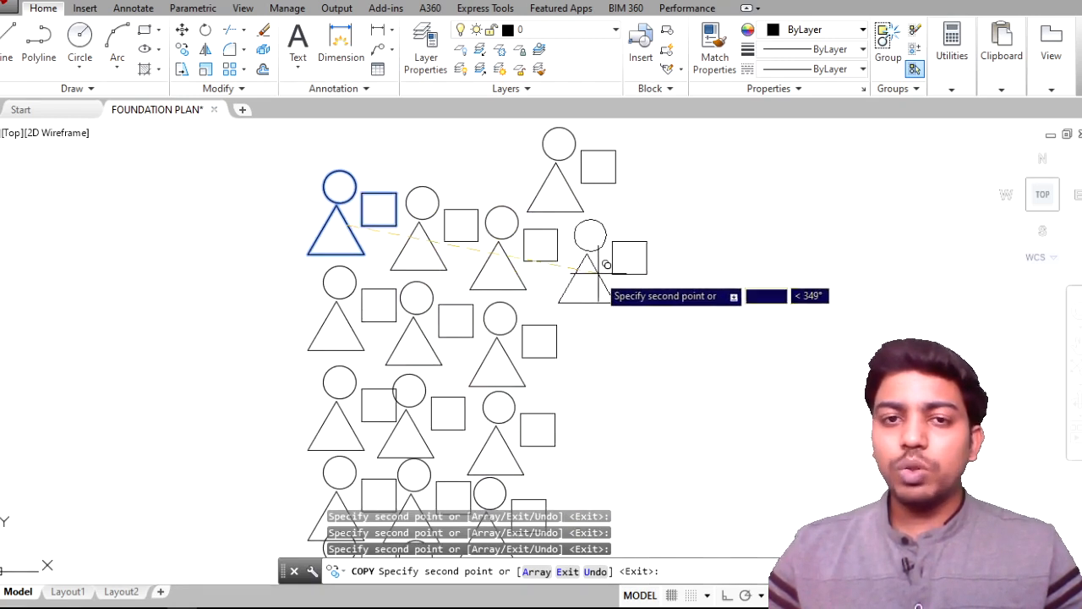
{"action": "middle_click_drag", "start_coordinate": [607, 269], "coordinate": [584, 212]}
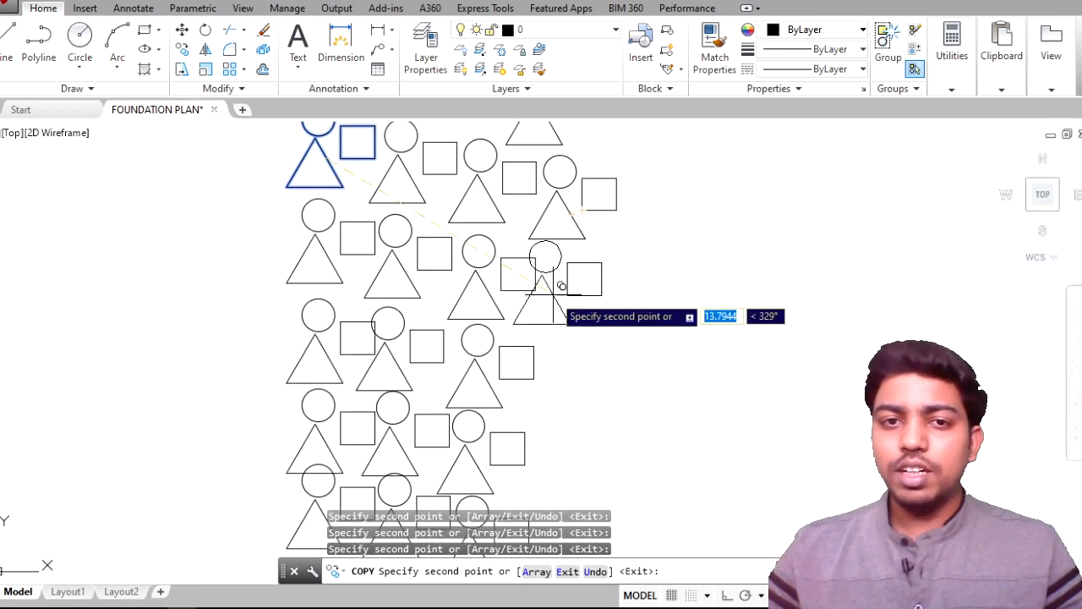
{"action": "middle_click_drag", "start_coordinate": [571, 319], "coordinate": [584, 213]}
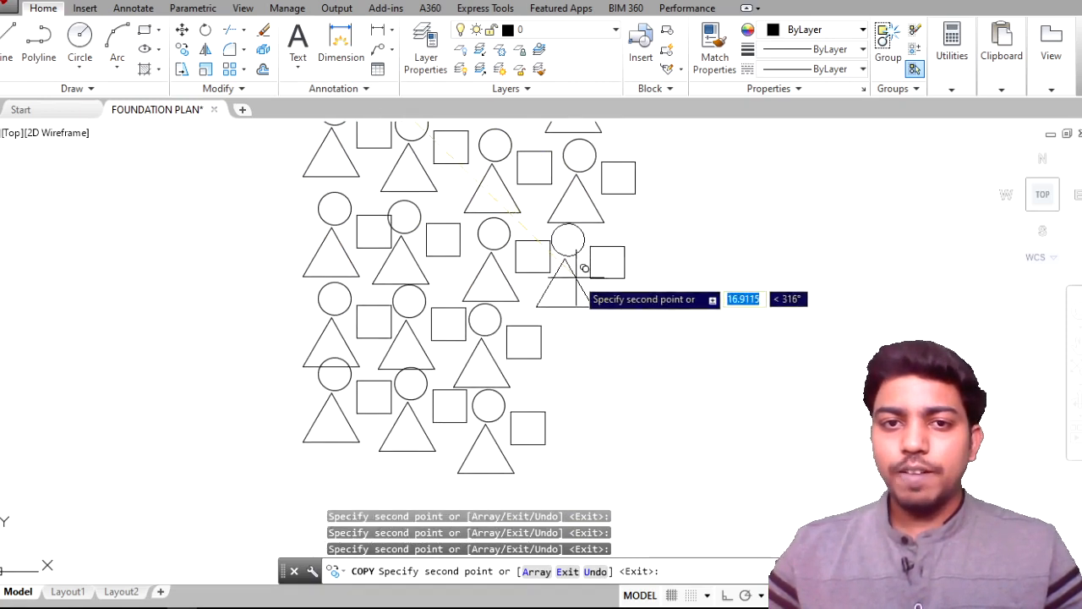
{"action": "left_click", "coordinate": [575, 390]}
{"action": "middle_click_drag", "start_coordinate": [579, 299], "coordinate": [569, 298]}
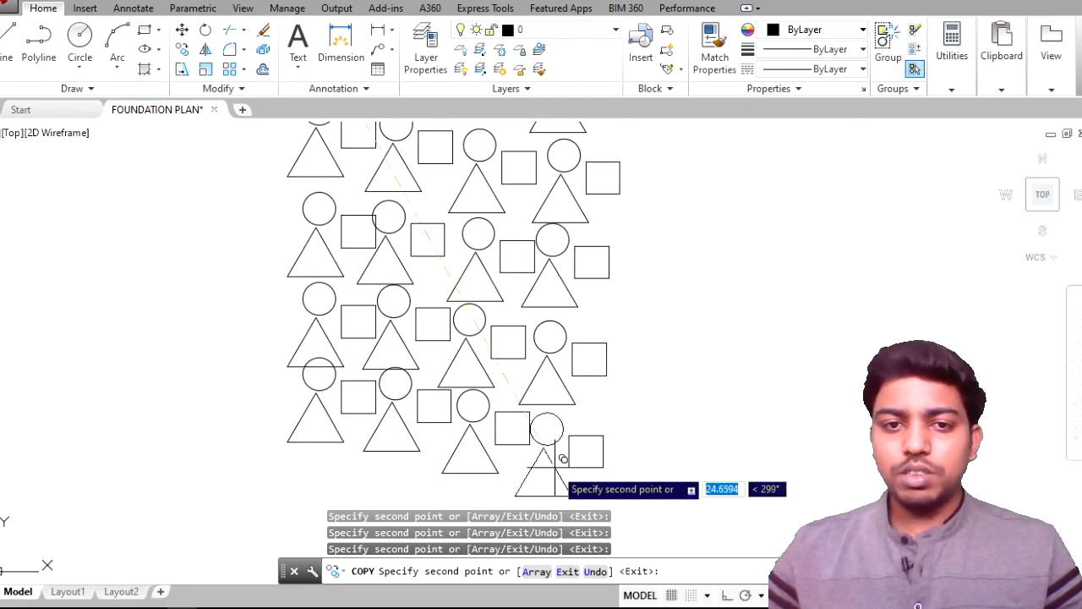
{"action": "left_click", "coordinate": [562, 446]}
{"action": "key", "text": "Return"}
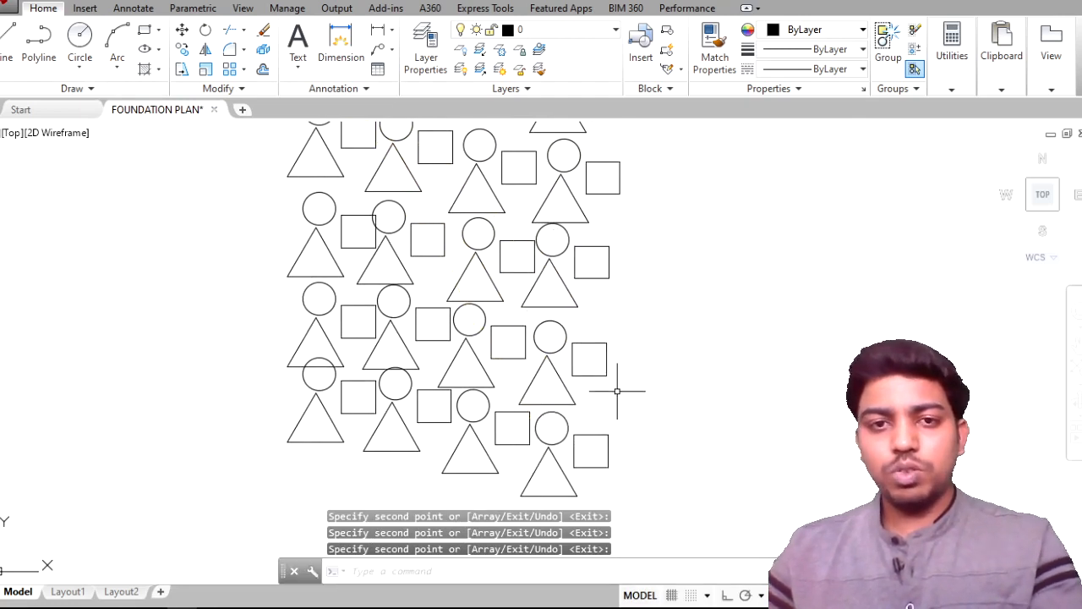
Step: Select the upper four squares of the first column one by one, and clear the selection
{"action": "scroll", "coordinate": [617, 386], "scroll_direction": "down", "scroll_amount": 3}
{"action": "scroll", "coordinate": [591, 299], "scroll_direction": "up", "scroll_amount": 4}
{"action": "scroll", "coordinate": [613, 293], "scroll_direction": "down", "scroll_amount": 4}
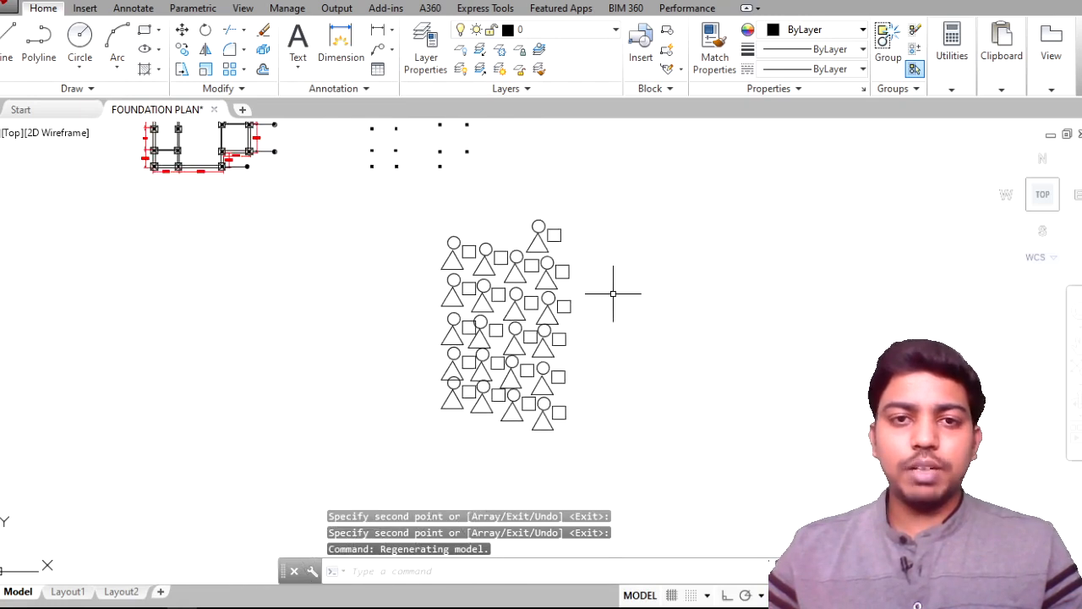
{"action": "scroll", "coordinate": [511, 366], "scroll_direction": "up", "scroll_amount": 3}
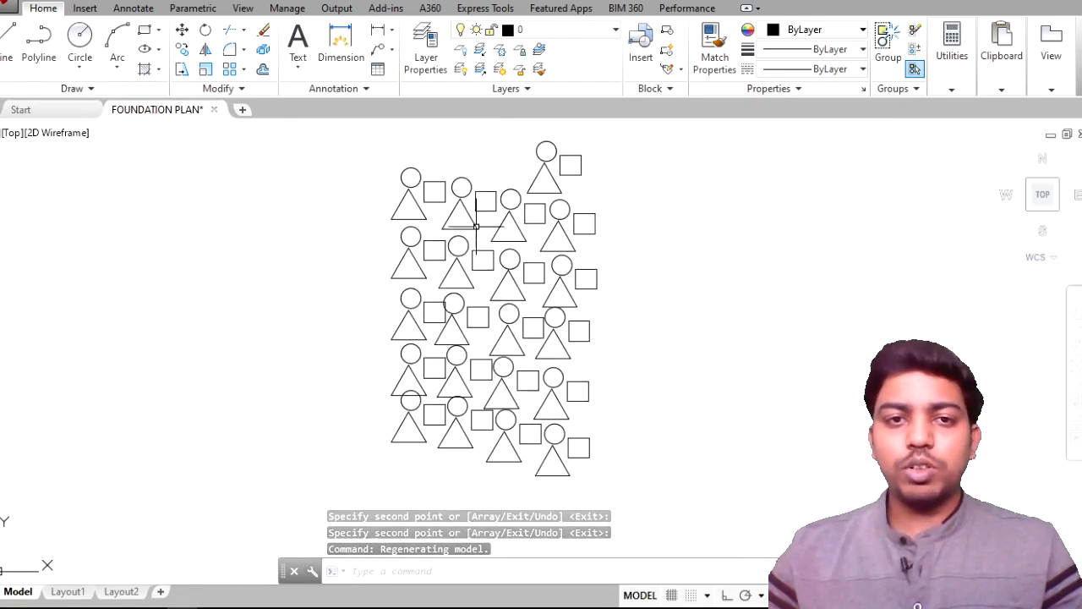
{"action": "left_click", "coordinate": [435, 209]}
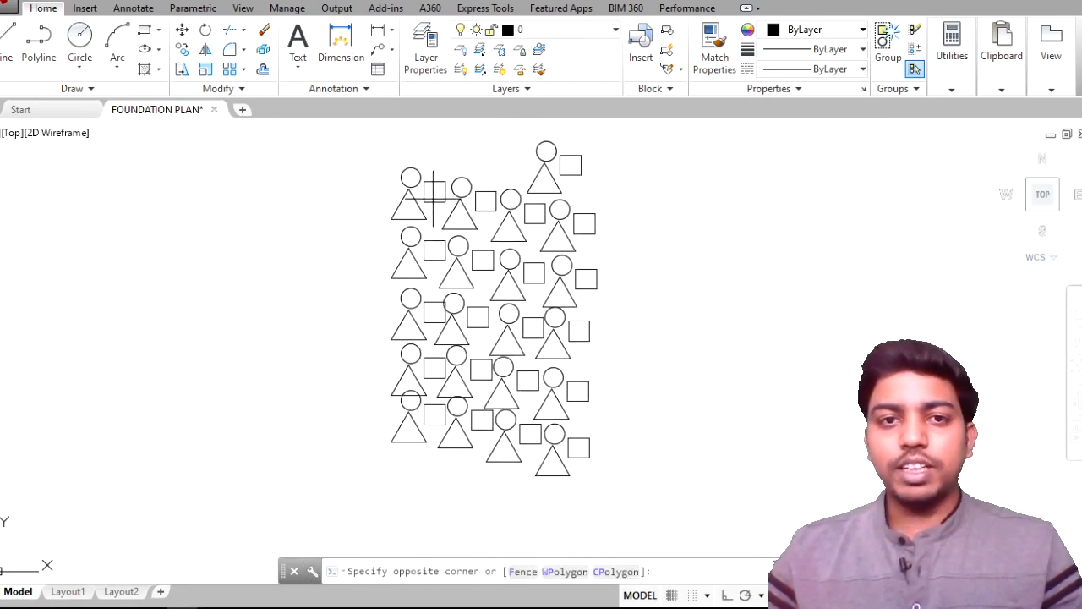
{"action": "left_click", "coordinate": [440, 259]}
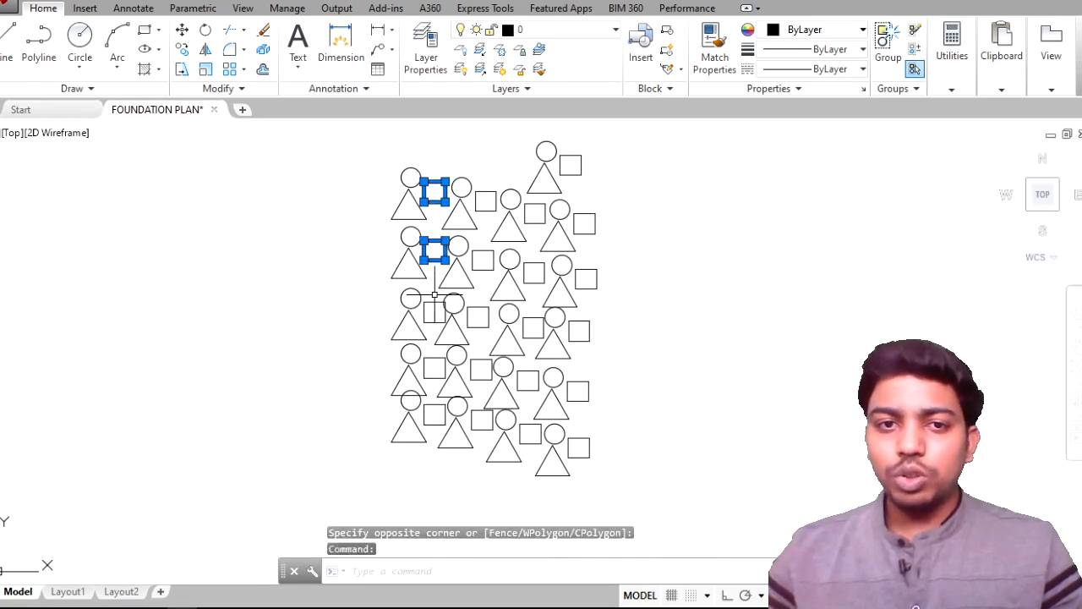
{"action": "left_click", "coordinate": [434, 306]}
{"action": "left_click", "coordinate": [435, 358]}
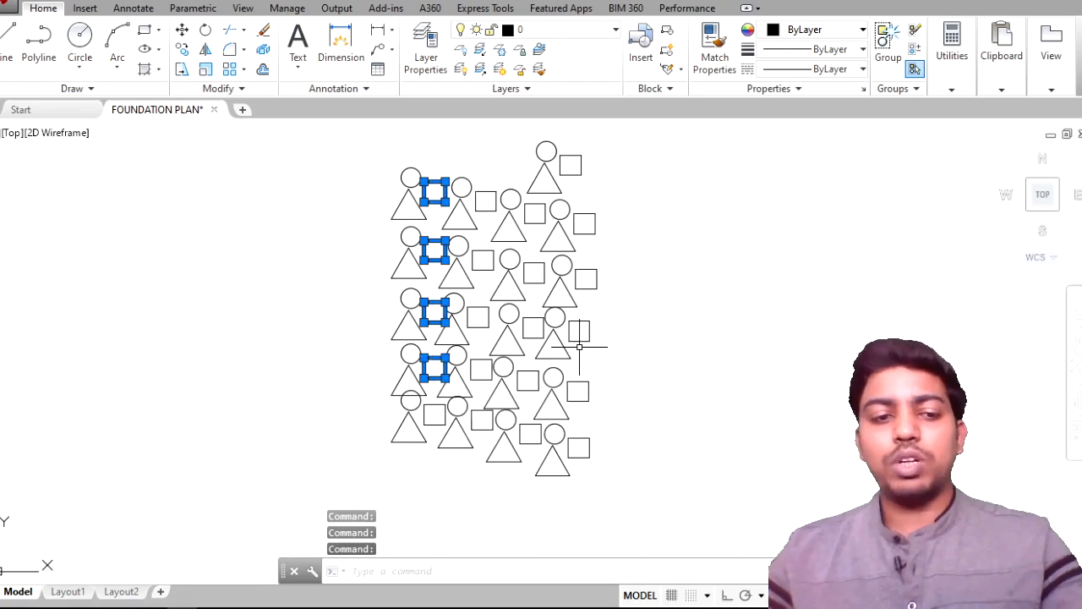
{"action": "key", "text": "Escape"}
Step: Start the FILTER command and remove the Object = Line criterion from the filter list
{"action": "scroll", "coordinate": [673, 344], "scroll_direction": "down", "scroll_amount": 2}
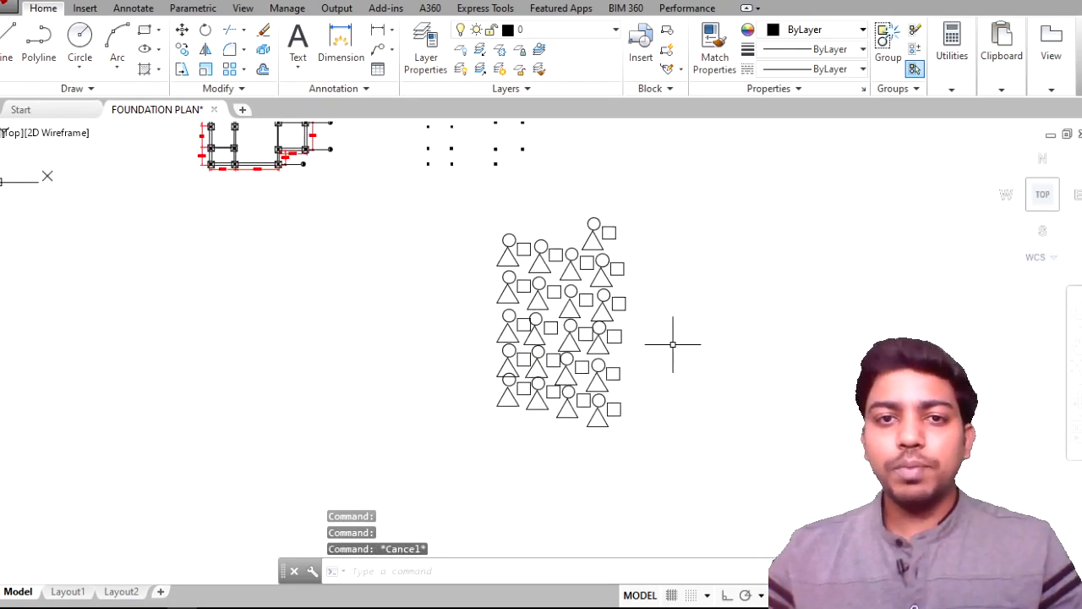
{"action": "scroll", "coordinate": [673, 344], "scroll_direction": "up", "scroll_amount": 2}
{"action": "middle_click_drag", "start_coordinate": [674, 344], "coordinate": [652, 344]}
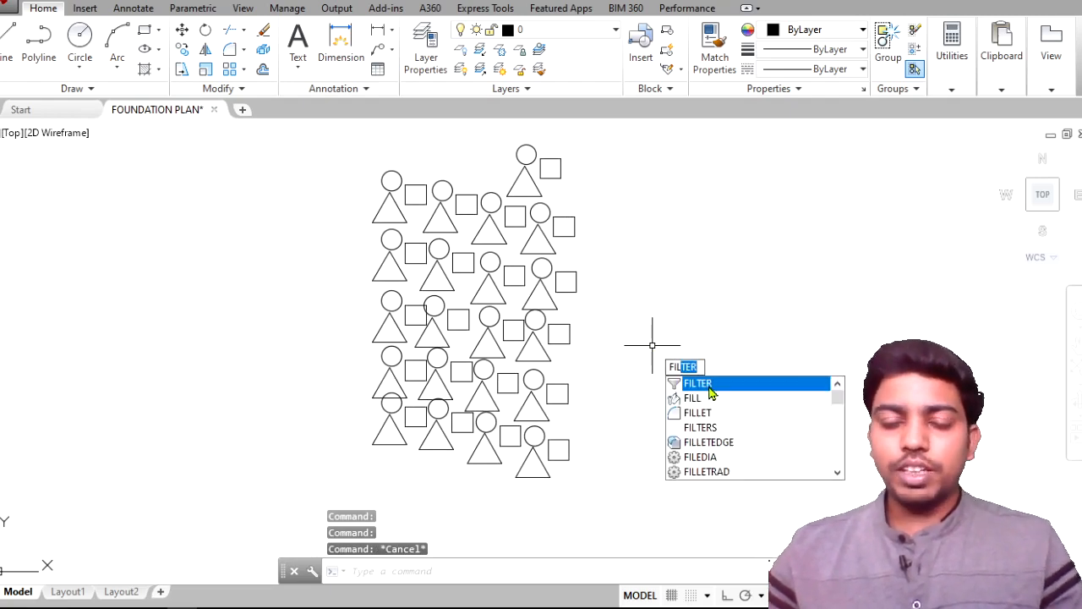
{"action": "left_click", "coordinate": [709, 385]}
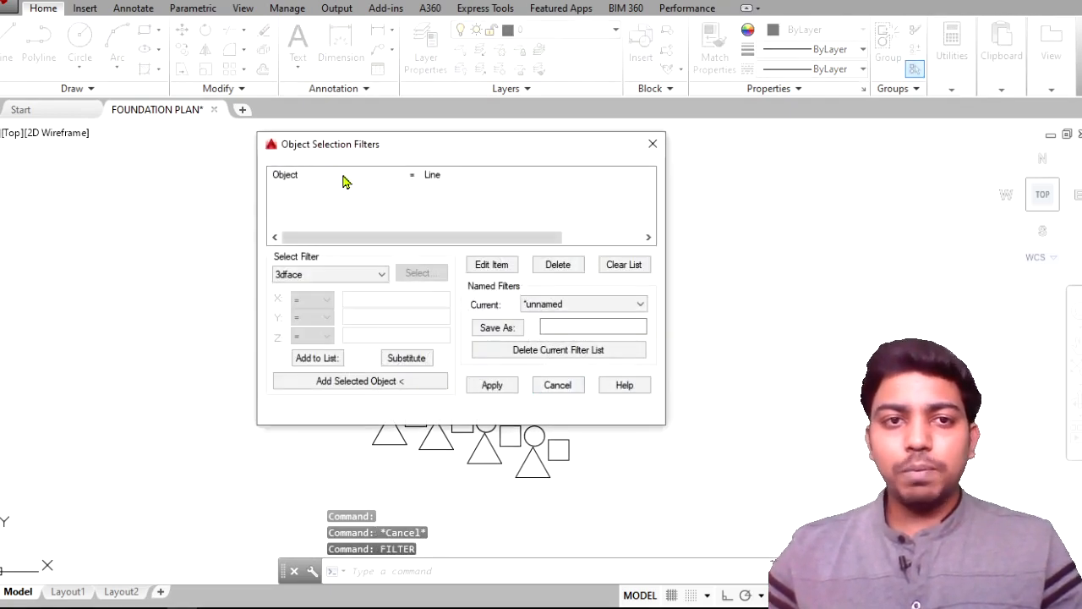
{"action": "left_click", "coordinate": [344, 177]}
{"action": "key", "text": "Delete"}
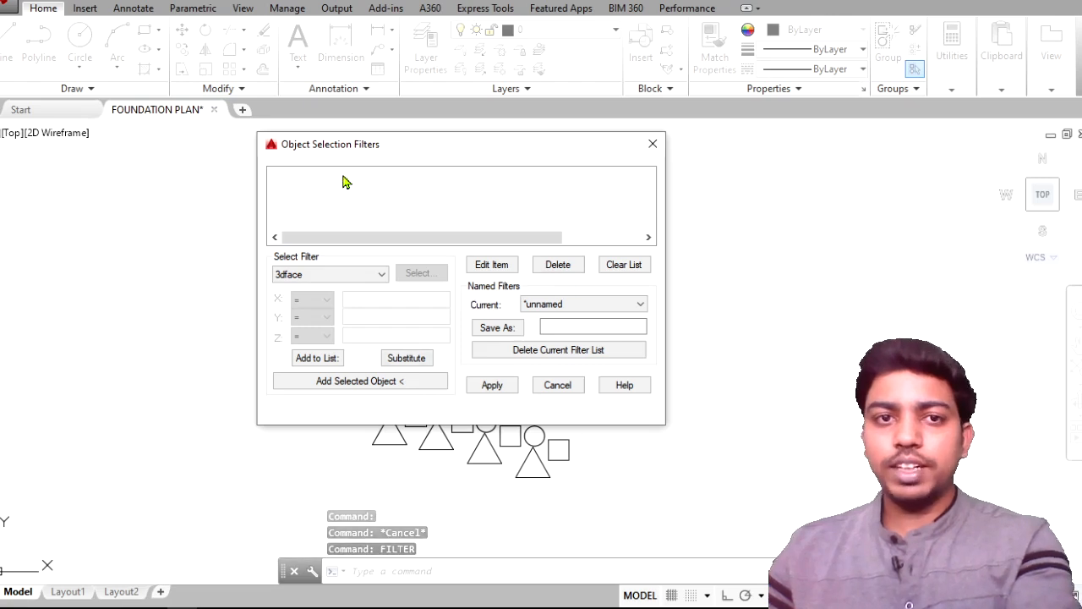
Step: Look through the filter types for one matching the squares and add Shape to the filter list
{"action": "left_click", "coordinate": [321, 274]}
{"action": "type", "text": "re"}
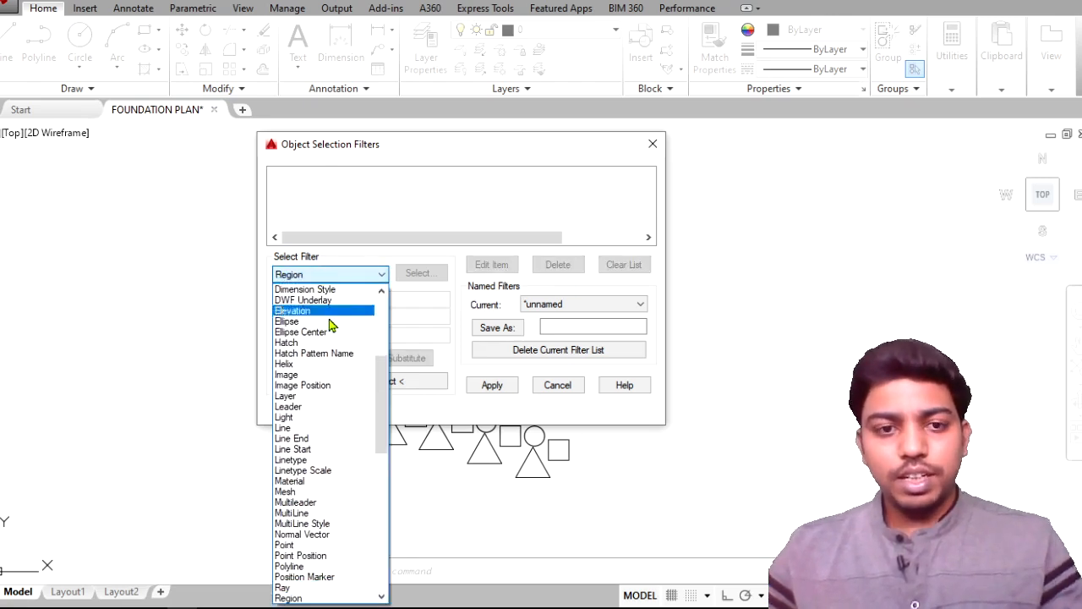
{"action": "scroll", "coordinate": [355, 394], "scroll_direction": "down", "scroll_amount": 2}
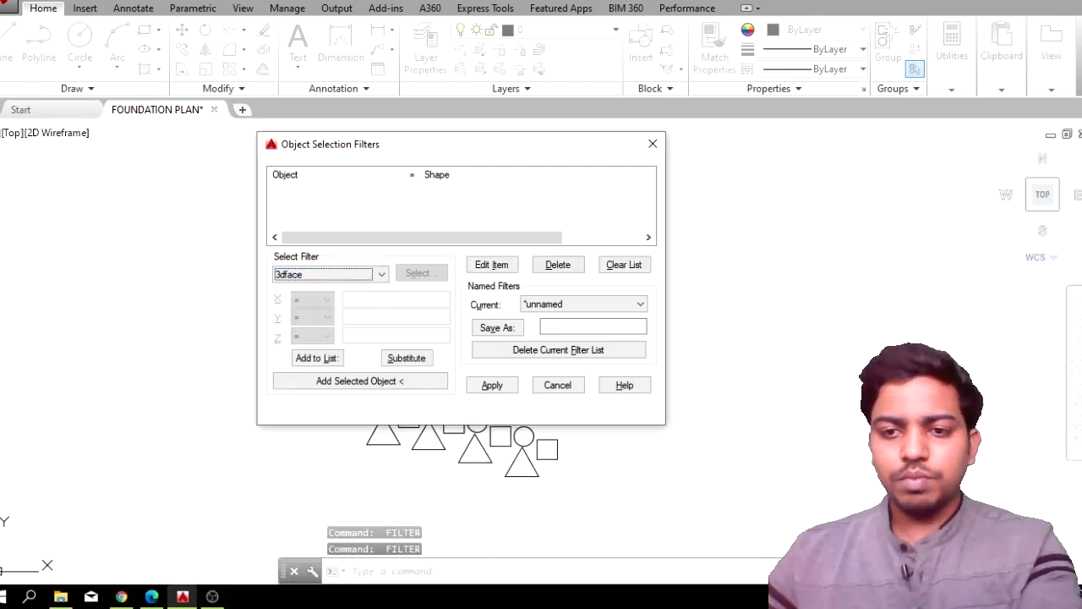
Step: Browse the available filter types, choose Arc Radius, and cancel the object selection filters
{"action": "left_click", "coordinate": [340, 275]}
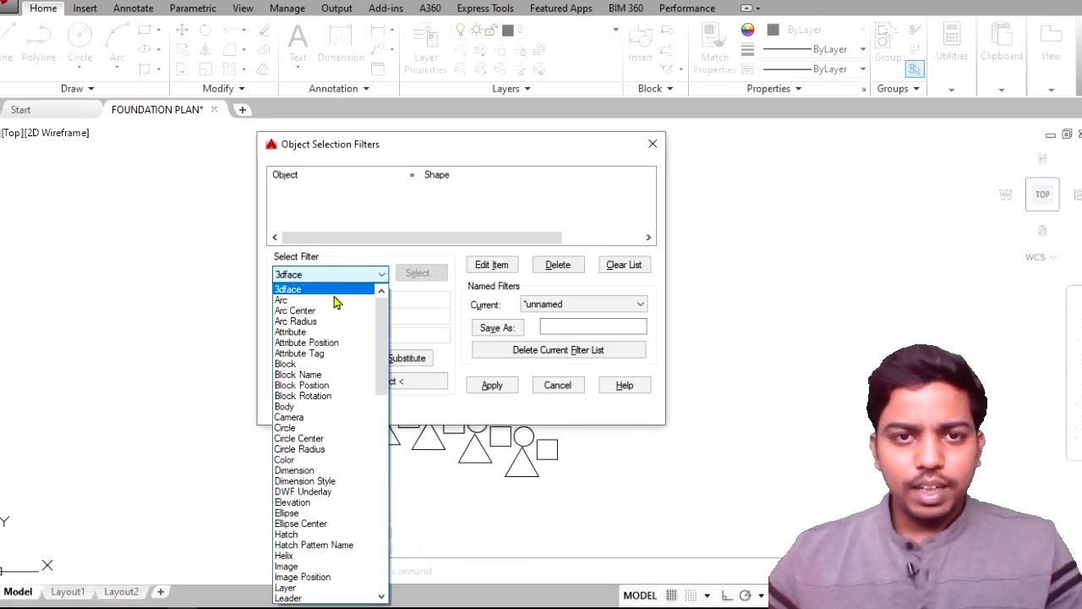
{"action": "scroll", "coordinate": [339, 447], "scroll_direction": "down", "scroll_amount": 7}
{"action": "scroll", "coordinate": [338, 448], "scroll_direction": "down", "scroll_amount": 12}
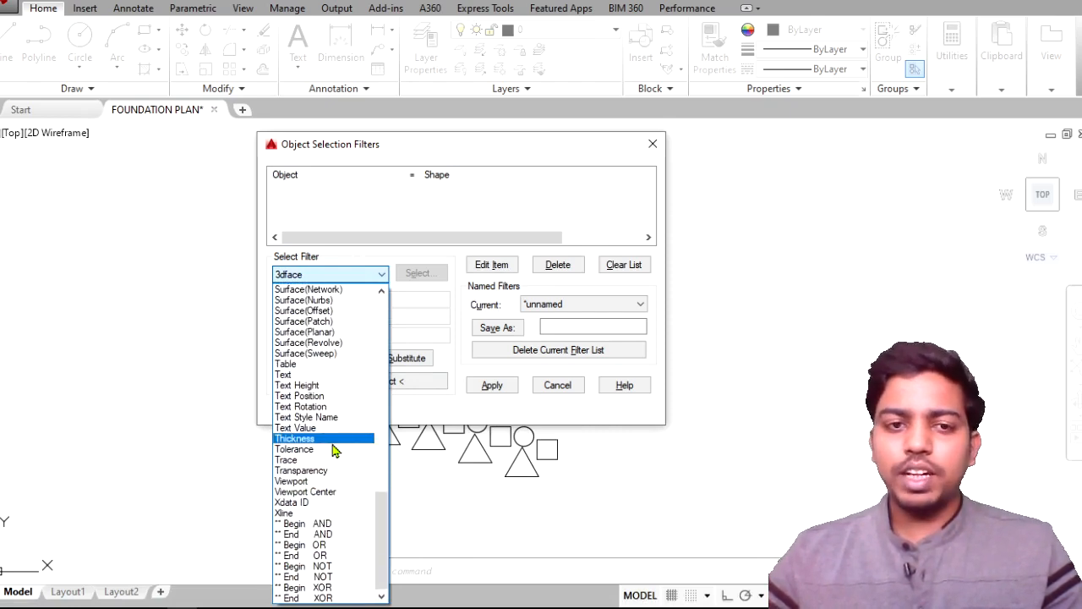
{"action": "scroll", "coordinate": [334, 450], "scroll_direction": "up", "scroll_amount": 19}
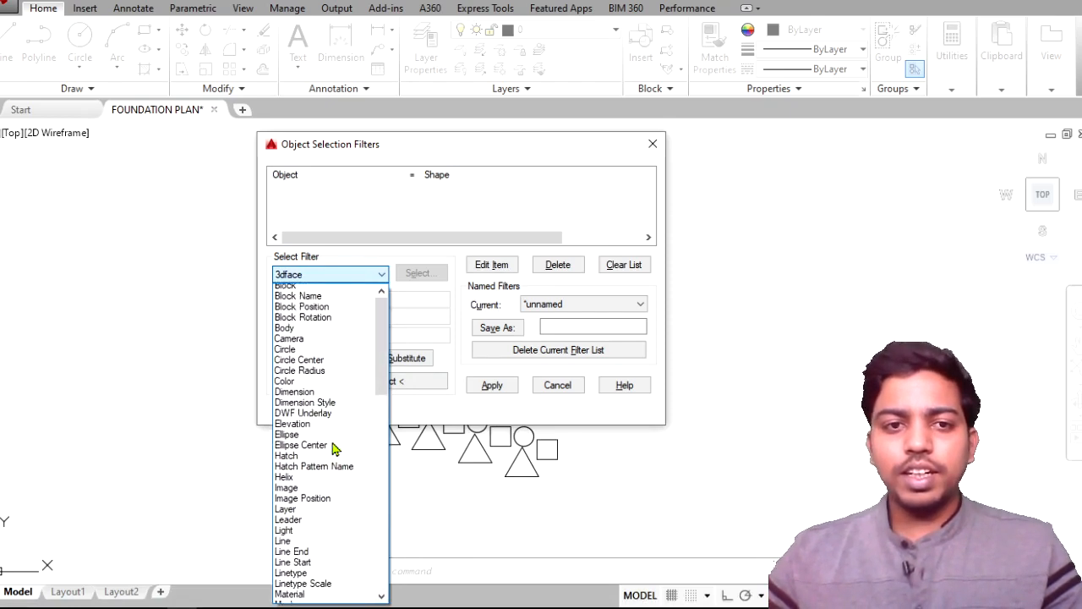
{"action": "left_click", "coordinate": [315, 321]}
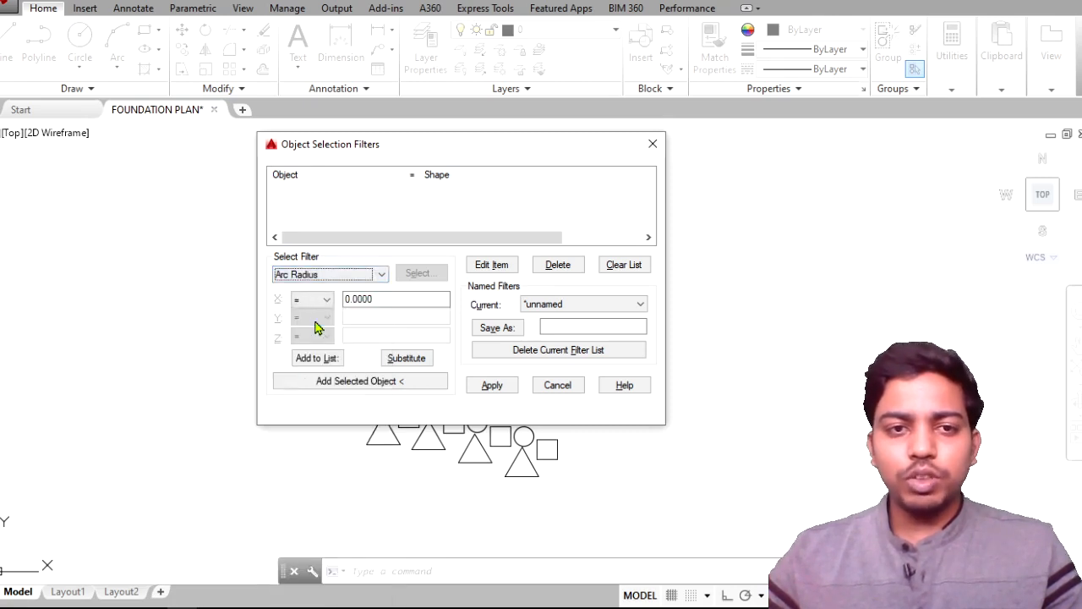
{"action": "left_click", "coordinate": [555, 387]}
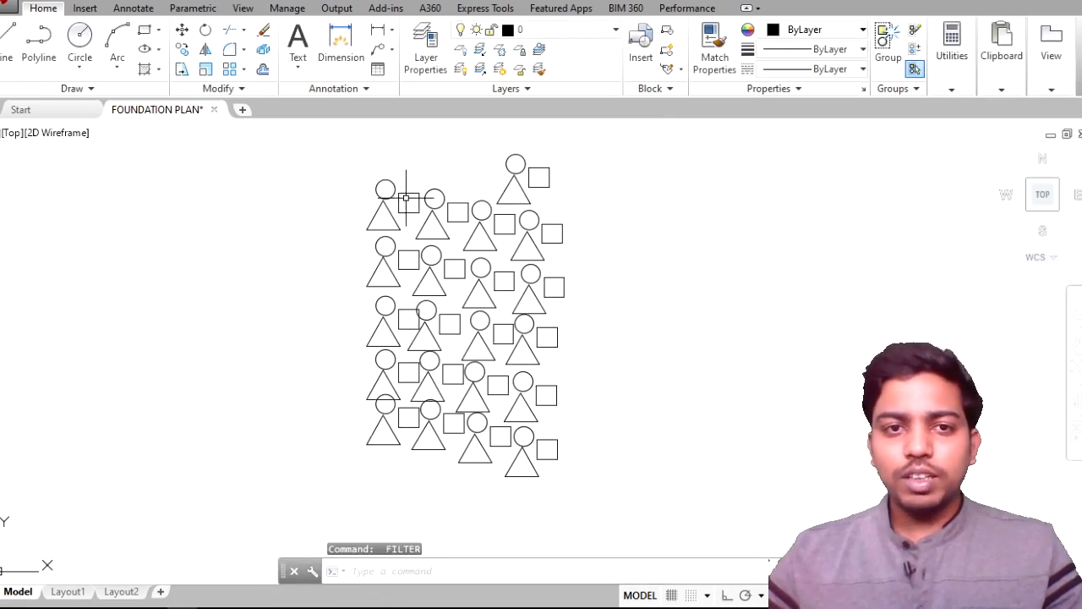
Step: Use Select Similar on the top square of the first column, inspect the selected shapes, and clear the selection
{"action": "left_click", "coordinate": [408, 202]}
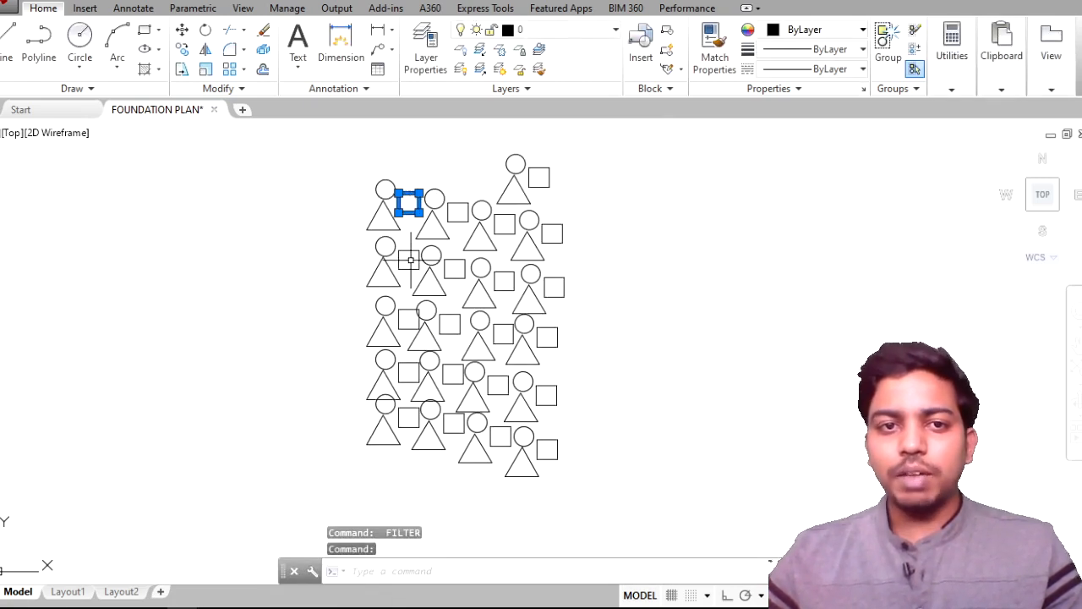
{"action": "right_click", "coordinate": [292, 214]}
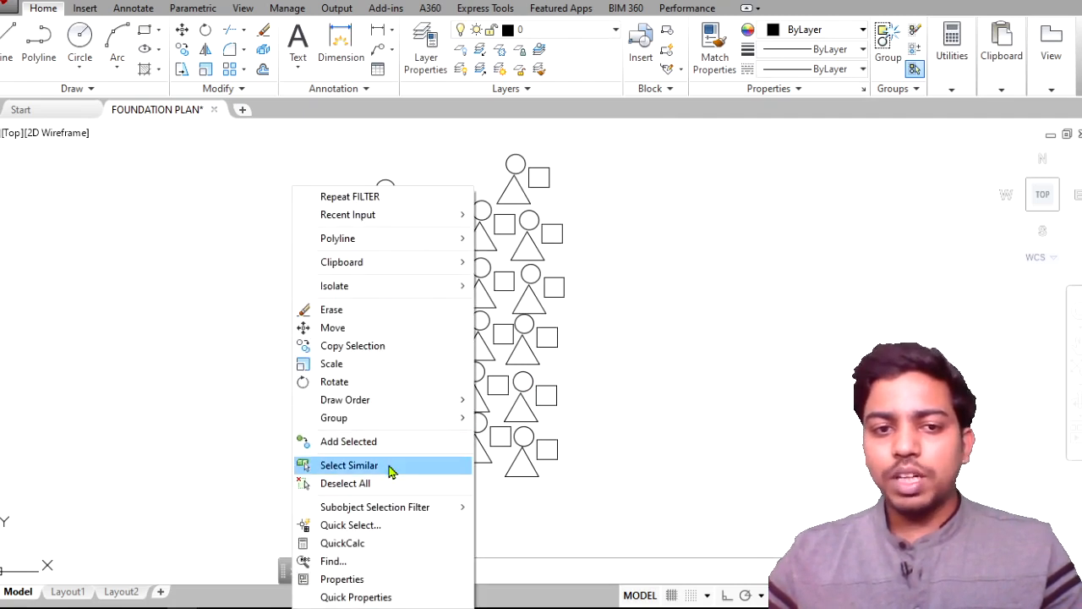
{"action": "right_click", "coordinate": [226, 163]}
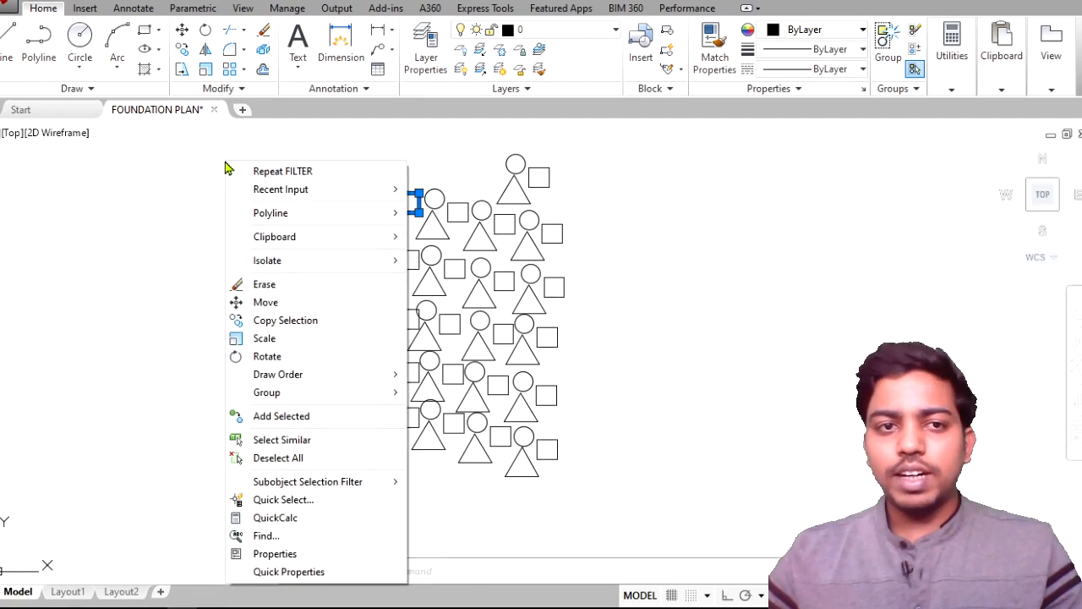
{"action": "left_click", "coordinate": [322, 439]}
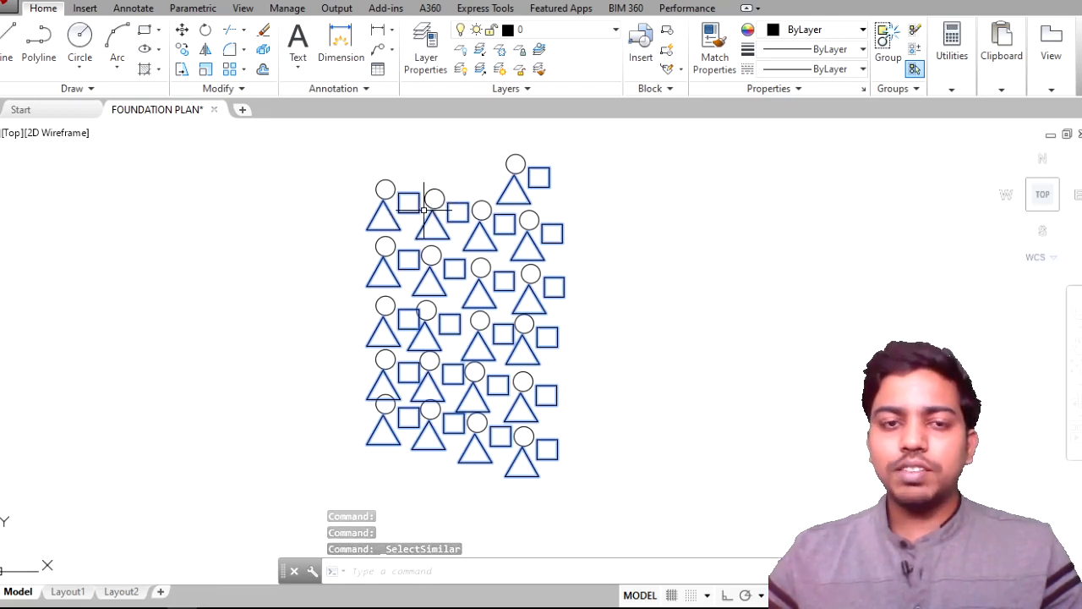
{"action": "scroll", "coordinate": [416, 228], "scroll_direction": "up", "scroll_amount": 8}
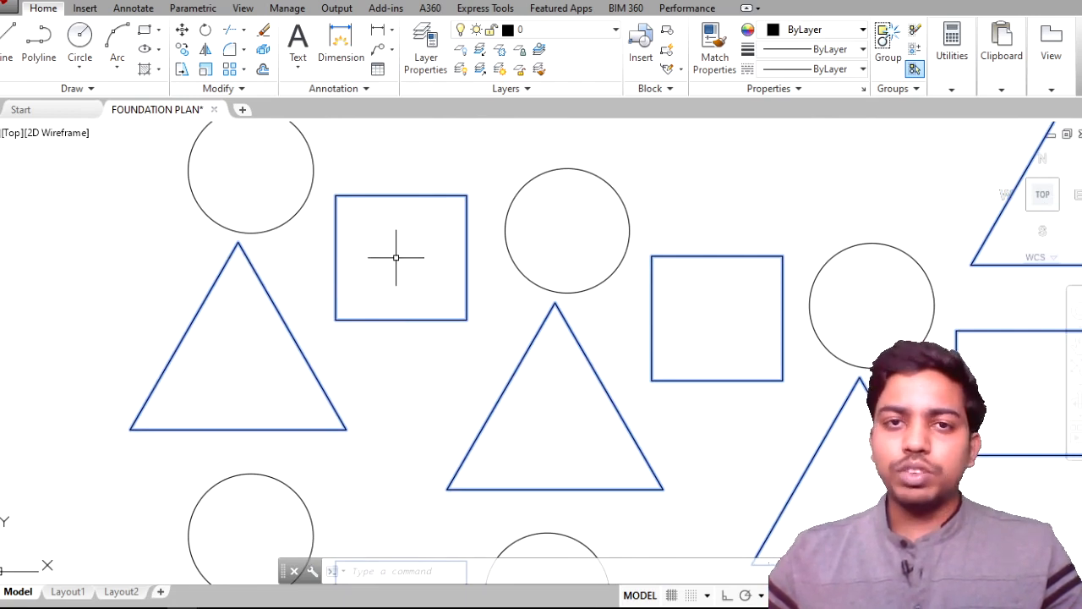
{"action": "scroll", "coordinate": [449, 253], "scroll_direction": "down", "scroll_amount": 3}
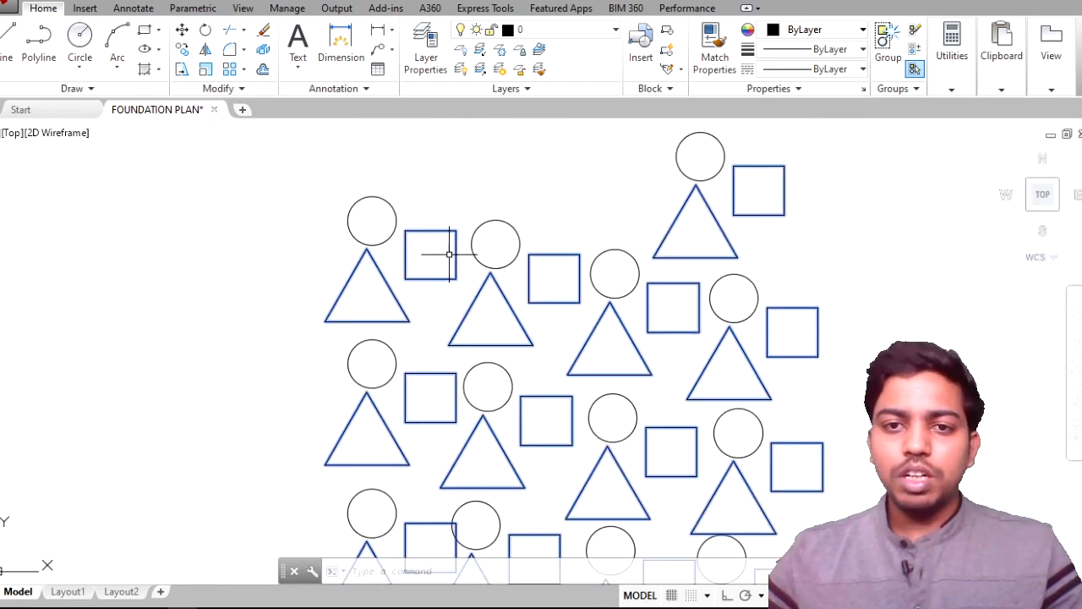
{"action": "scroll", "coordinate": [483, 296], "scroll_direction": "down", "scroll_amount": 2}
{"action": "middle_click_drag", "start_coordinate": [536, 292], "coordinate": [498, 268]}
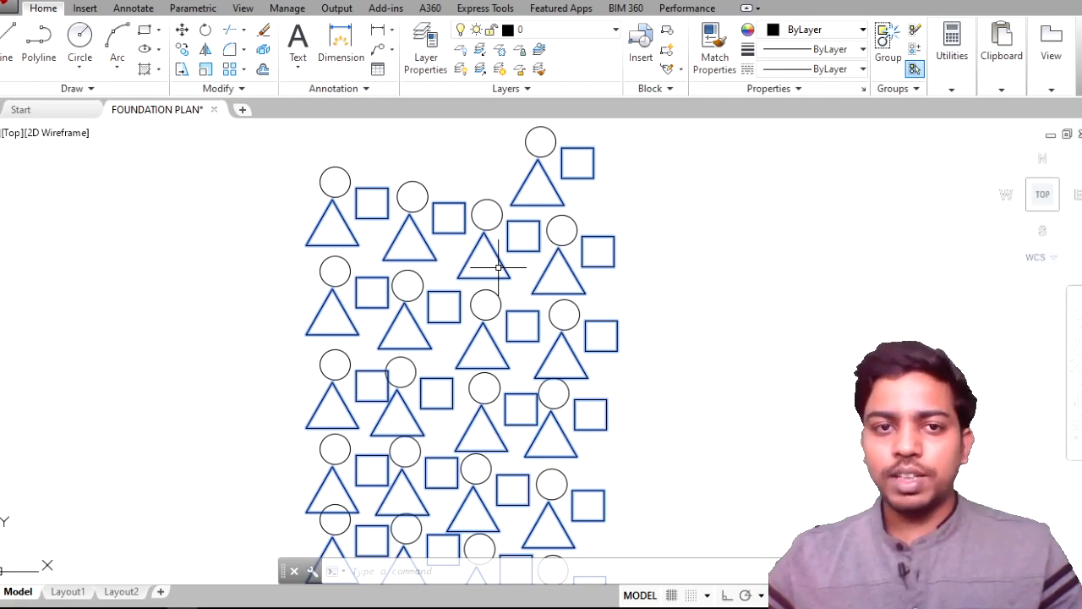
{"action": "key", "text": "Escape"}
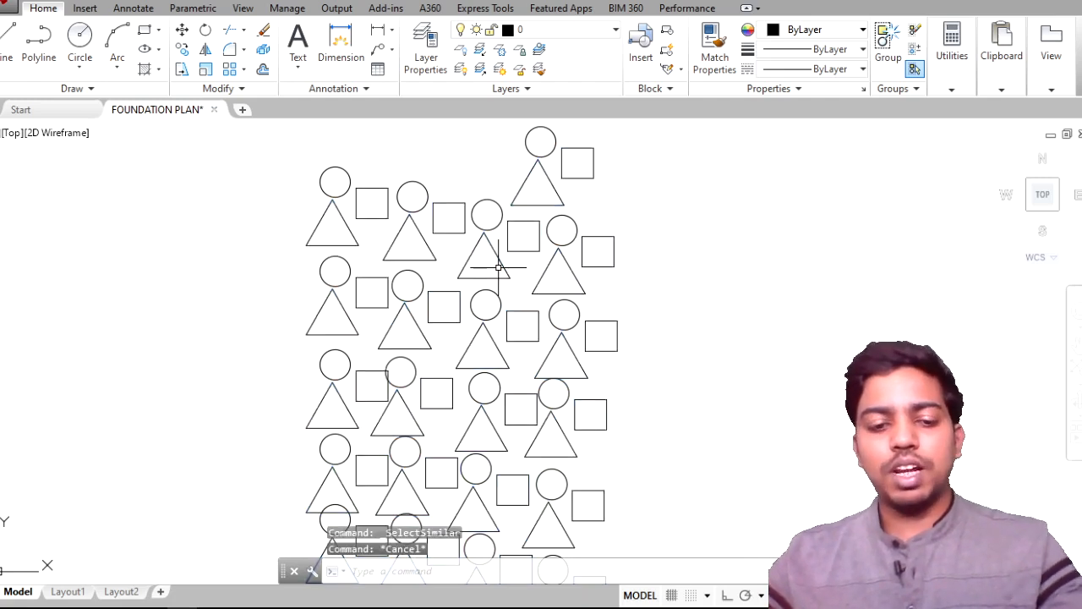
{"action": "type", "text": "FIL"}
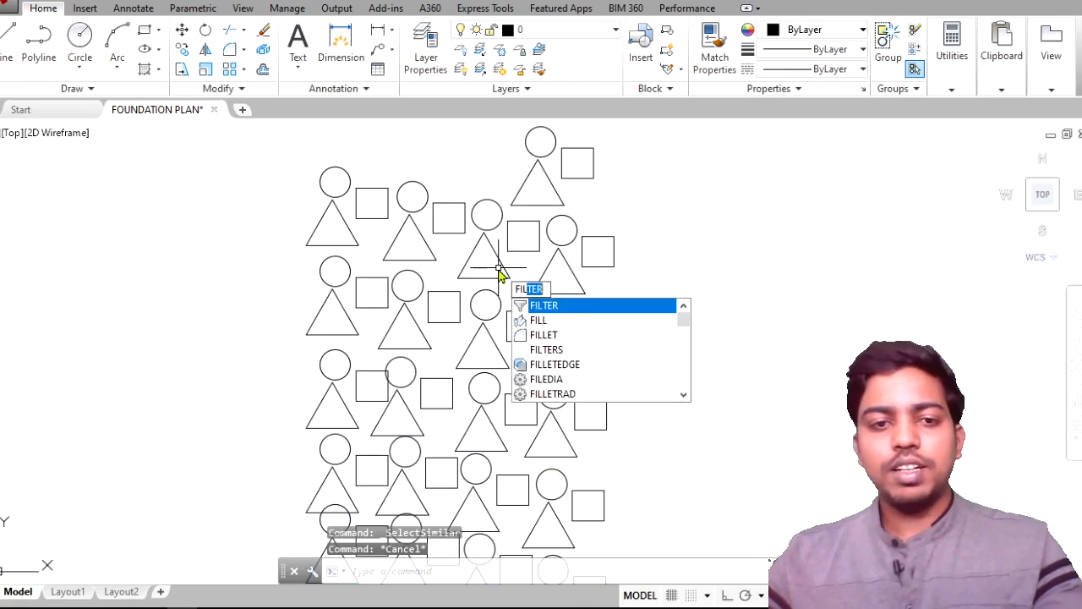
{"action": "key", "text": "Escape"}
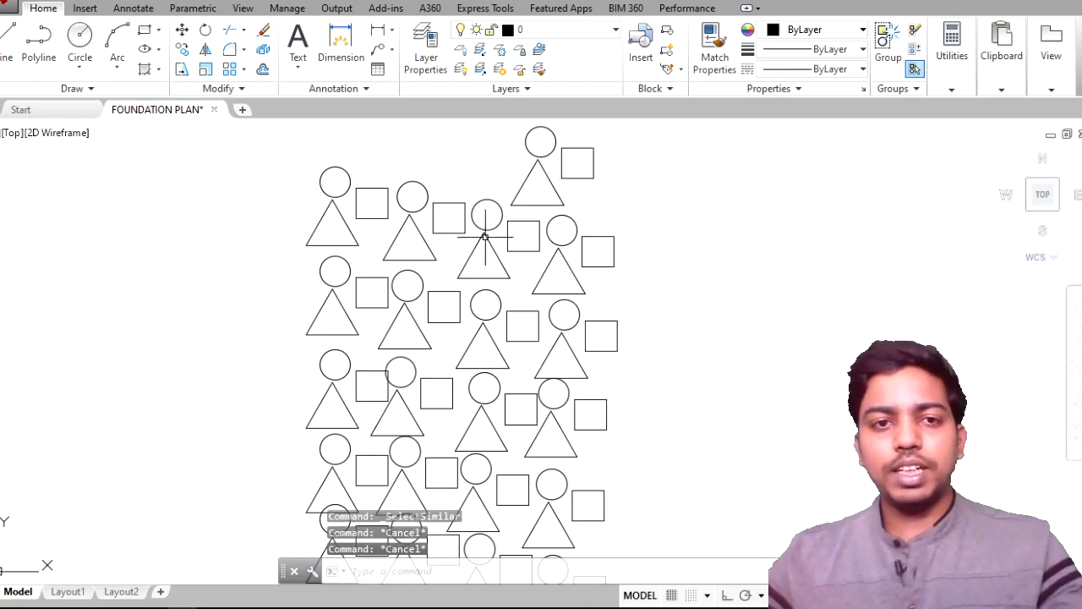
Step: Select all the circles by applying Select Similar to the top circle of the first column
{"action": "left_click", "coordinate": [342, 170]}
{"action": "right_click", "coordinate": [146, 193]}
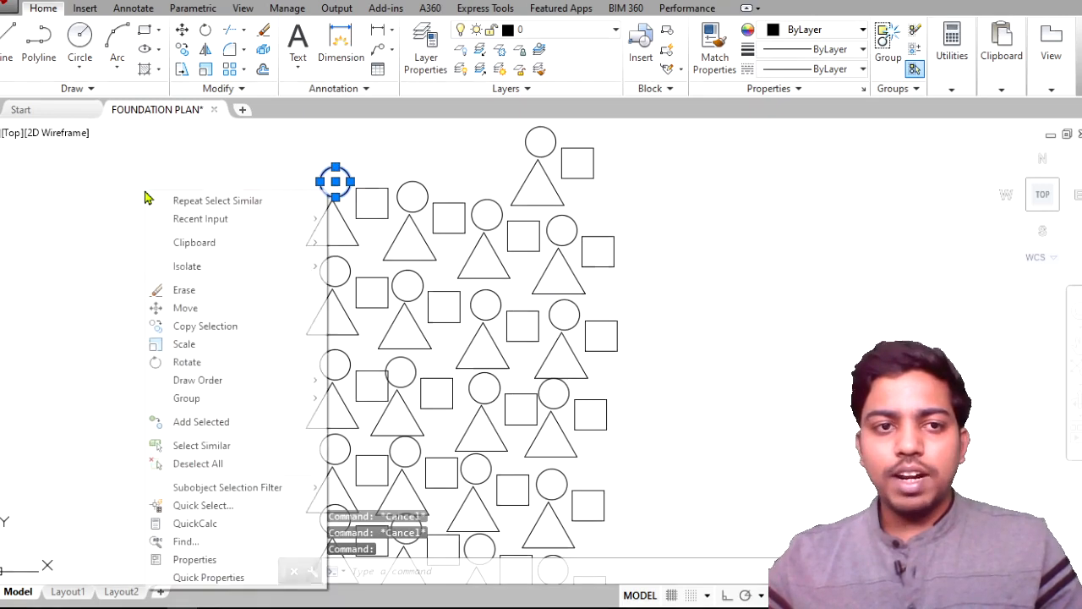
{"action": "left_click", "coordinate": [234, 446]}
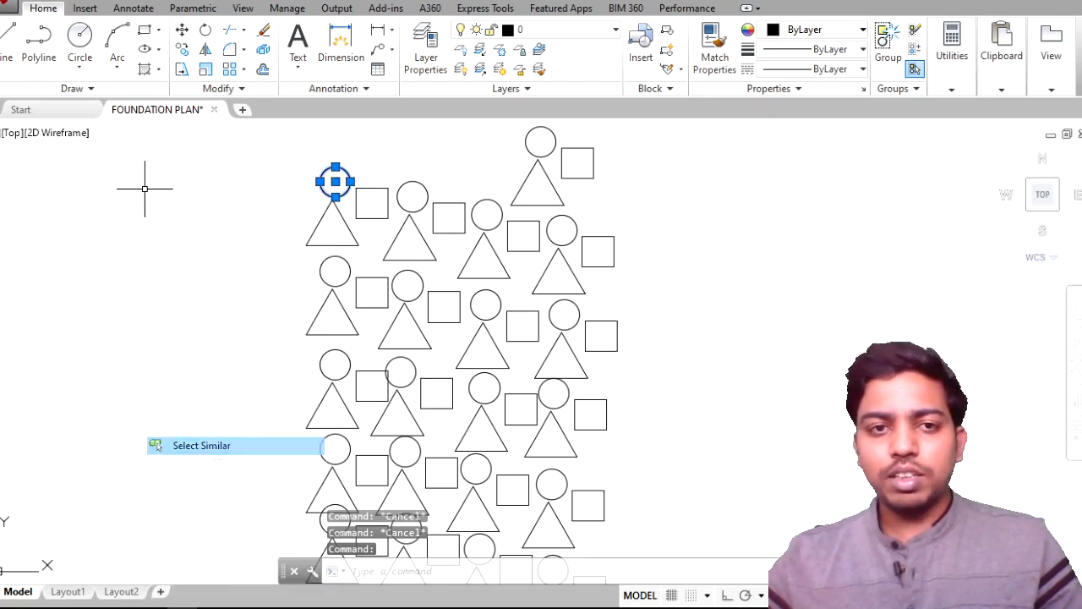
{"action": "scroll", "coordinate": [719, 338], "scroll_direction": "down", "scroll_amount": 2}
{"action": "middle_click_drag", "start_coordinate": [720, 338], "coordinate": [587, 302]}
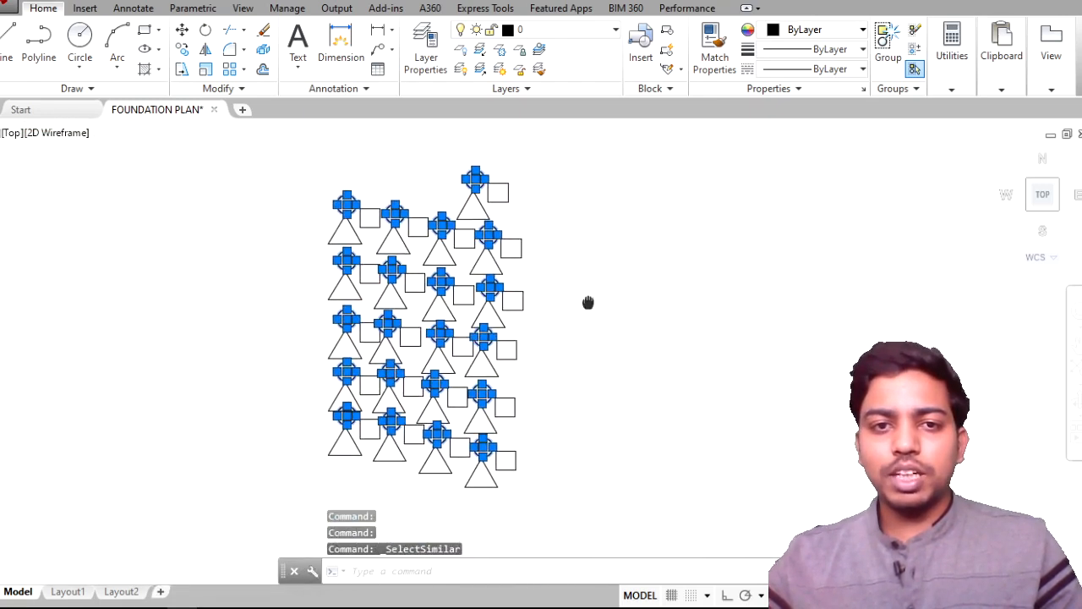
Step: Inspect the selected circles up close and clear the selection
{"action": "scroll", "coordinate": [589, 300], "scroll_direction": "up", "scroll_amount": 2}
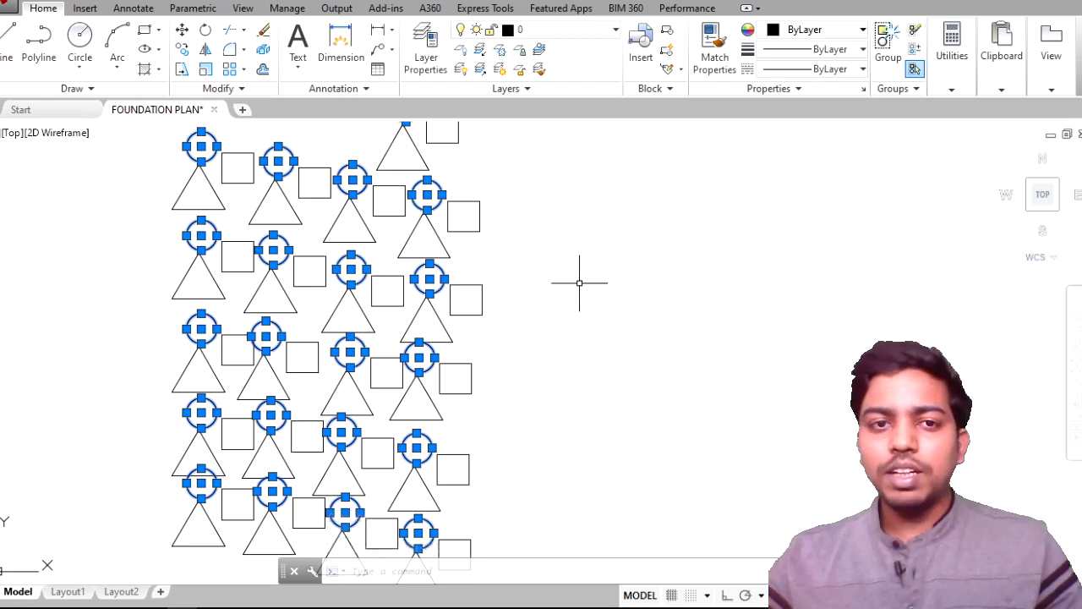
{"action": "key", "text": "Escape"}
{"action": "scroll", "coordinate": [582, 285], "scroll_direction": "down", "scroll_amount": 2}
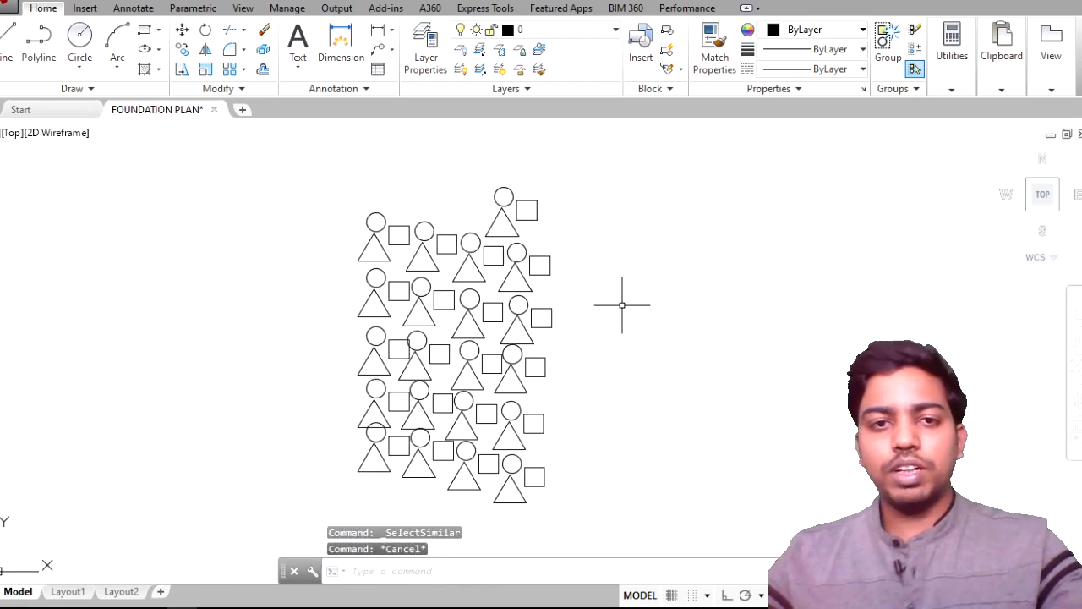
Step: Start the FILTER command and delete the Shape entry from the filter list
{"action": "type", "text": "FIL"}
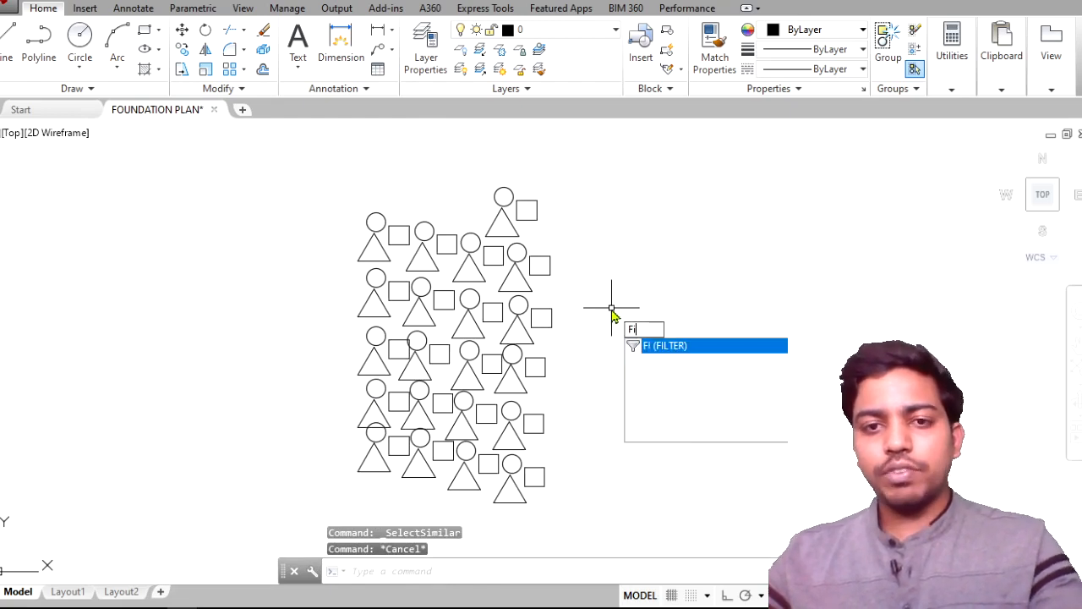
{"action": "key", "text": "Escape"}
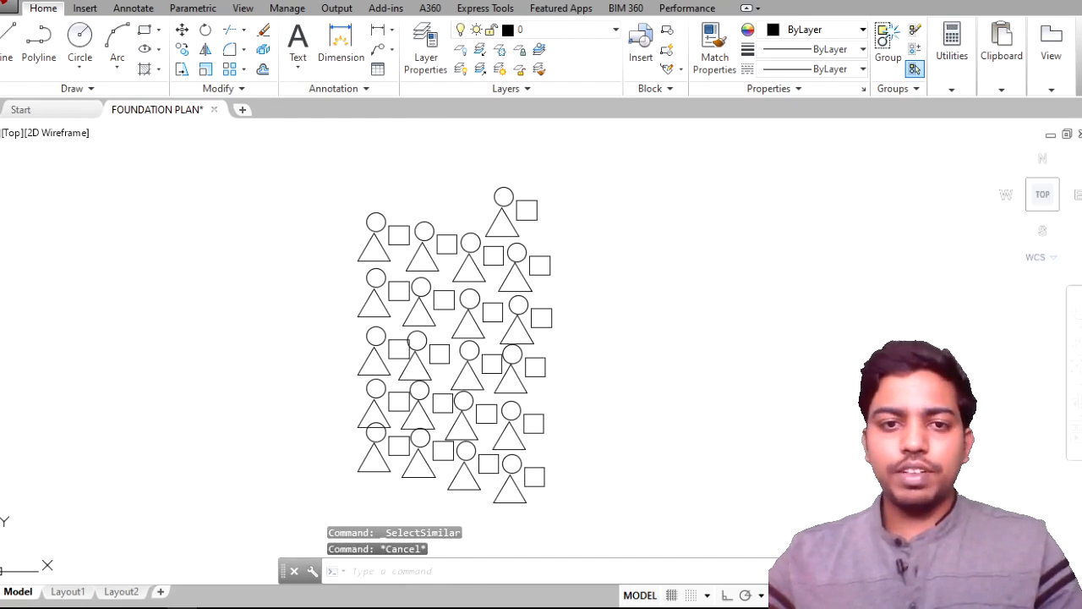
{"action": "type", "text": "FILTER"}
{"action": "key", "text": "Return"}
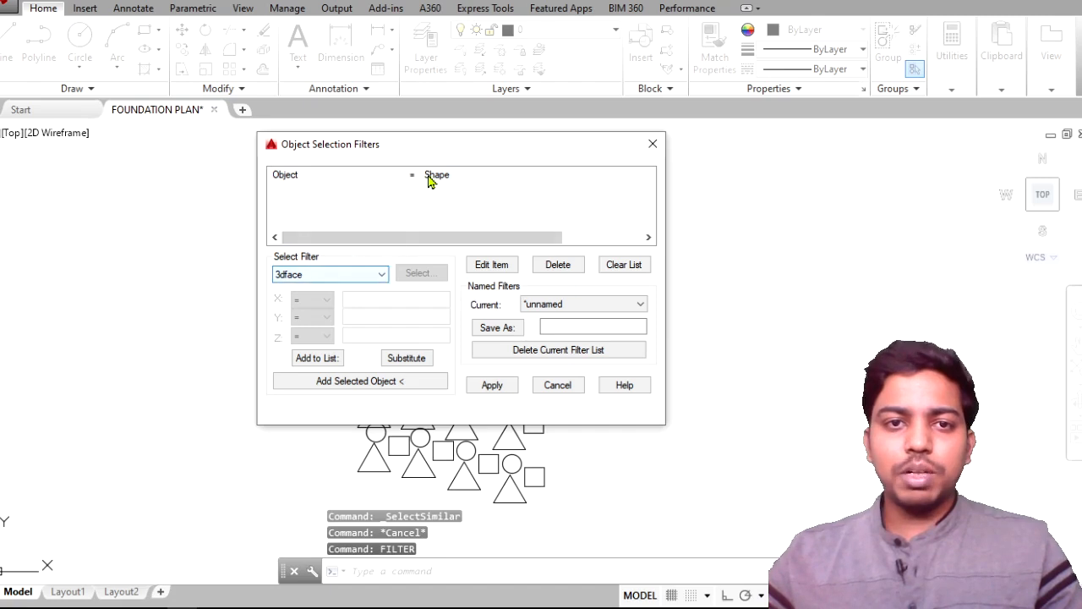
{"action": "left_click", "coordinate": [429, 180]}
{"action": "key", "text": "Delete"}
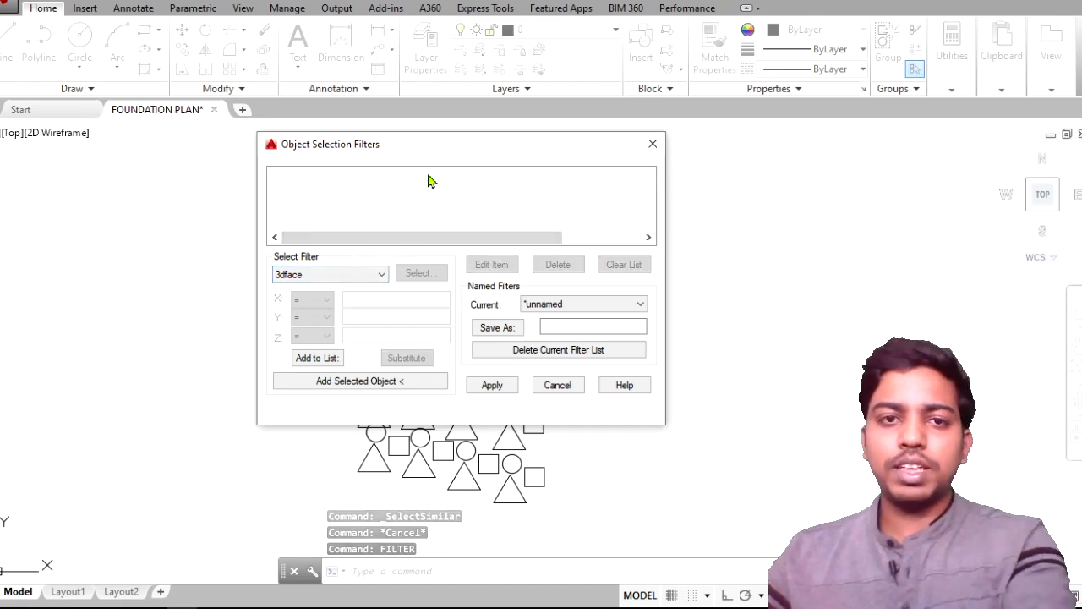
Step: Add Circle to the filter list and apply the filter
{"action": "left_click", "coordinate": [346, 279]}
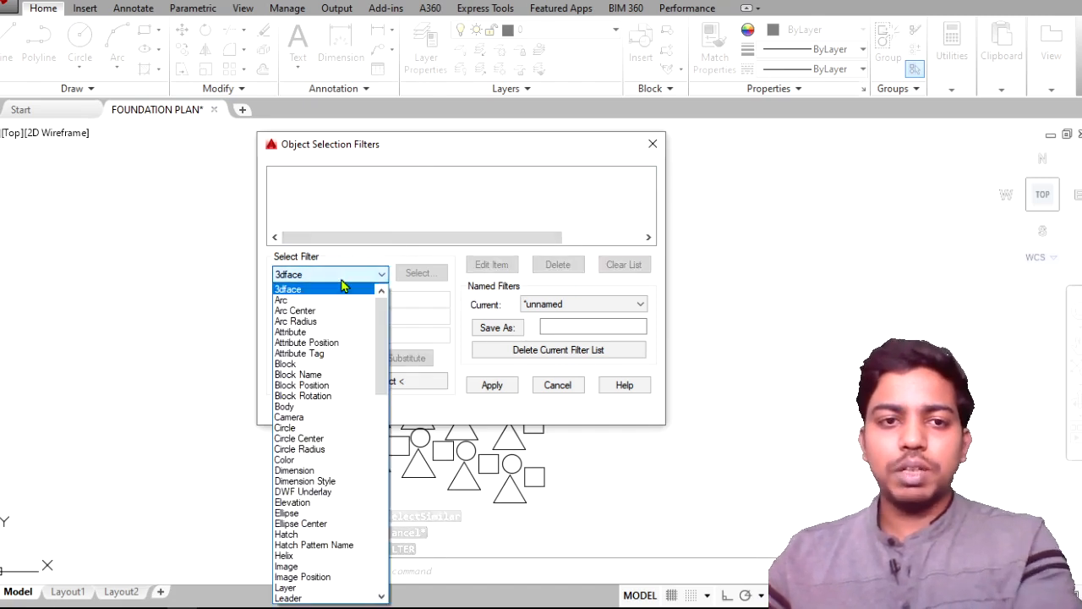
{"action": "left_click", "coordinate": [288, 427]}
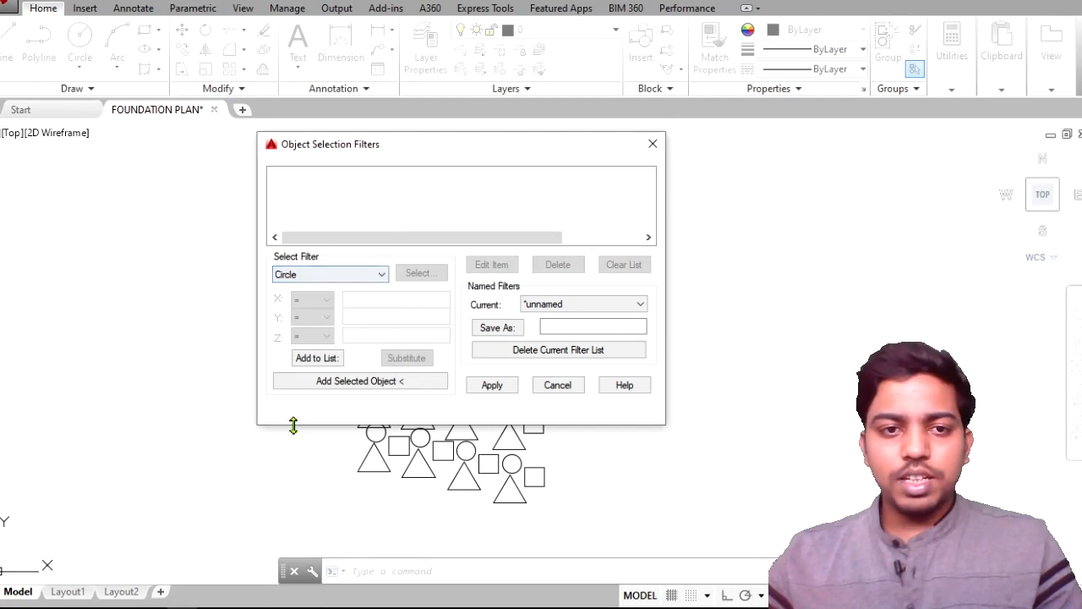
{"action": "left_click", "coordinate": [309, 359]}
{"action": "left_click", "coordinate": [503, 386]}
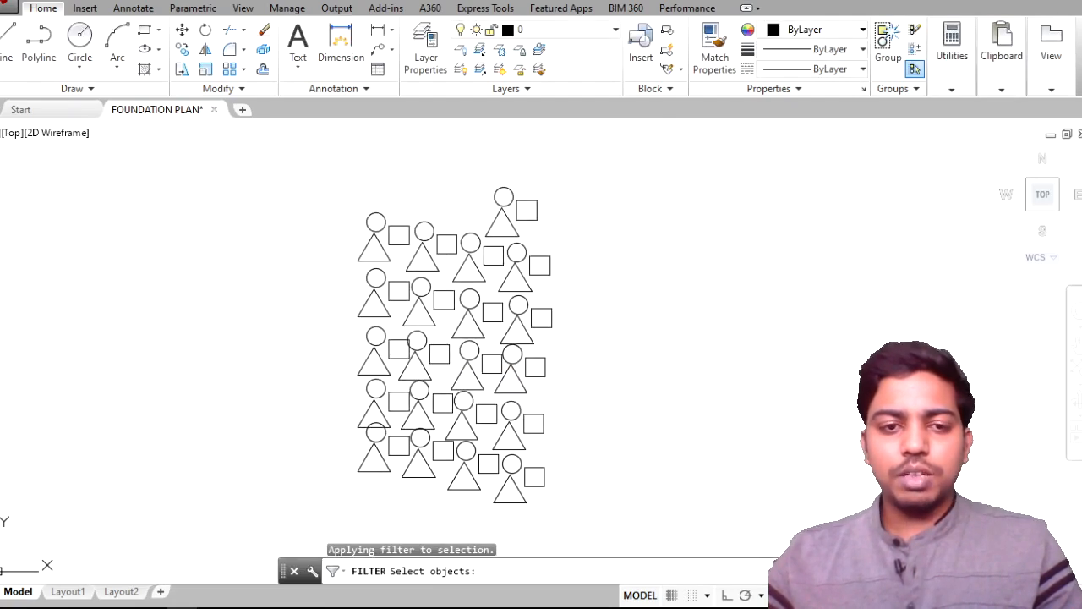
Step: Enclose the whole grid of shapes in a crossing selection so the filter picks only the circles, and finish the filtered selection
{"action": "left_click", "coordinate": [578, 530]}
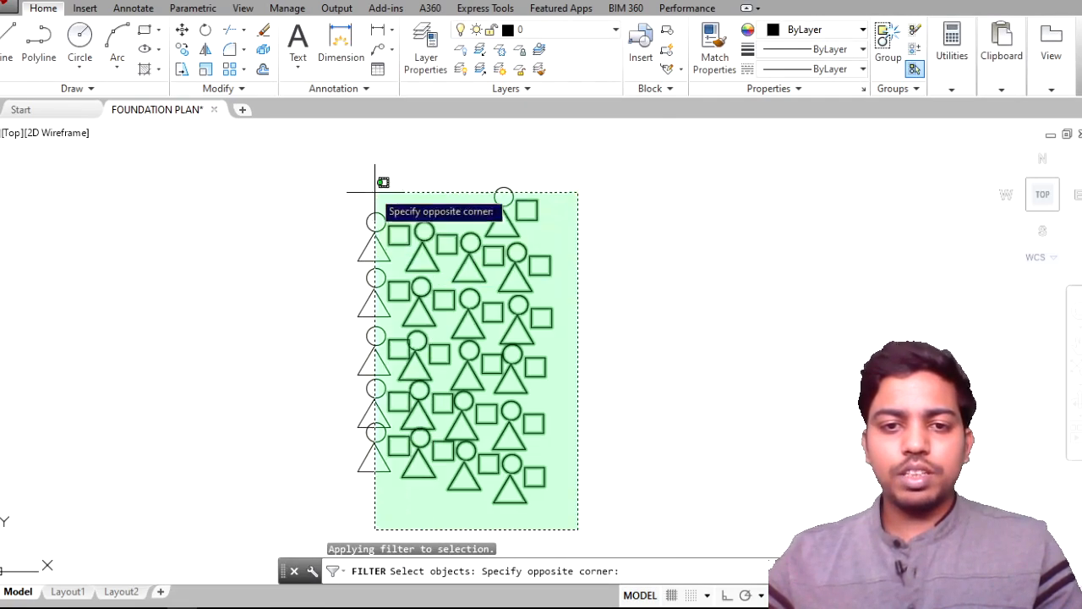
{"action": "left_click", "coordinate": [317, 146]}
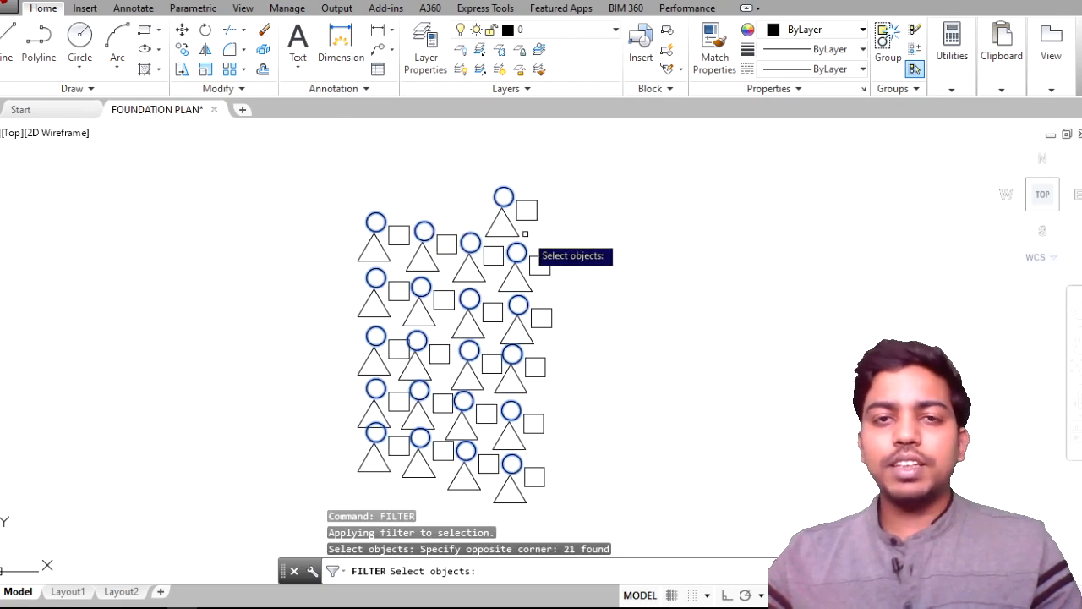
{"action": "left_click", "coordinate": [589, 521]}
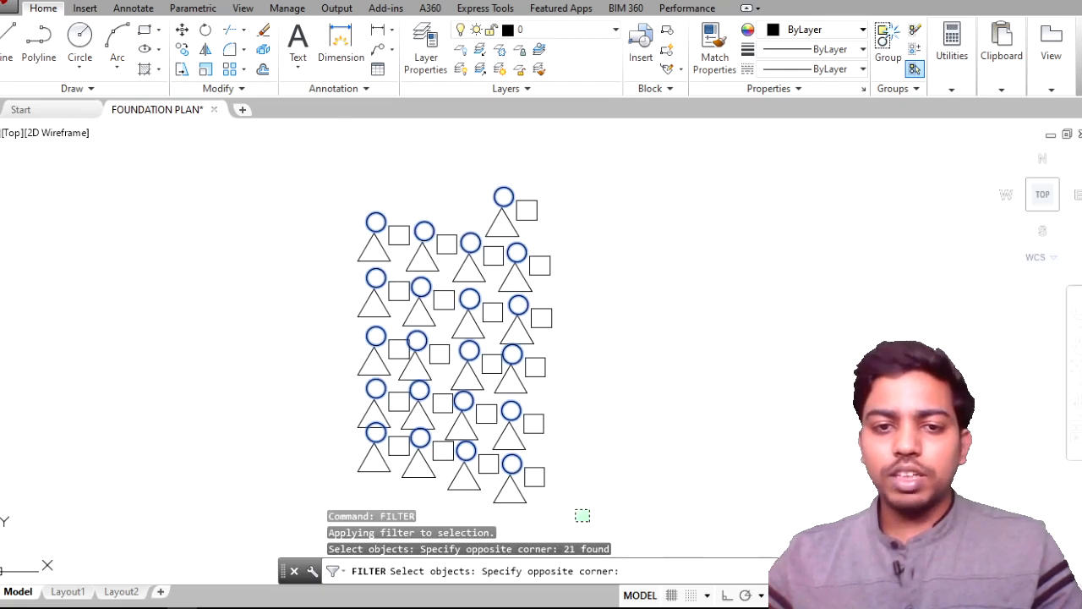
{"action": "left_click", "coordinate": [252, 153]}
{"action": "scroll", "coordinate": [372, 215], "scroll_direction": "up", "scroll_amount": 4}
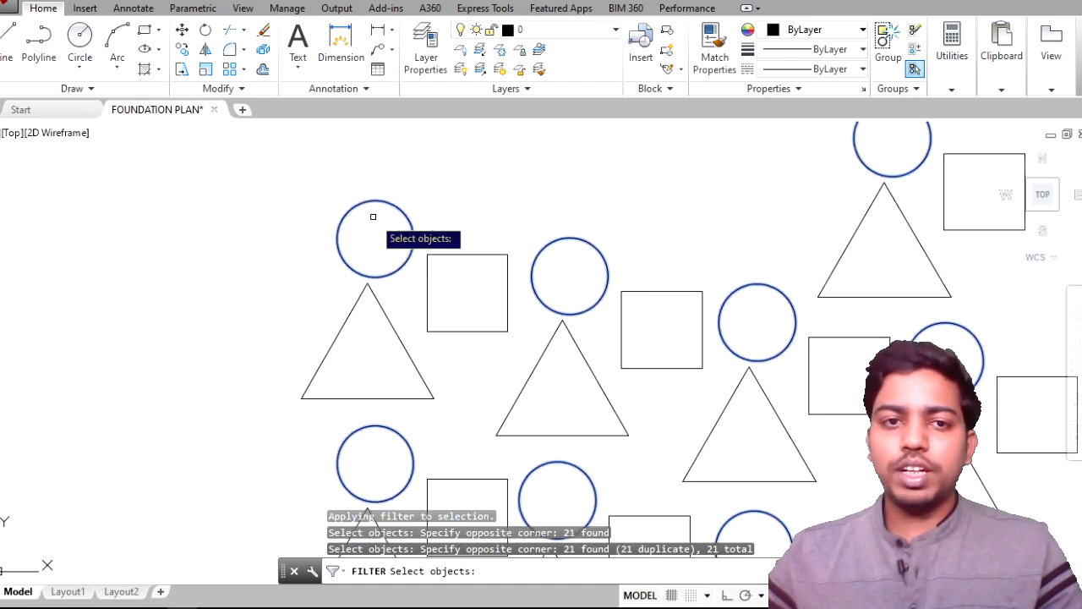
{"action": "scroll", "coordinate": [465, 205], "scroll_direction": "down", "scroll_amount": 5}
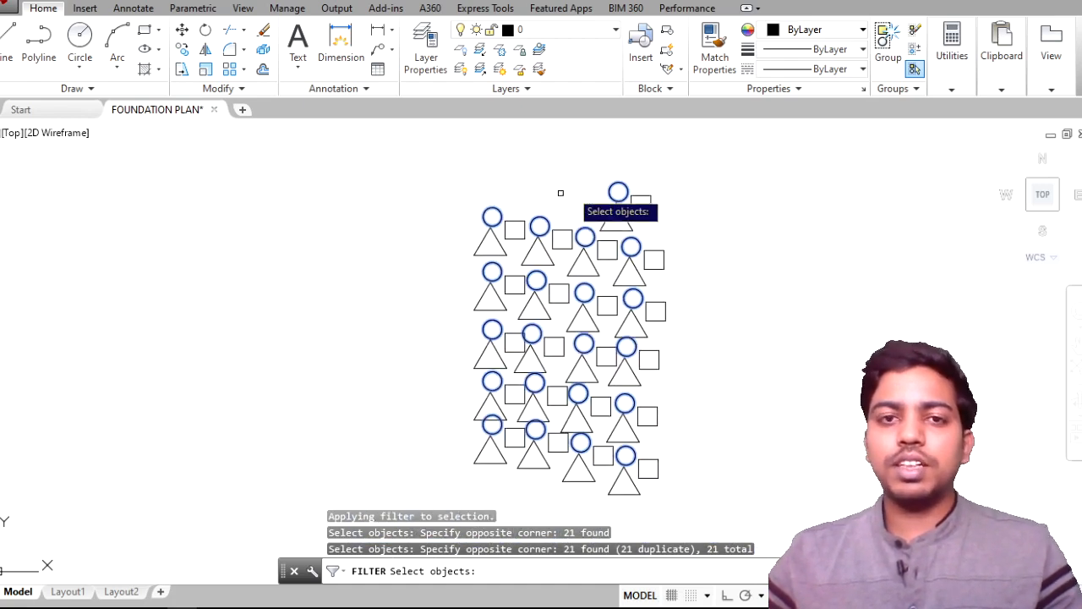
{"action": "middle_click_drag", "start_coordinate": [595, 175], "coordinate": [522, 178]}
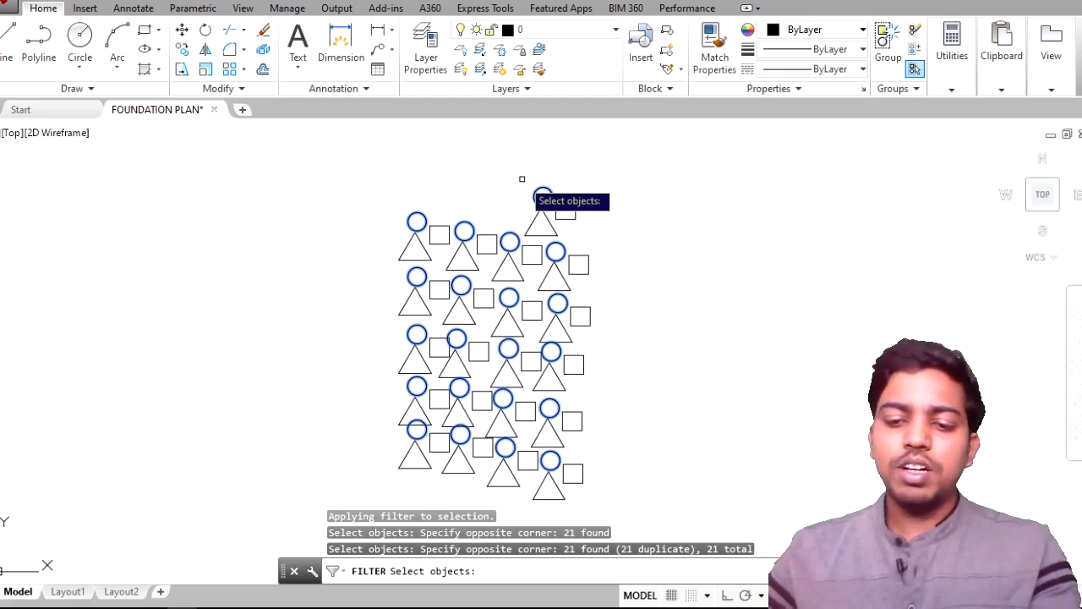
{"action": "key", "text": "Return"}
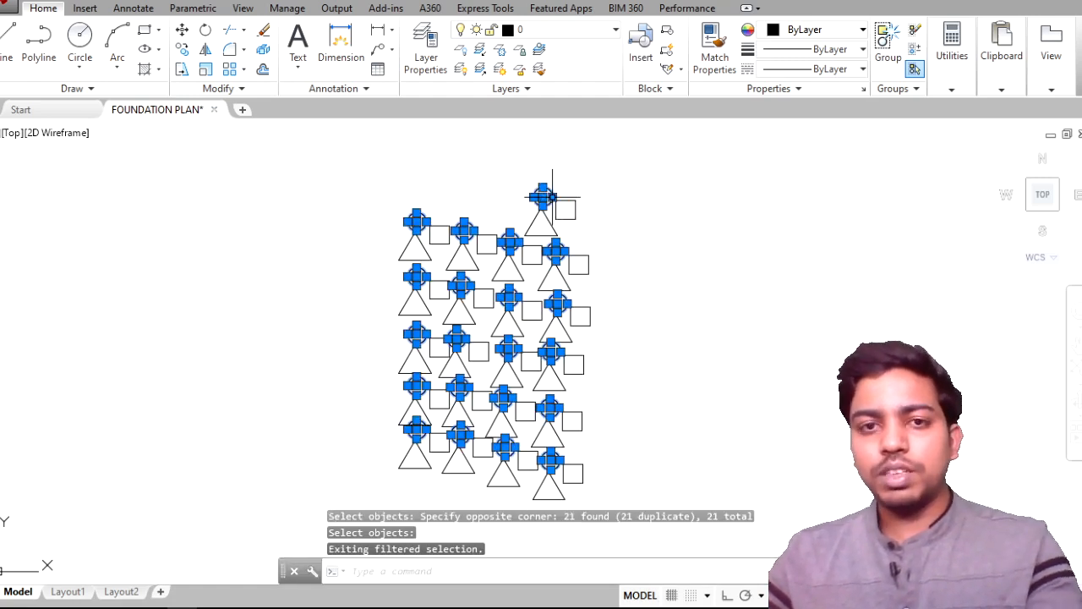
Step: Copy the selected circles twice, placing both sets side by side to the right of the original grid
{"action": "type", "text": "co"}
{"action": "key", "text": "Return"}
{"action": "left_click", "coordinate": [526, 217]}
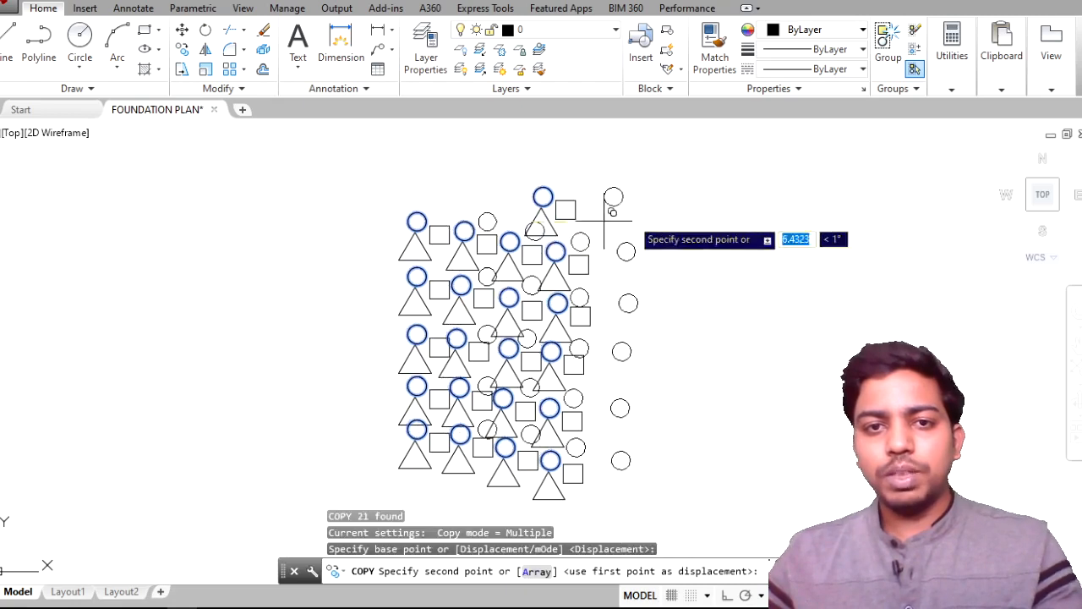
{"action": "left_click", "coordinate": [835, 215]}
{"action": "middle_click_drag", "start_coordinate": [875, 231], "coordinate": [705, 201]}
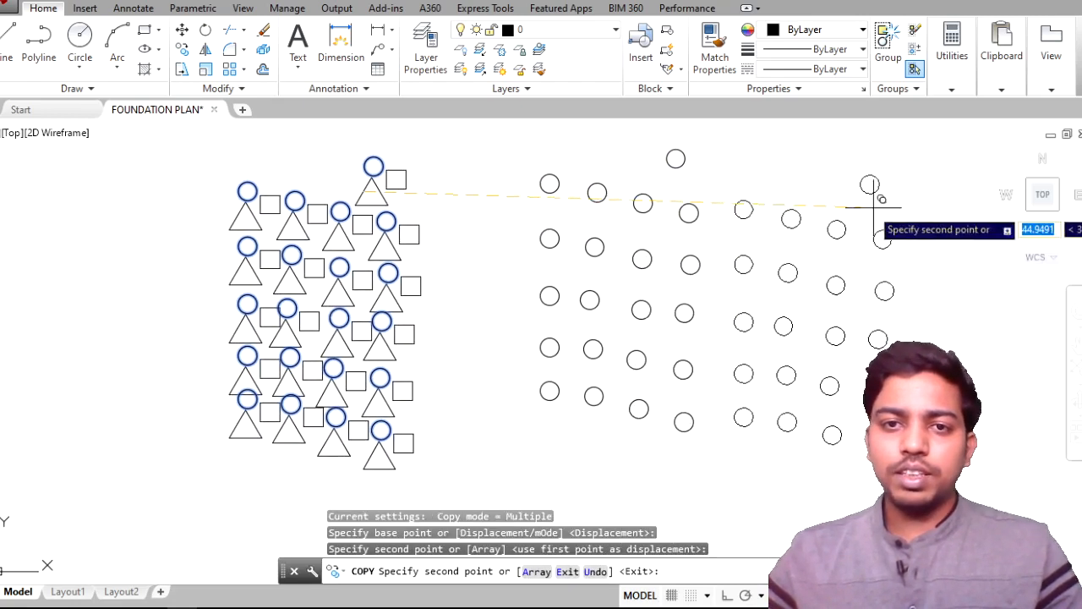
{"action": "left_click", "coordinate": [881, 203]}
{"action": "key", "text": "Escape"}
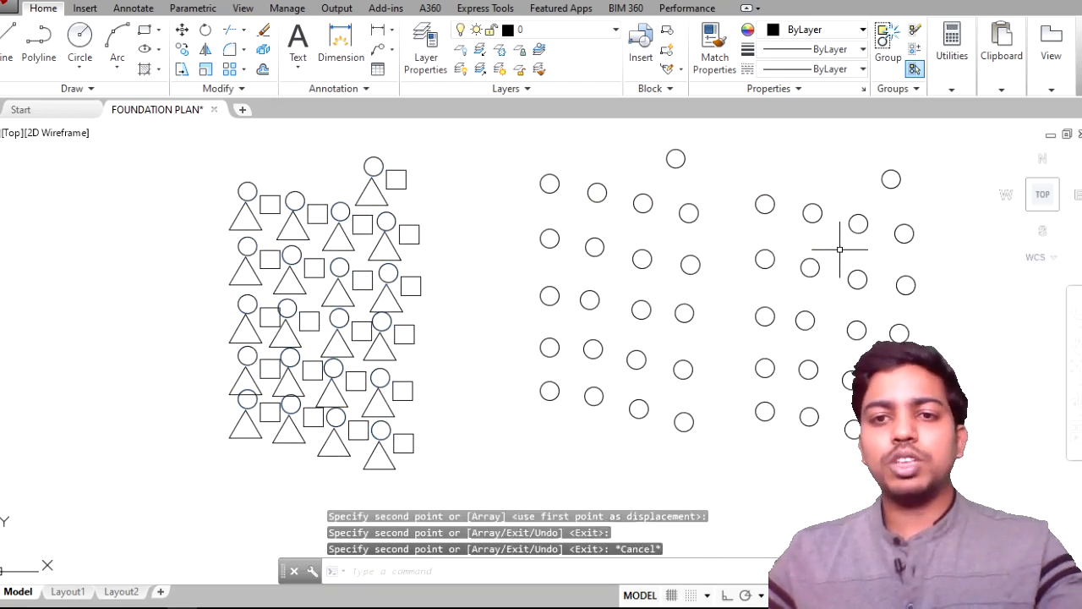
Step: Delete both copied sets of circles beside the grid of shapes
{"action": "scroll", "coordinate": [789, 259], "scroll_direction": "down", "scroll_amount": 4}
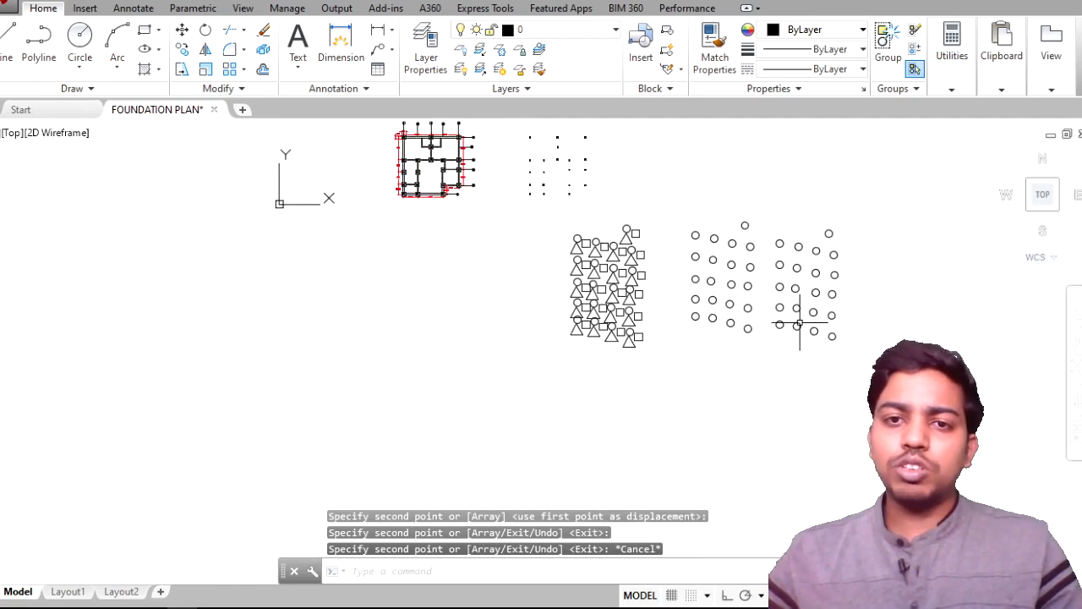
{"action": "left_click", "coordinate": [873, 358]}
{"action": "left_click", "coordinate": [672, 179]}
{"action": "key", "text": "Delete"}
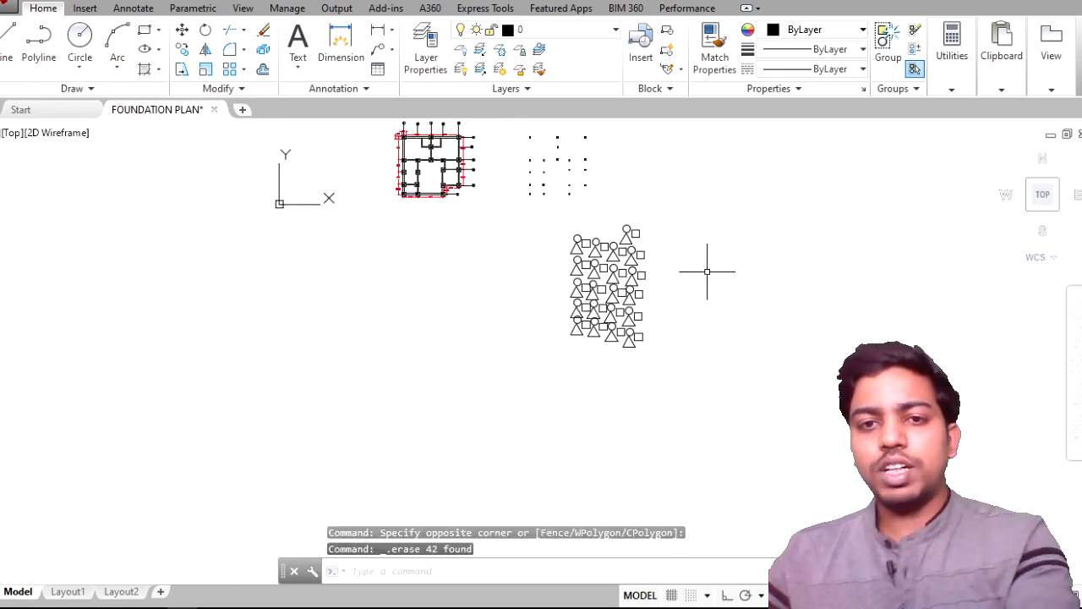
{"action": "scroll", "coordinate": [701, 283], "scroll_direction": "up", "scroll_amount": 4}
{"action": "middle_click_drag", "start_coordinate": [561, 236], "coordinate": [535, 322]}
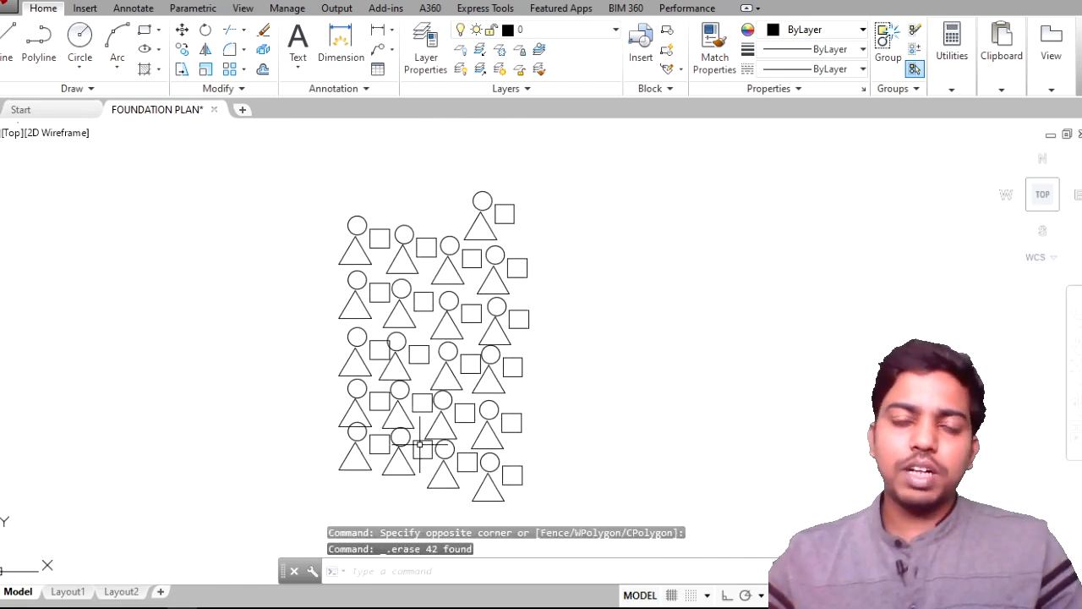
Step: Switch to the PDF notes in the browser and read the first paragraph under Filter Command
{"action": "mouse_move", "coordinate": [216, 601]}
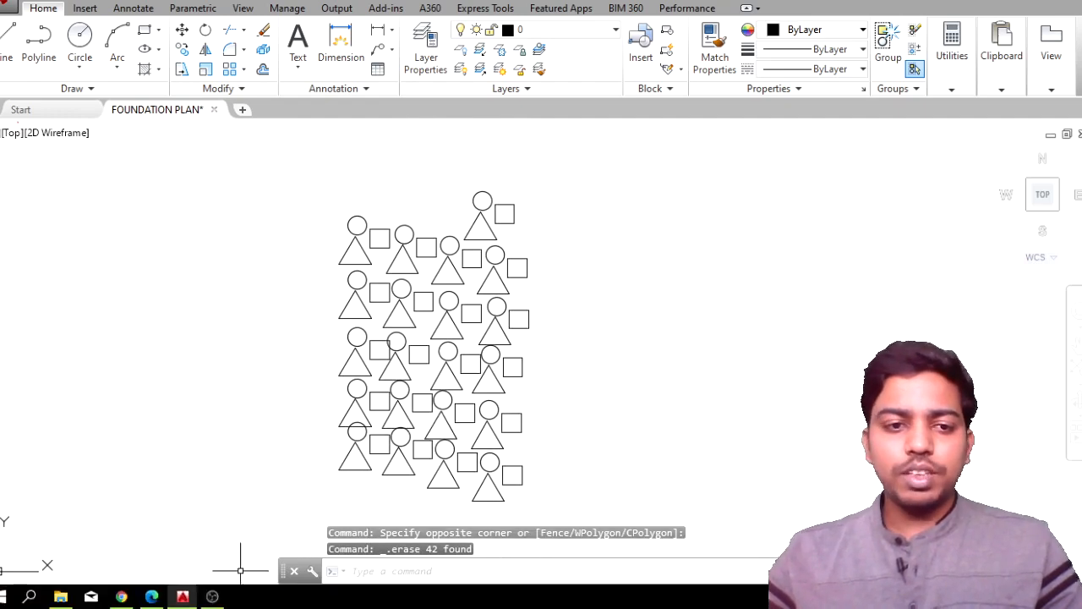
{"action": "left_click", "coordinate": [152, 597]}
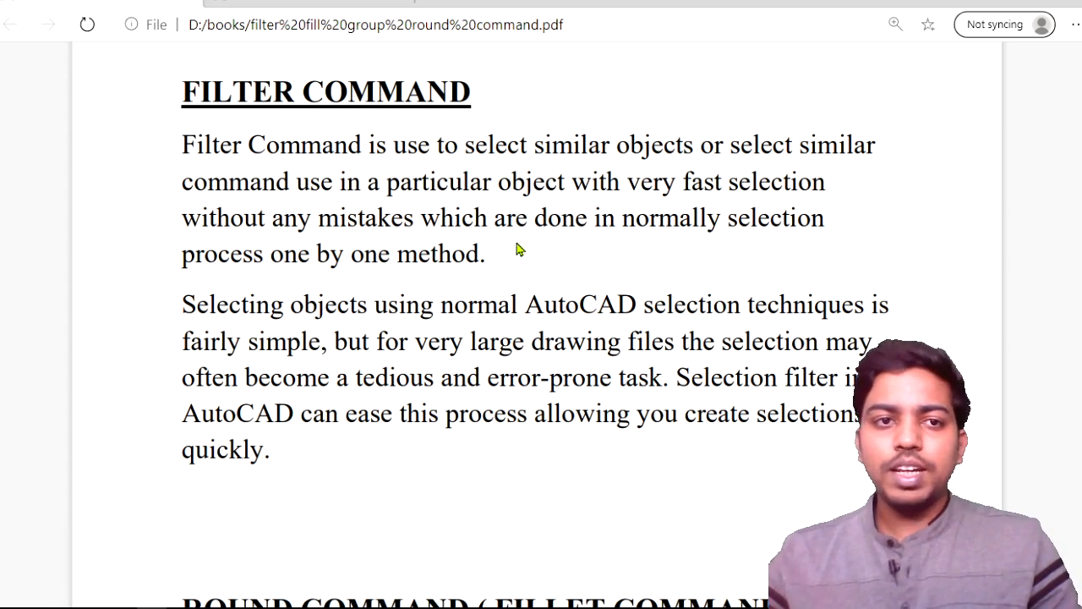
{"action": "left_click_drag", "start_coordinate": [174, 145], "coordinate": [511, 250]}
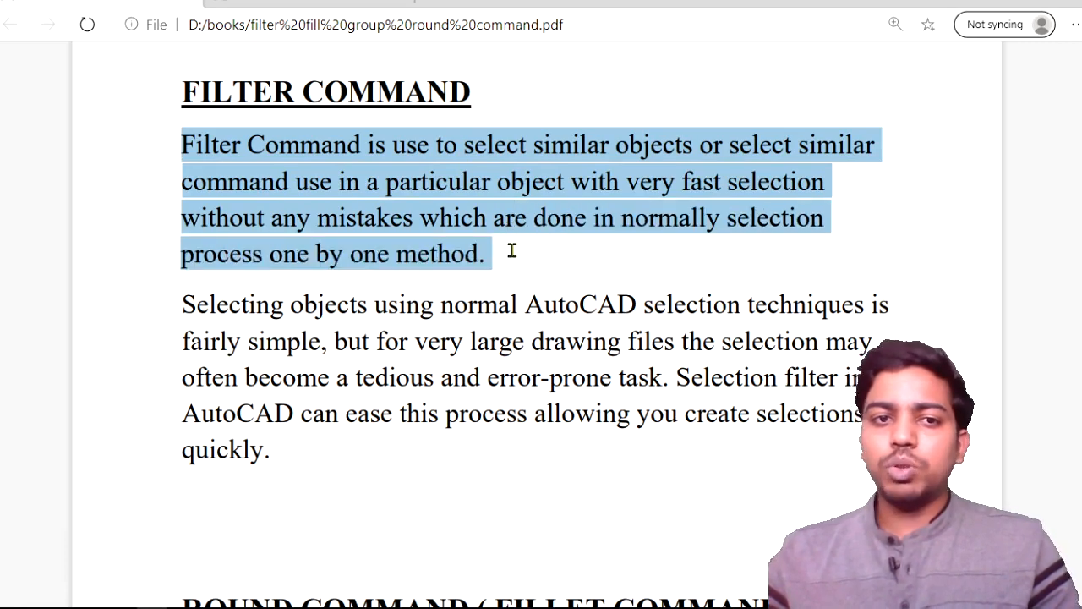
{"action": "left_click", "coordinate": [512, 250]}
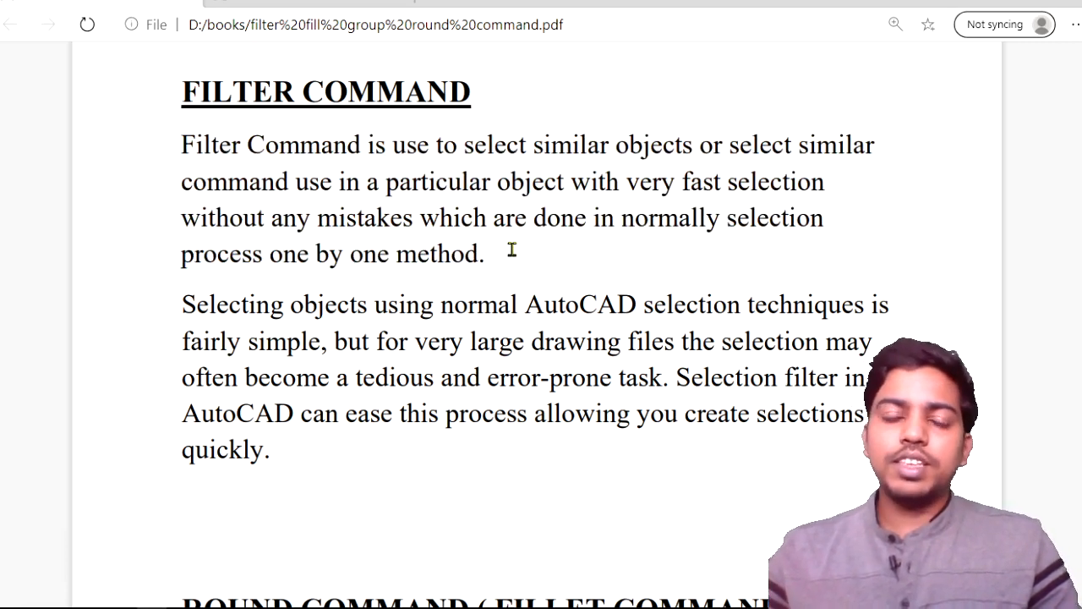
{"action": "left_click_drag", "start_coordinate": [512, 251], "coordinate": [196, 145]}
{"action": "left_click", "coordinate": [510, 245]}
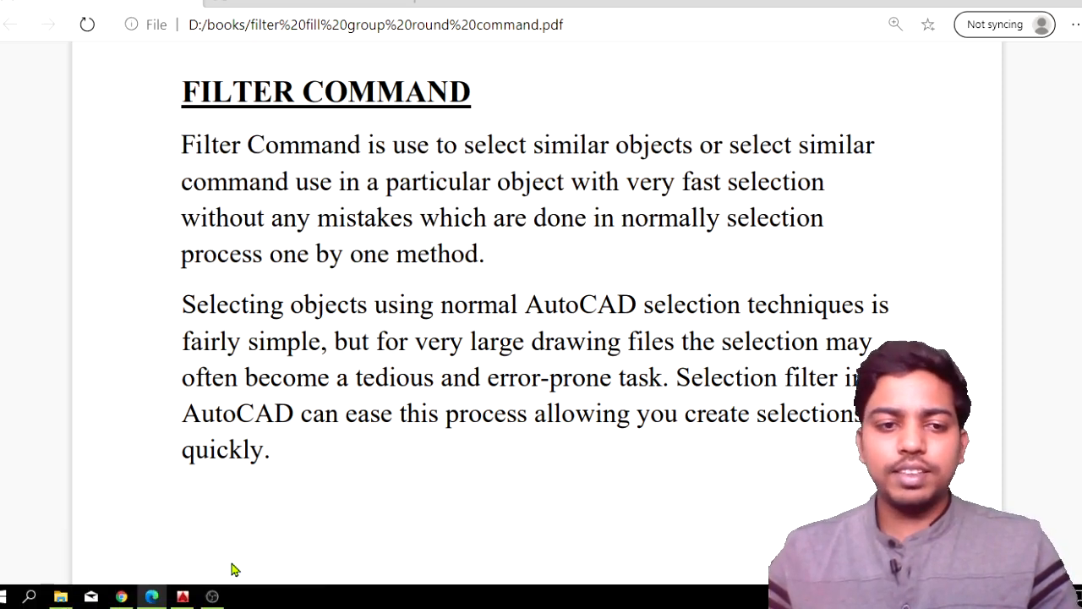
Step: Switch back to AutoCAD and select the five circles of the first column one by one
{"action": "left_click", "coordinate": [182, 596]}
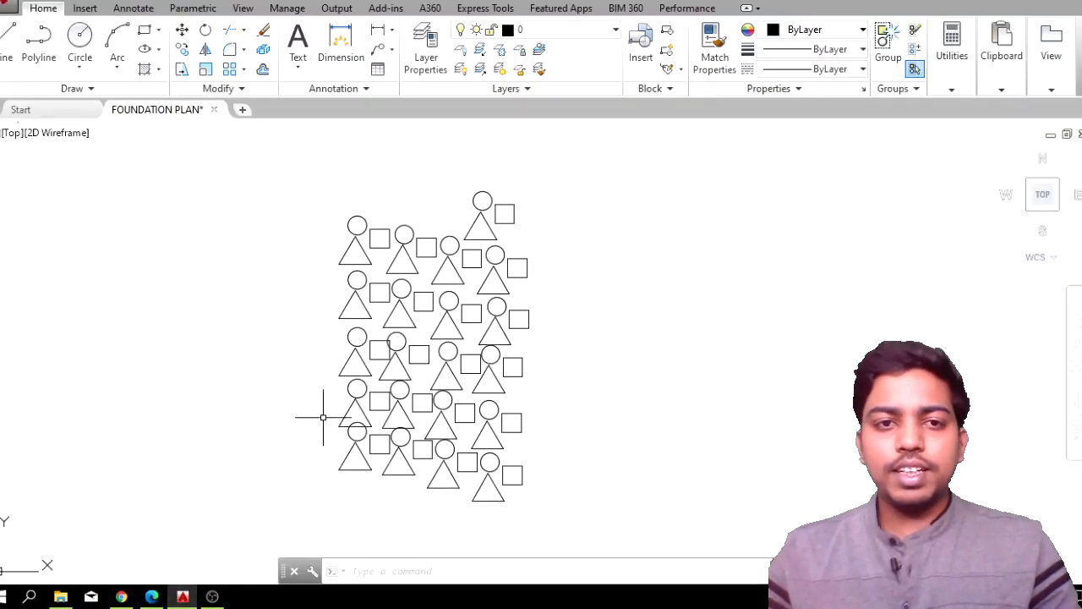
{"action": "left_click", "coordinate": [357, 218]}
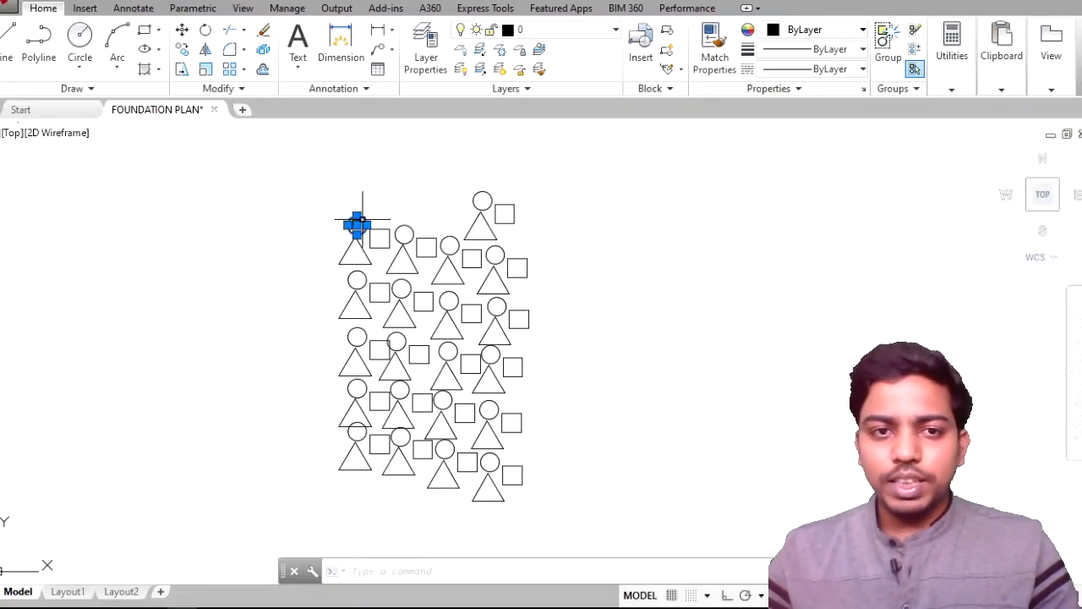
{"action": "left_click", "coordinate": [357, 279]}
{"action": "left_click", "coordinate": [365, 336]}
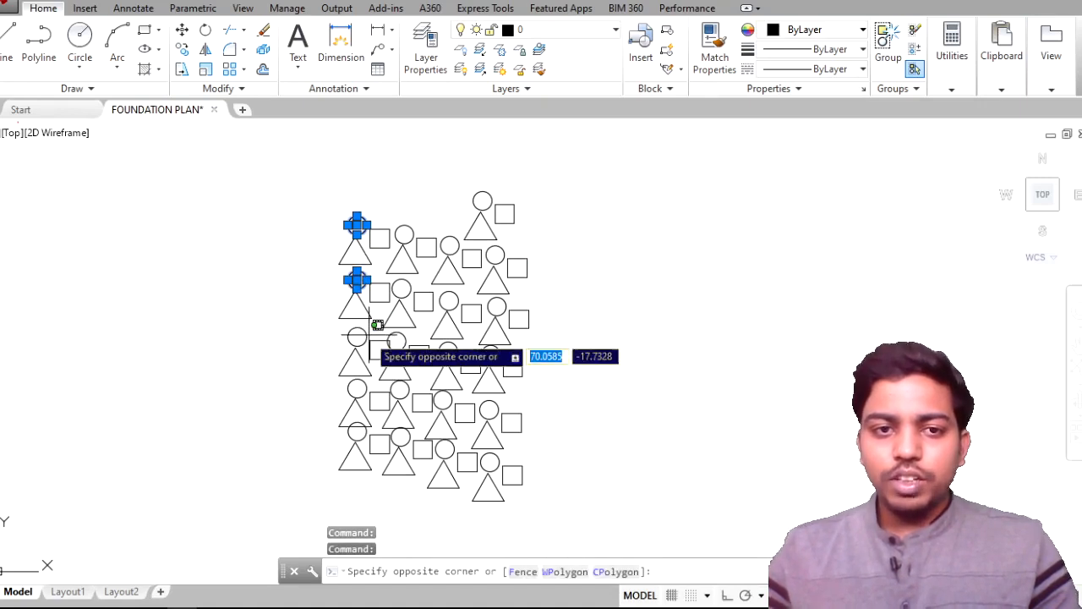
{"action": "left_click", "coordinate": [361, 352]}
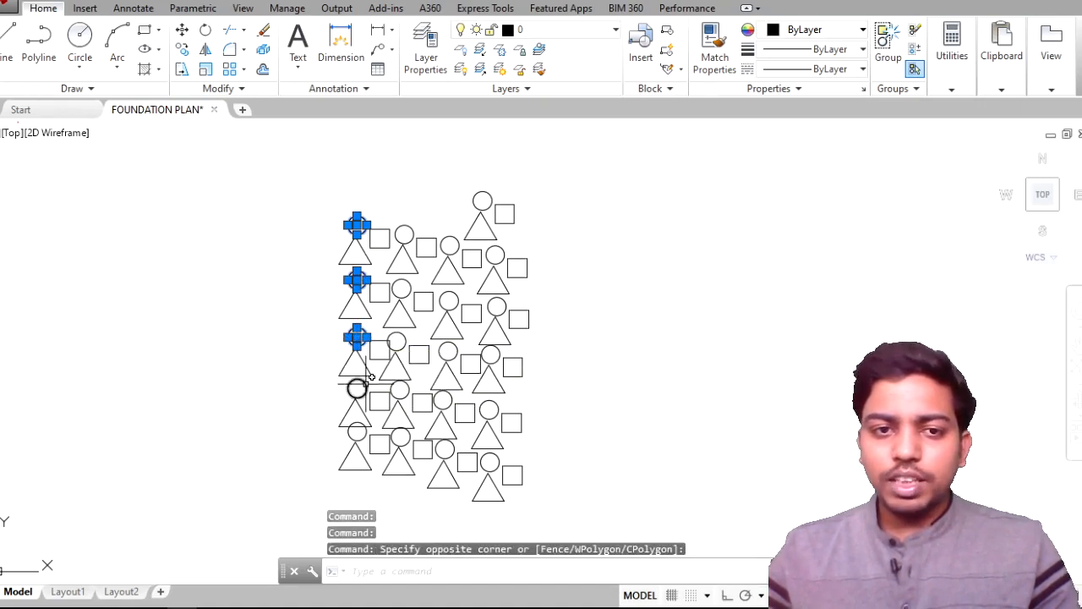
{"action": "left_click", "coordinate": [356, 380]}
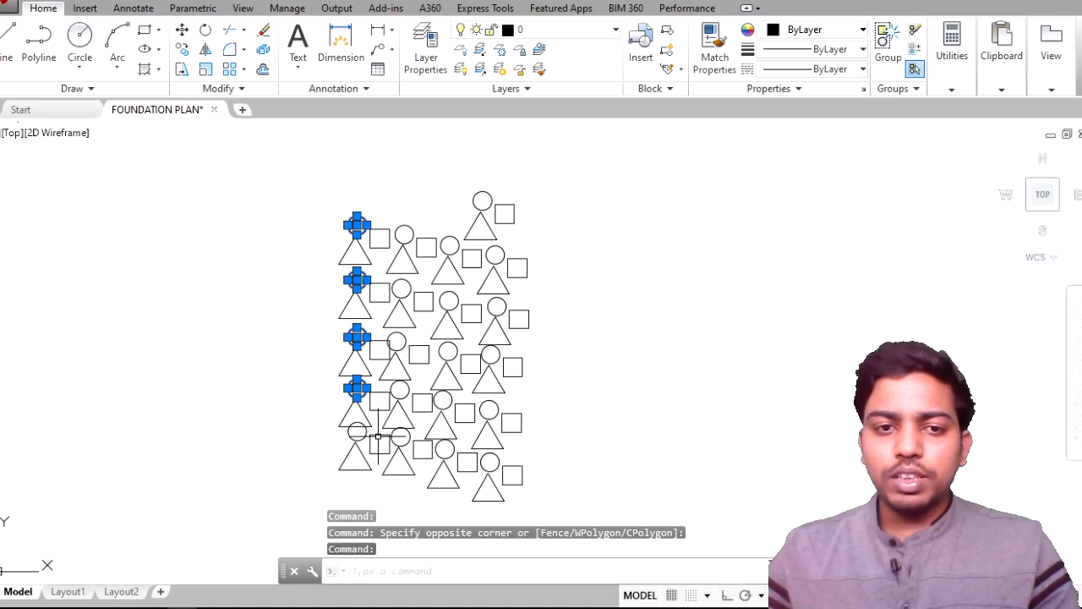
{"action": "left_click", "coordinate": [357, 432]}
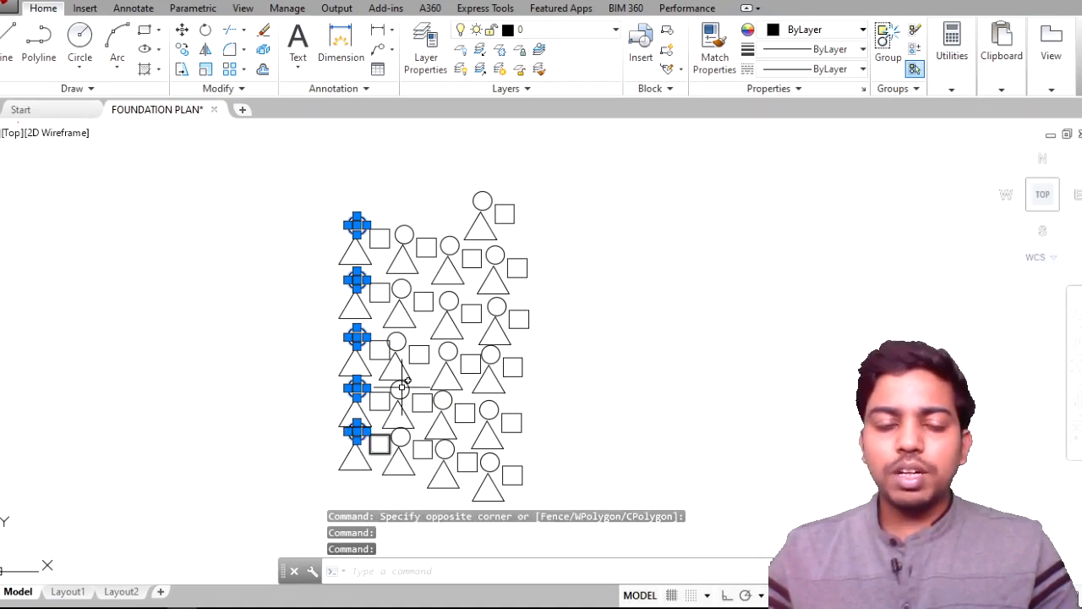
{"action": "left_click", "coordinate": [280, 210]}
{"action": "key", "text": "Escape"}
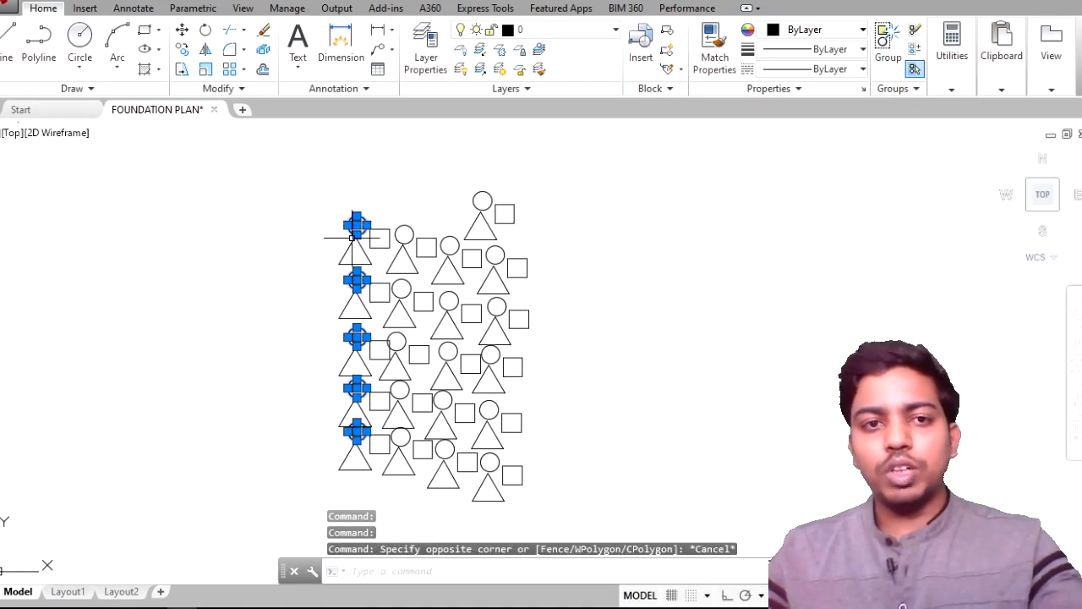
Step: Clear the one-by-one selection and select every circle using Select Similar on the top circle of the first column
{"action": "key", "text": "Escape"}
{"action": "left_click", "coordinate": [356, 223]}
{"action": "right_click", "coordinate": [279, 223]}
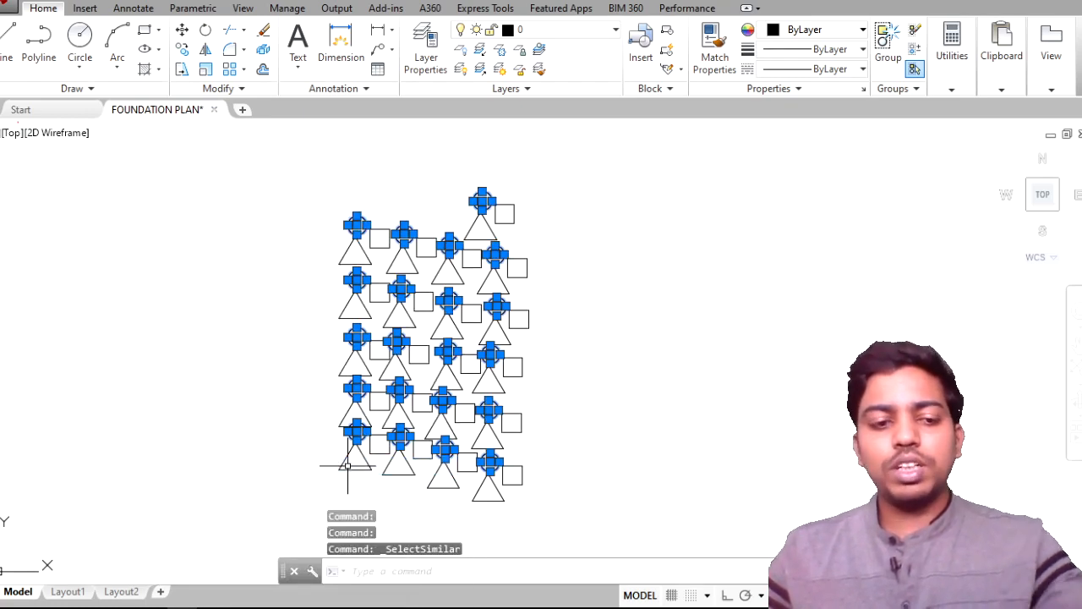
Step: Clear the selection and use the FILTER command with the Object = Circle filter to select every circle across the whole grid
{"action": "key", "text": "Escape"}
{"action": "type", "text": "FIL"}
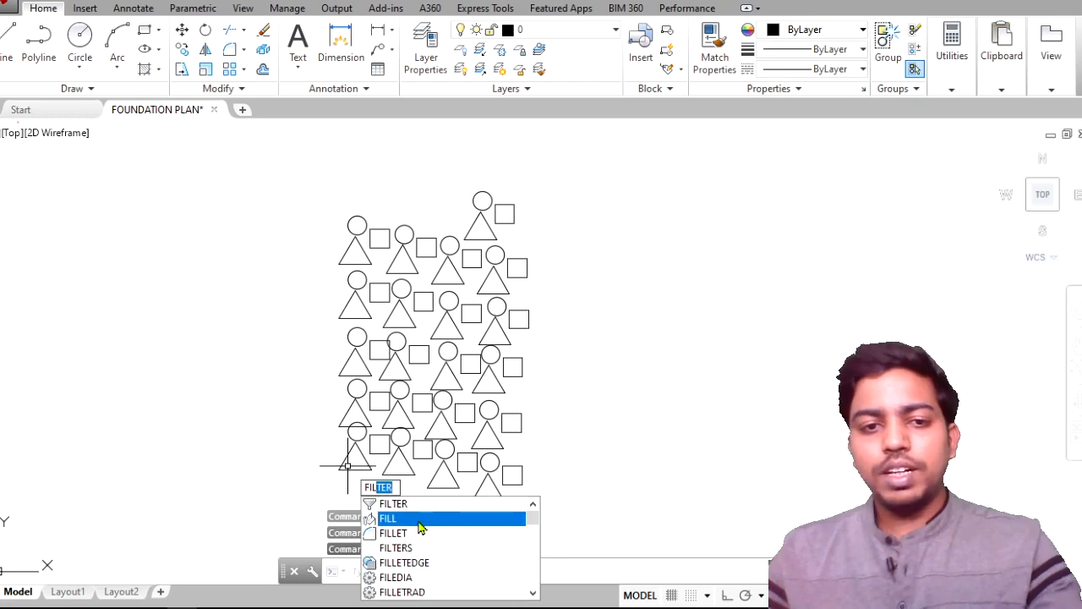
{"action": "left_click", "coordinate": [415, 506]}
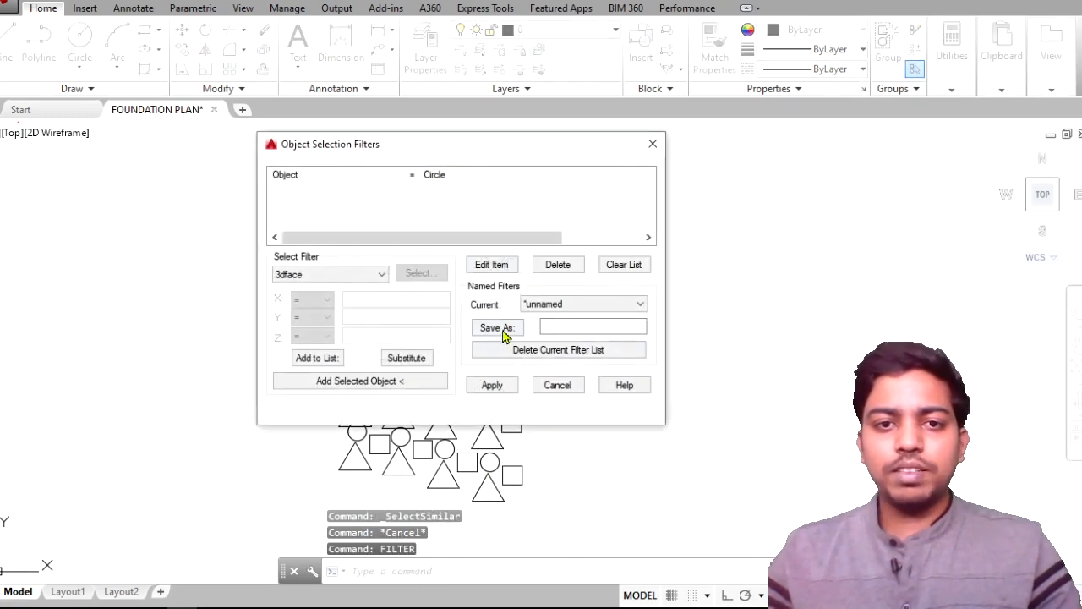
{"action": "left_click", "coordinate": [499, 386]}
{"action": "left_click", "coordinate": [546, 527]}
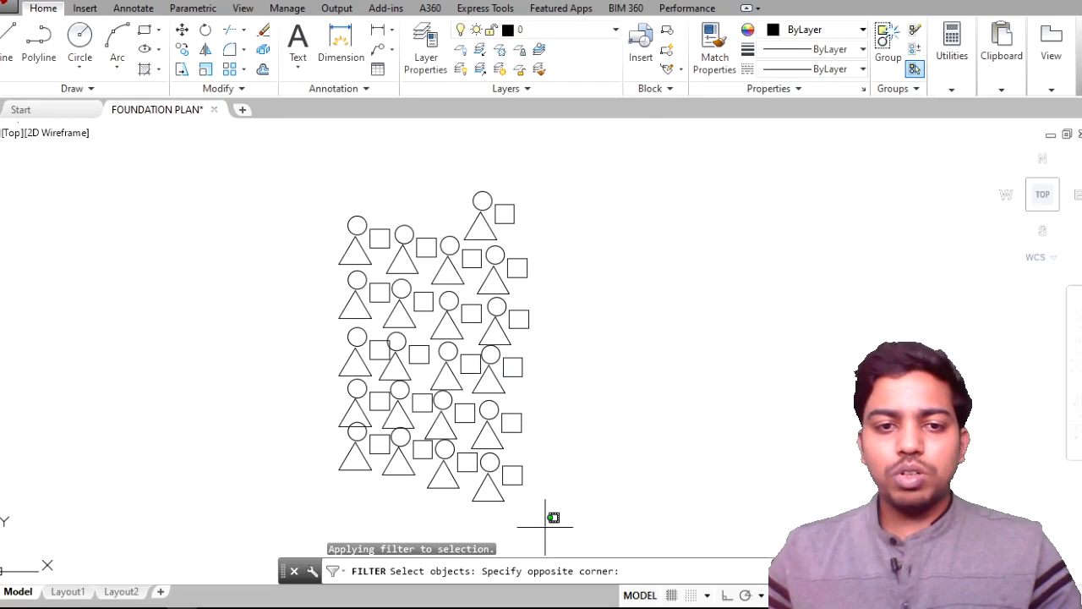
{"action": "left_click", "coordinate": [301, 207]}
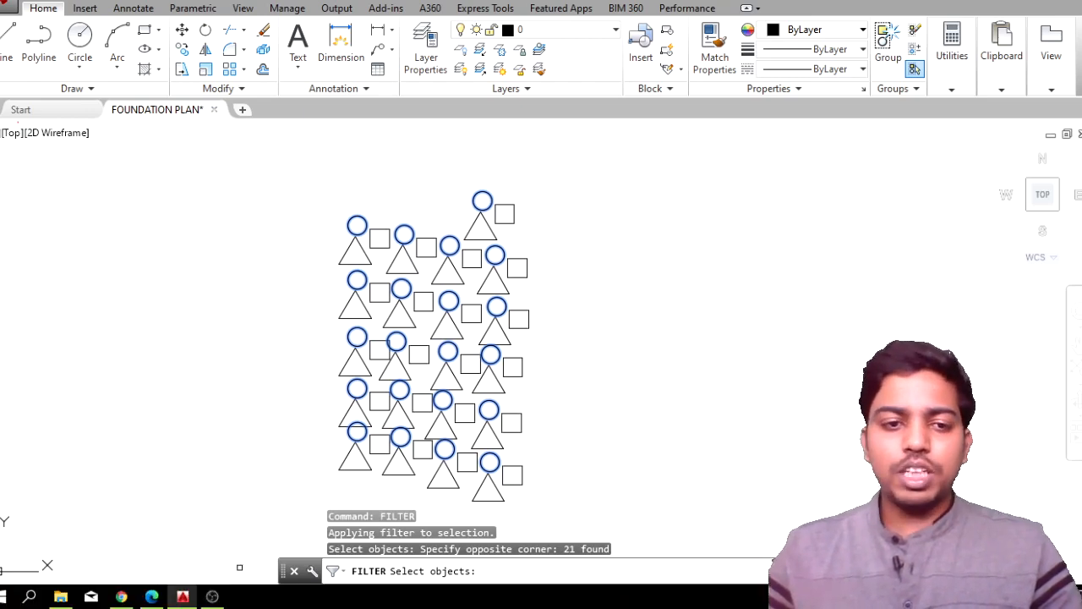
Step: Switch to the PDF notes in the browser and read the second paragraph under Filter Command
{"action": "left_click", "coordinate": [153, 604]}
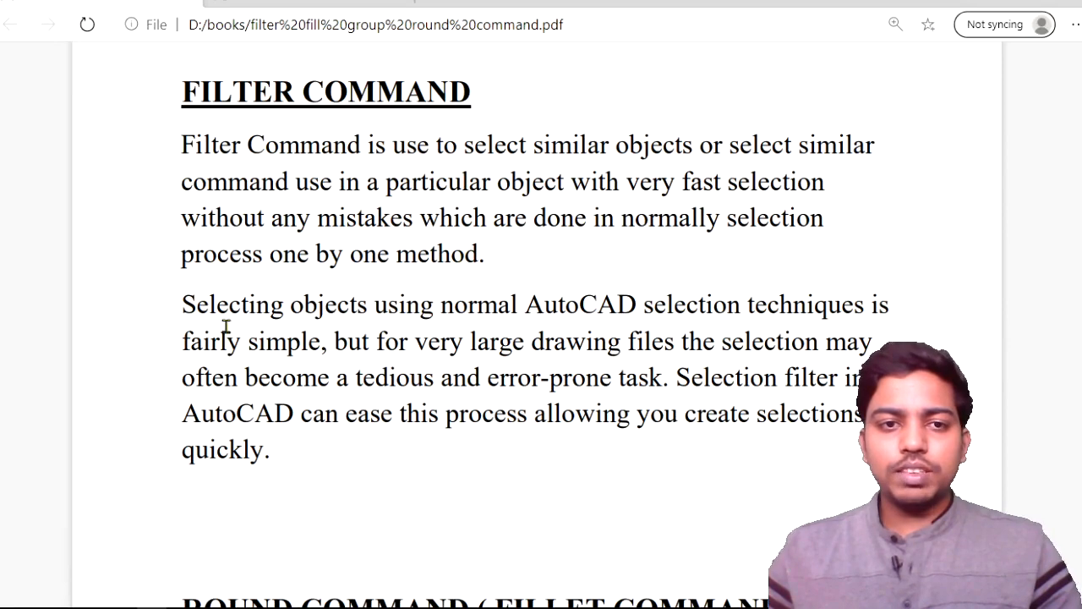
{"action": "scroll", "coordinate": [222, 326], "scroll_direction": "down", "scroll_amount": 2}
{"action": "scroll", "coordinate": [217, 303], "scroll_direction": "up", "scroll_amount": 2}
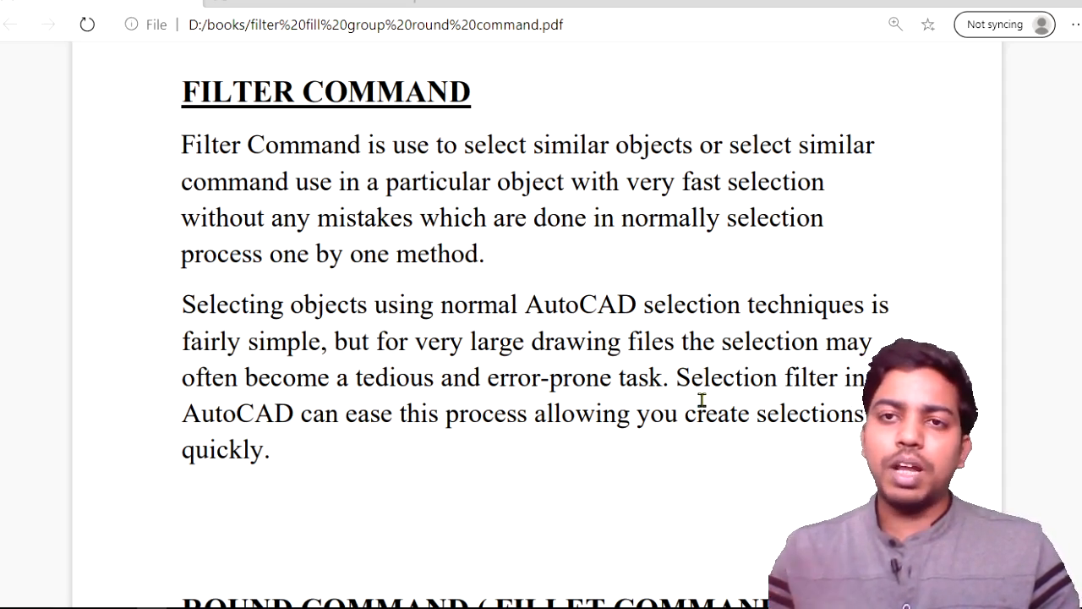
{"action": "mouse_move", "coordinate": [727, 607]}
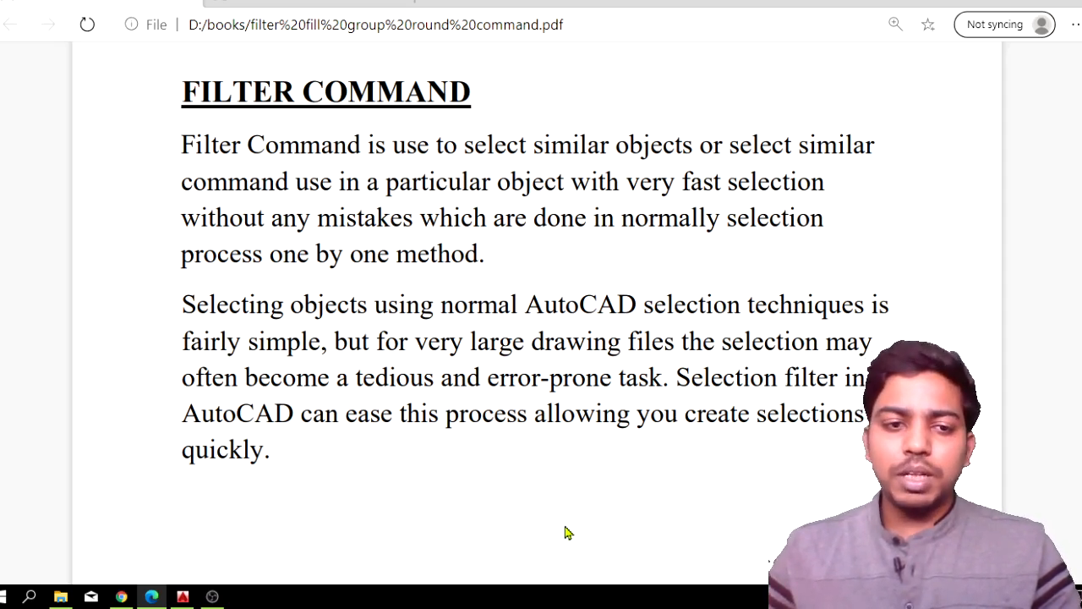
Step: Switch back to AutoCAD, cancel the filtered selection and select all circles using Select Similar on the top circle of the first column
{"action": "left_click", "coordinate": [181, 598]}
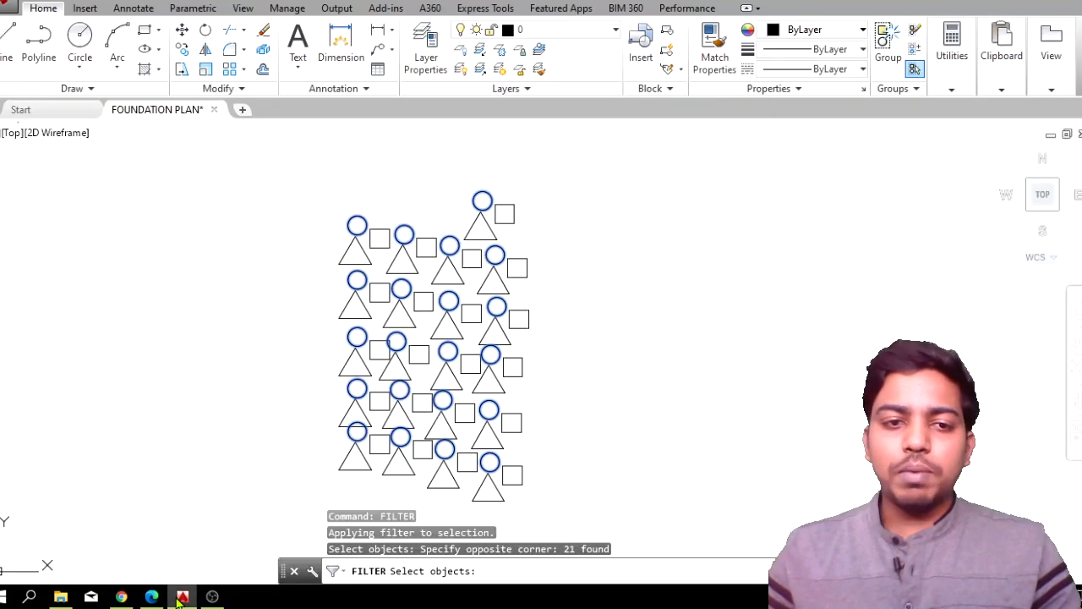
{"action": "left_click", "coordinate": [232, 278]}
{"action": "key", "text": "Escape"}
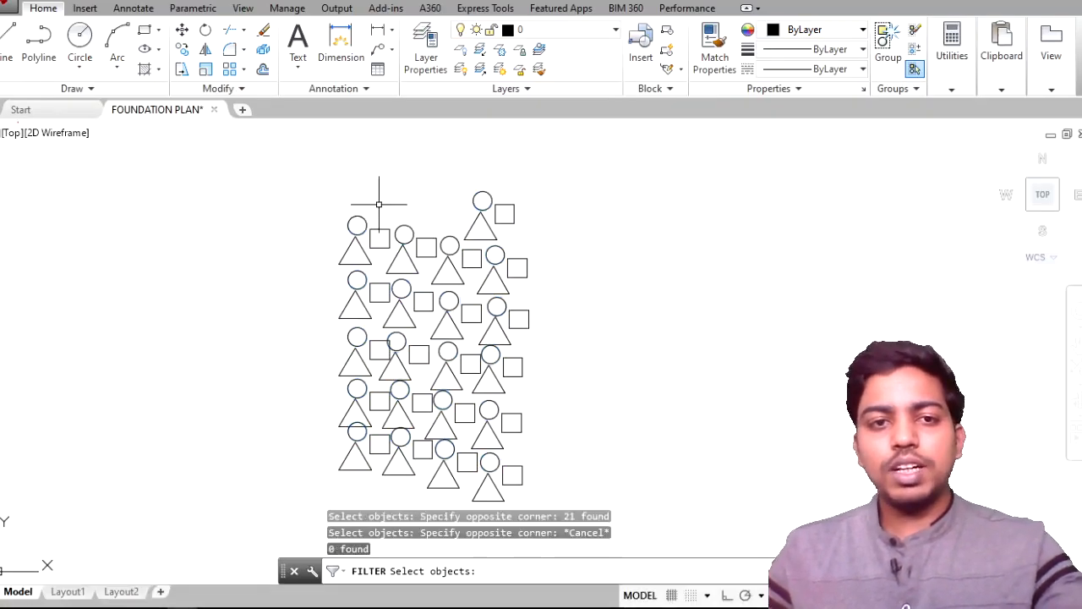
{"action": "key", "text": "Escape"}
{"action": "left_click", "coordinate": [357, 225]}
{"action": "right_click", "coordinate": [218, 220]}
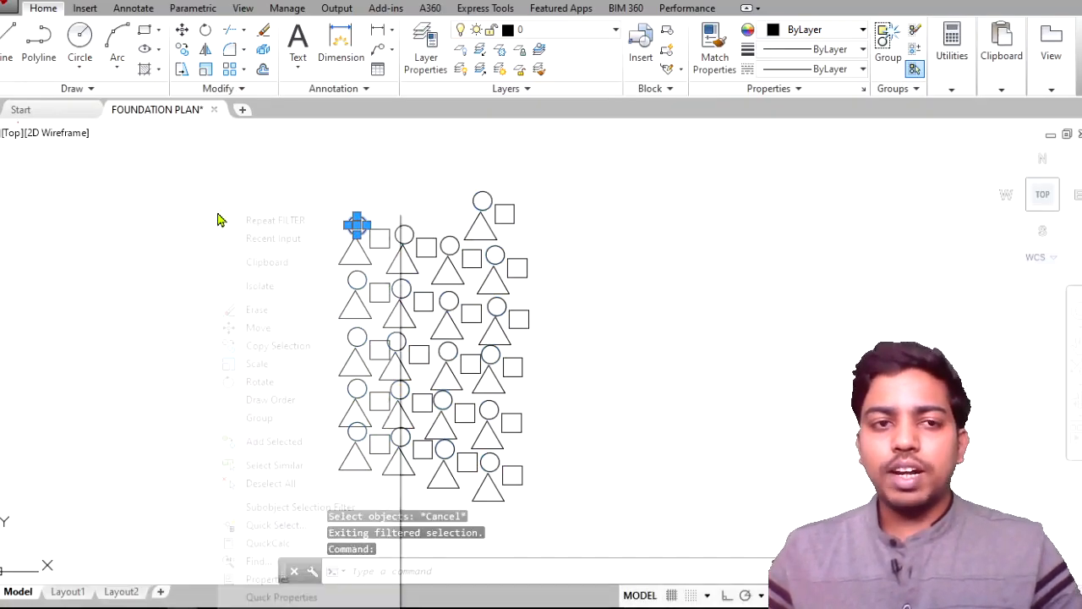
{"action": "left_click", "coordinate": [296, 467]}
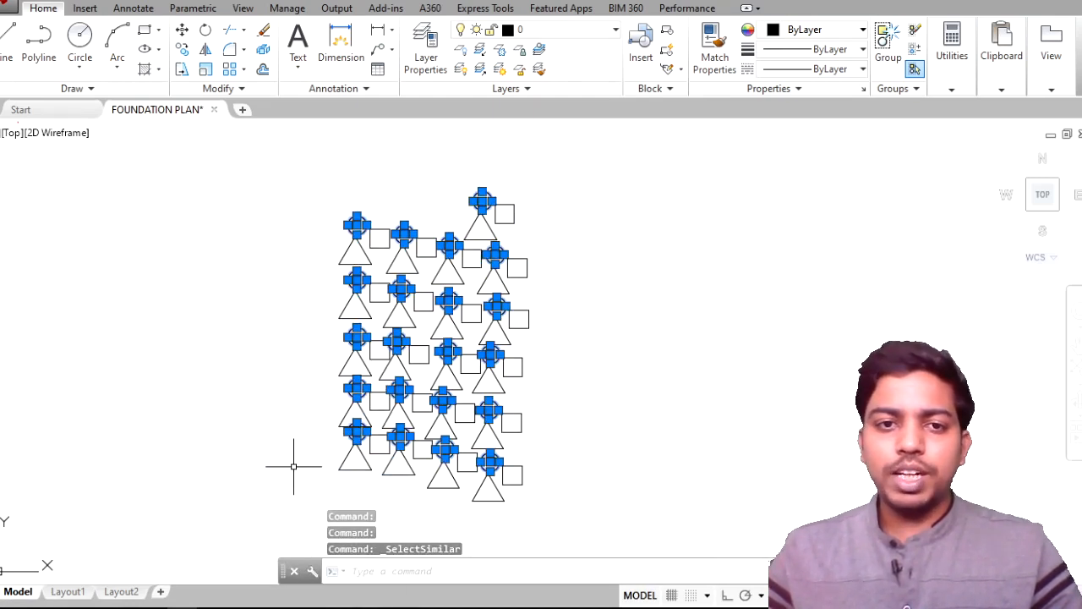
Step: Switch to the PDF notes and read the Round Command (Fillet Command) section, highlighting the command name and Part – 7
{"action": "mouse_move", "coordinate": [132, 598]}
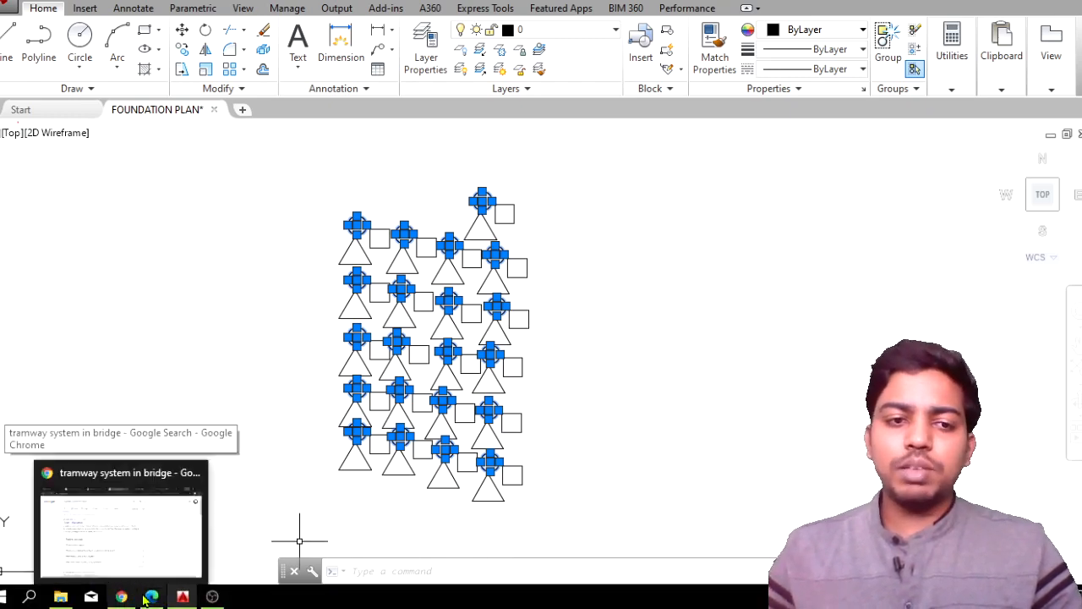
{"action": "left_click", "coordinate": [151, 596]}
{"action": "scroll", "coordinate": [255, 434], "scroll_direction": "down", "scroll_amount": 4}
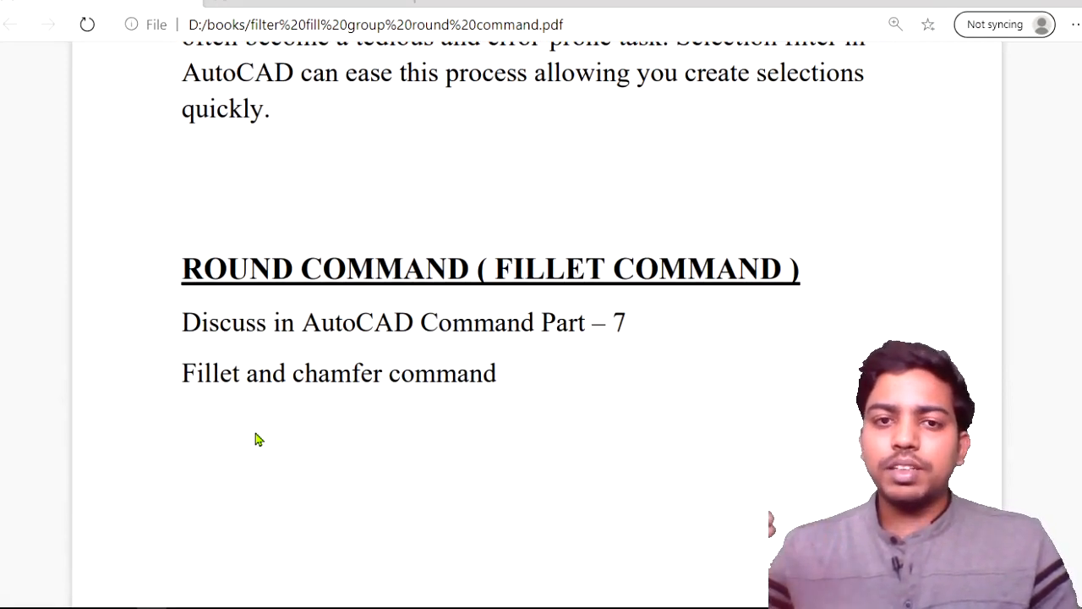
{"action": "left_click_drag", "start_coordinate": [499, 269], "coordinate": [775, 272]}
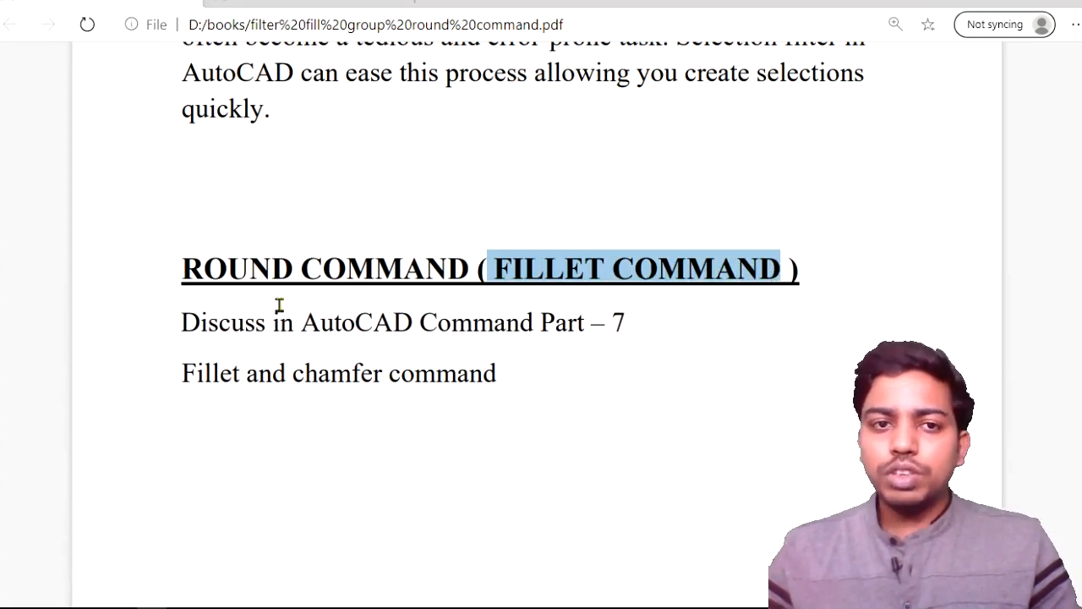
{"action": "left_click", "coordinate": [200, 268]}
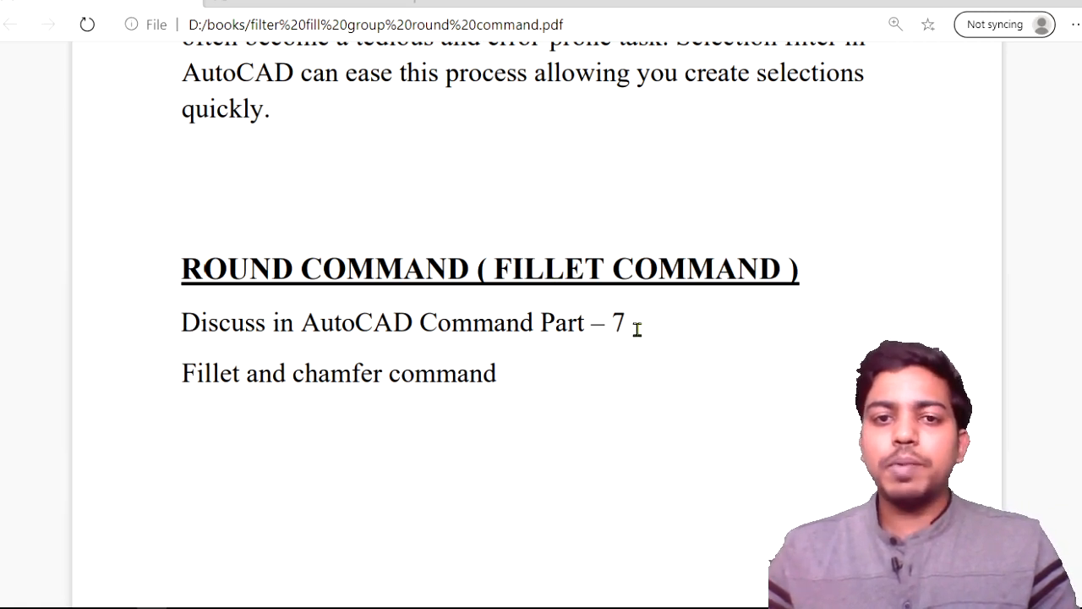
{"action": "left_click_drag", "start_coordinate": [638, 327], "coordinate": [551, 328]}
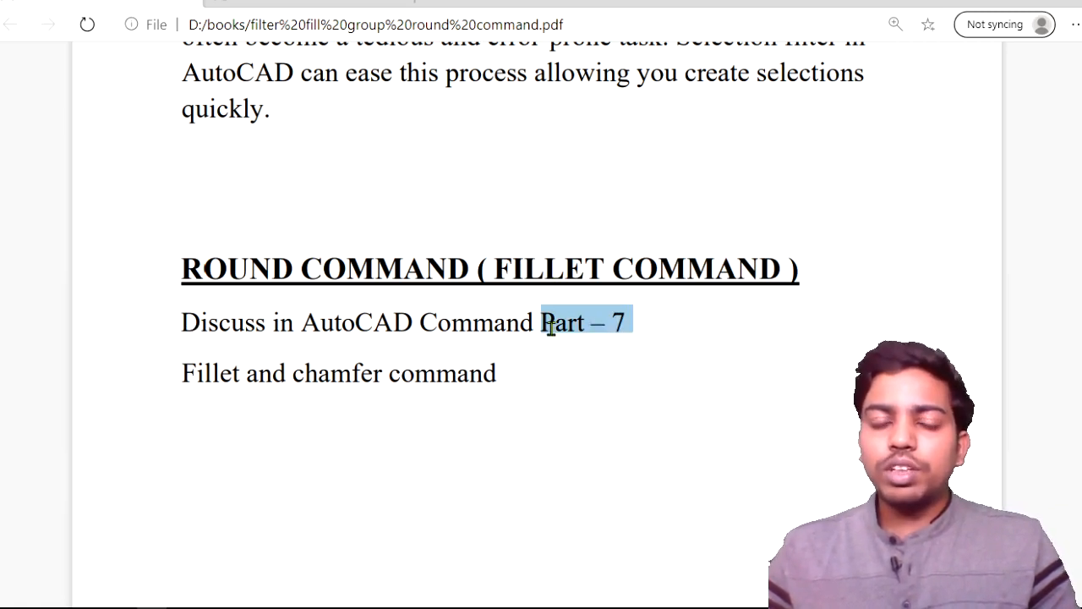
{"action": "left_click", "coordinate": [203, 380]}
Step: Go back over the Filter Command section of the notes and move on to the Group Command section
{"action": "scroll", "coordinate": [253, 339], "scroll_direction": "up", "scroll_amount": 1}
{"action": "scroll", "coordinate": [260, 338], "scroll_direction": "up", "scroll_amount": 4}
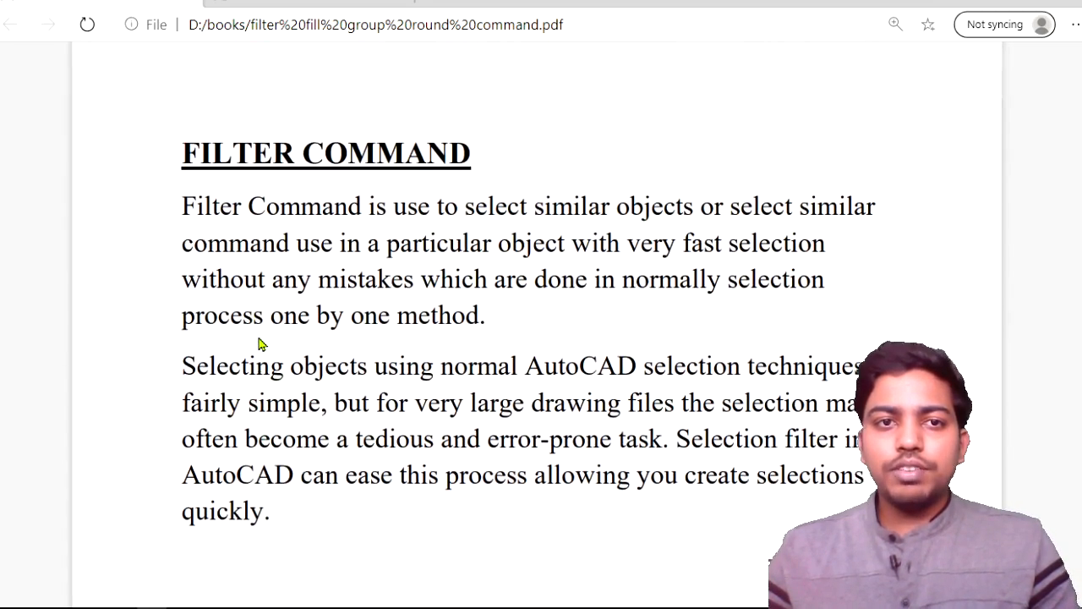
{"action": "scroll", "coordinate": [262, 343], "scroll_direction": "down", "scroll_amount": 5}
{"action": "scroll", "coordinate": [260, 342], "scroll_direction": "down", "scroll_amount": 10}
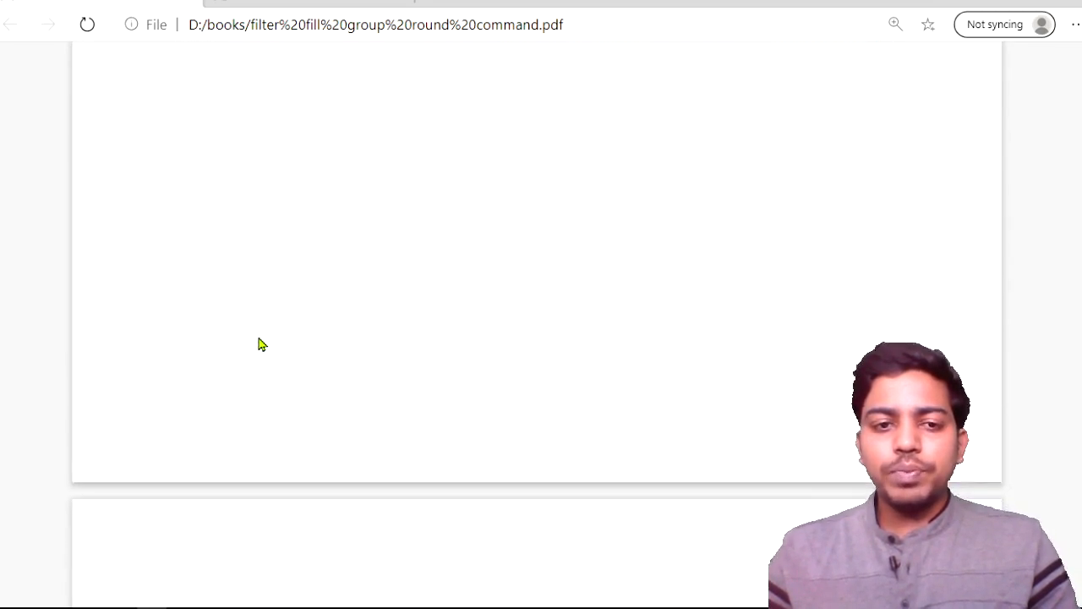
{"action": "scroll", "coordinate": [261, 341], "scroll_direction": "down", "scroll_amount": 4}
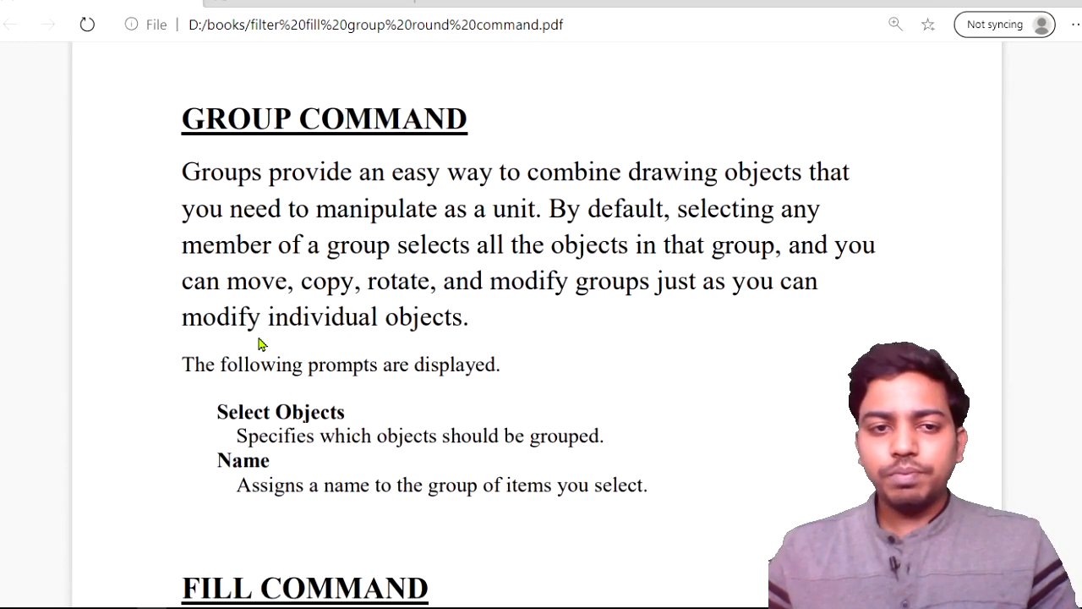
{"action": "scroll", "coordinate": [260, 342], "scroll_direction": "up", "scroll_amount": 2}
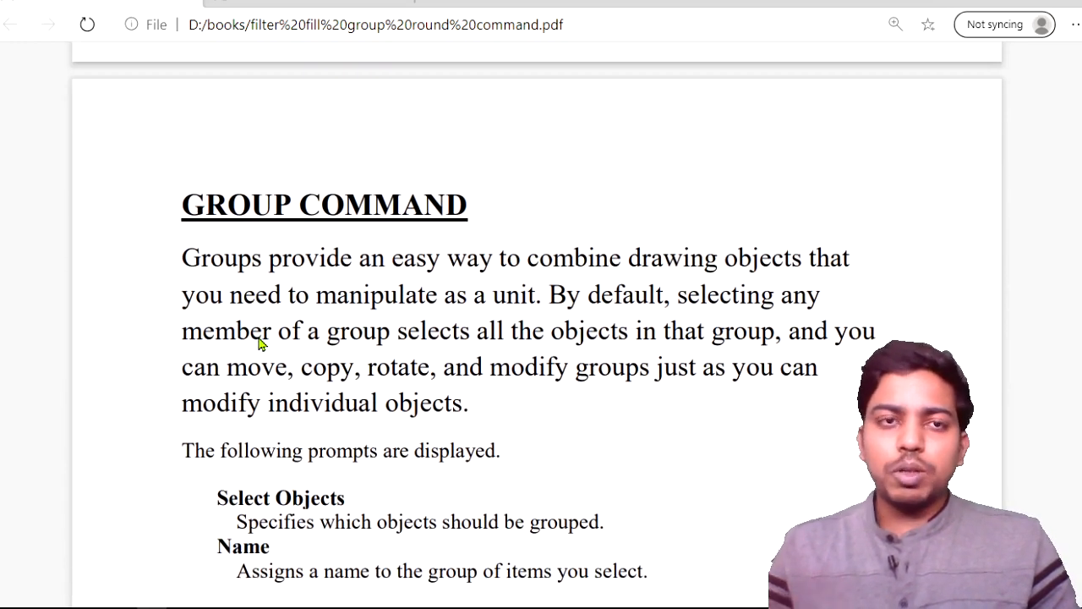
{"action": "mouse_move", "coordinate": [153, 608]}
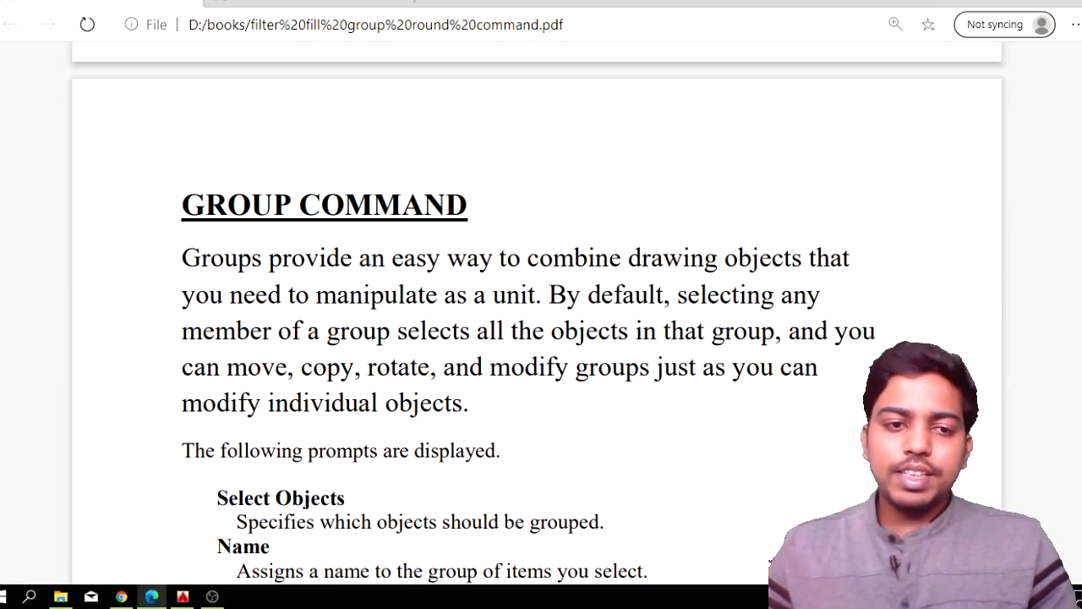
Step: Switch to AutoCAD, clear the circle selection and draw a circle with a radius of about 7.3 in the empty area beside the grid
{"action": "left_click", "coordinate": [184, 597]}
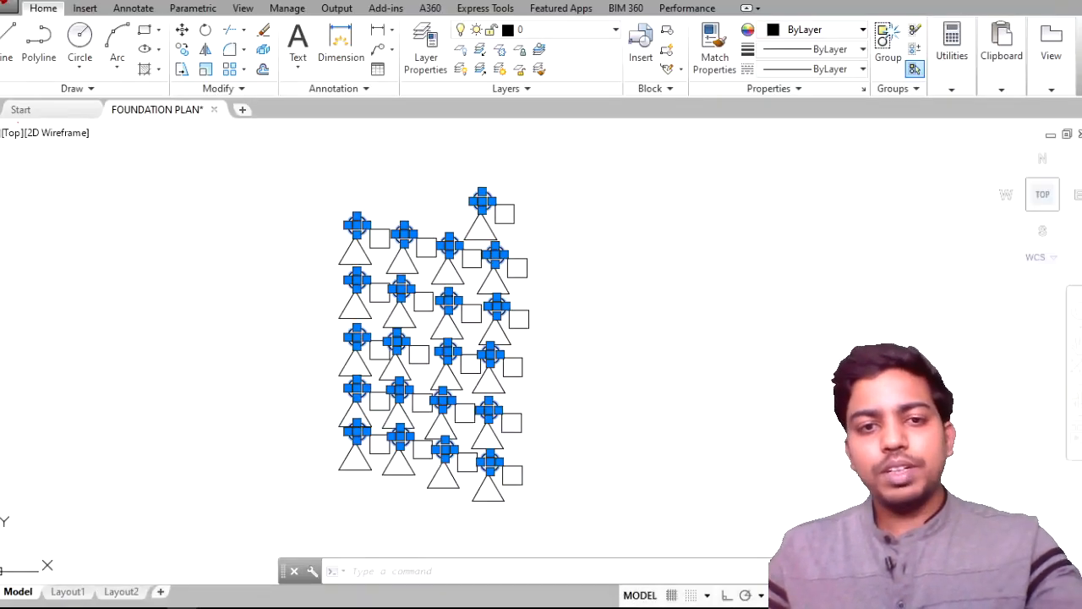
{"action": "key", "text": "Escape"}
{"action": "scroll", "coordinate": [760, 286], "scroll_direction": "up", "scroll_amount": 2}
{"action": "middle_click_drag", "start_coordinate": [759, 286], "coordinate": [382, 215]}
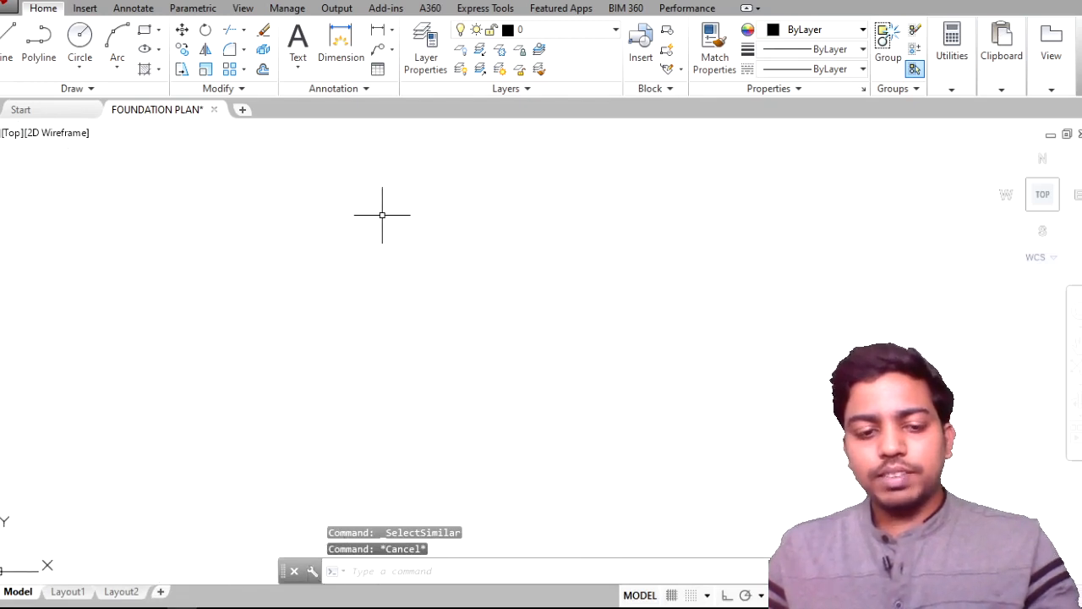
{"action": "type", "text": "c"}
{"action": "key", "text": "Return"}
{"action": "left_click", "coordinate": [662, 320]}
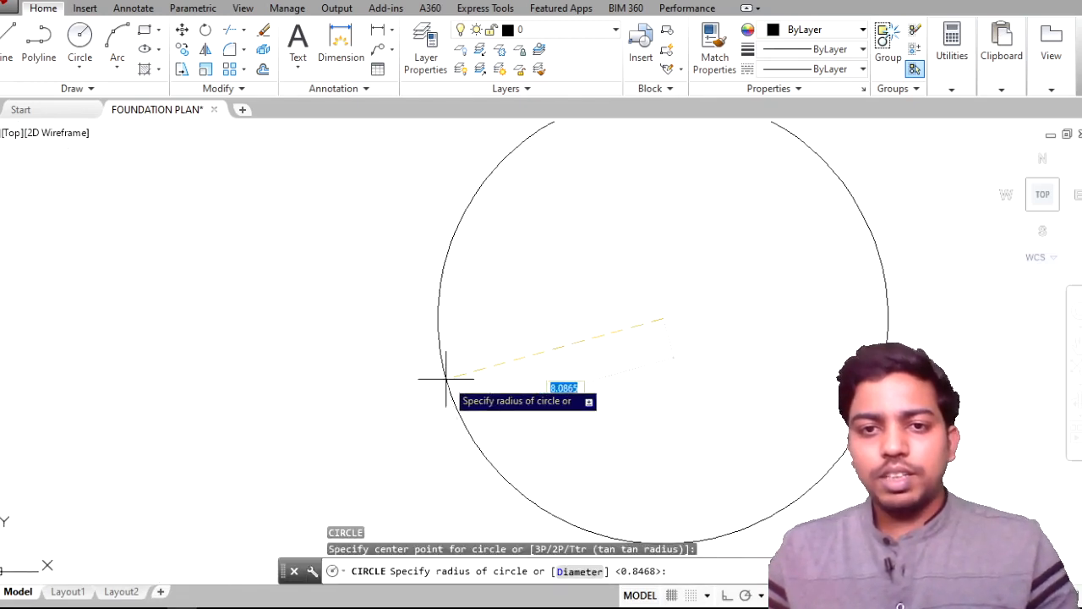
{"action": "left_click", "coordinate": [466, 375]}
{"action": "scroll", "coordinate": [624, 330], "scroll_direction": "down", "scroll_amount": 5}
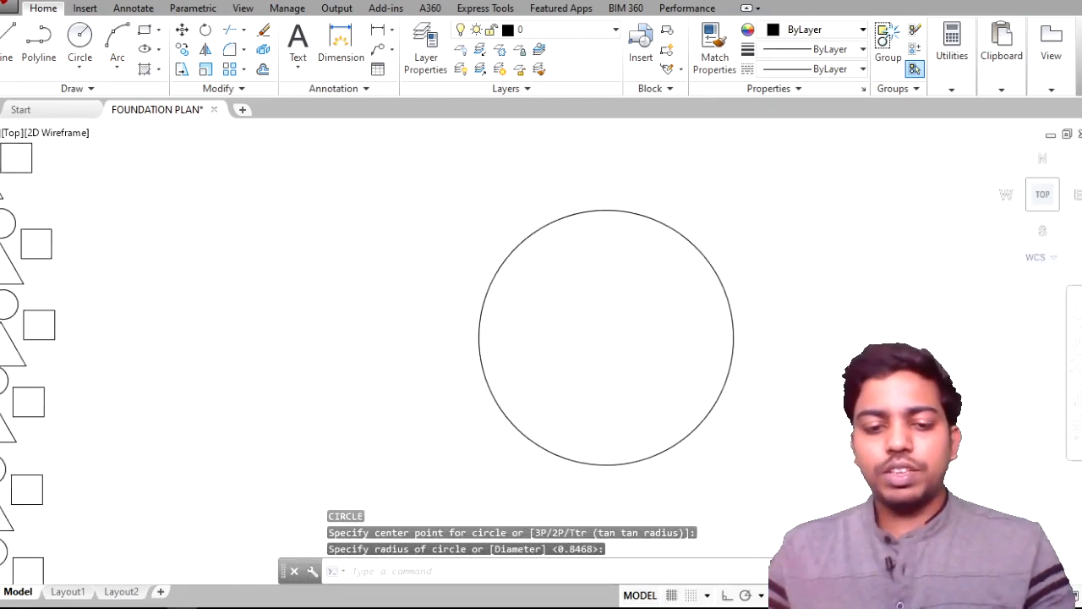
Step: Draw a smaller concentric circle inside the large circle, sharing its center point
{"action": "key", "text": "Return"}
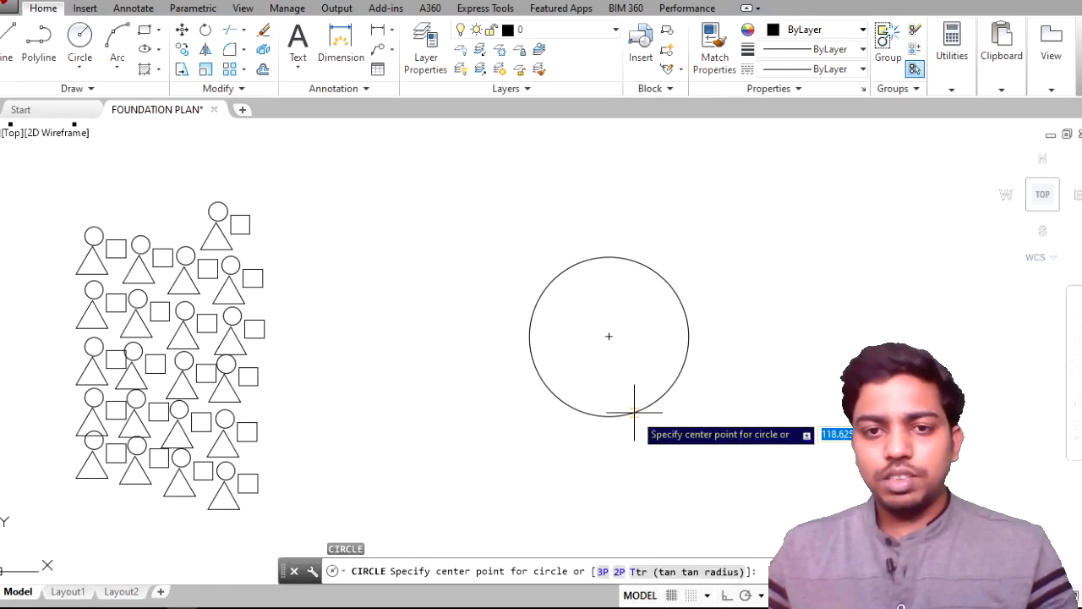
{"action": "left_click", "coordinate": [608, 335]}
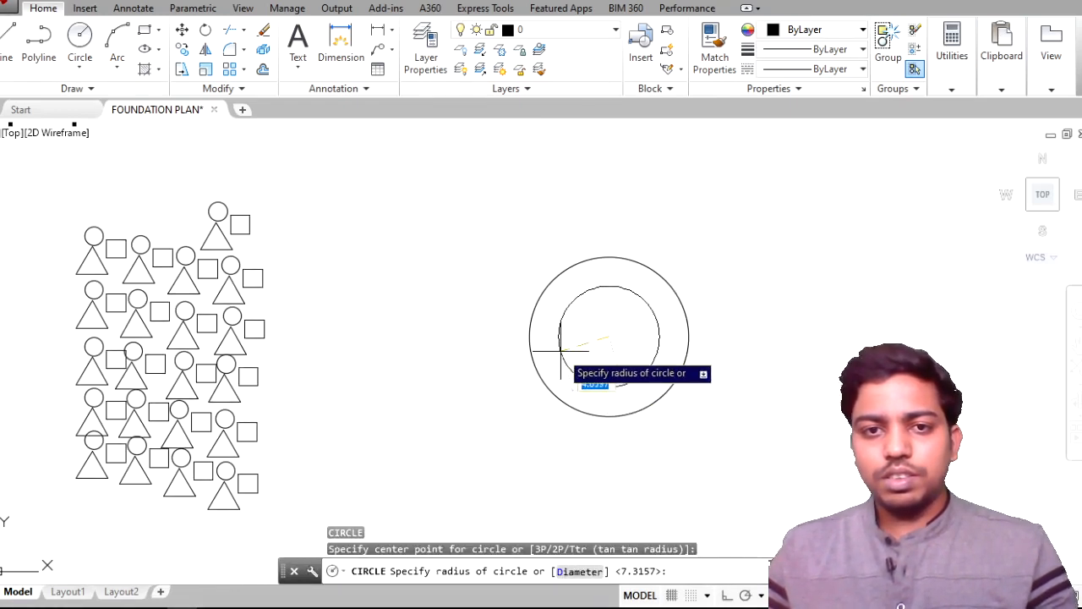
{"action": "left_click", "coordinate": [554, 348]}
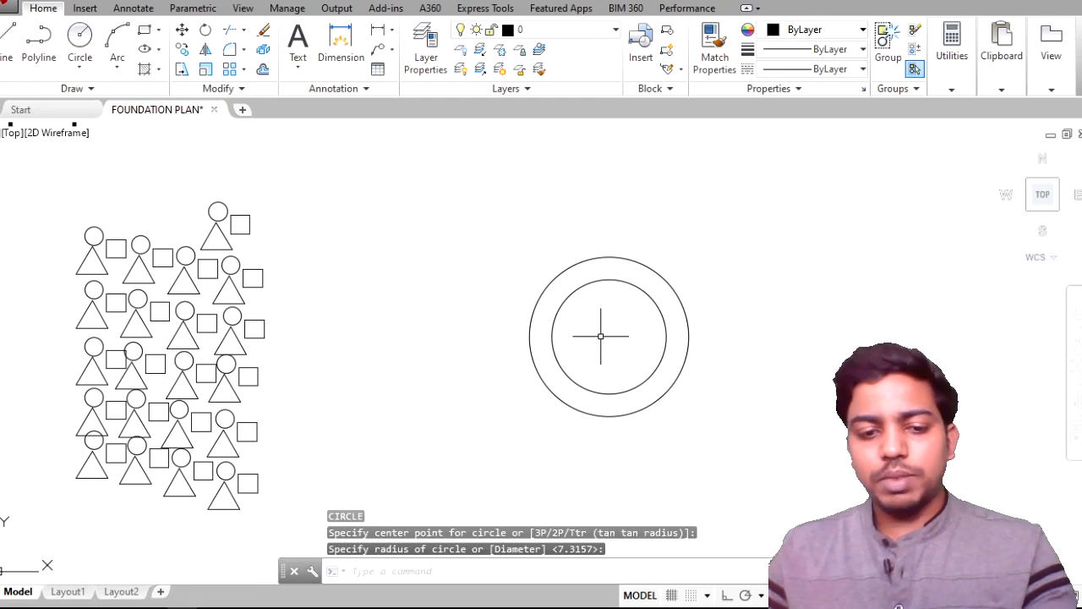
Step: Draw a three-sided polygon inscribed in the inner circle, centered on it with one vertex at the circle's top
{"action": "type", "text": "pol"}
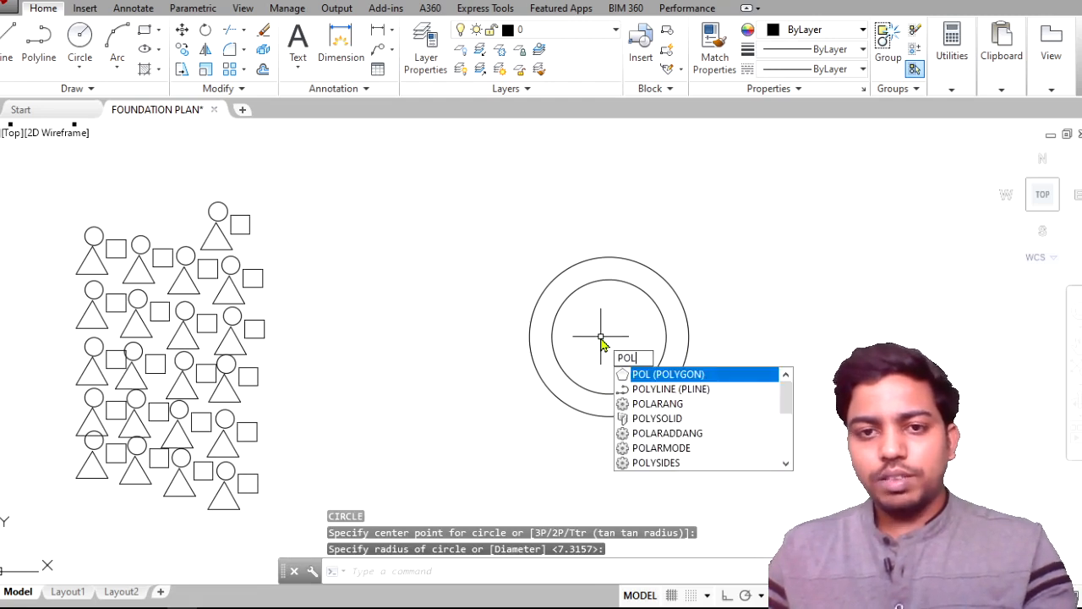
{"action": "key", "text": "Return"}
{"action": "key", "text": "Return"}
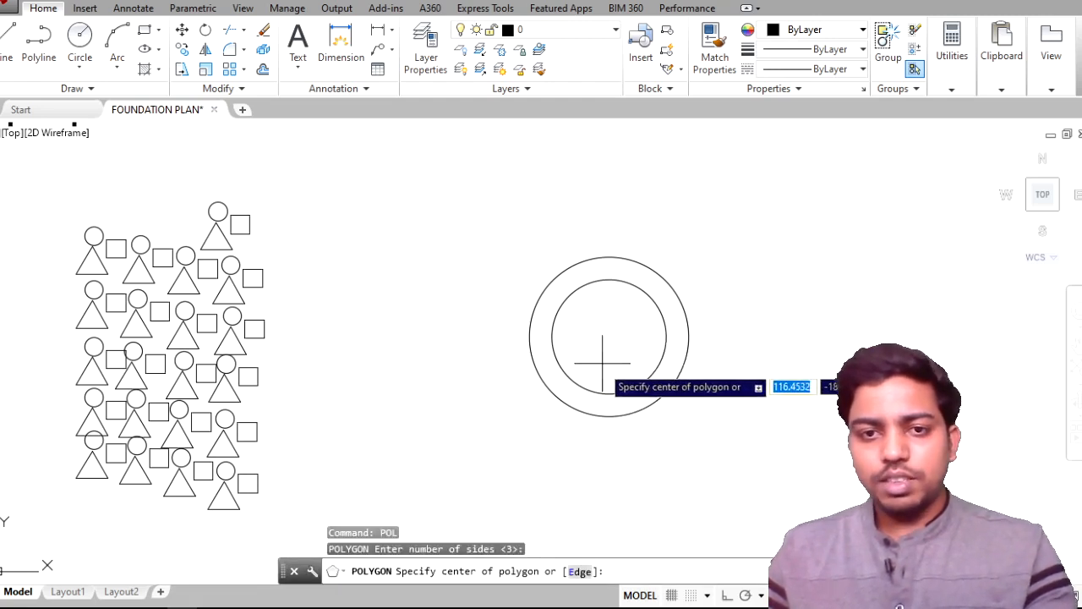
{"action": "left_click", "coordinate": [608, 337]}
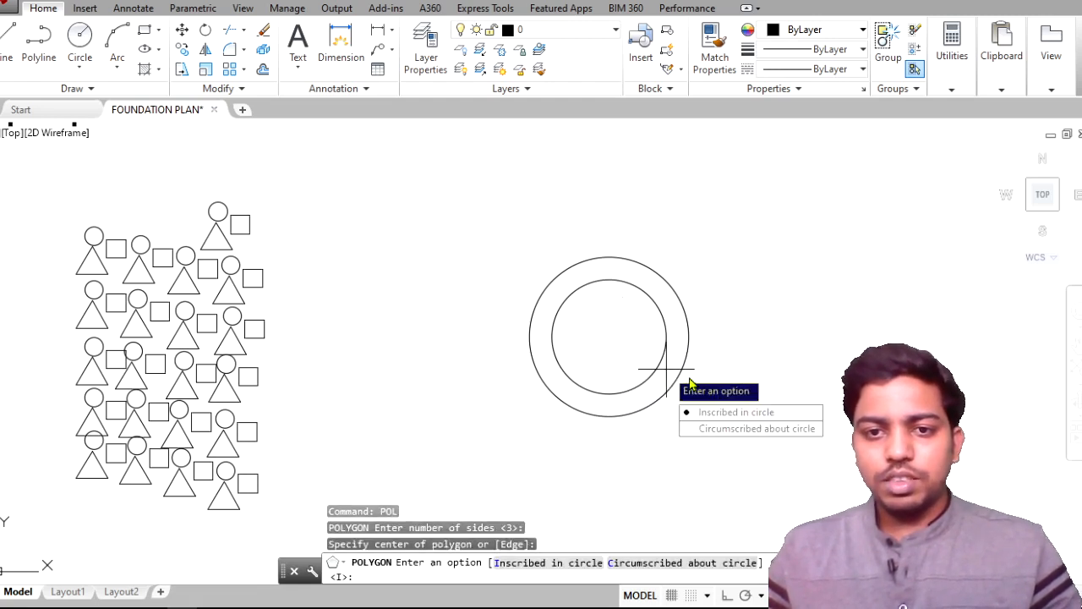
{"action": "left_click", "coordinate": [718, 411]}
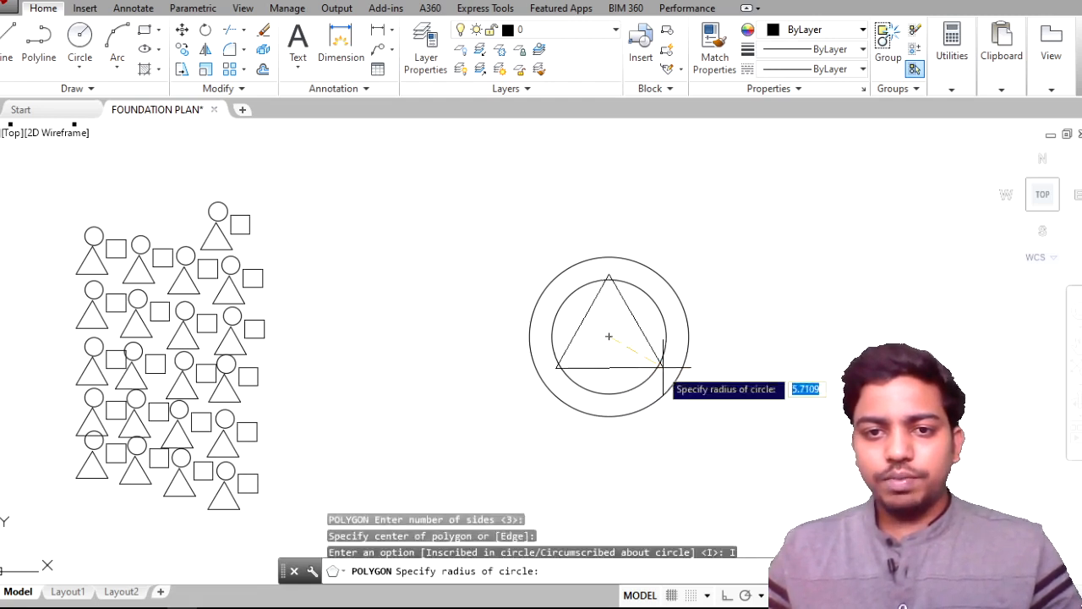
{"action": "left_click", "coordinate": [608, 279]}
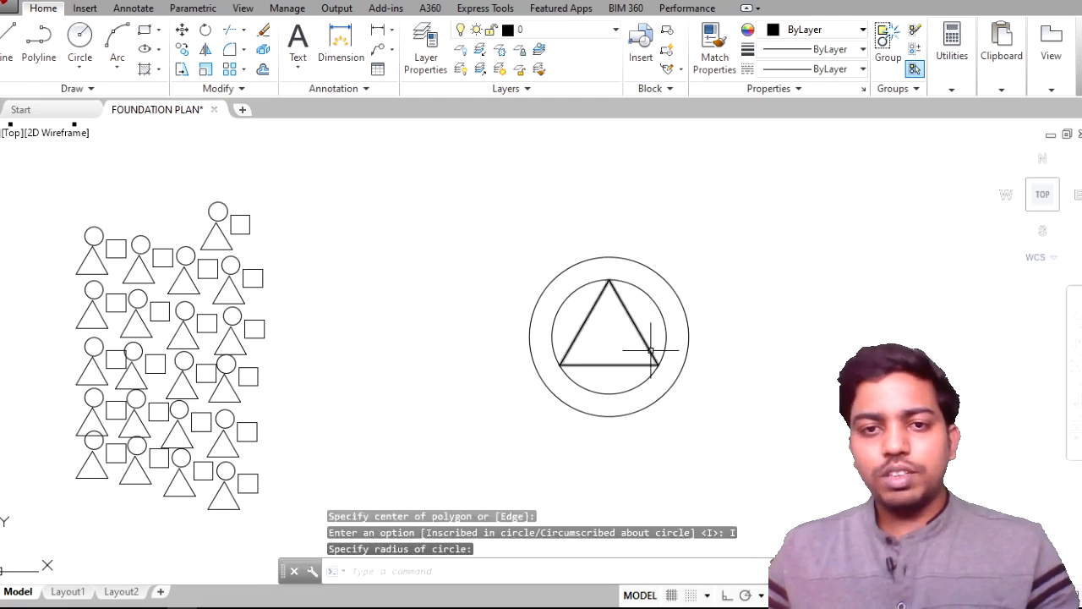
Step: Draw a three-sided polygon circumscribed about the outer circle, centered on it with its base touching the circle's lowest point
{"action": "scroll", "coordinate": [658, 329], "scroll_direction": "up", "scroll_amount": 2}
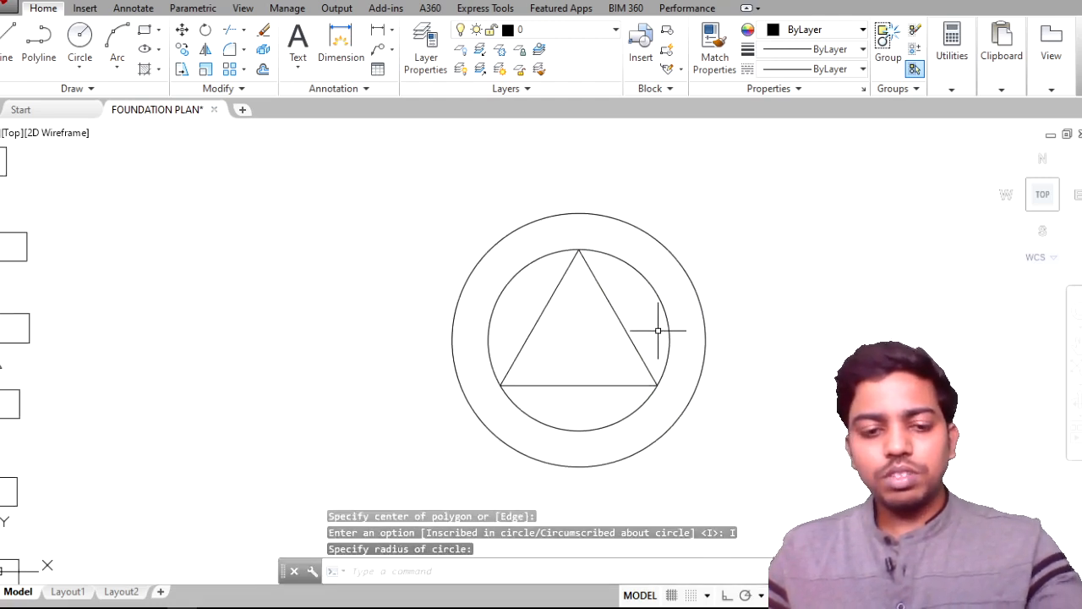
{"action": "type", "text": "pol"}
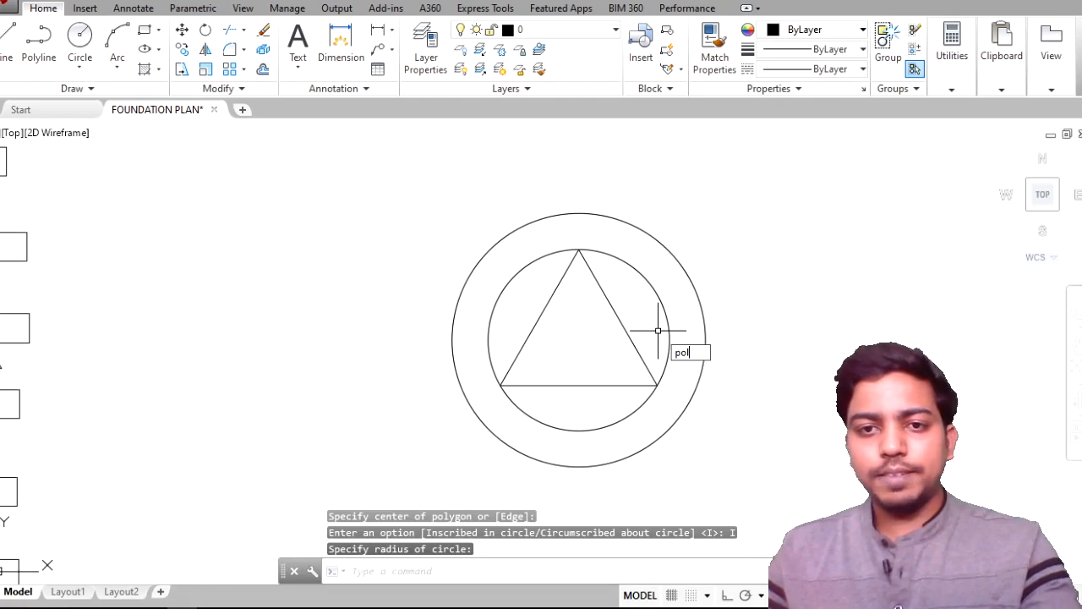
{"action": "key", "text": "Return"}
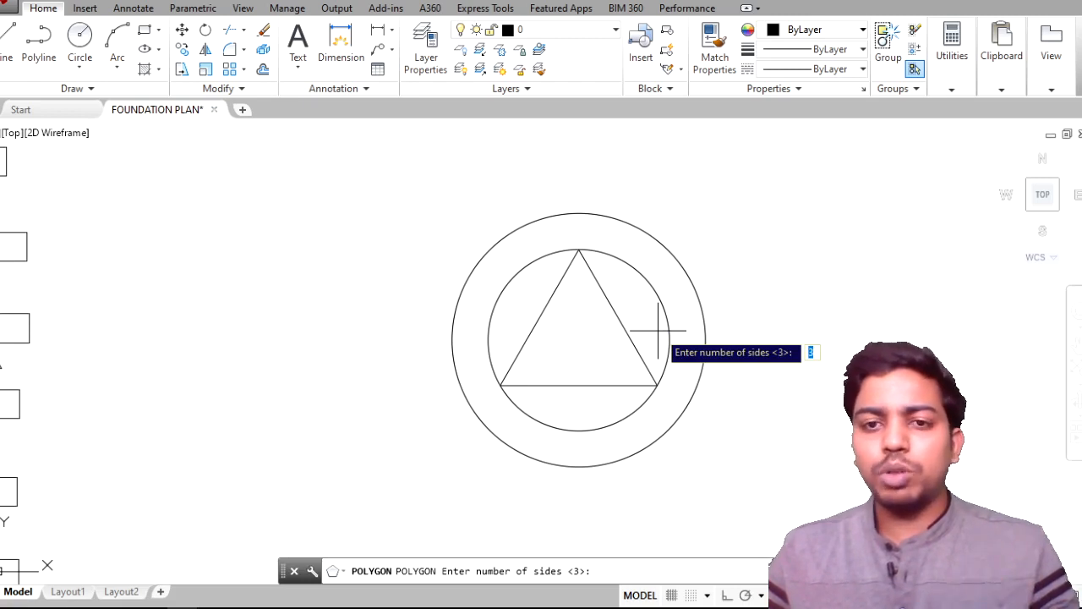
{"action": "key", "text": "Return"}
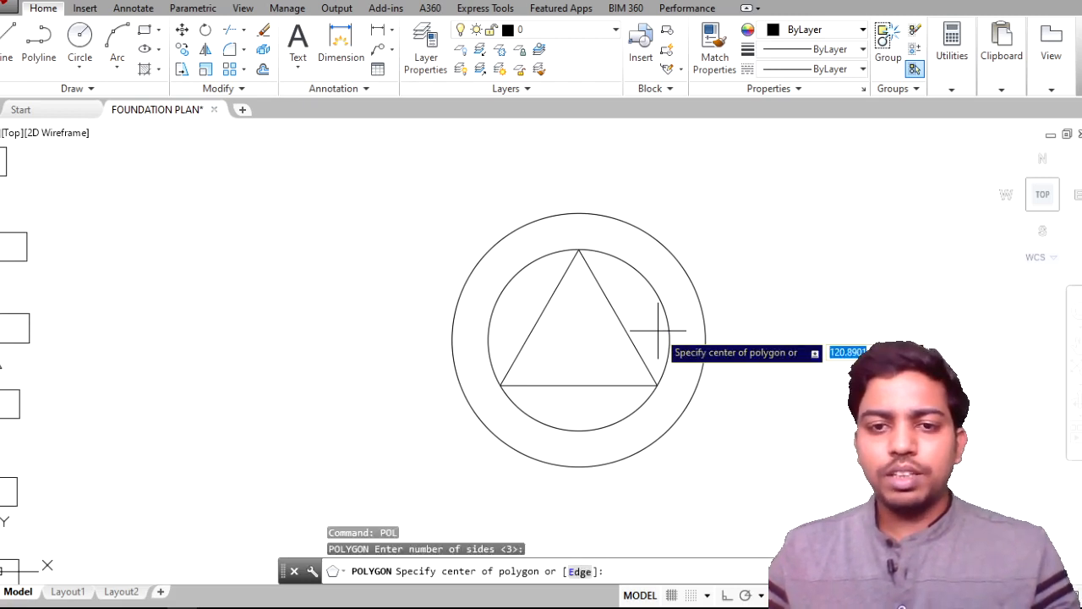
{"action": "left_click", "coordinate": [579, 340]}
{"action": "left_click", "coordinate": [640, 399]}
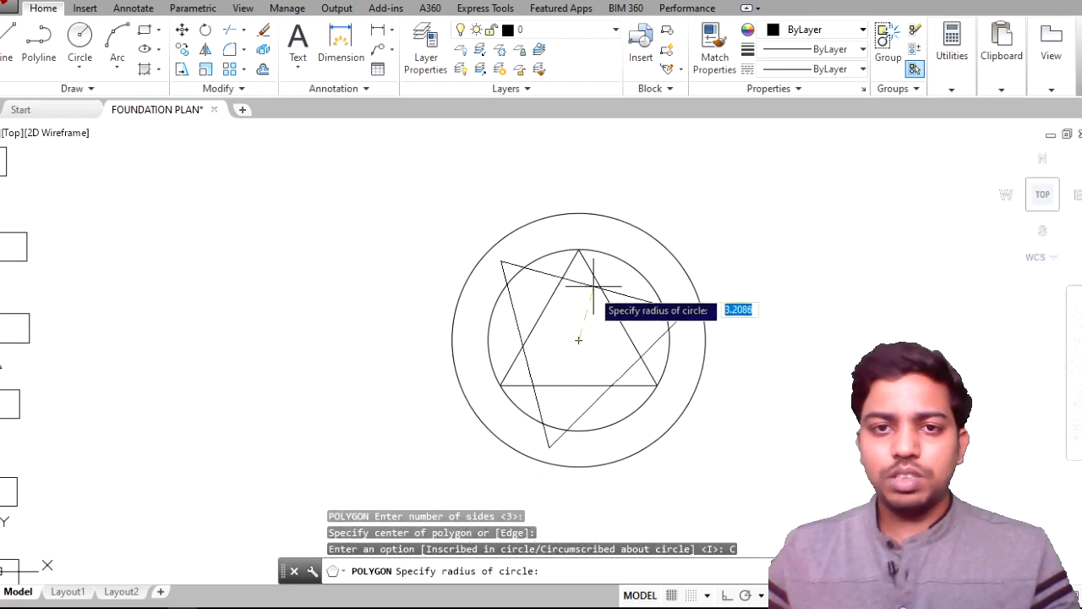
{"action": "left_click", "coordinate": [578, 467]}
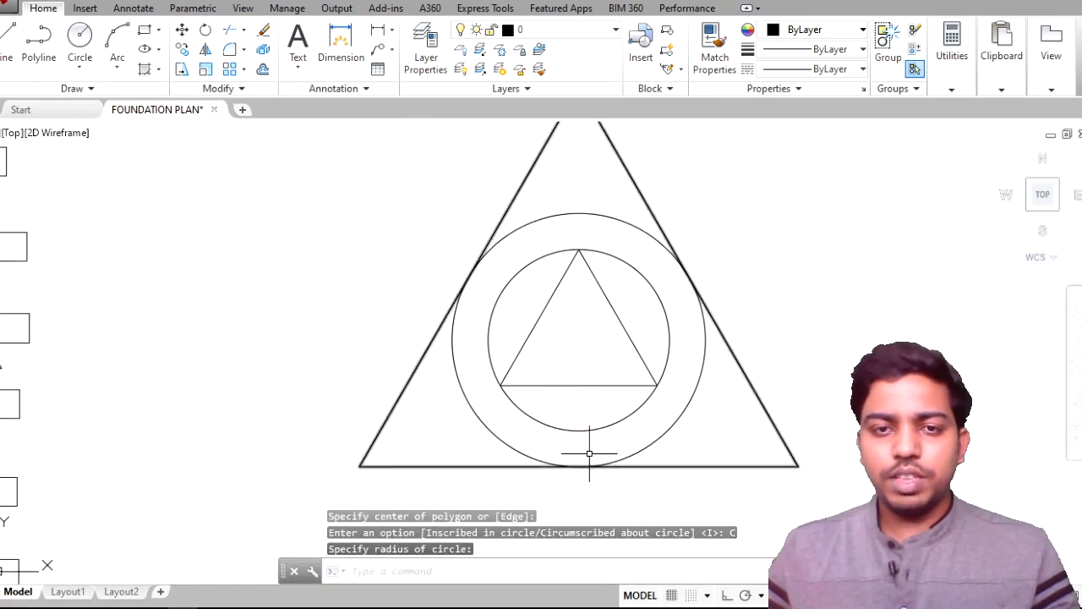
Step: Move the whole figure of two circles and two triangles farther away from the shape grid into empty space
{"action": "scroll", "coordinate": [648, 398], "scroll_direction": "down", "scroll_amount": 2}
{"action": "middle_click_drag", "start_coordinate": [652, 399], "coordinate": [515, 353]}
{"action": "left_click", "coordinate": [643, 486]}
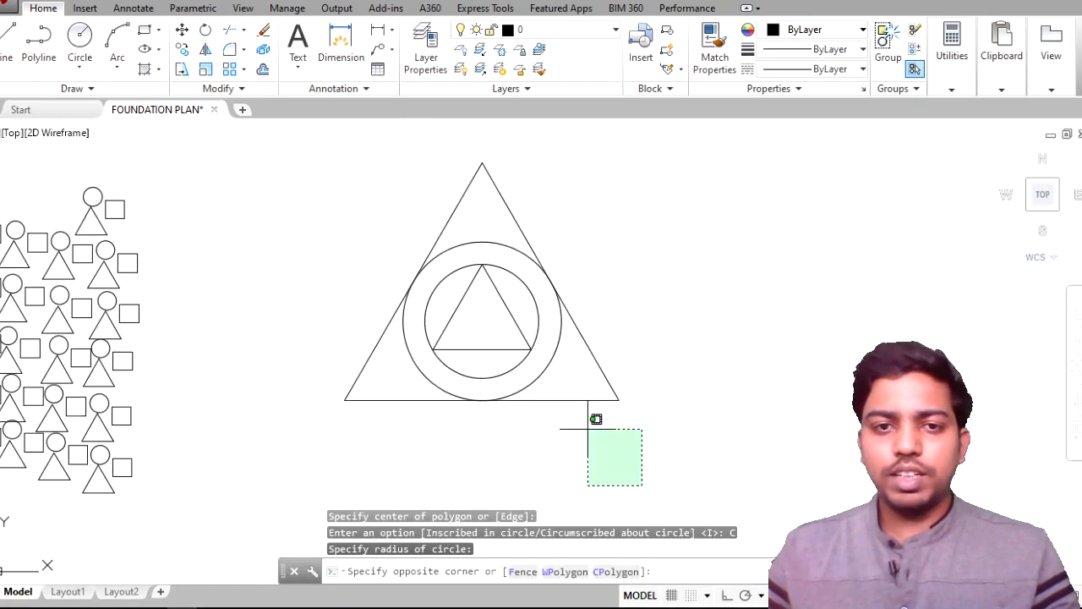
{"action": "left_click", "coordinate": [337, 175]}
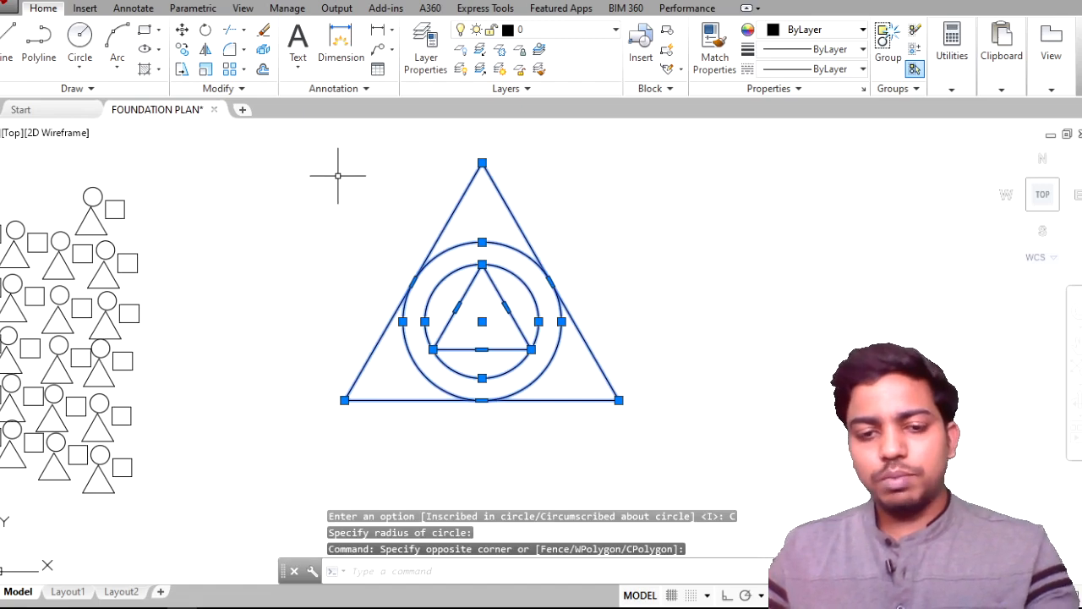
{"action": "type", "text": "m"}
{"action": "key", "text": "Return"}
{"action": "left_click", "coordinate": [531, 252]}
{"action": "scroll", "coordinate": [693, 260], "scroll_direction": "down", "scroll_amount": 5}
{"action": "middle_click_drag", "start_coordinate": [720, 266], "coordinate": [364, 242]}
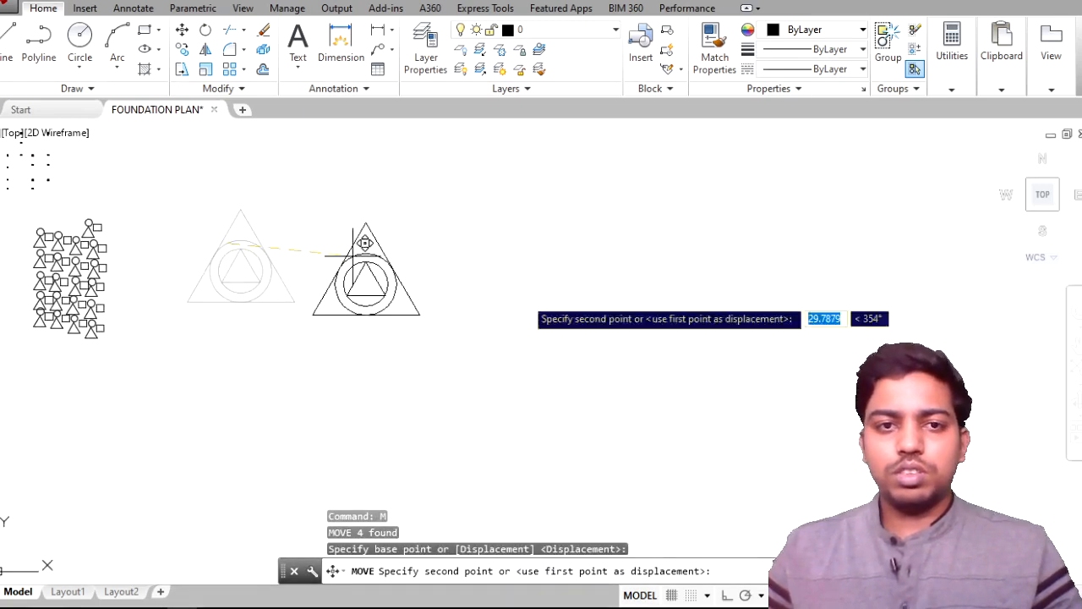
{"action": "left_click", "coordinate": [691, 317]}
{"action": "middle_click_drag", "start_coordinate": [712, 314], "coordinate": [457, 259]}
{"action": "scroll", "coordinate": [538, 289], "scroll_direction": "up", "scroll_amount": 5}
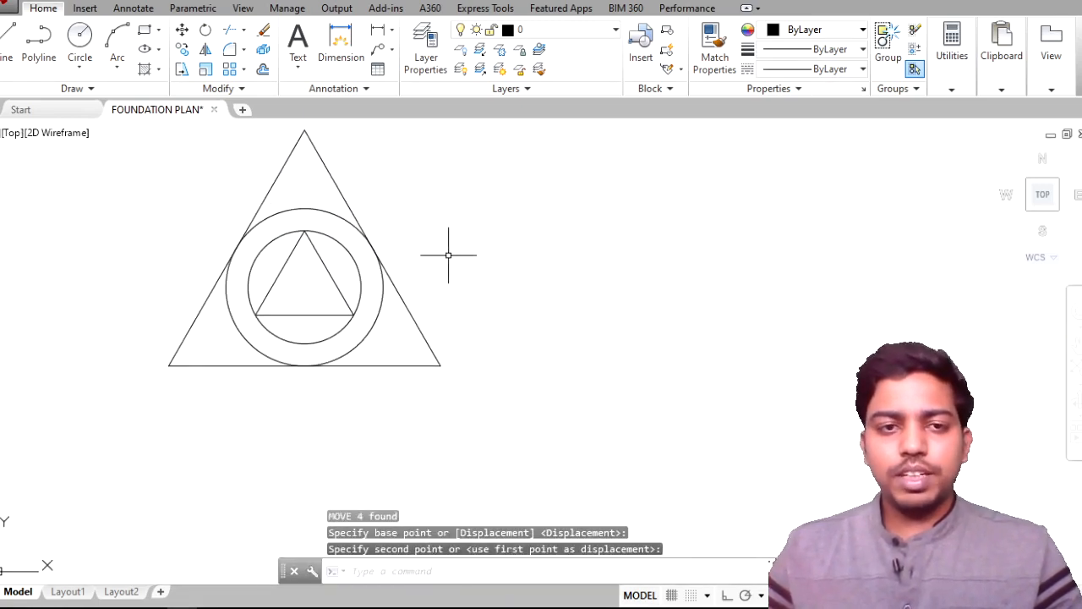
{"action": "scroll", "coordinate": [448, 255], "scroll_direction": "up", "scroll_amount": 3}
{"action": "scroll", "coordinate": [556, 295], "scroll_direction": "down", "scroll_amount": 3}
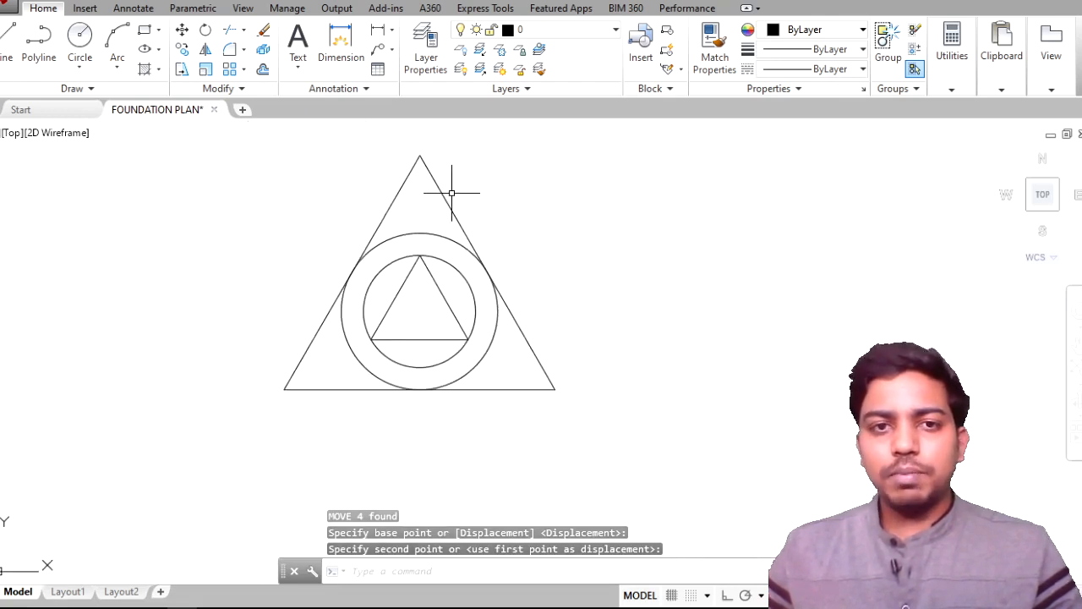
Step: Select the figure's triangles and circles individually to check that they are separate objects, and clear the selection
{"action": "left_click", "coordinate": [442, 190]}
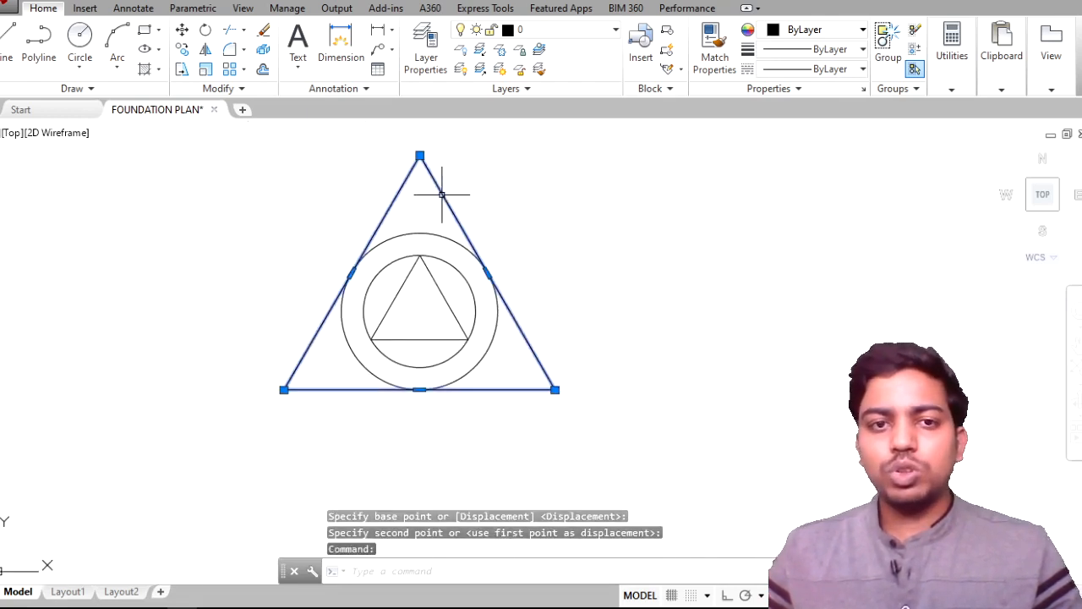
{"action": "left_click", "coordinate": [440, 290]}
{"action": "left_click", "coordinate": [448, 262]}
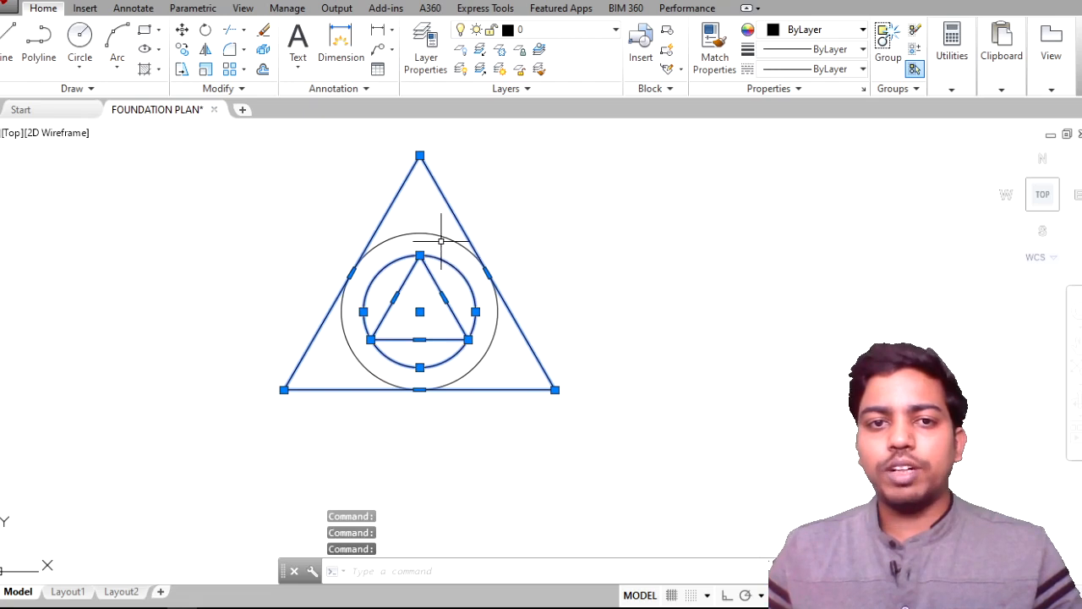
{"action": "left_click", "coordinate": [441, 240]}
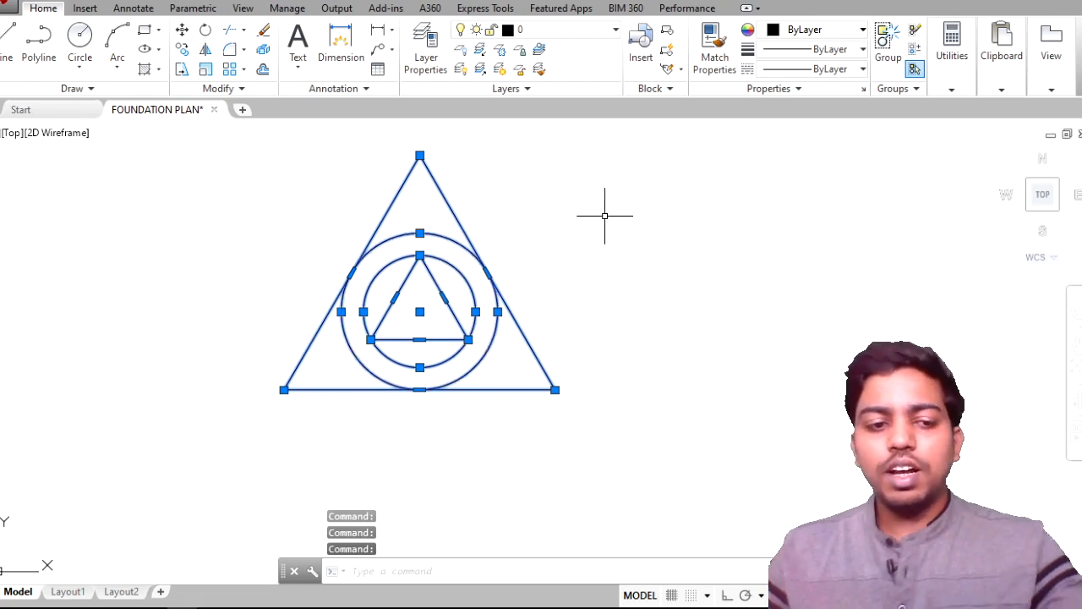
{"action": "key", "text": "Escape"}
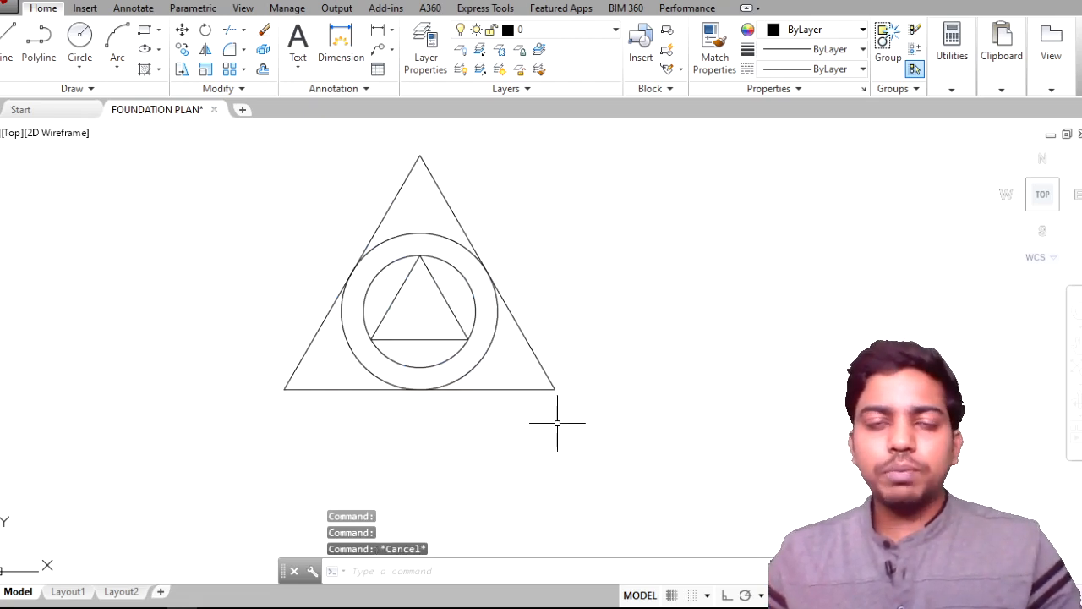
{"action": "middle_click_drag", "start_coordinate": [568, 307], "coordinate": [549, 334]}
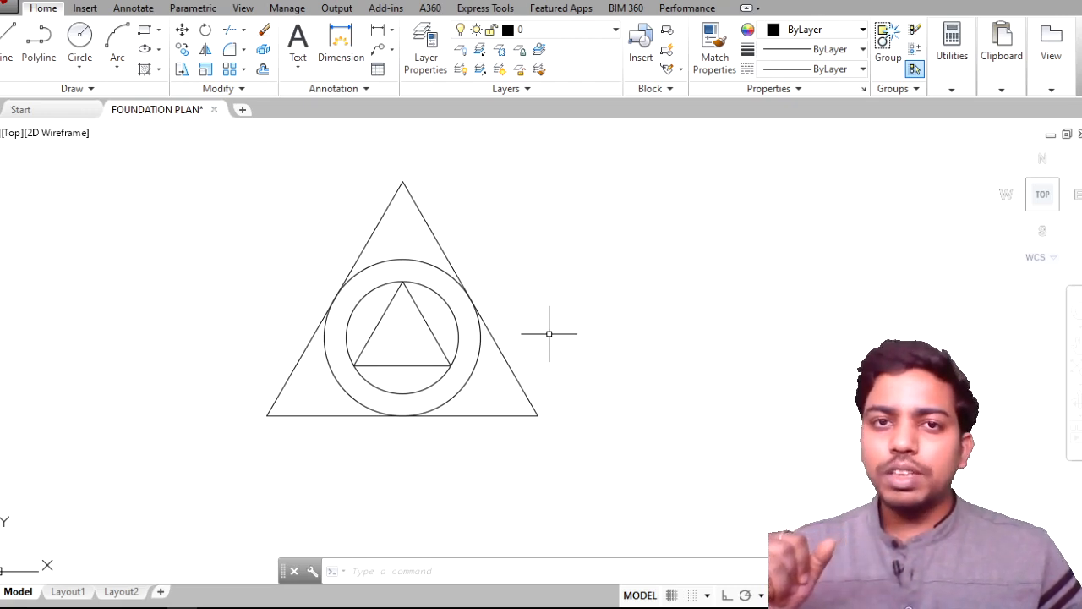
{"action": "left_click", "coordinate": [419, 308]}
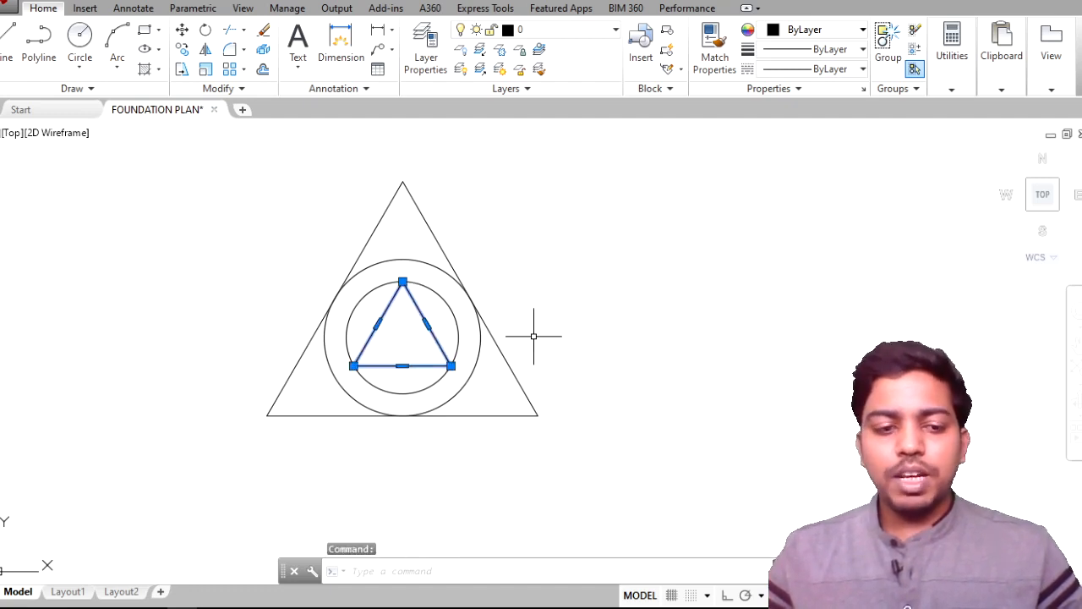
{"action": "key", "text": "Escape"}
Step: Copy the complete figure of nested circles and triangles once, placing the copy directly above the original
{"action": "scroll", "coordinate": [562, 431], "scroll_direction": "down", "scroll_amount": 2}
{"action": "left_click", "coordinate": [561, 467]}
{"action": "left_click", "coordinate": [321, 247]}
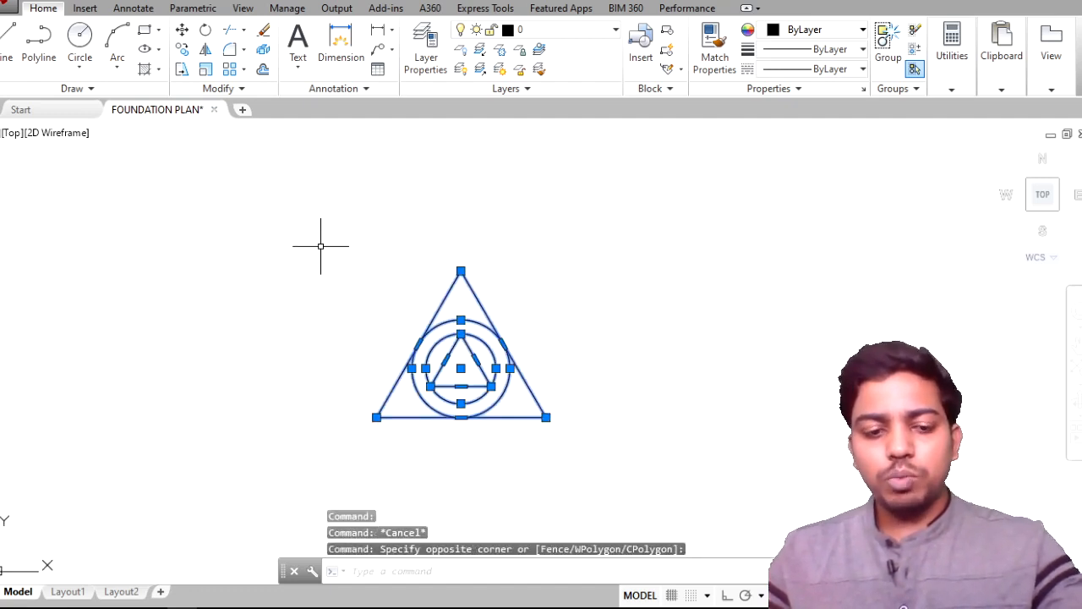
{"action": "type", "text": "co"}
{"action": "key", "text": "Return"}
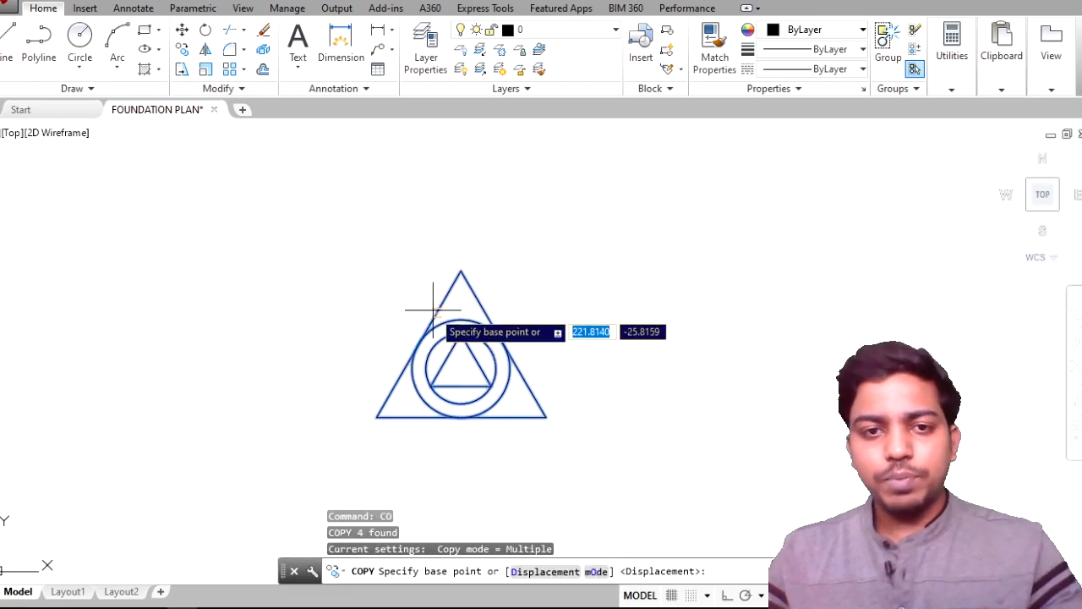
{"action": "left_click", "coordinate": [437, 343]}
{"action": "middle_click_drag", "start_coordinate": [471, 183], "coordinate": [434, 276]}
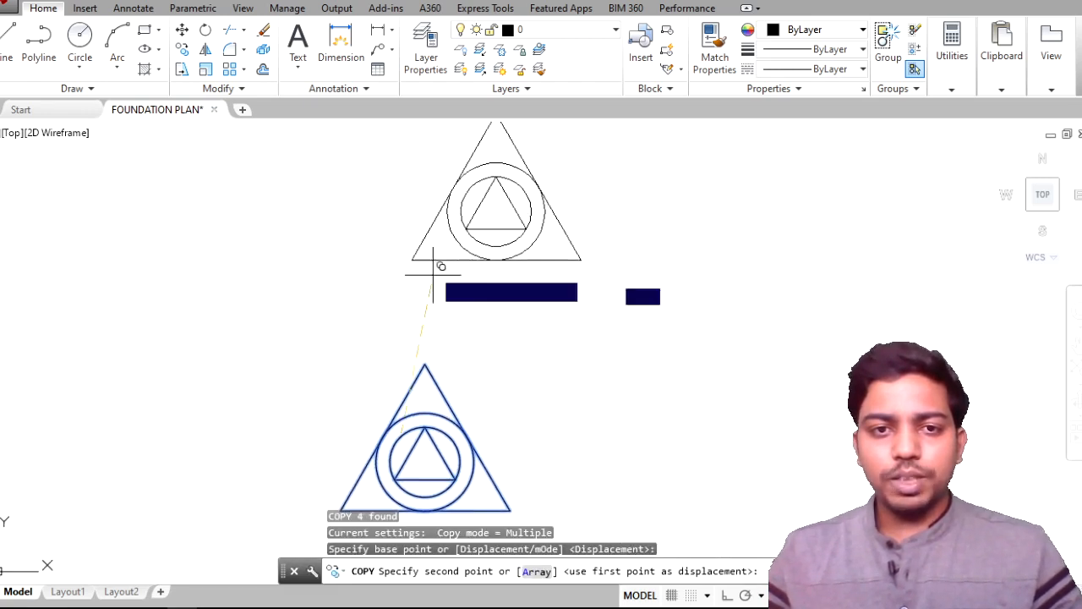
{"action": "left_click", "coordinate": [409, 233]}
{"action": "key", "text": "Escape"}
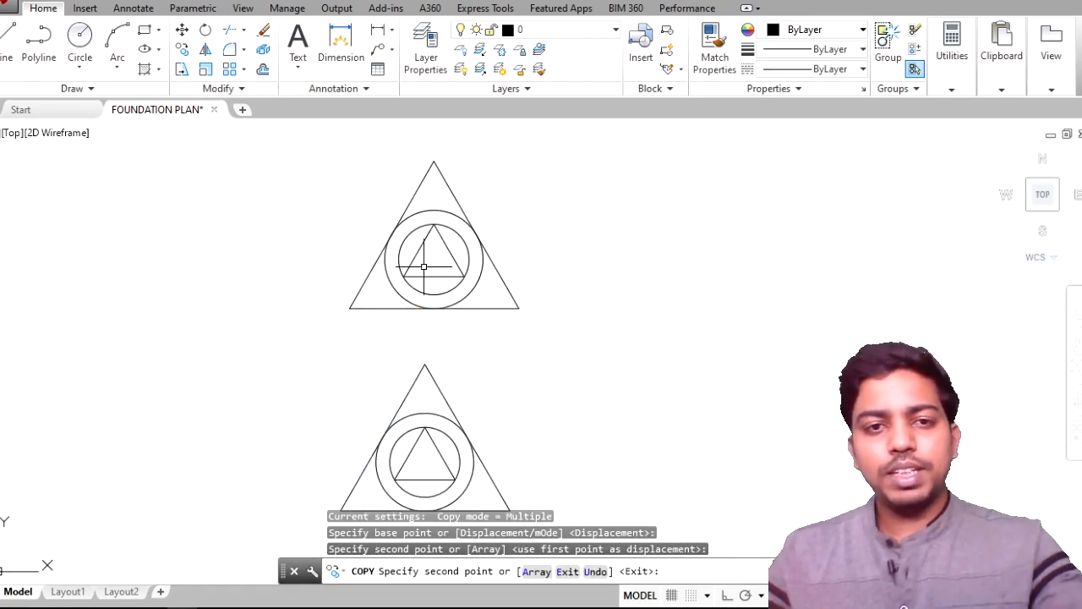
Step: Group the lower figure's outer triangle, outer circle, inner circle and inner triangle under the group name "error"
{"action": "scroll", "coordinate": [445, 283], "scroll_direction": "up", "scroll_amount": 4}
{"action": "middle_click_drag", "start_coordinate": [422, 294], "coordinate": [396, 352]}
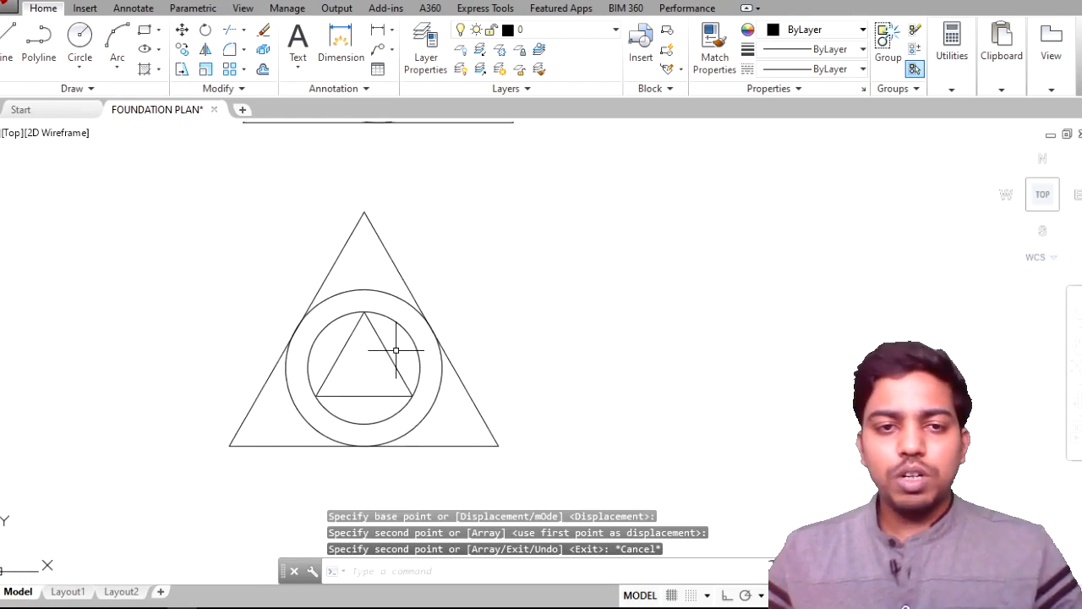
{"action": "scroll", "coordinate": [389, 347], "scroll_direction": "up", "scroll_amount": 2}
{"action": "scroll", "coordinate": [368, 336], "scroll_direction": "down", "scroll_amount": 2}
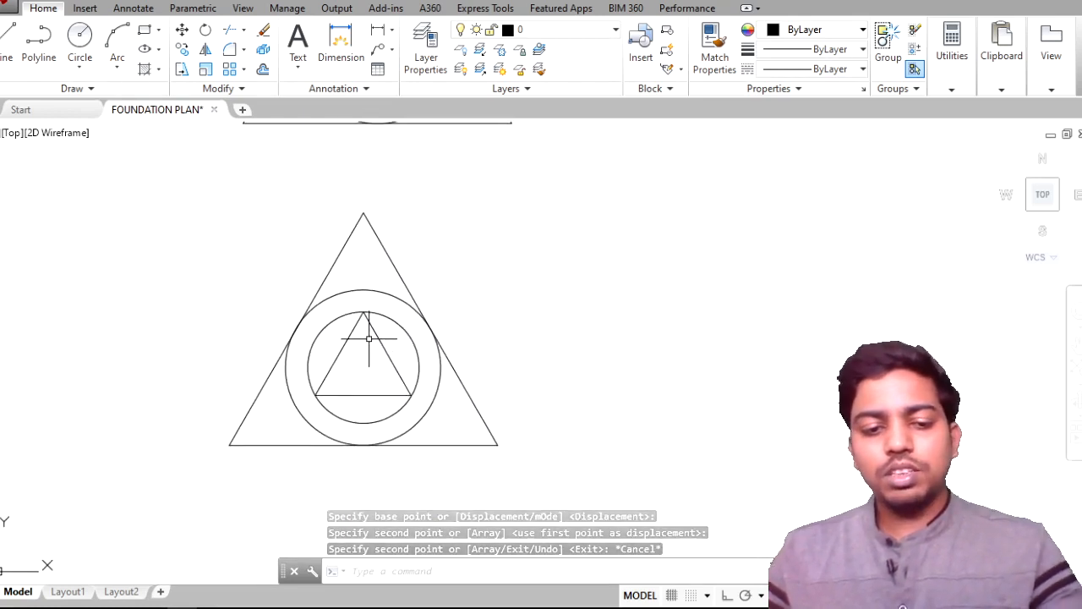
{"action": "type", "text": "grou"}
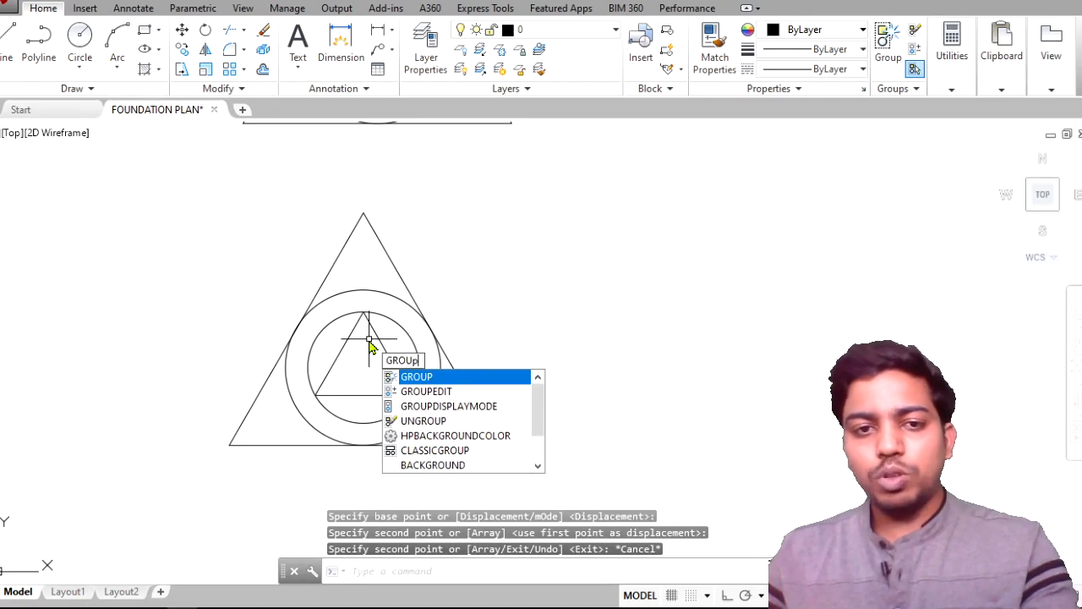
{"action": "key", "text": "Return"}
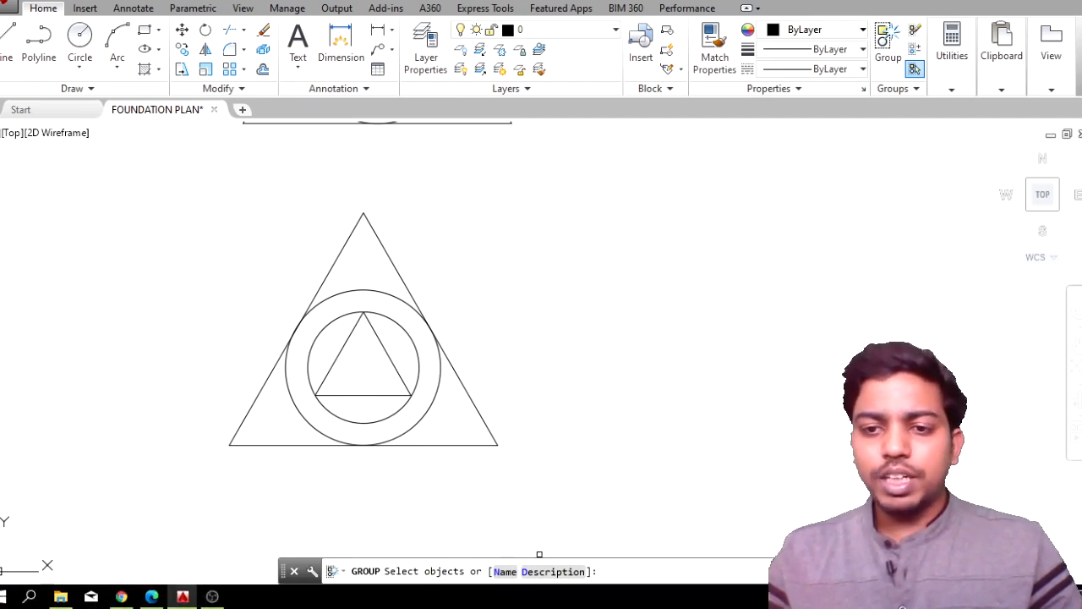
{"action": "left_click", "coordinate": [338, 250]}
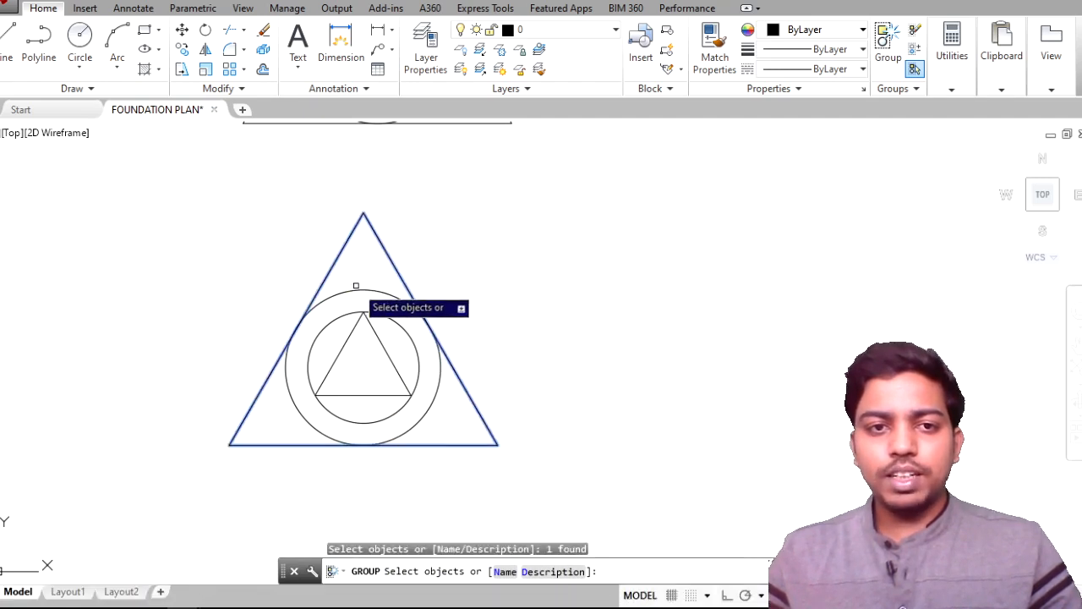
{"action": "left_click", "coordinate": [370, 290]}
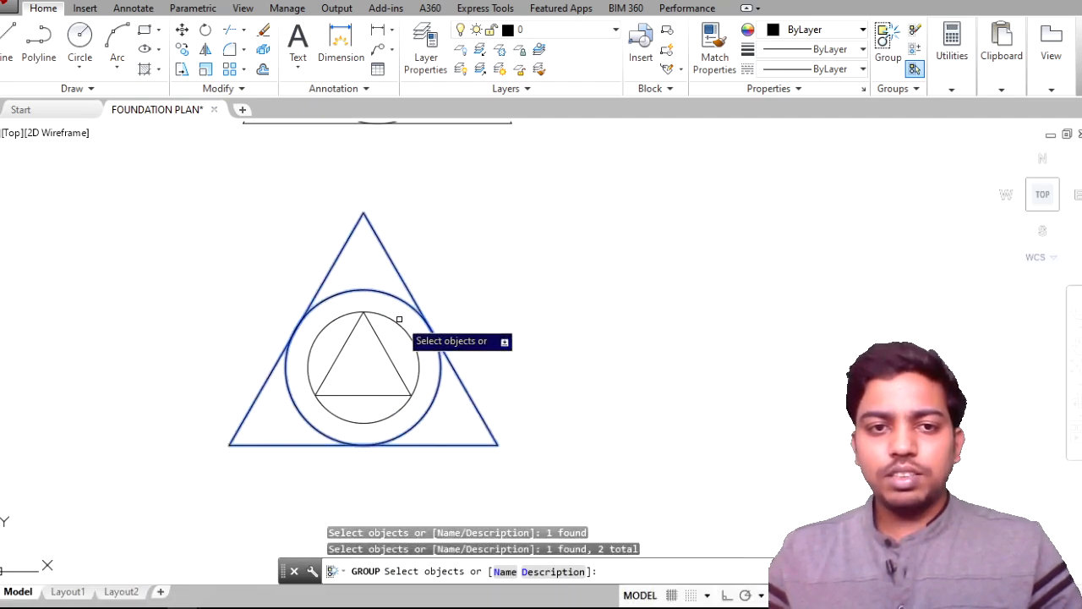
{"action": "left_click", "coordinate": [386, 320]}
{"action": "left_click", "coordinate": [382, 349]}
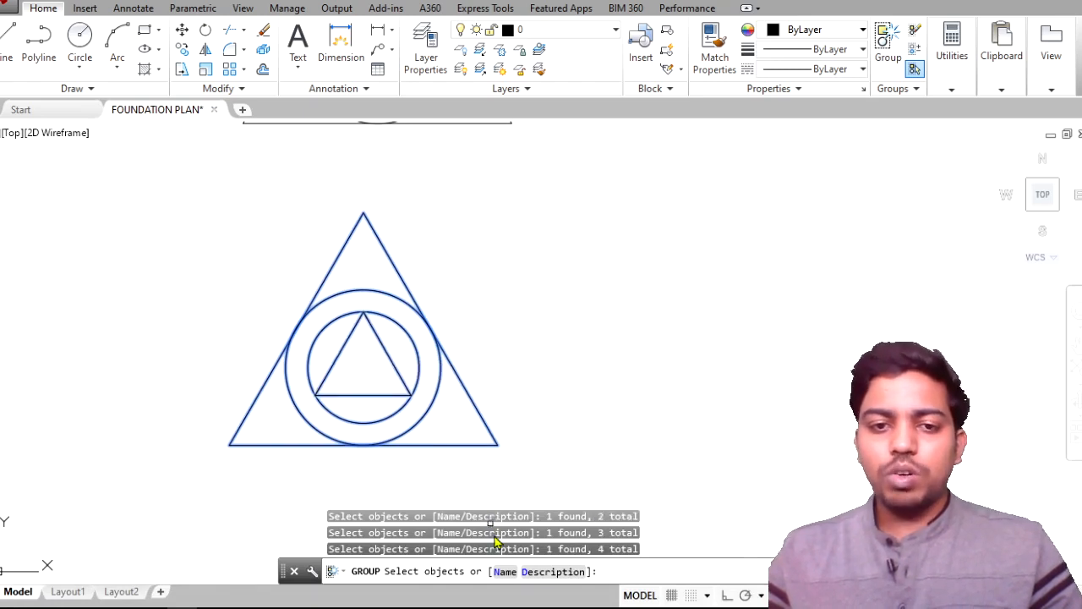
{"action": "left_click", "coordinate": [506, 572]}
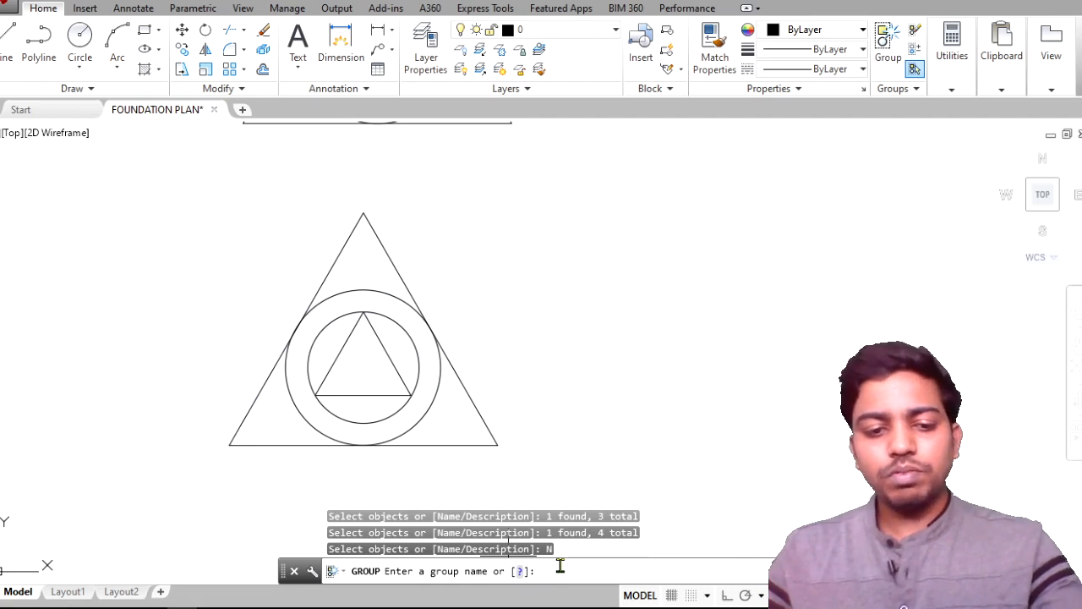
{"action": "type", "text": "error"}
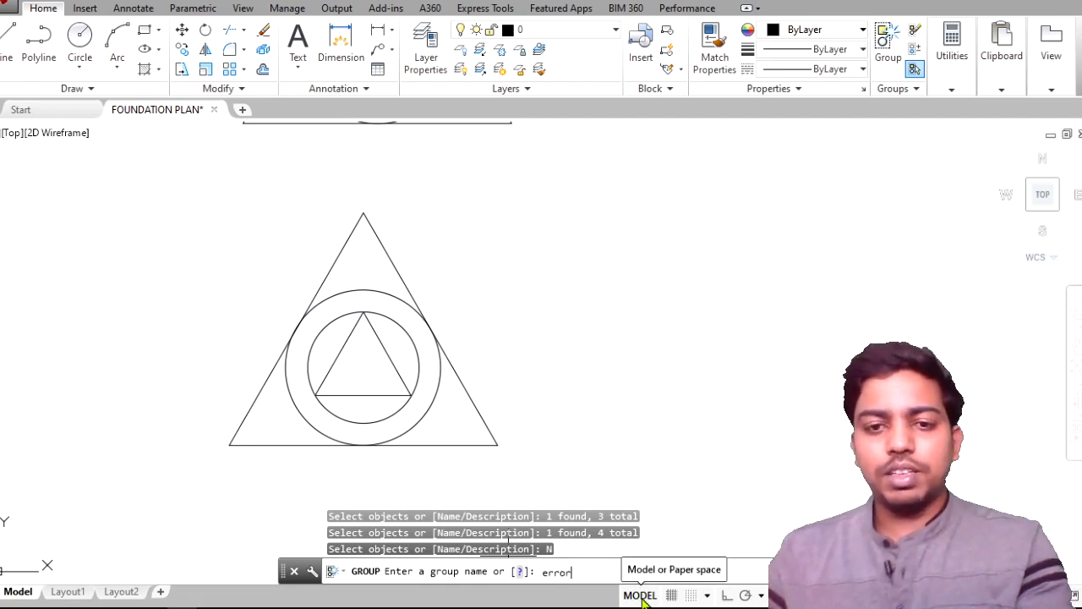
{"action": "key", "text": "Return"}
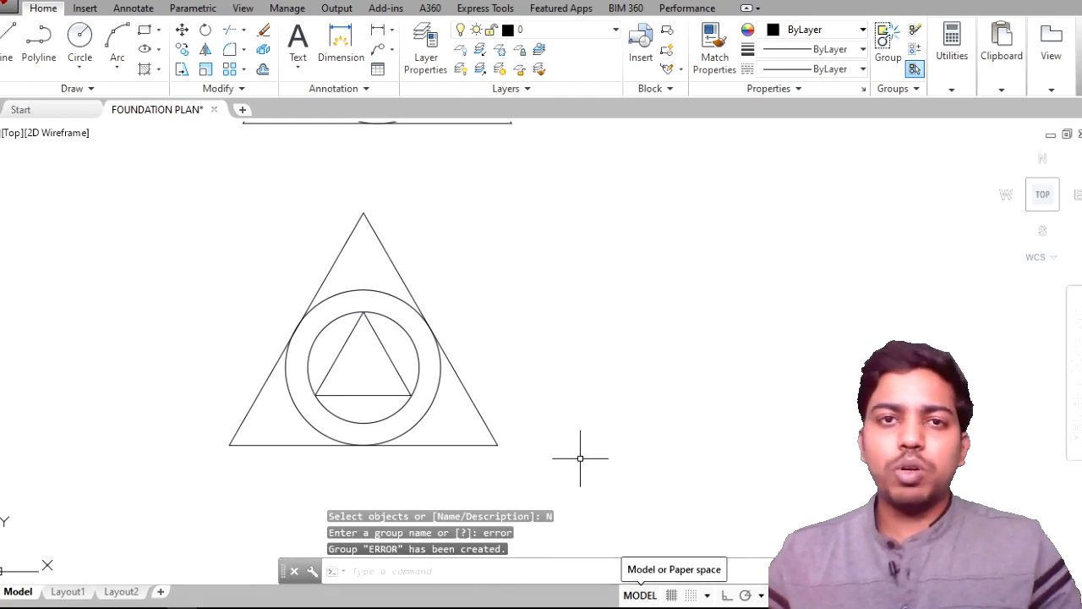
Step: Compare selecting the grouped lower figure with selecting the ungrouped copy's inner triangle, and clear the selection
{"action": "left_click", "coordinate": [397, 270]}
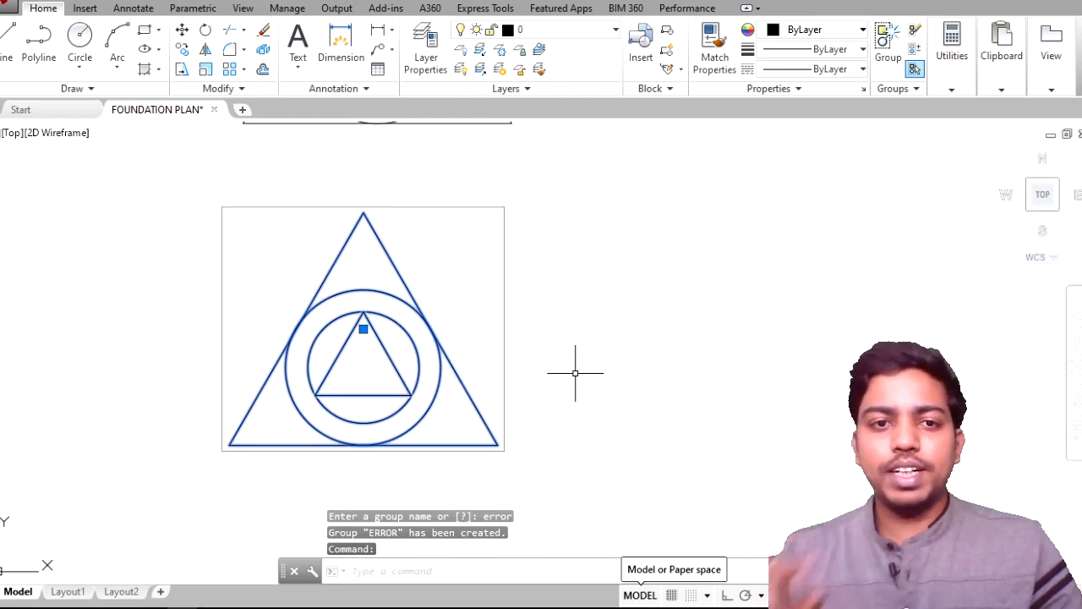
{"action": "key", "text": "Escape"}
{"action": "scroll", "coordinate": [575, 372], "scroll_direction": "down", "scroll_amount": 2}
{"action": "mouse_move", "coordinate": [575, 372]}
{"action": "middle_mouse_down"}
{"action": "mouse_move", "coordinate": [525, 372]}
{"action": "mouse_move", "coordinate": [482, 421]}
{"action": "middle_mouse_up"}
{"action": "left_click", "coordinate": [392, 228]}
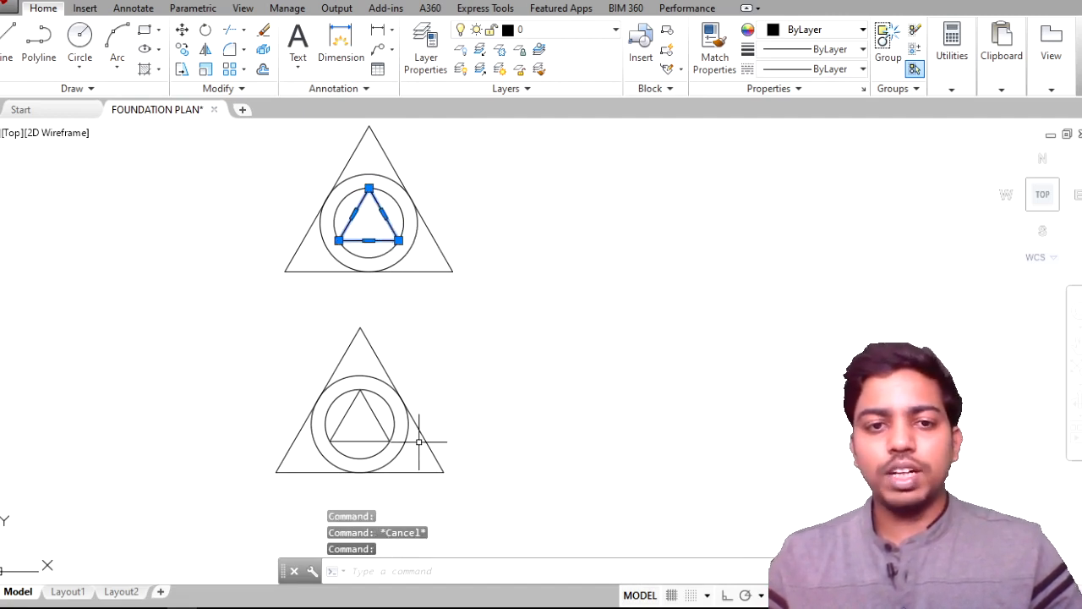
{"action": "left_click", "coordinate": [377, 416]}
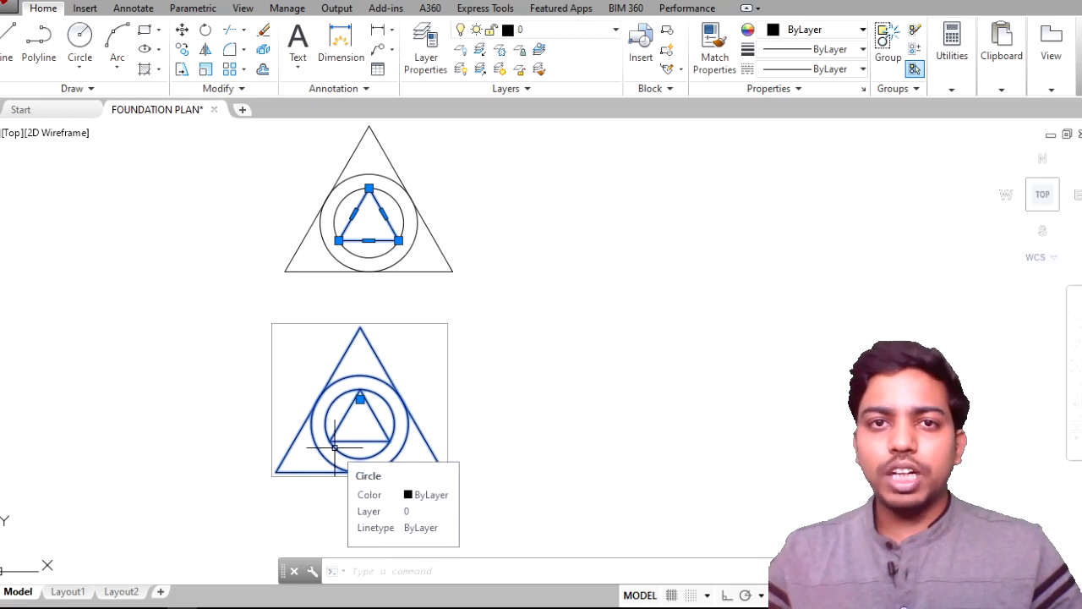
{"action": "key", "text": "Escape"}
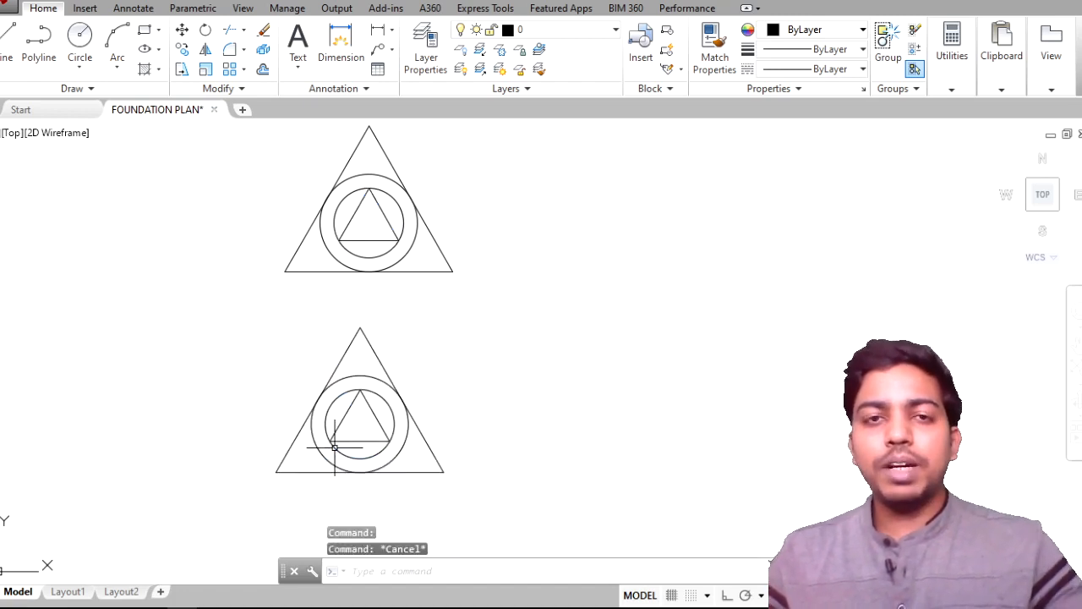
{"action": "scroll", "coordinate": [315, 449], "scroll_direction": "up", "scroll_amount": 4}
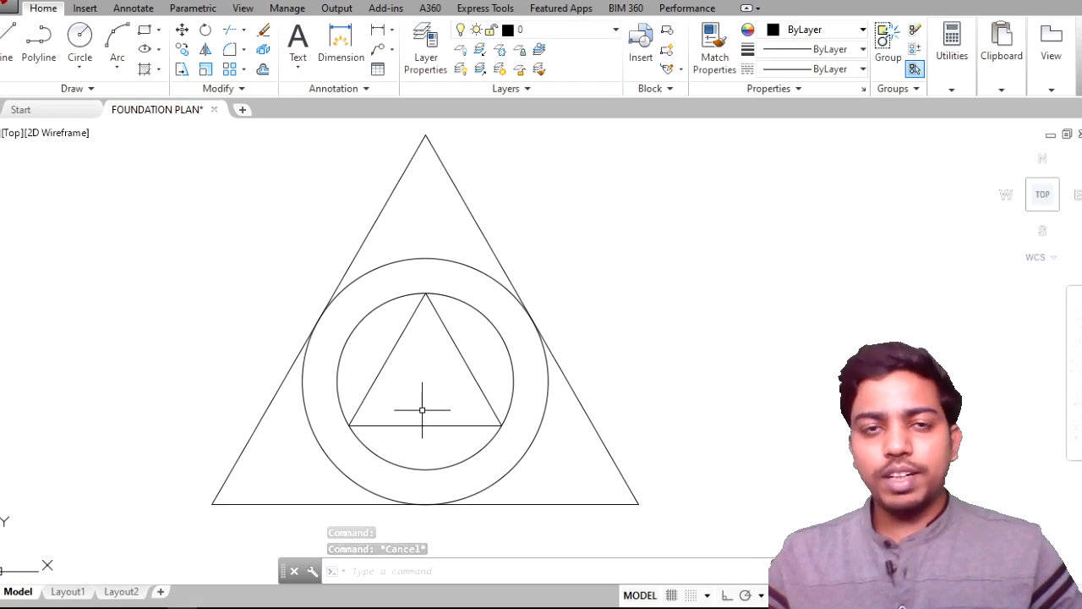
{"action": "scroll", "coordinate": [422, 410], "scroll_direction": "down", "scroll_amount": 2}
{"action": "scroll", "coordinate": [422, 410], "scroll_direction": "down", "scroll_amount": 2}
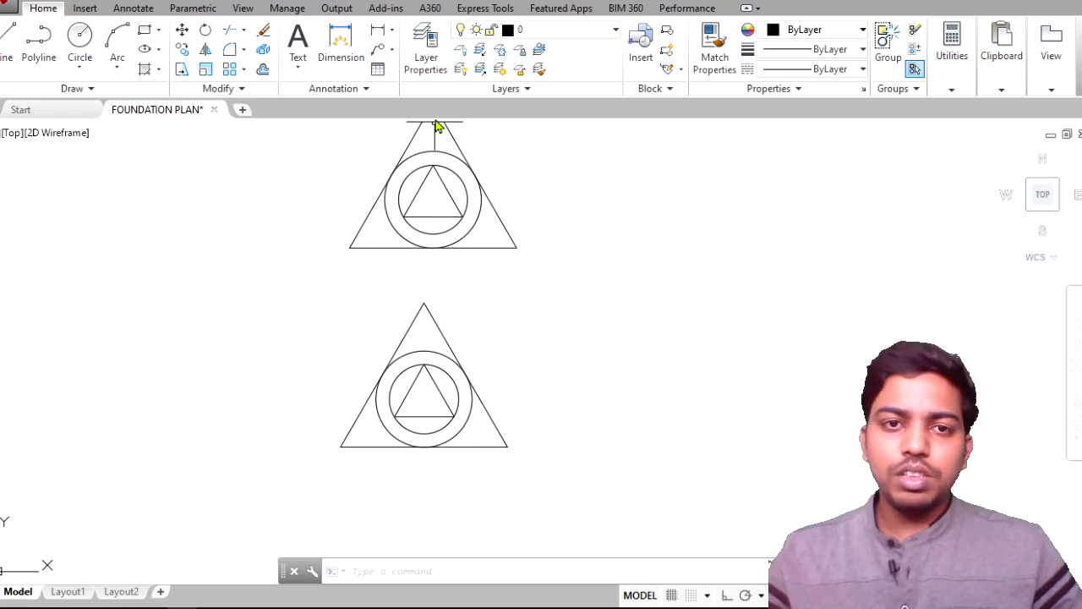
{"action": "scroll", "coordinate": [470, 210], "scroll_direction": "up", "scroll_amount": 2}
{"action": "scroll", "coordinate": [521, 350], "scroll_direction": "down", "scroll_amount": 2}
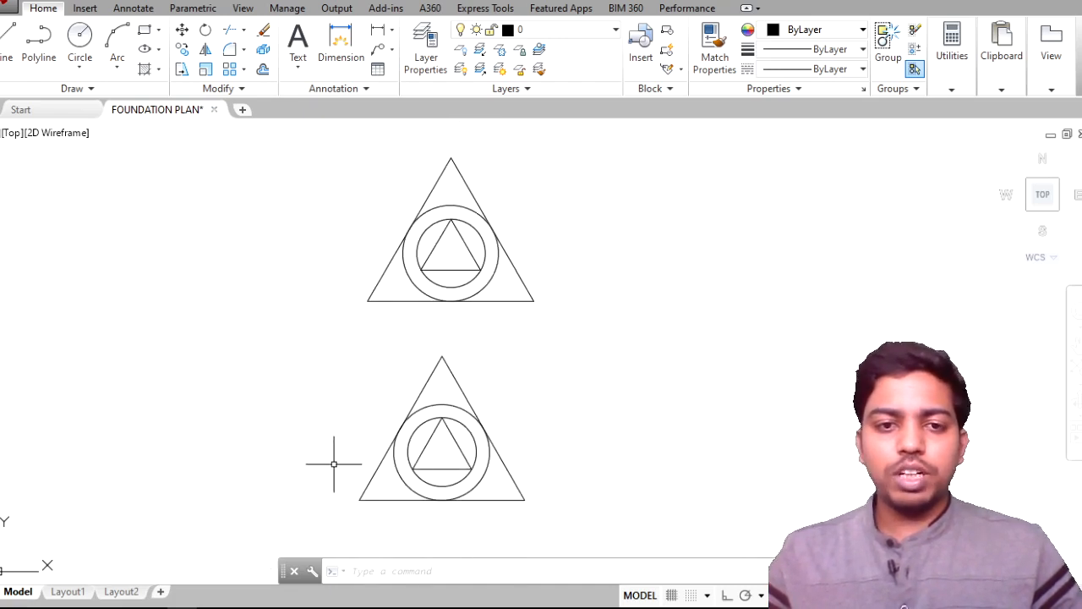
{"action": "mouse_move", "coordinate": [154, 597]}
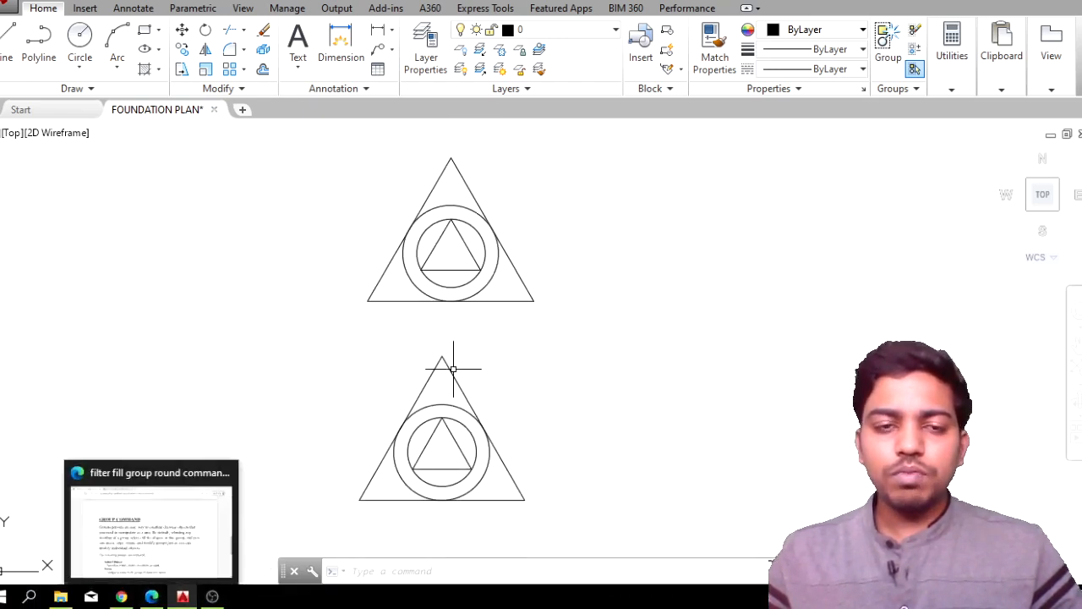
Step: Copy the complete ungrouped upper figure once, placing the copy directly above it
{"action": "middle_click_drag", "start_coordinate": [504, 253], "coordinate": [477, 323]}
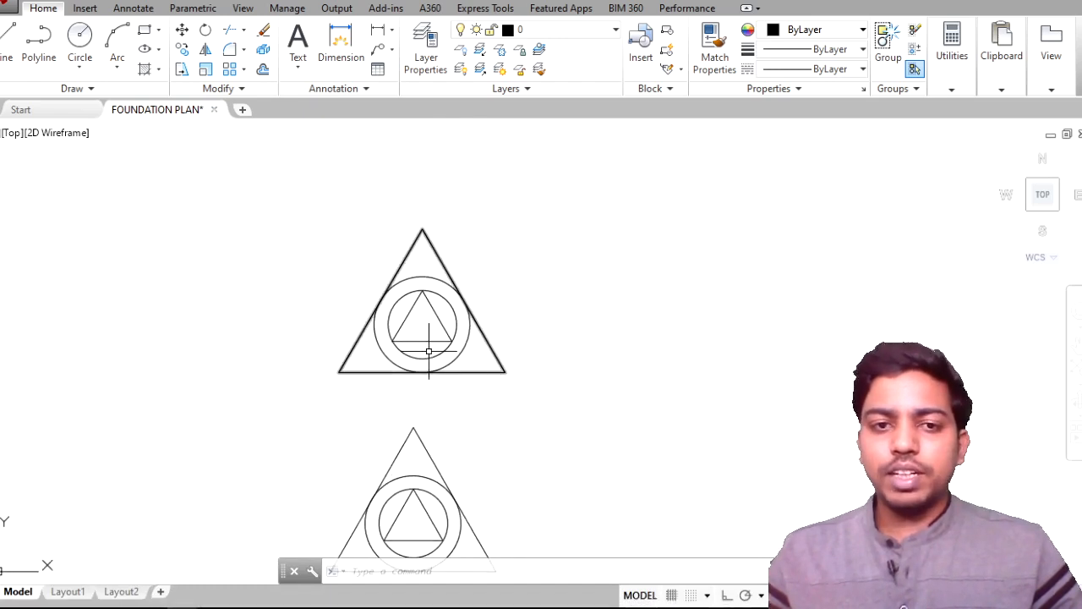
{"action": "left_click", "coordinate": [514, 381]}
{"action": "left_click", "coordinate": [361, 247]}
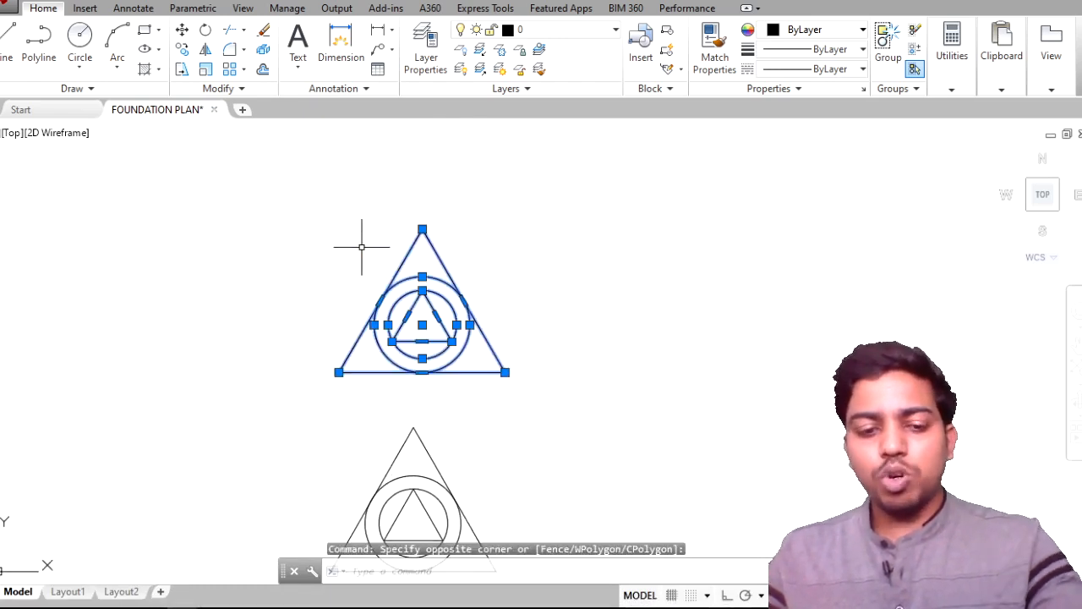
{"action": "type", "text": "co"}
{"action": "key", "text": "Return"}
{"action": "left_click", "coordinate": [430, 329]}
{"action": "middle_click_drag", "start_coordinate": [480, 193], "coordinate": [450, 337]}
{"action": "left_click", "coordinate": [410, 264]}
{"action": "key", "text": "Return"}
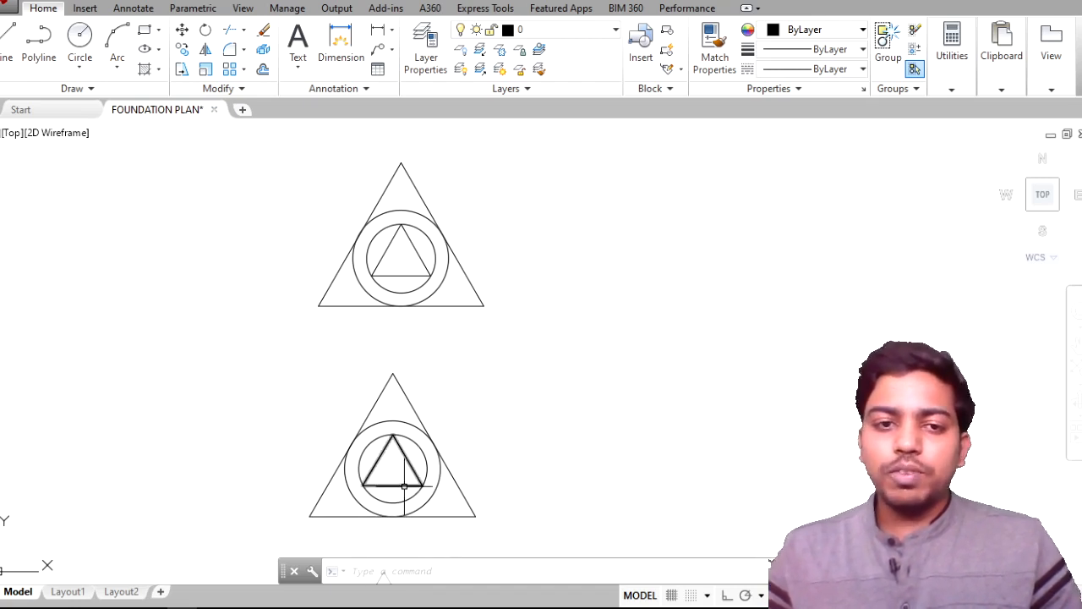
Step: Select the middle figure's outer circle to check that it is a separate object, and clear the selection
{"action": "mouse_move", "coordinate": [404, 486]}
{"action": "middle_mouse_down"}
{"action": "mouse_move", "coordinate": [432, 398]}
{"action": "mouse_move", "coordinate": [450, 445]}
{"action": "middle_mouse_up"}
{"action": "scroll", "coordinate": [463, 462], "scroll_direction": "up", "scroll_amount": 2}
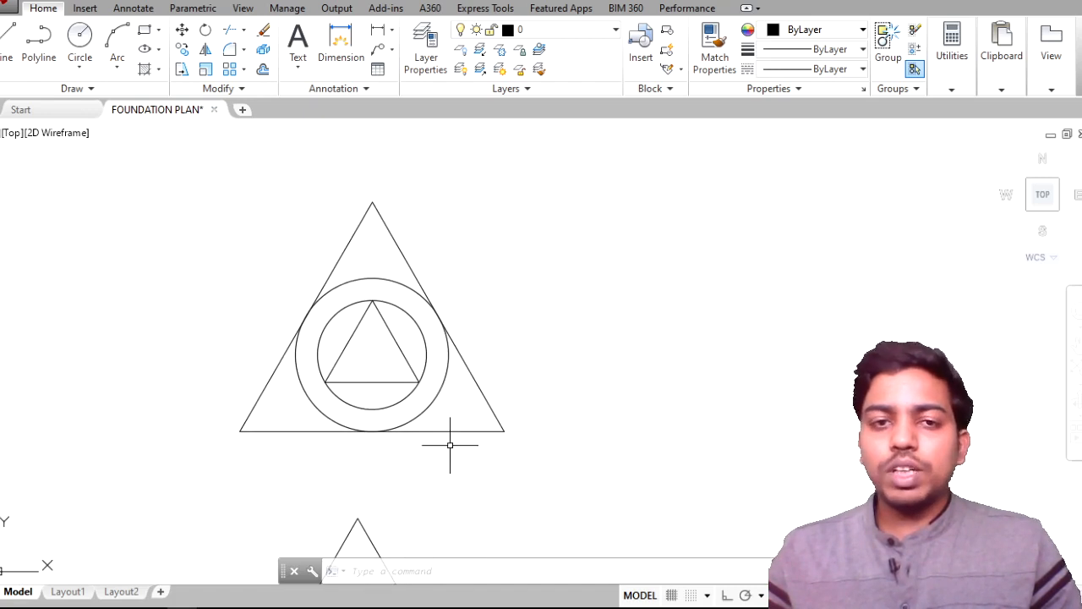
{"action": "left_click", "coordinate": [449, 355]}
{"action": "left_click", "coordinate": [553, 358]}
{"action": "key", "text": "Escape"}
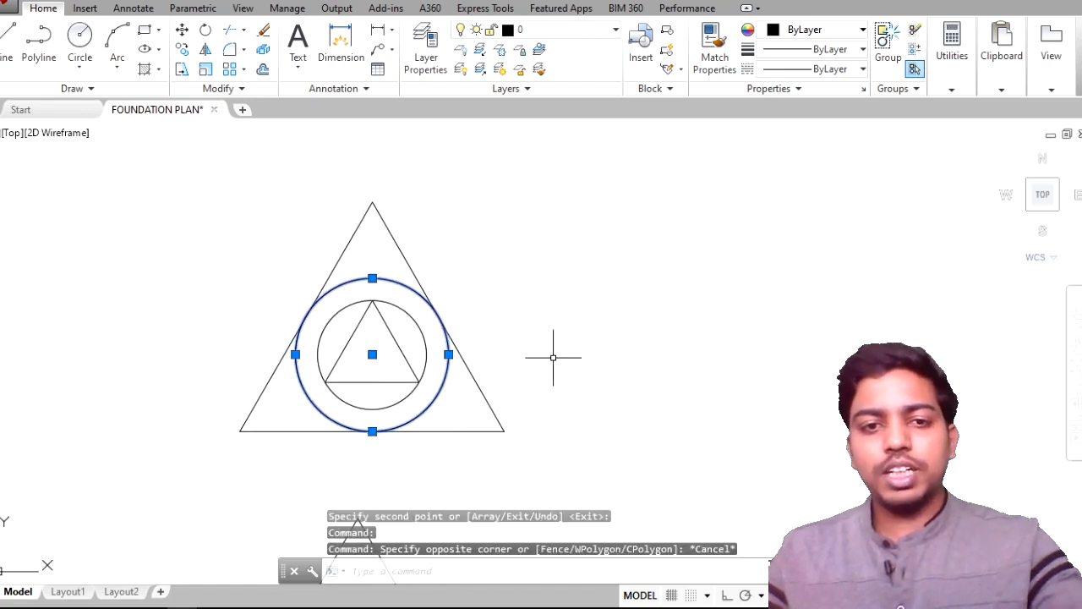
{"action": "key", "text": "Escape"}
Step: Start a block definition named "error" with its base point at the centre of the middle figure's circles
{"action": "type", "text": "b"}
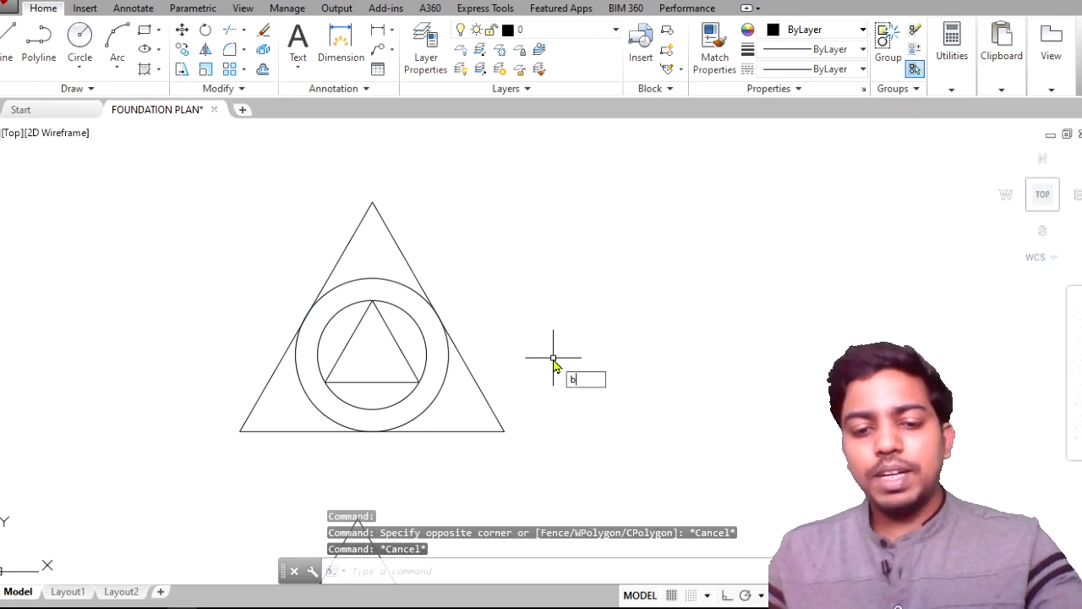
{"action": "type", "text": "loc"}
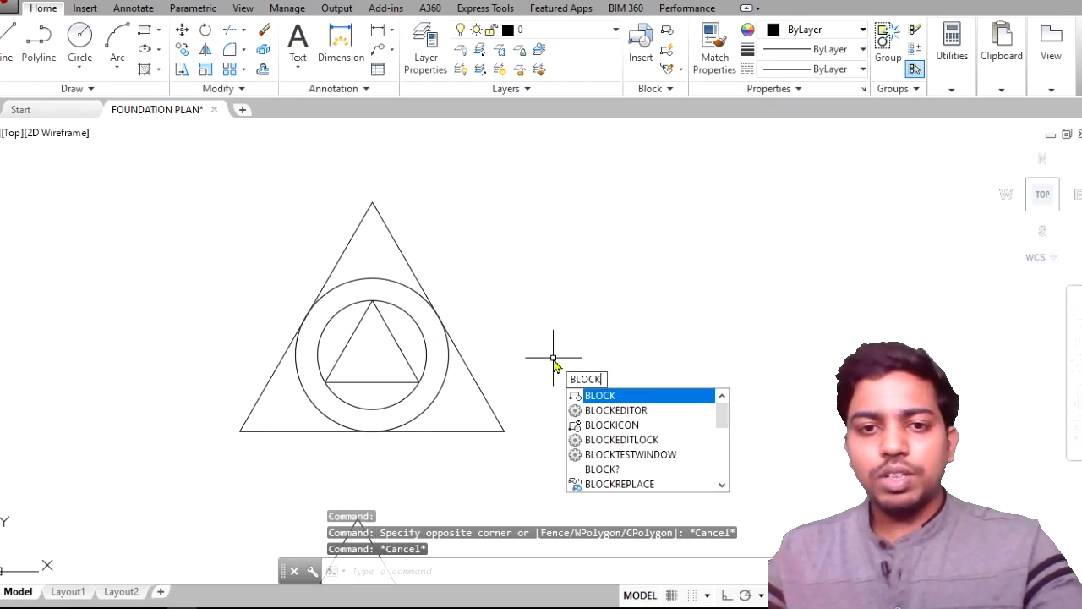
{"action": "type", "text": "k"}
{"action": "key", "text": "Return"}
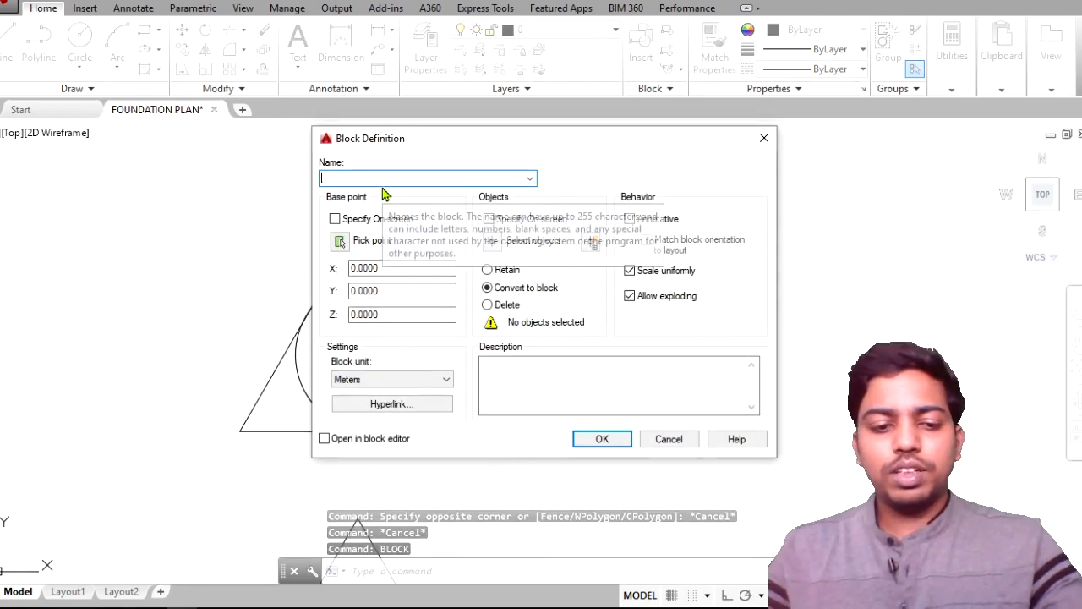
{"action": "type", "text": "error"}
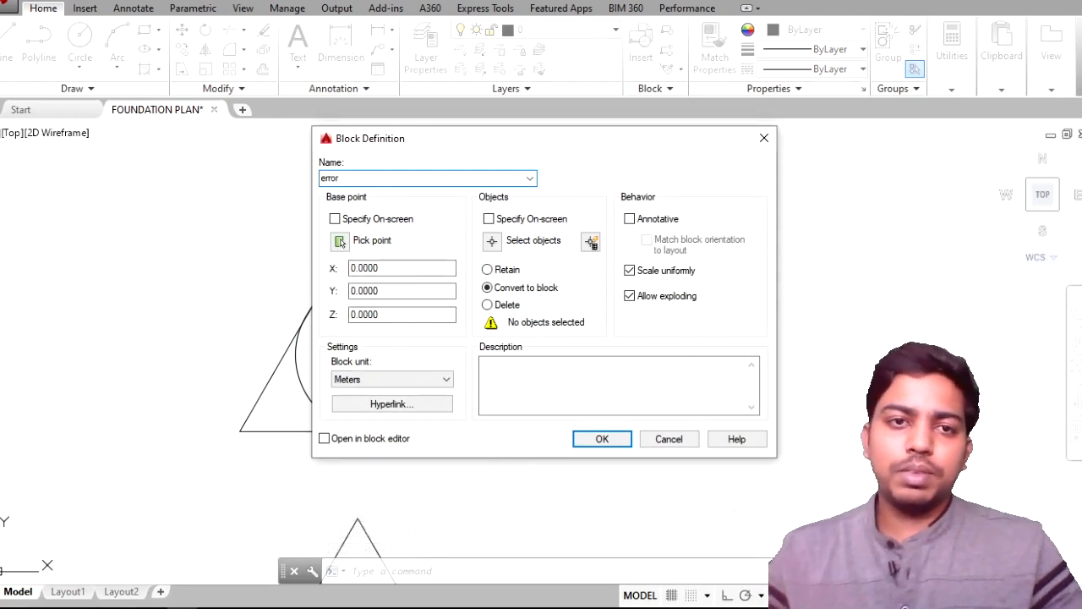
{"action": "left_click", "coordinate": [339, 242]}
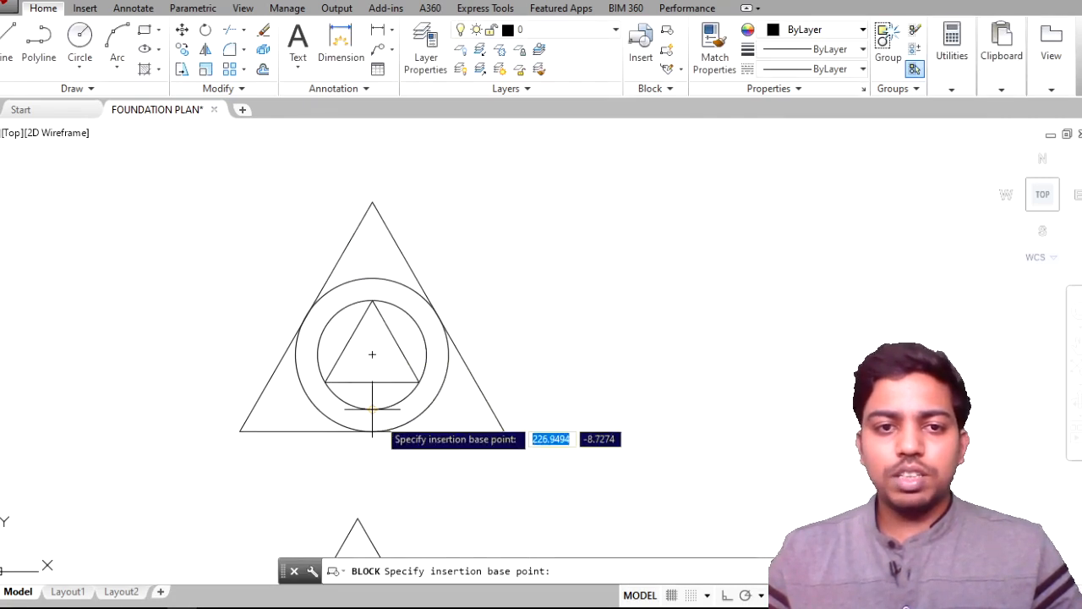
{"action": "left_click", "coordinate": [372, 354]}
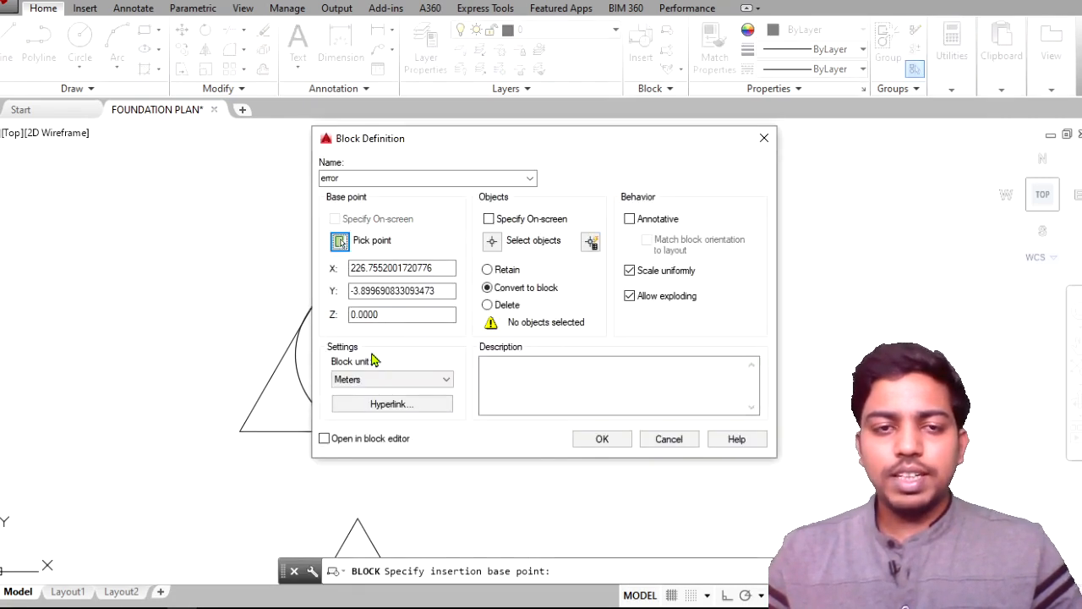
Step: Include all triangles and circles of the middle figure in the block and create it with the Convert to block option
{"action": "left_click", "coordinate": [492, 243]}
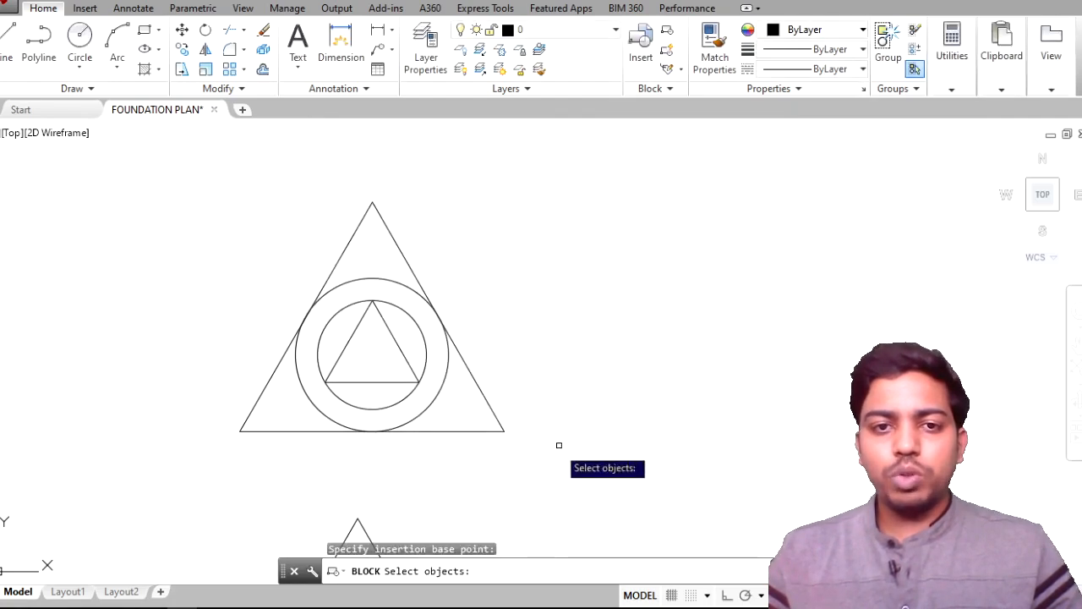
{"action": "left_click", "coordinate": [519, 458]}
{"action": "left_click", "coordinate": [246, 244]}
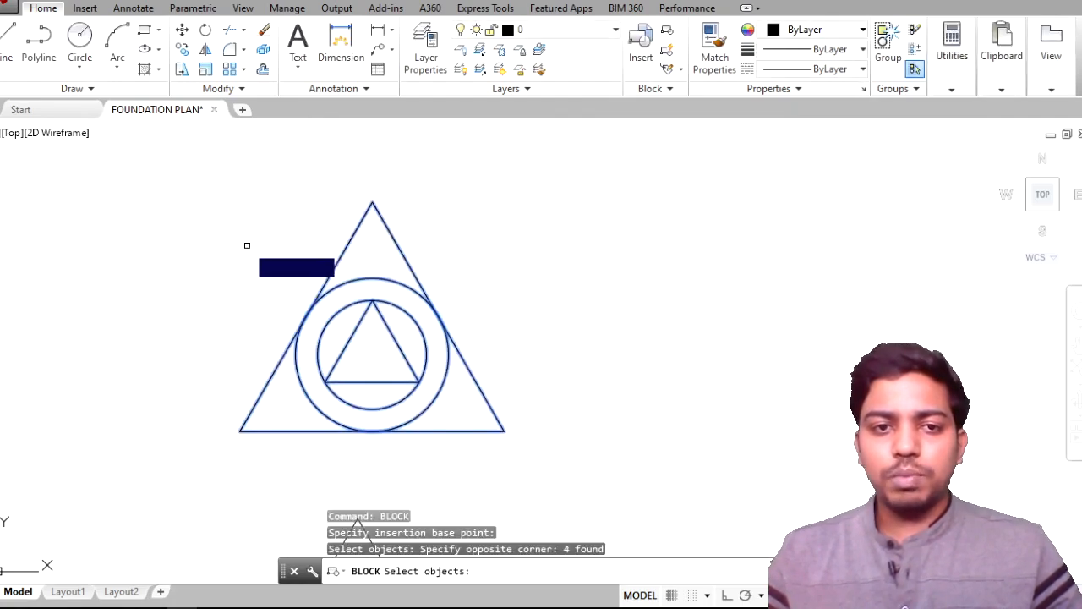
{"action": "key", "text": "Return"}
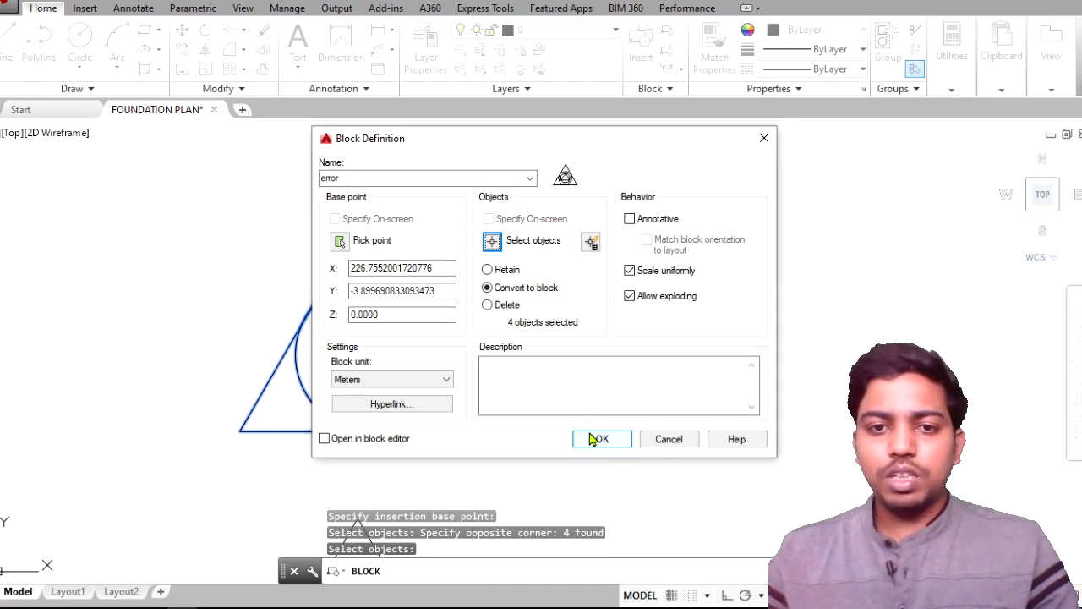
{"action": "left_click", "coordinate": [601, 438]}
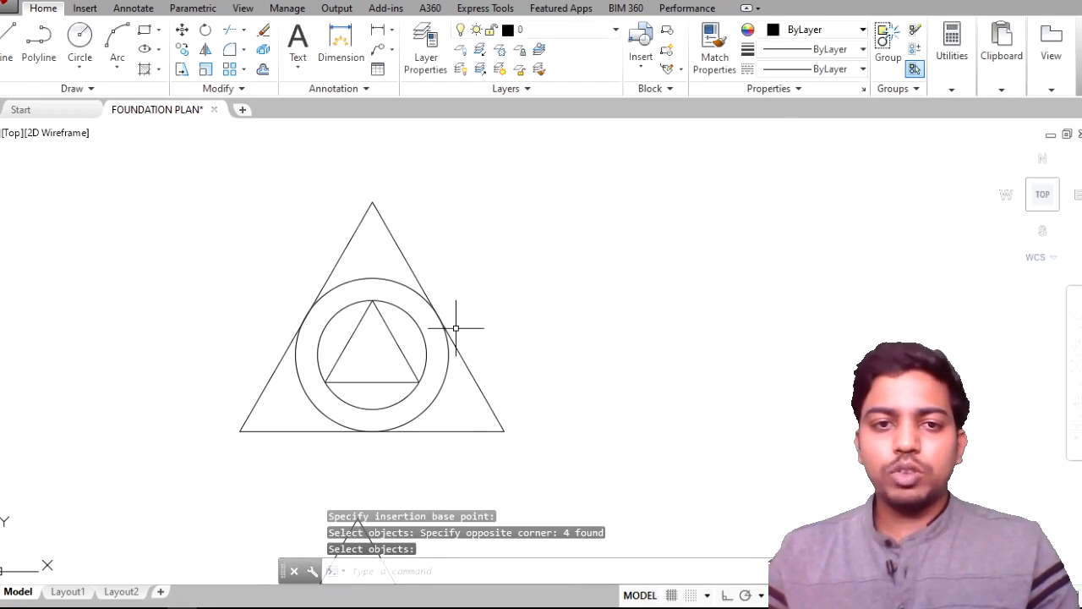
Step: Select the new block by its outer triangle to check that it behaves as one object, and clear the selection
{"action": "left_click", "coordinate": [397, 240]}
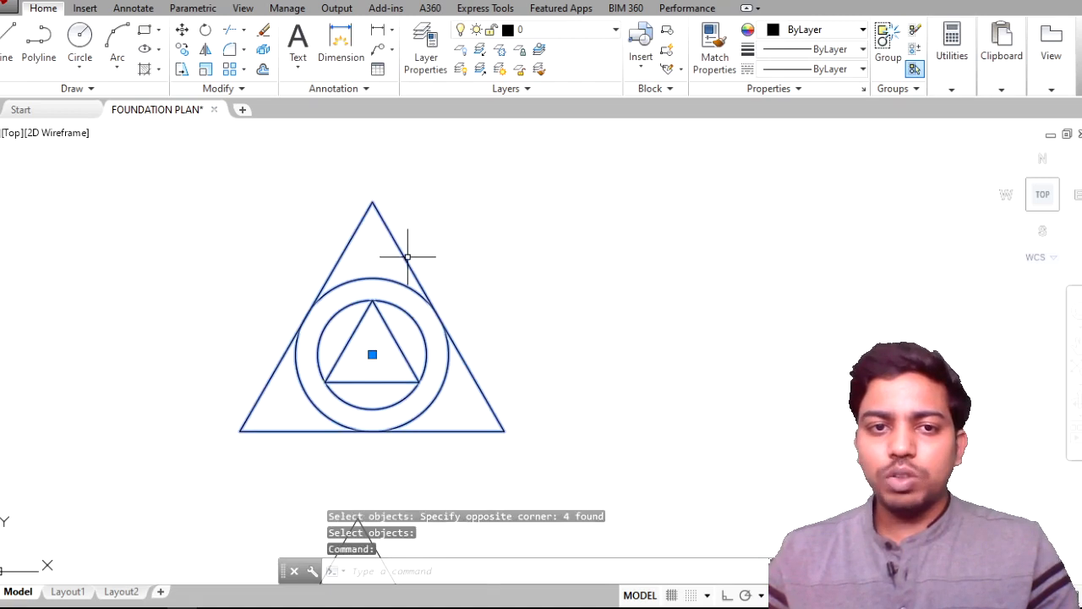
{"action": "scroll", "coordinate": [483, 307], "scroll_direction": "down", "scroll_amount": 4}
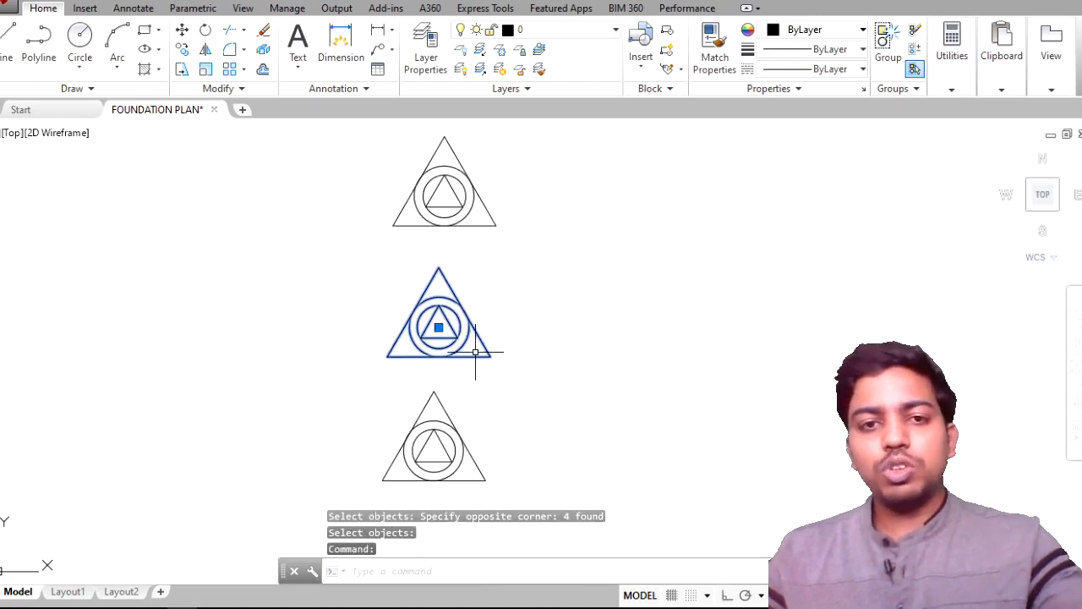
{"action": "key", "text": "Escape"}
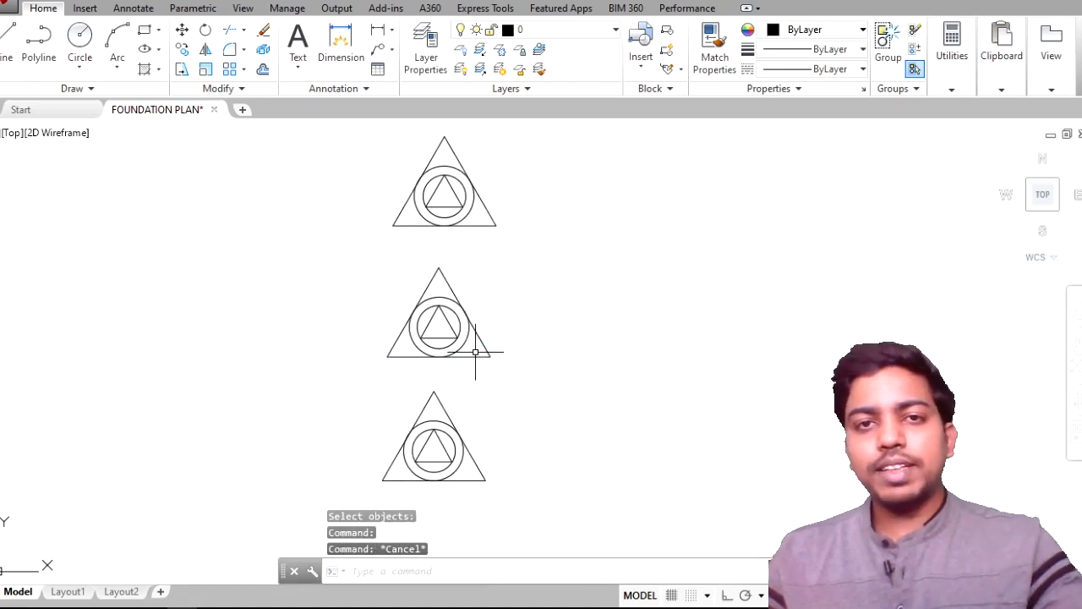
Step: Compare selecting the middle block, the grouped lower figure and the ungrouped upper figure's inner triangle, and clear the selection
{"action": "left_click", "coordinate": [457, 294]}
{"action": "scroll", "coordinate": [448, 330], "scroll_direction": "up", "scroll_amount": 4}
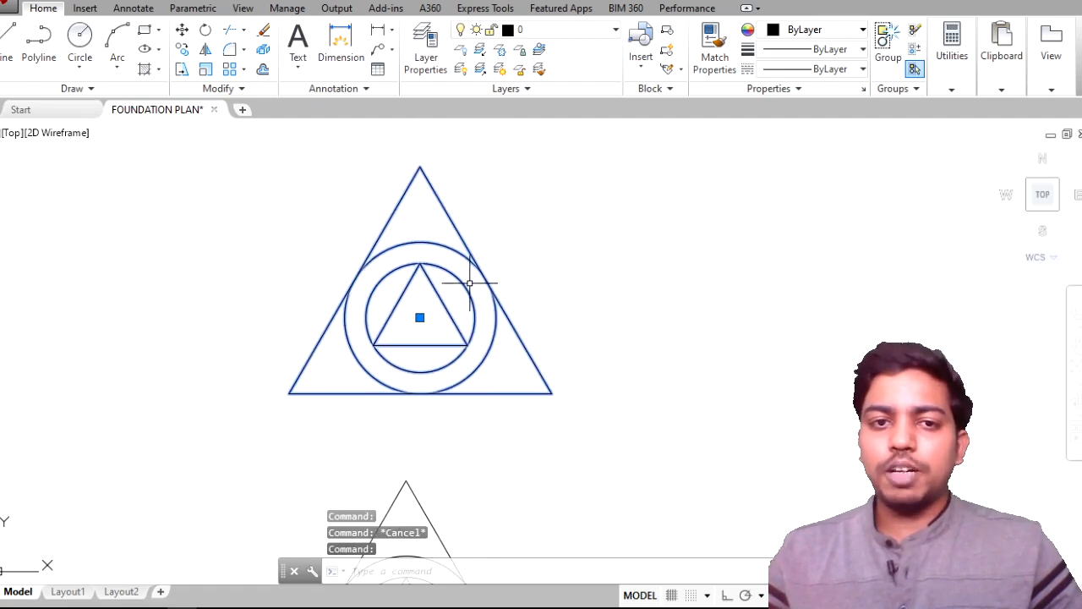
{"action": "middle_click_drag", "start_coordinate": [495, 271], "coordinate": [505, 310]}
{"action": "scroll", "coordinate": [477, 418], "scroll_direction": "down", "scroll_amount": 2}
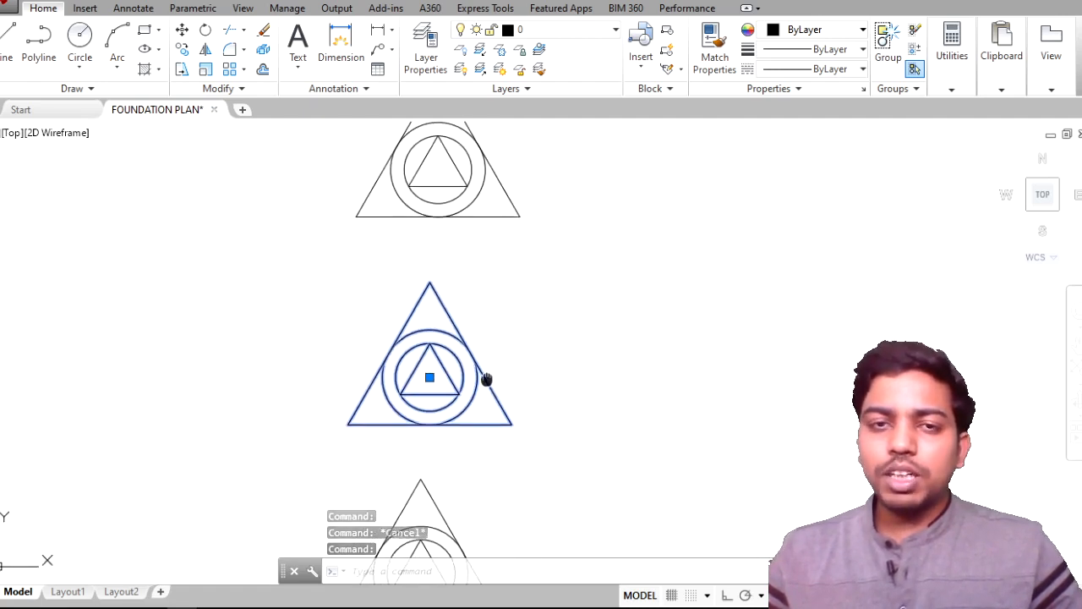
{"action": "middle_click_drag", "start_coordinate": [487, 380], "coordinate": [495, 363]}
{"action": "middle_click_drag", "start_coordinate": [466, 426], "coordinate": [416, 391]}
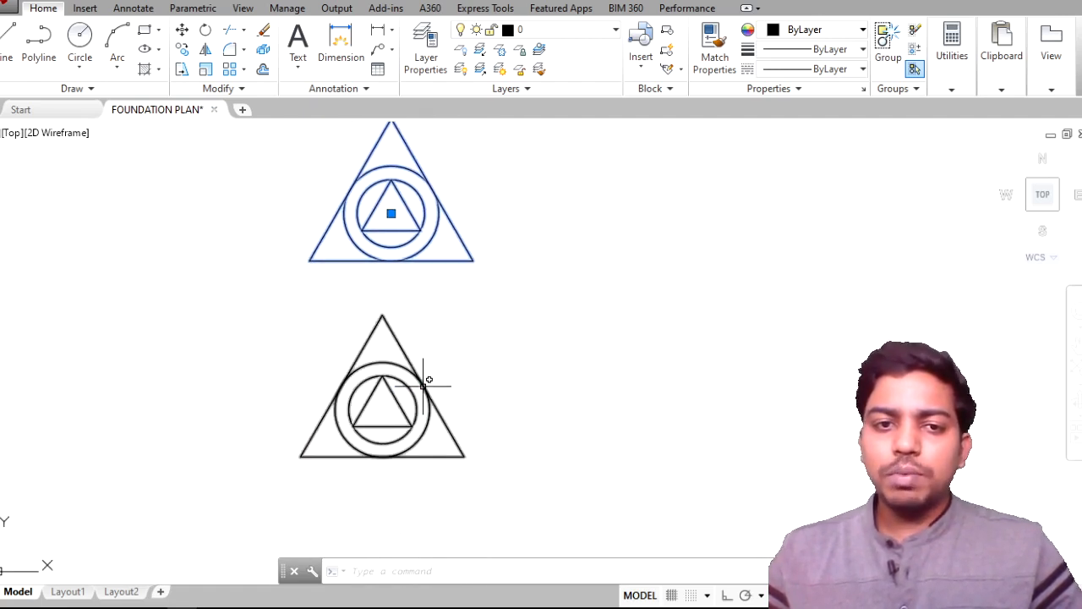
{"action": "left_click", "coordinate": [423, 376]}
{"action": "middle_click_drag", "start_coordinate": [525, 292], "coordinate": [500, 521]}
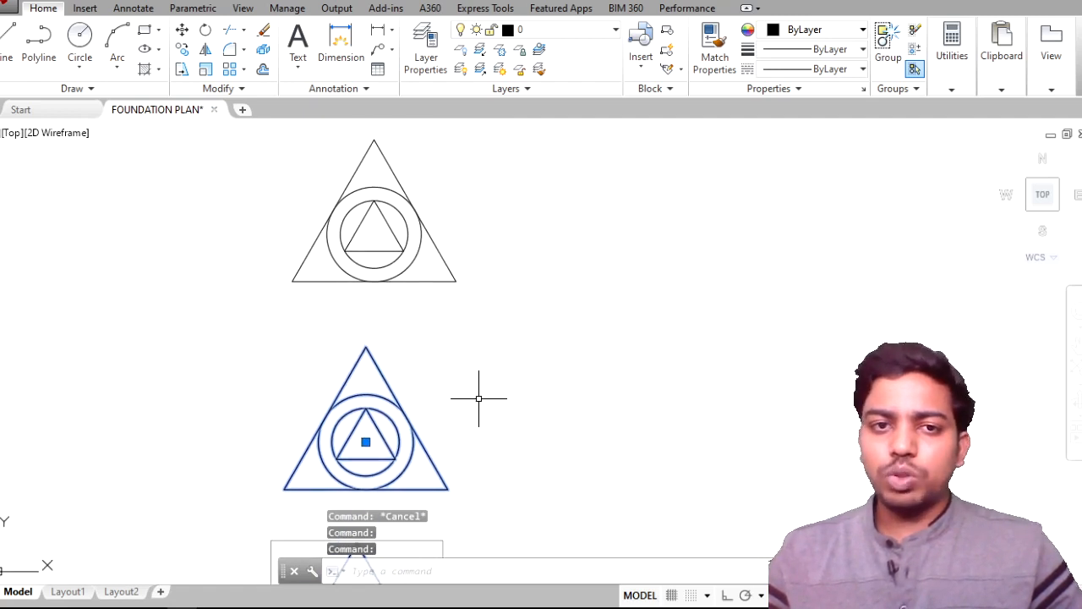
{"action": "left_click", "coordinate": [394, 235]}
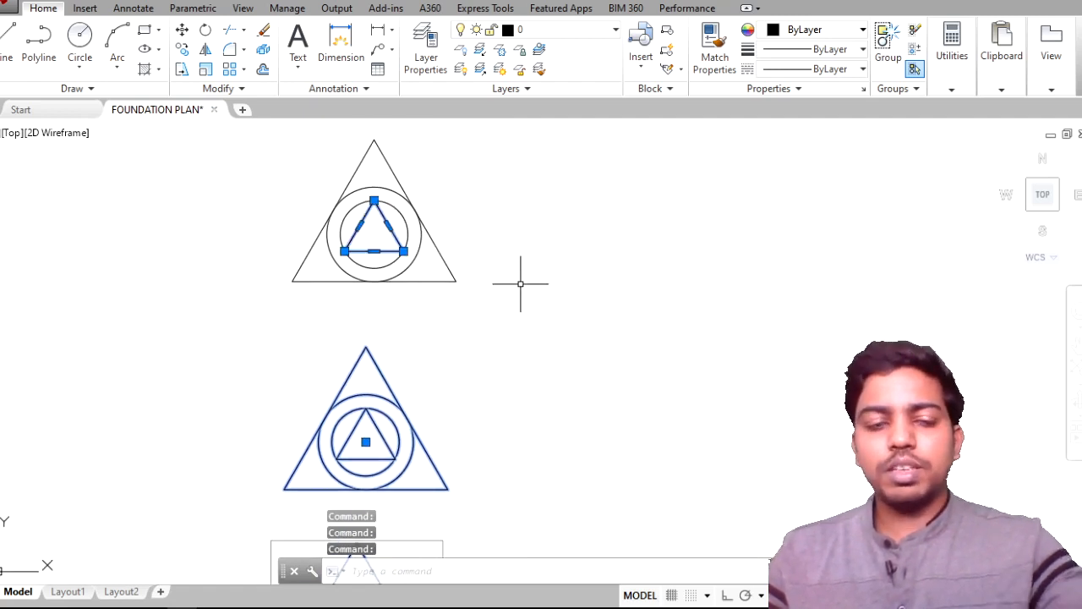
{"action": "key", "text": "Escape"}
{"action": "scroll", "coordinate": [549, 325], "scroll_direction": "down", "scroll_amount": 2}
{"action": "middle_click_drag", "start_coordinate": [566, 378], "coordinate": [518, 326]}
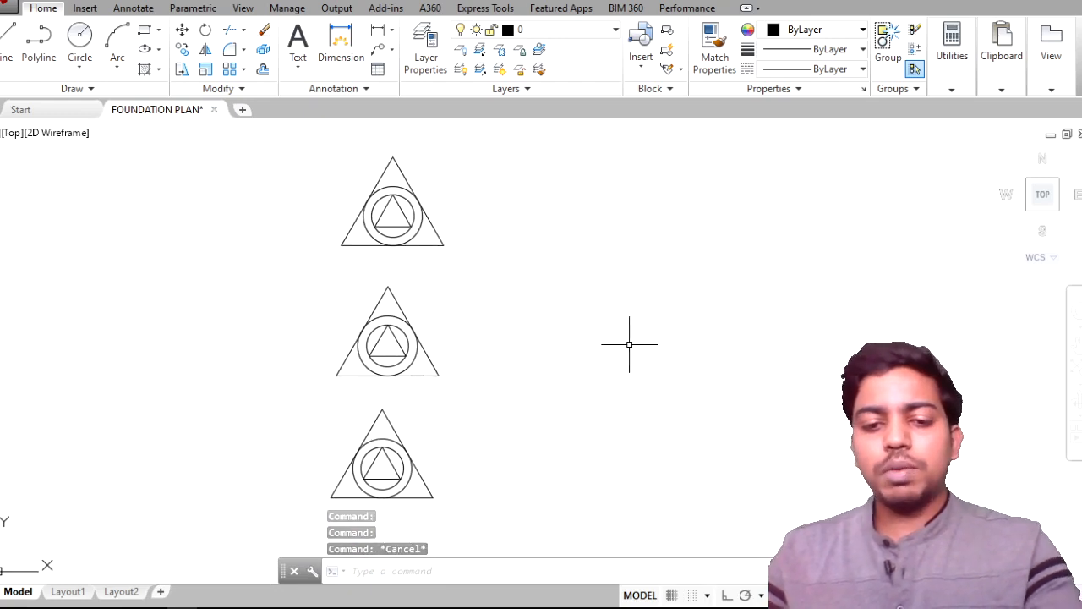
{"action": "key", "text": "Escape"}
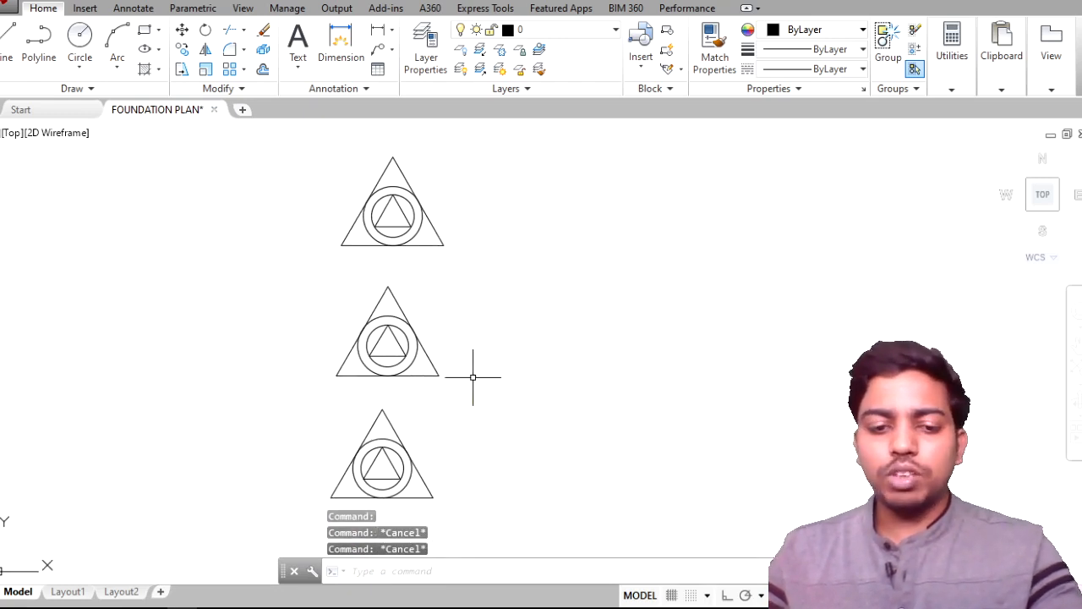
Step: Insert the block "error" at scale 1 and rotation 0 in the empty area to the right of the three figures
{"action": "type", "text": "inse"}
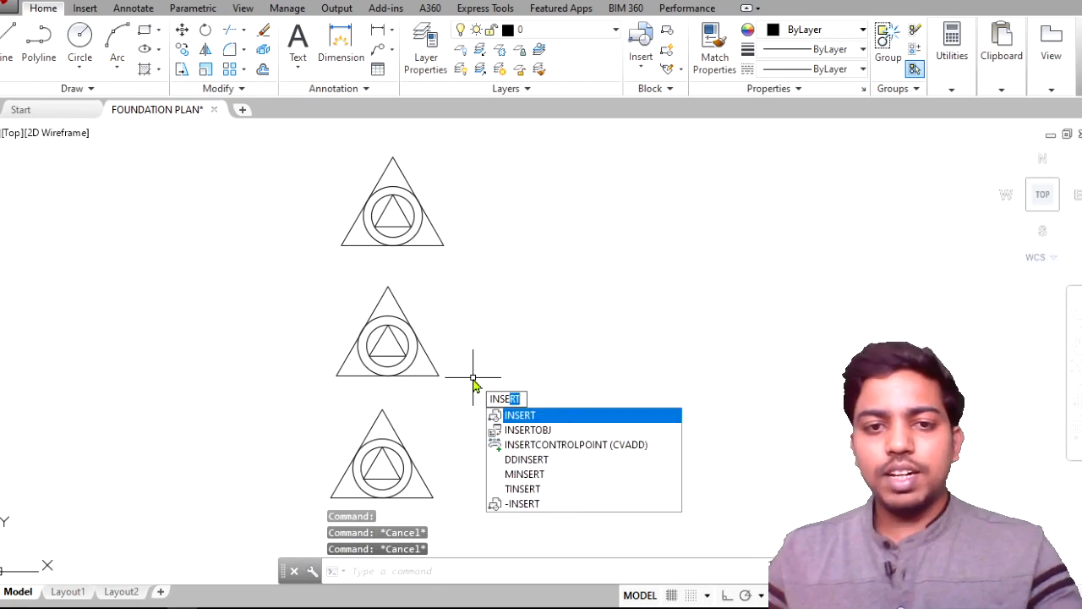
{"action": "left_click", "coordinate": [589, 415]}
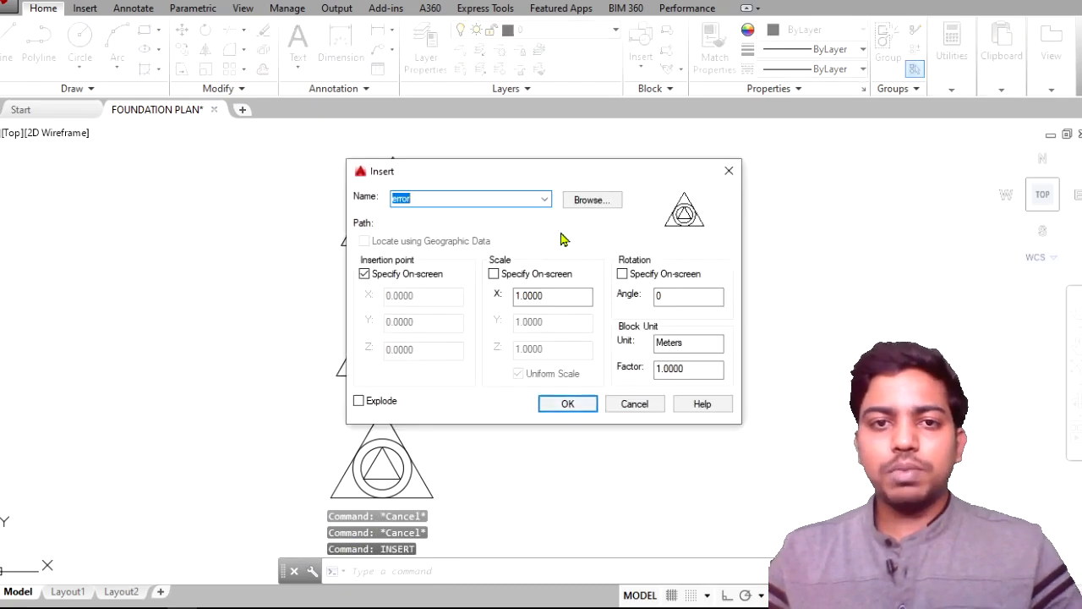
{"action": "left_click", "coordinate": [579, 405]}
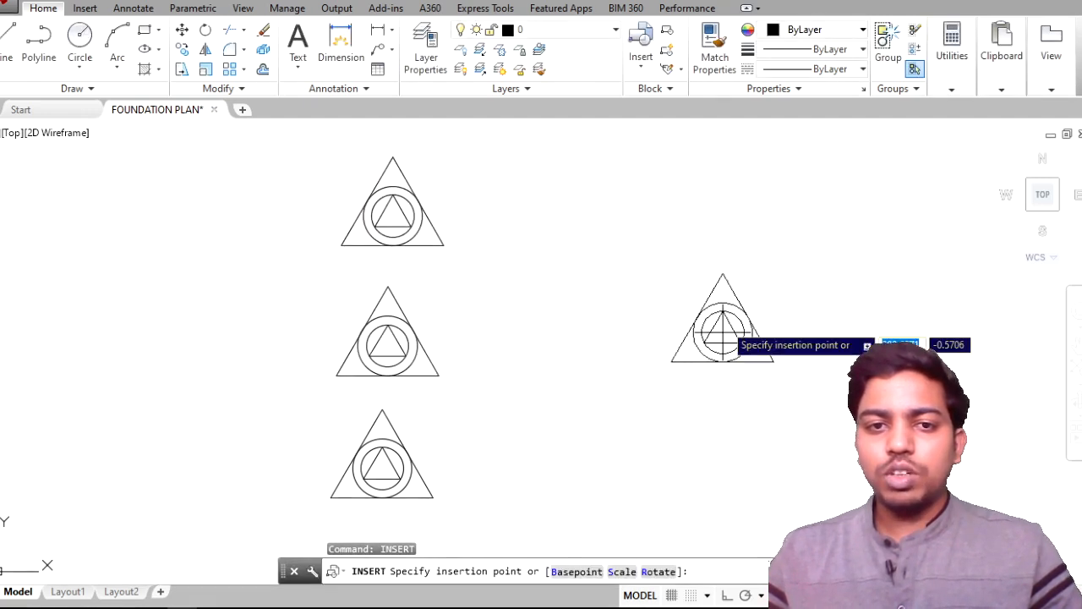
{"action": "left_click", "coordinate": [715, 313]}
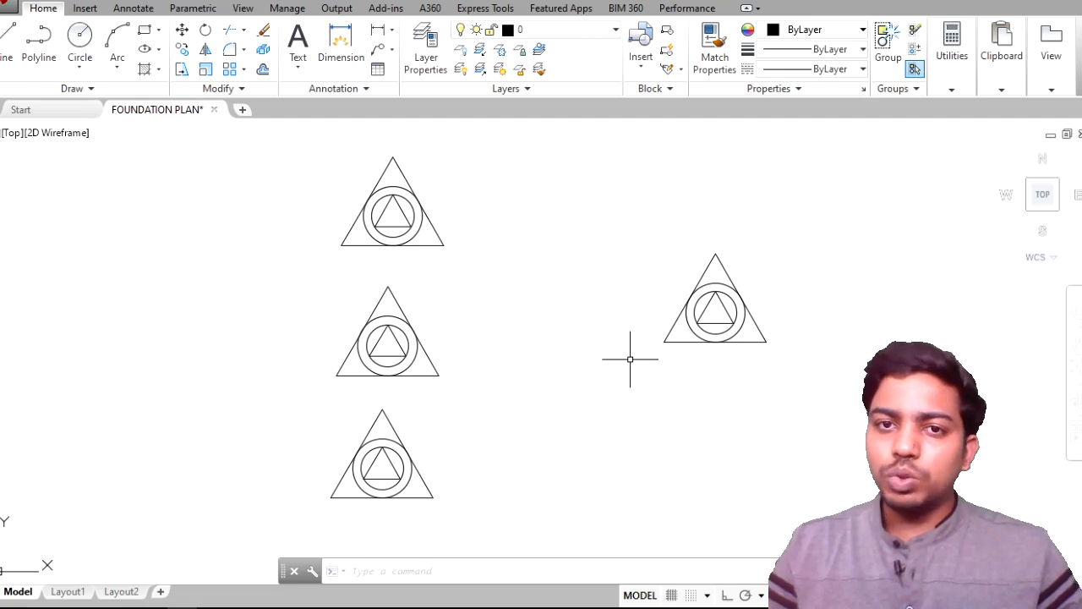
Step: Switch to the PDF notes in the Edge browser at the Group Command section
{"action": "mouse_move", "coordinate": [565, 608]}
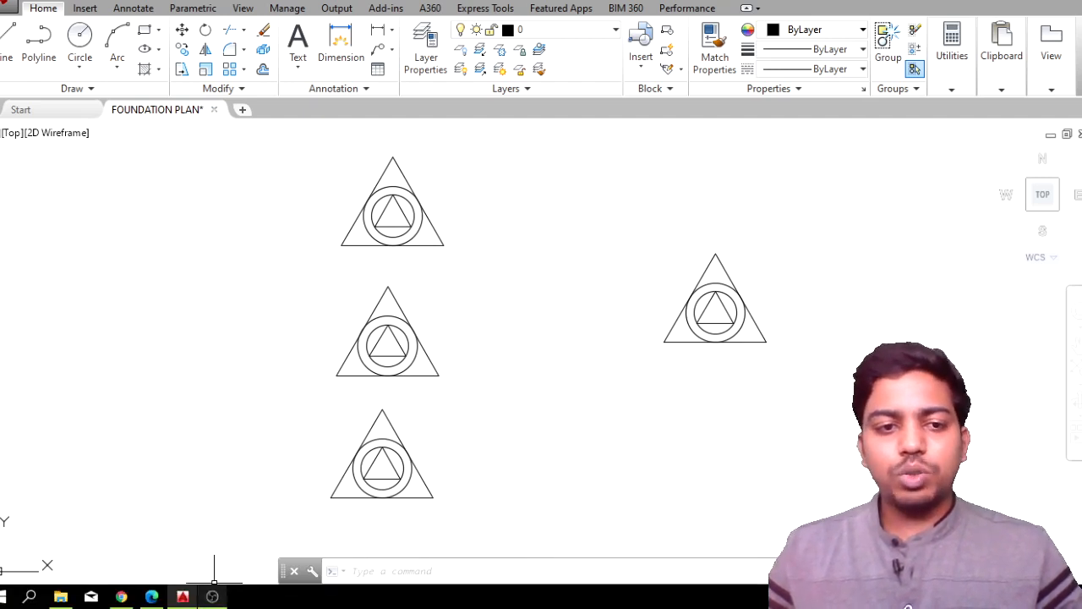
{"action": "left_click", "coordinate": [151, 597]}
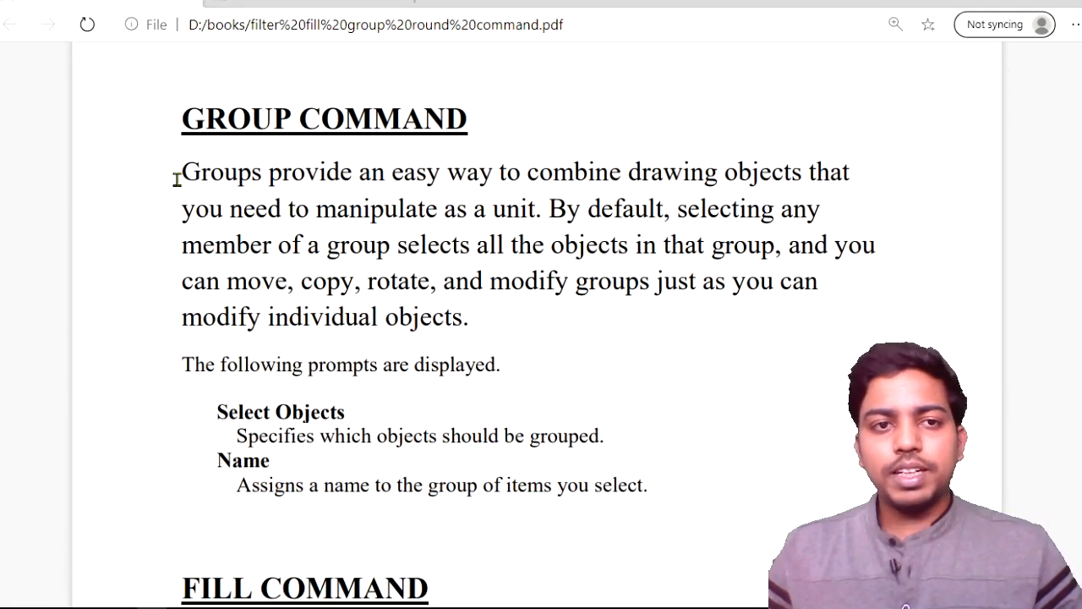
Step: Read the Group Command description and its Select Objects and Name prompts in the notes, highlighting the passages
{"action": "left_click_drag", "start_coordinate": [172, 172], "coordinate": [196, 178]}
{"action": "mouse_move", "coordinate": [345, 177]}
{"action": "left_mouse_down"}
{"action": "mouse_move", "coordinate": [532, 144]}
{"action": "mouse_move", "coordinate": [831, 160]}
{"action": "mouse_move", "coordinate": [459, 210]}
{"action": "mouse_move", "coordinate": [508, 223]}
{"action": "mouse_move", "coordinate": [792, 212]}
{"action": "mouse_move", "coordinate": [451, 213]}
{"action": "mouse_move", "coordinate": [382, 227]}
{"action": "mouse_move", "coordinate": [443, 244]}
{"action": "mouse_move", "coordinate": [768, 250]}
{"action": "mouse_move", "coordinate": [708, 280]}
{"action": "mouse_move", "coordinate": [660, 284]}
{"action": "left_mouse_up"}
{"action": "left_click_drag", "start_coordinate": [501, 326], "coordinate": [476, 322]}
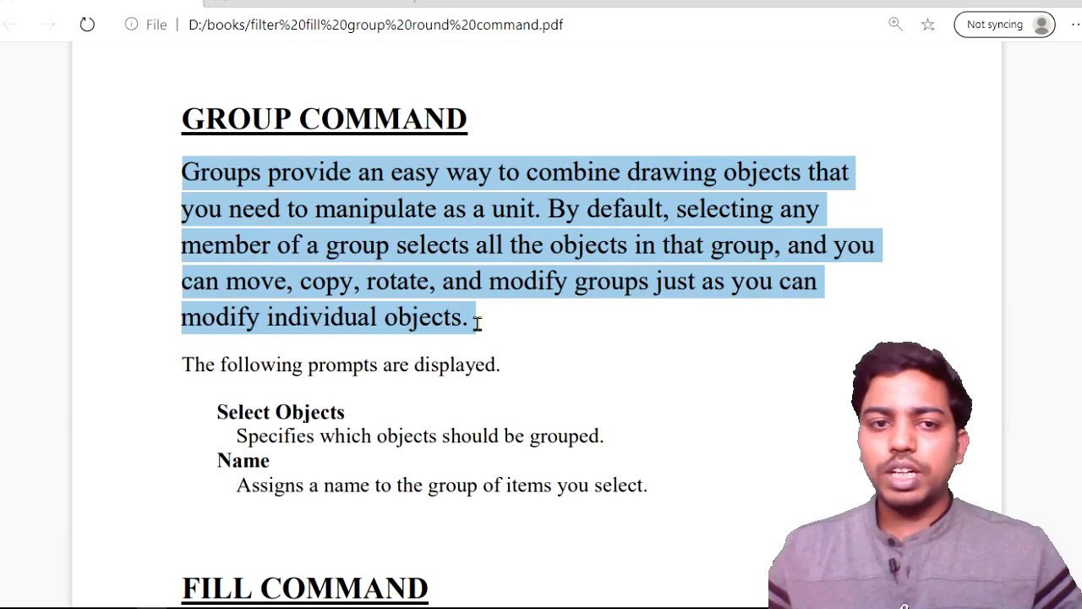
{"action": "left_click", "coordinate": [553, 296]}
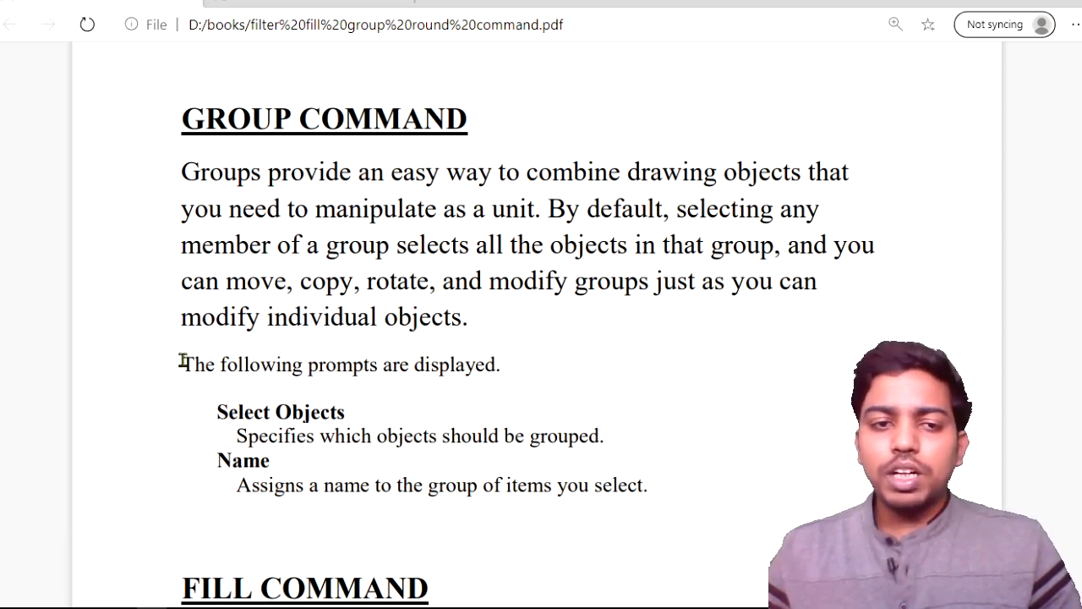
{"action": "left_click_drag", "start_coordinate": [218, 410], "coordinate": [369, 423]}
{"action": "left_click", "coordinate": [375, 441]}
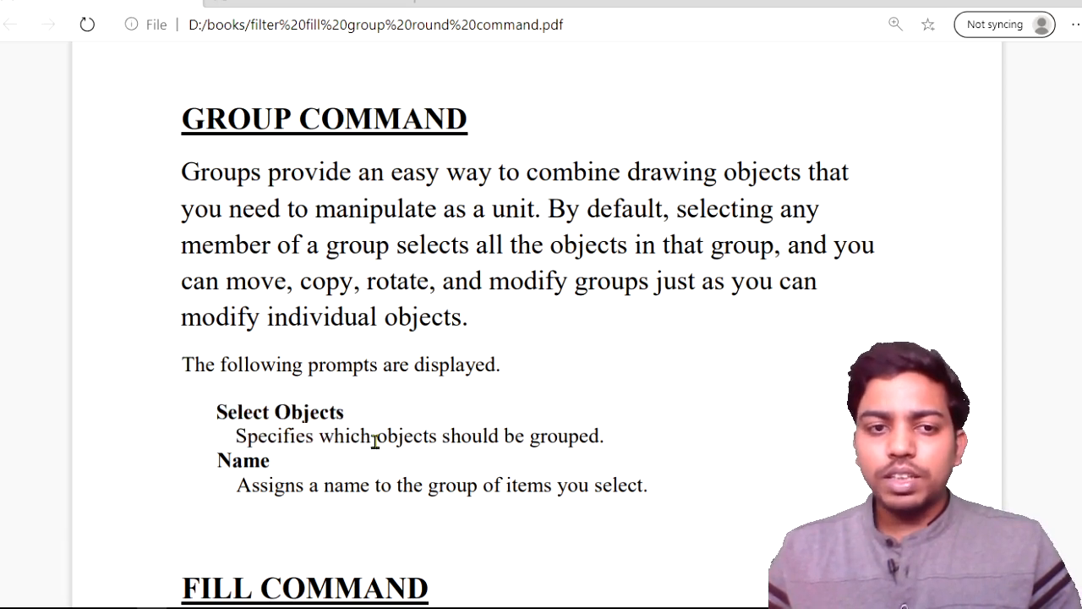
{"action": "left_click_drag", "start_coordinate": [214, 451], "coordinate": [326, 484]}
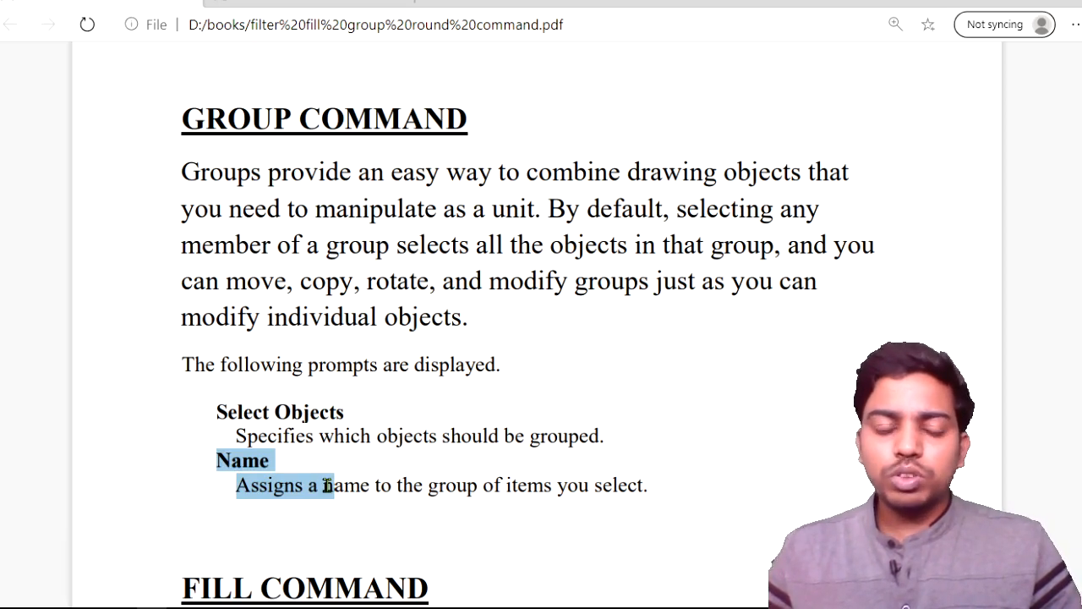
Step: Go on to the Fill Command heading in the notes and switch back to the FOUNDATION PLAN drawing in AutoCAD
{"action": "scroll", "coordinate": [339, 453], "scroll_direction": "down", "scroll_amount": 4}
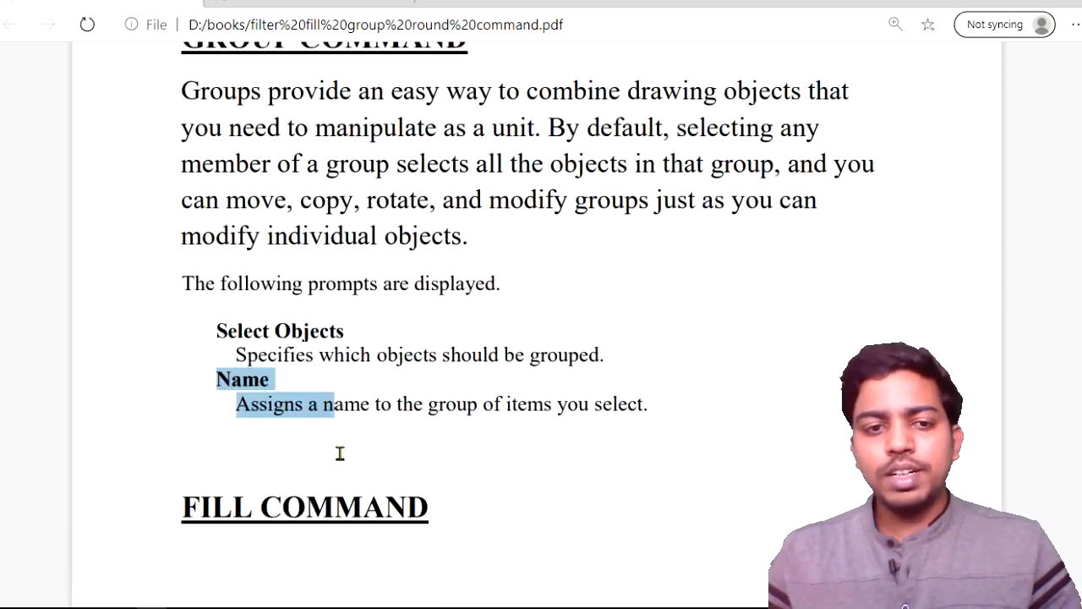
{"action": "scroll", "coordinate": [339, 452], "scroll_direction": "down", "scroll_amount": 1}
{"action": "left_click", "coordinate": [339, 457]}
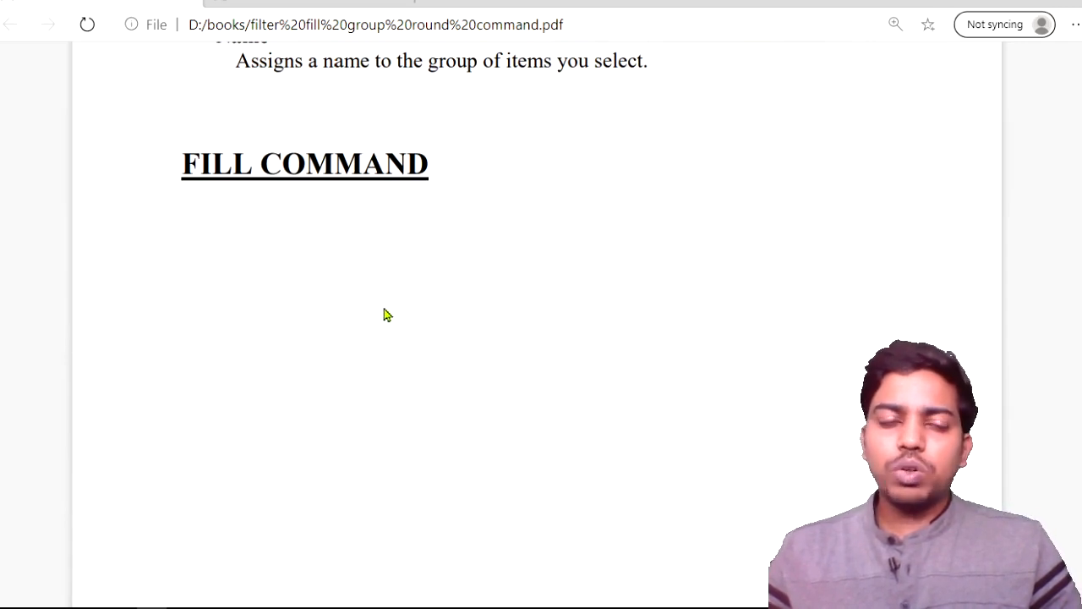
{"action": "scroll", "coordinate": [384, 313], "scroll_direction": "down", "scroll_amount": 1}
{"action": "mouse_move", "coordinate": [330, 608]}
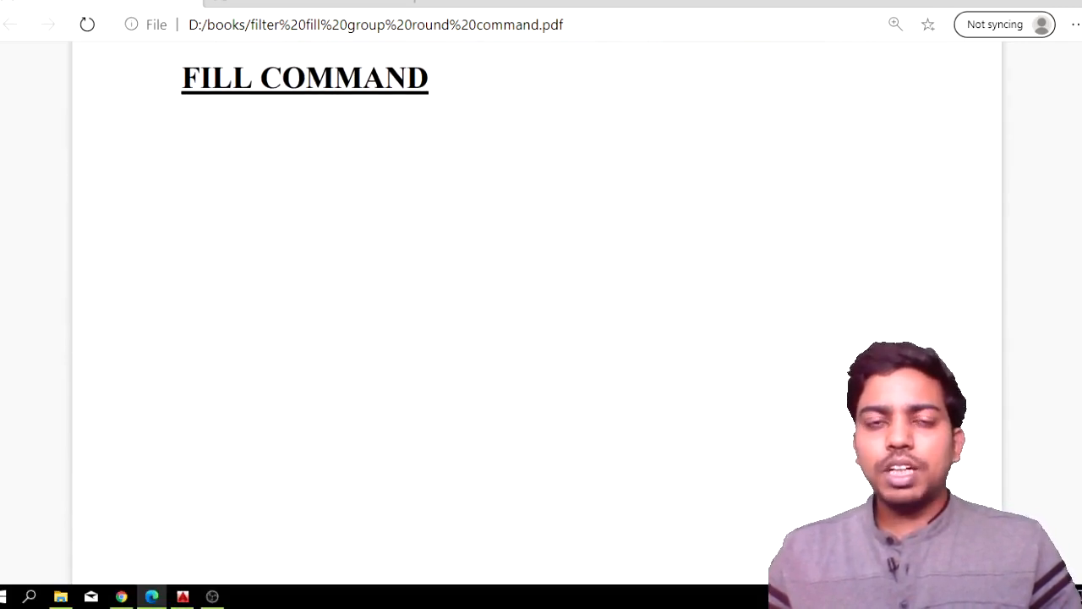
{"action": "left_click", "coordinate": [183, 596]}
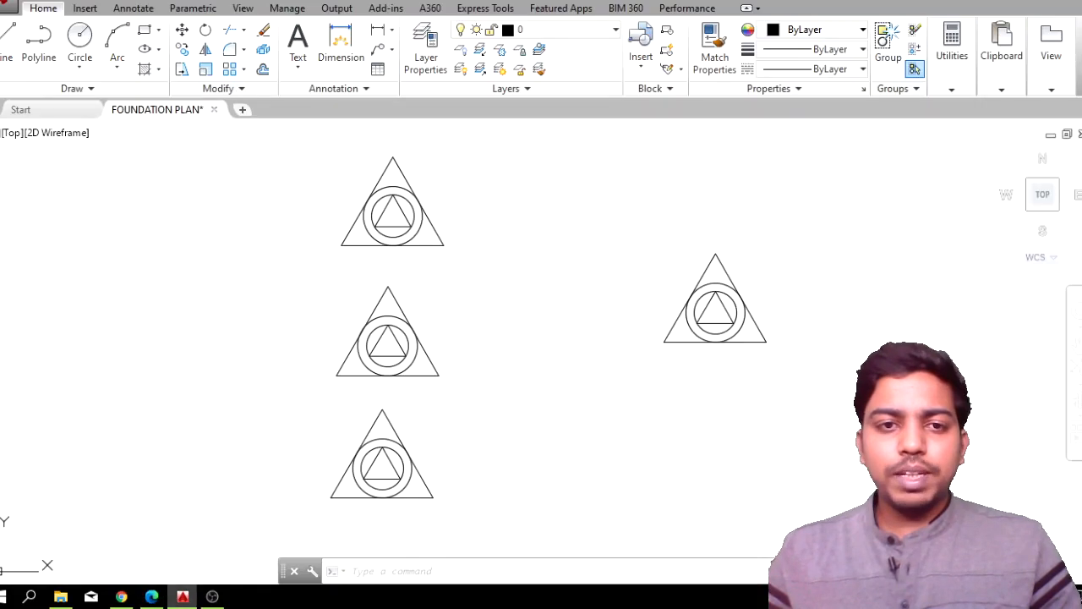
Step: Draw a freehand-sized rectangle in the empty area below and to the right of the circle and triangle figures
{"action": "middle_click_drag", "start_coordinate": [643, 314], "coordinate": [363, 186]}
{"action": "middle_click_drag", "start_coordinate": [719, 499], "coordinate": [480, 386]}
{"action": "type", "text": "r"}
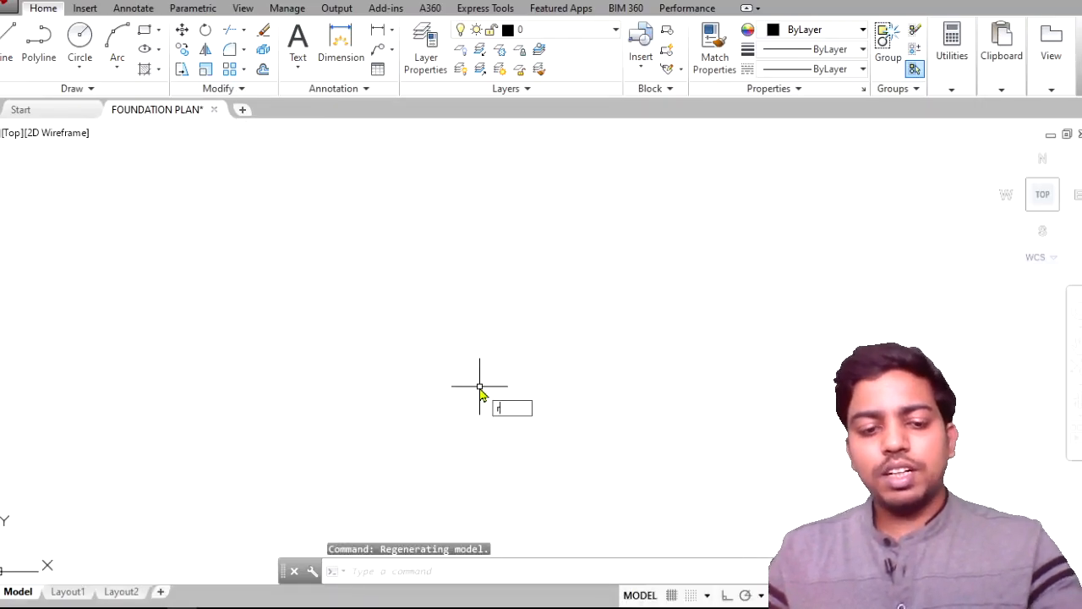
{"action": "type", "text": "ec"}
{"action": "key", "text": "Return"}
{"action": "left_click", "coordinate": [327, 245]}
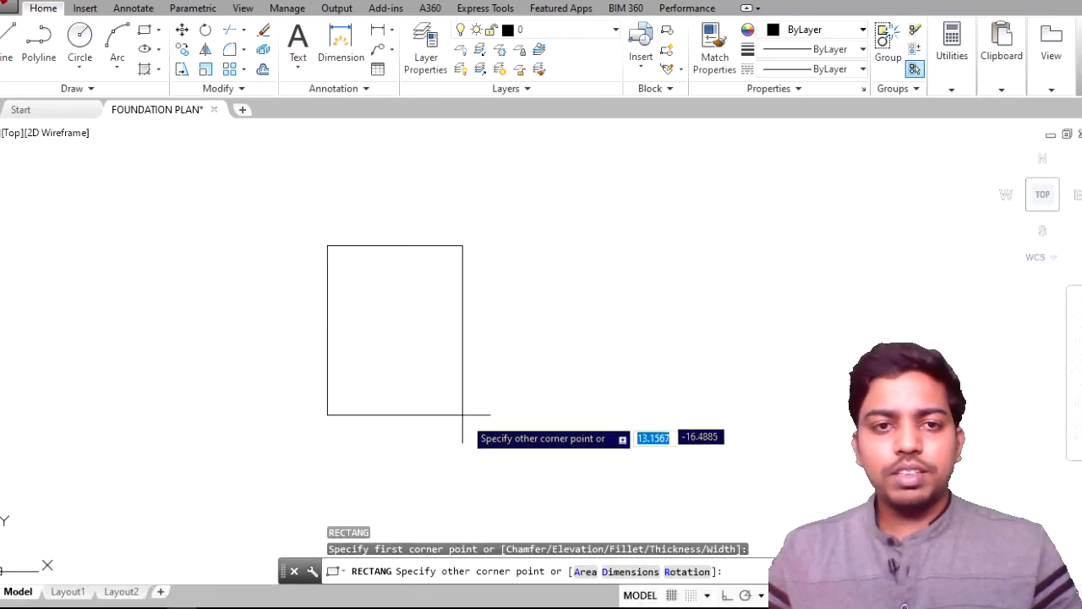
{"action": "left_click", "coordinate": [542, 412]}
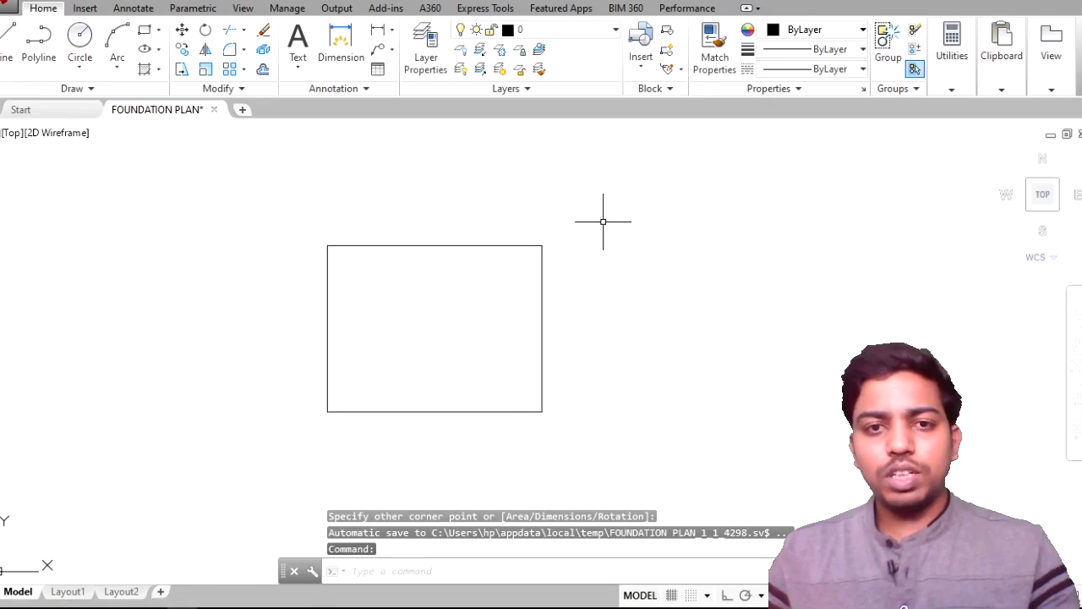
Step: Copy the rectangle once to the right of the original, leaving a gap between the two
{"action": "left_click", "coordinate": [542, 290]}
{"action": "type", "text": "c"}
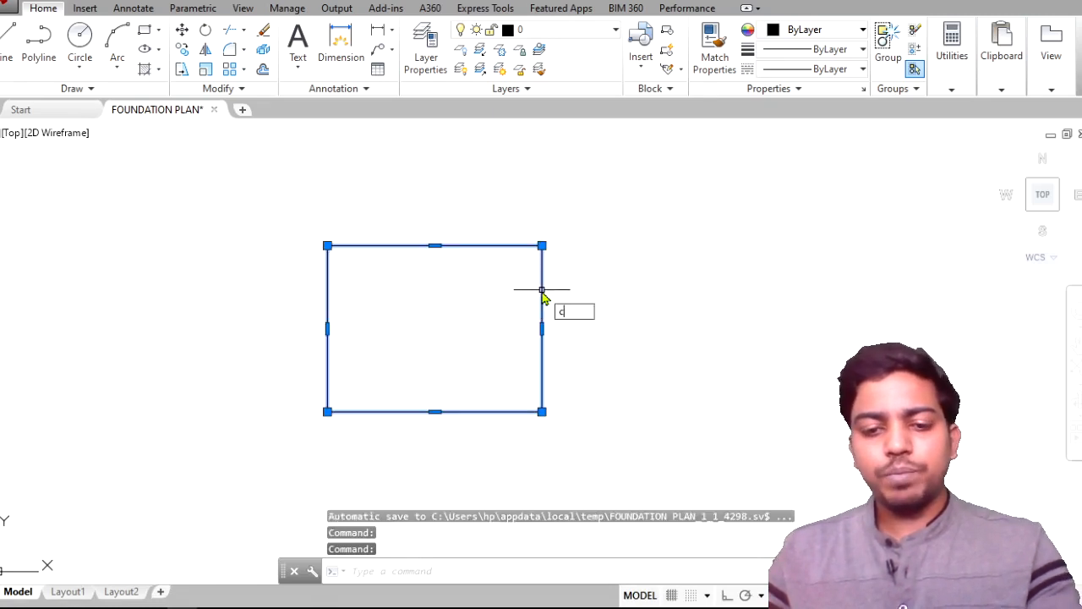
{"action": "type", "text": "o"}
{"action": "key", "text": "Return"}
{"action": "left_click", "coordinate": [436, 304]}
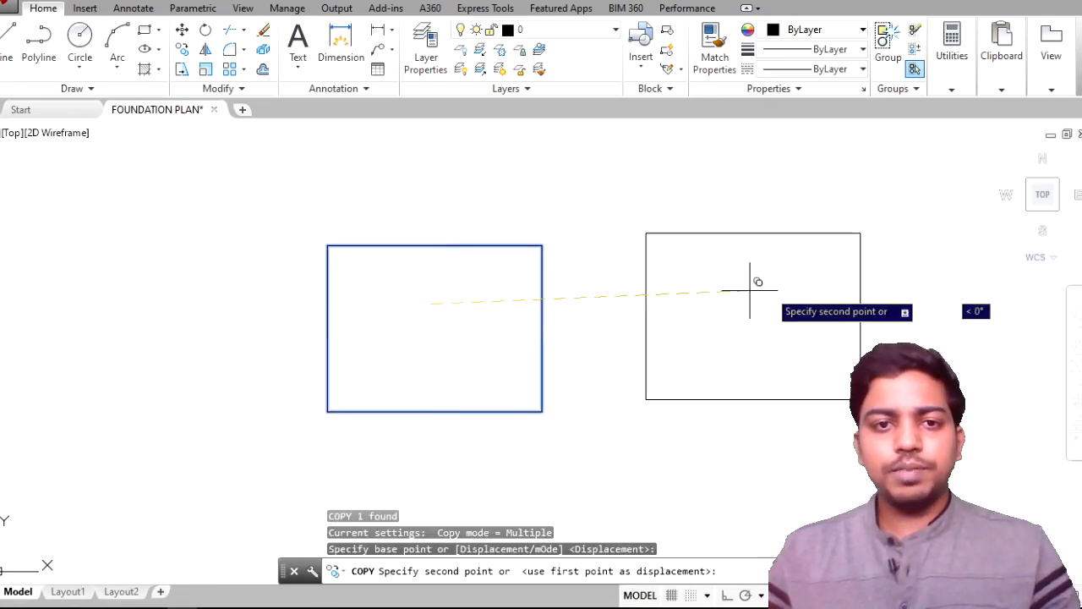
{"action": "left_click", "coordinate": [799, 290]}
{"action": "key", "text": "Return"}
Step: Copy both rectangles about 34.4 units straight down to form a second row
{"action": "scroll", "coordinate": [780, 302], "scroll_direction": "down", "scroll_amount": 3}
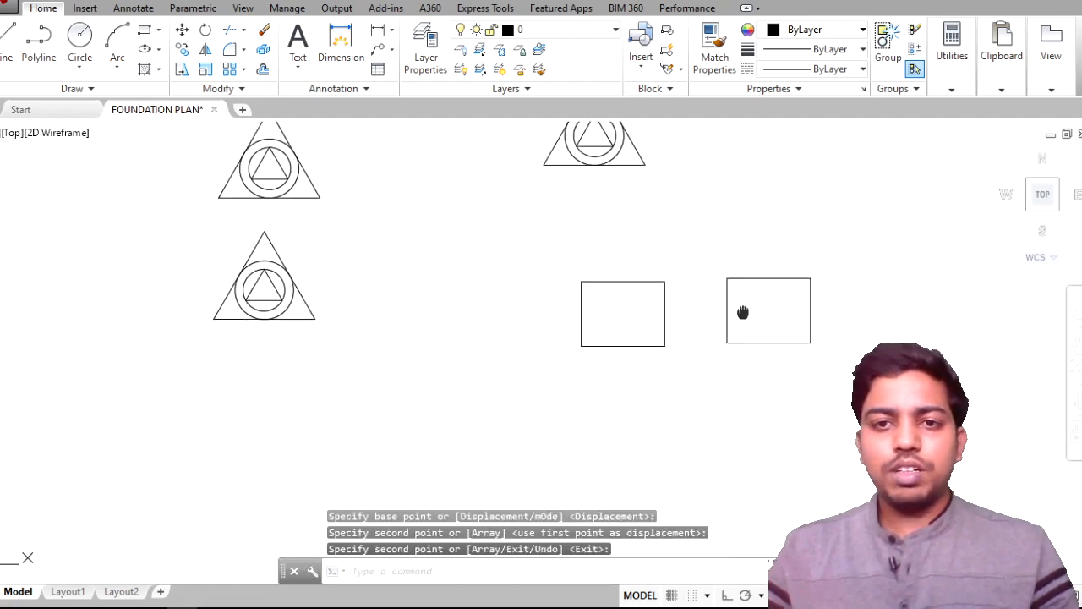
{"action": "middle_click_drag", "start_coordinate": [742, 313], "coordinate": [626, 257]}
{"action": "left_click", "coordinate": [742, 367]}
{"action": "left_click", "coordinate": [412, 203]}
{"action": "type", "text": "c"}
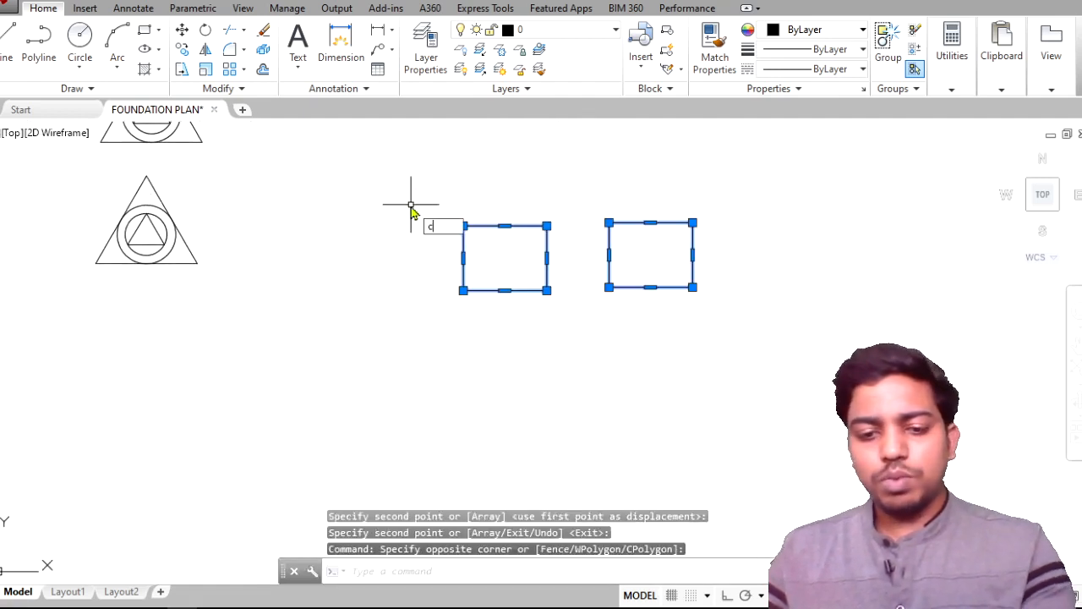
{"action": "type", "text": "o"}
{"action": "key", "text": "Return"}
{"action": "left_click", "coordinate": [505, 290]}
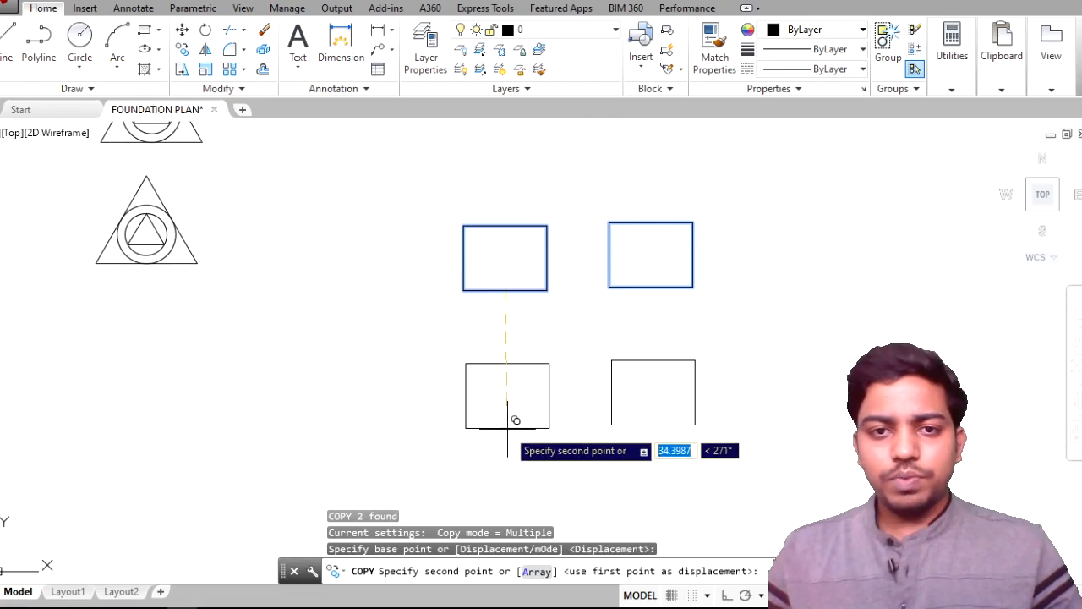
{"action": "left_click", "coordinate": [506, 430]}
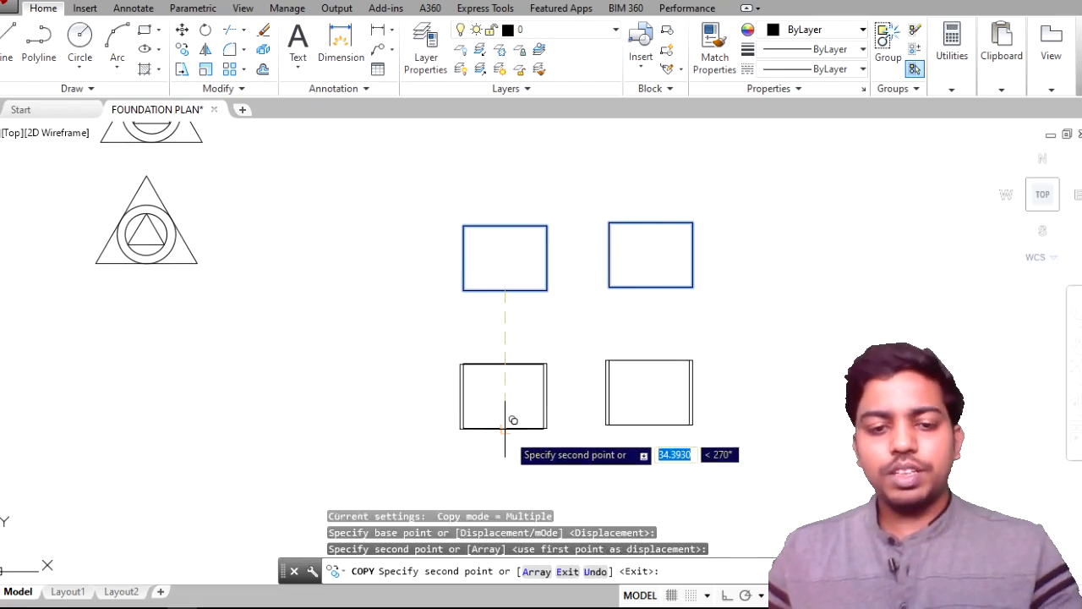
{"action": "key", "text": "Return"}
Step: Run the FILL command and set its mode to ON
{"action": "scroll", "coordinate": [566, 334], "scroll_direction": "up", "scroll_amount": 5}
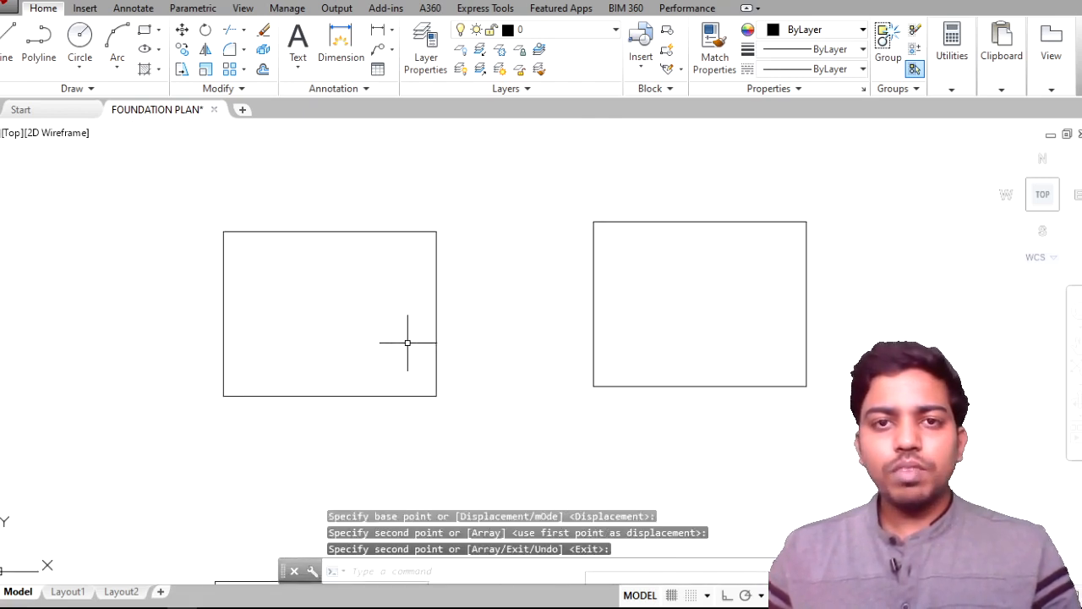
{"action": "type", "text": "fi"}
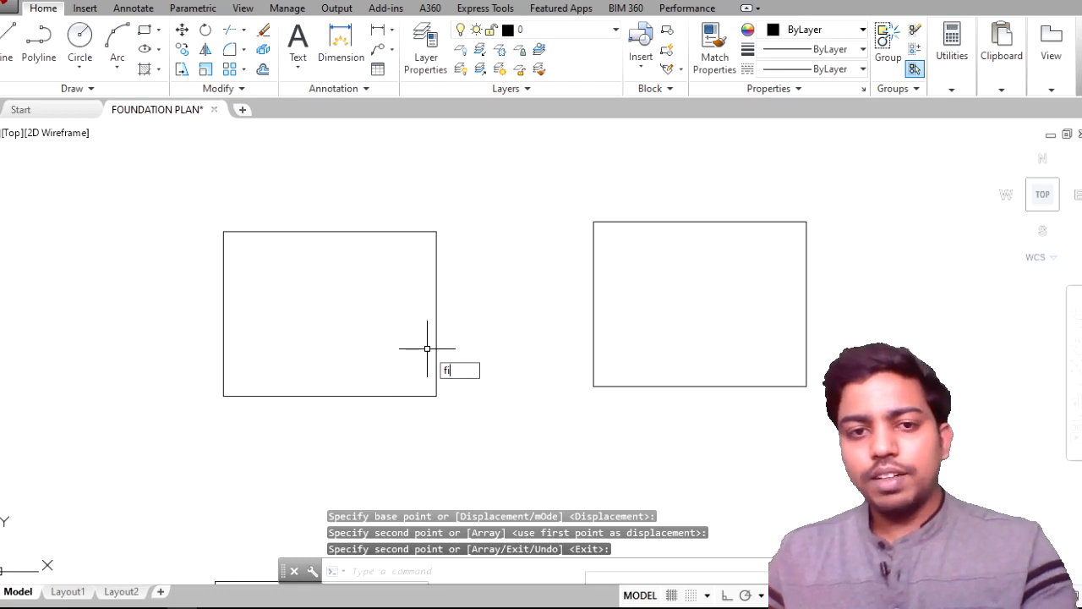
{"action": "type", "text": "ll"}
{"action": "key", "text": "Return"}
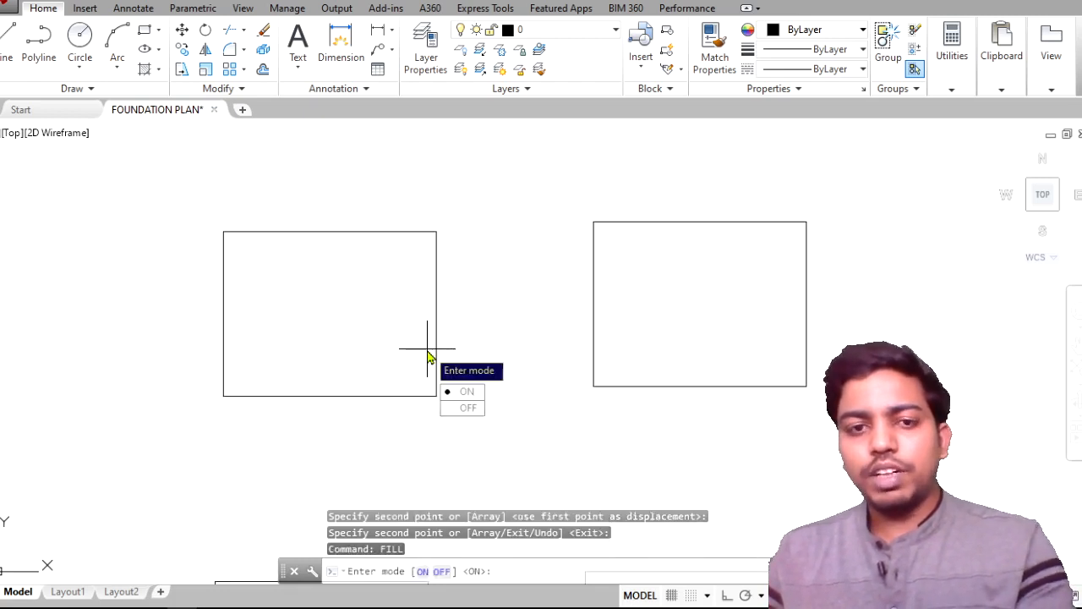
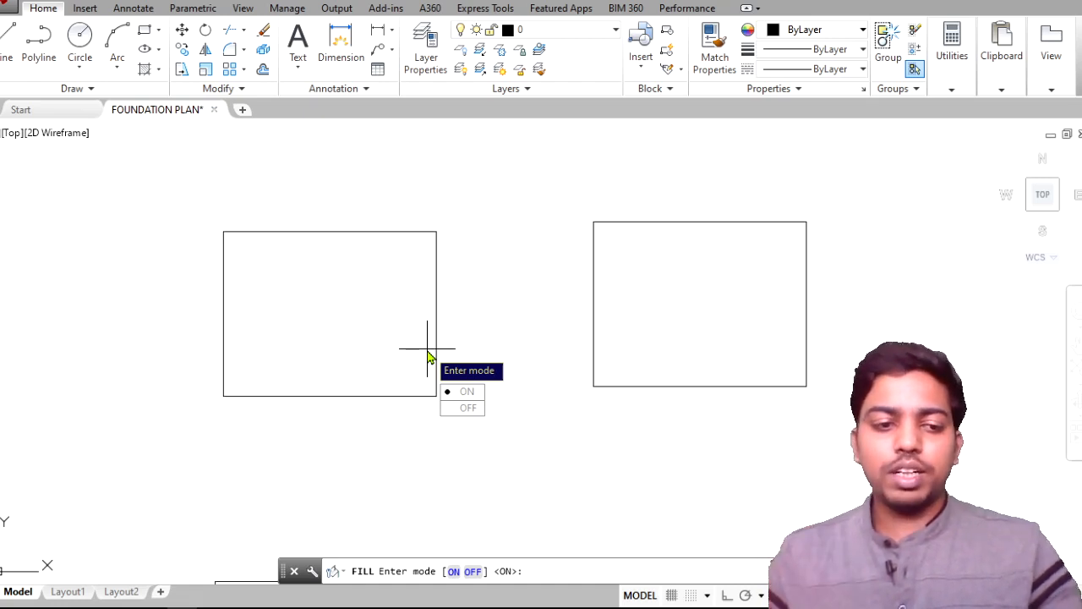
{"action": "left_click", "coordinate": [464, 393]}
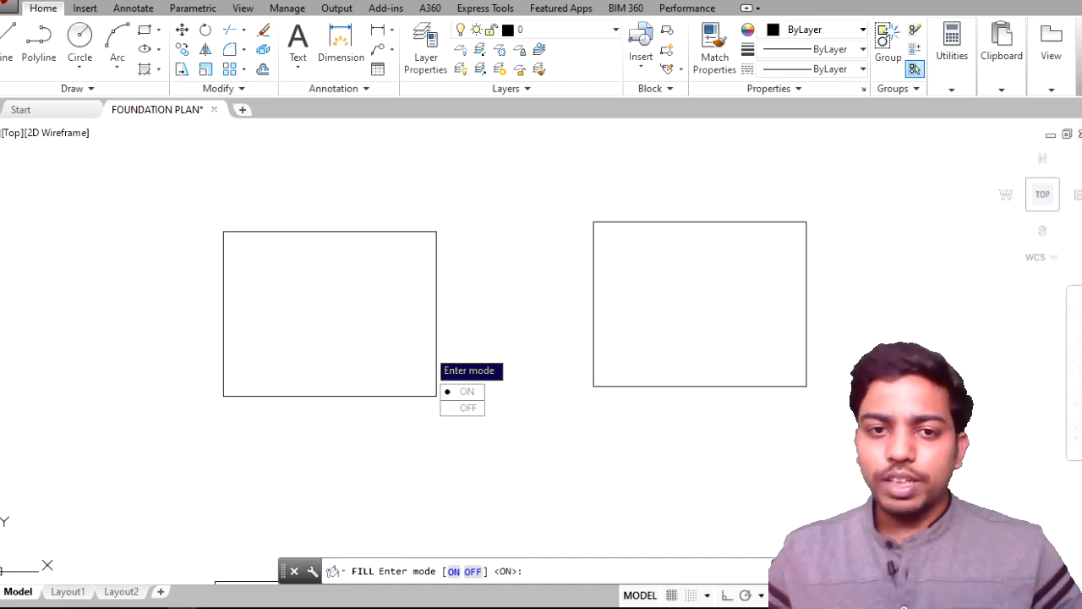
Step: Hatch the upper-left rectangle with the ANSI32 pattern at a scale of 20
{"action": "type", "text": "ha"}
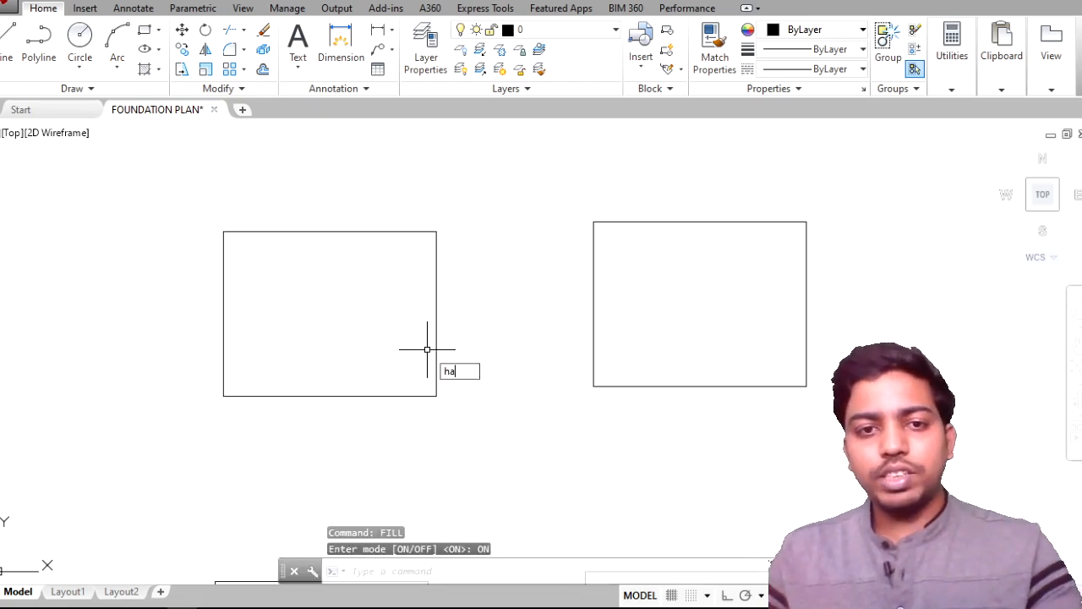
{"action": "left_click", "coordinate": [489, 387]}
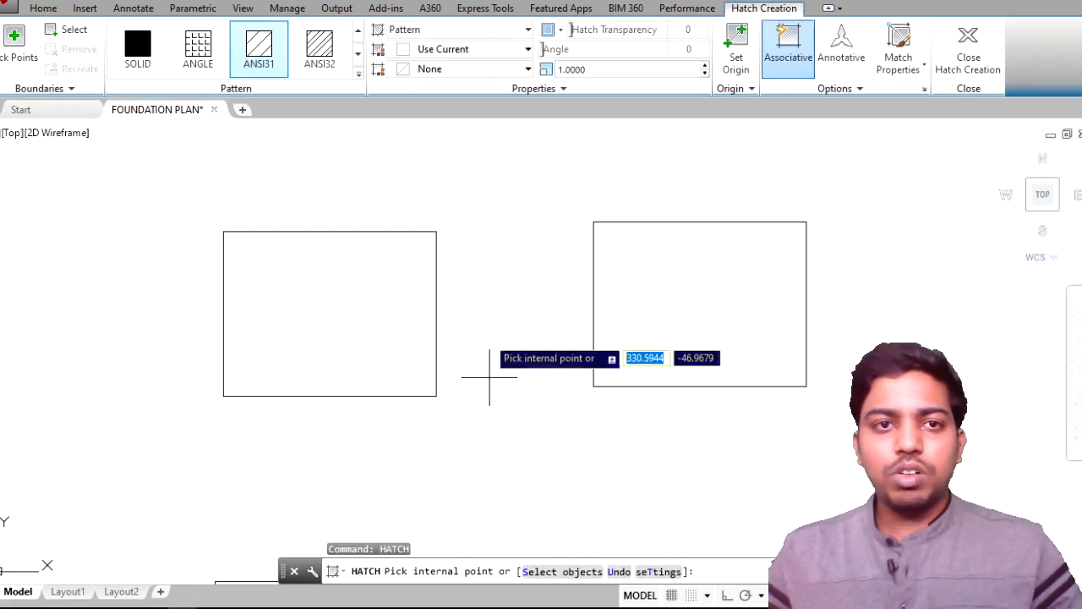
{"action": "left_click", "coordinate": [323, 54]}
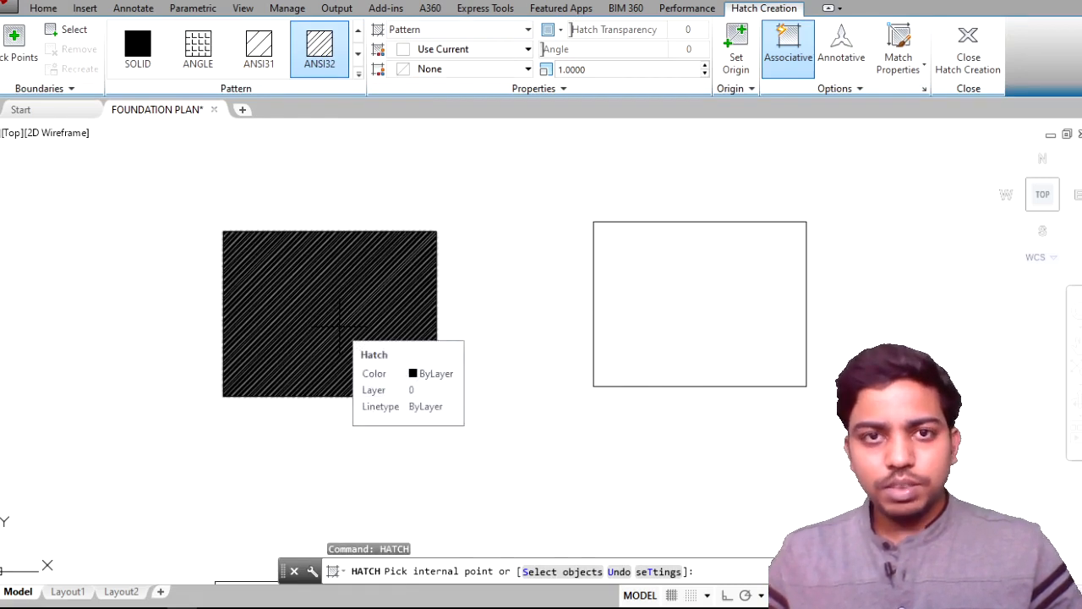
{"action": "left_click", "coordinate": [658, 572]}
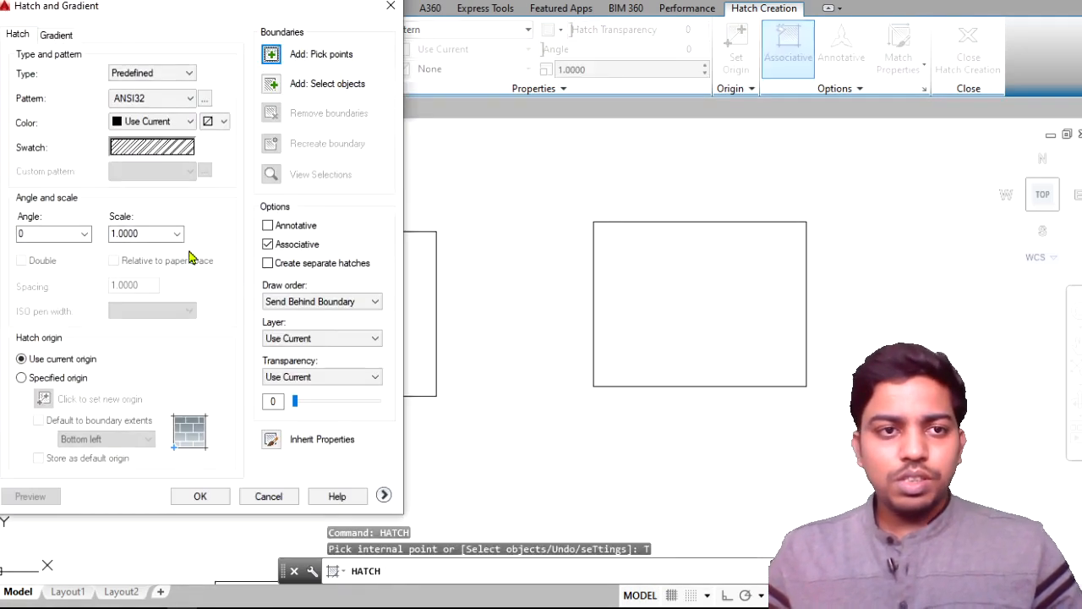
{"action": "left_click_drag", "start_coordinate": [148, 234], "coordinate": [82, 251]}
{"action": "type", "text": "20"}
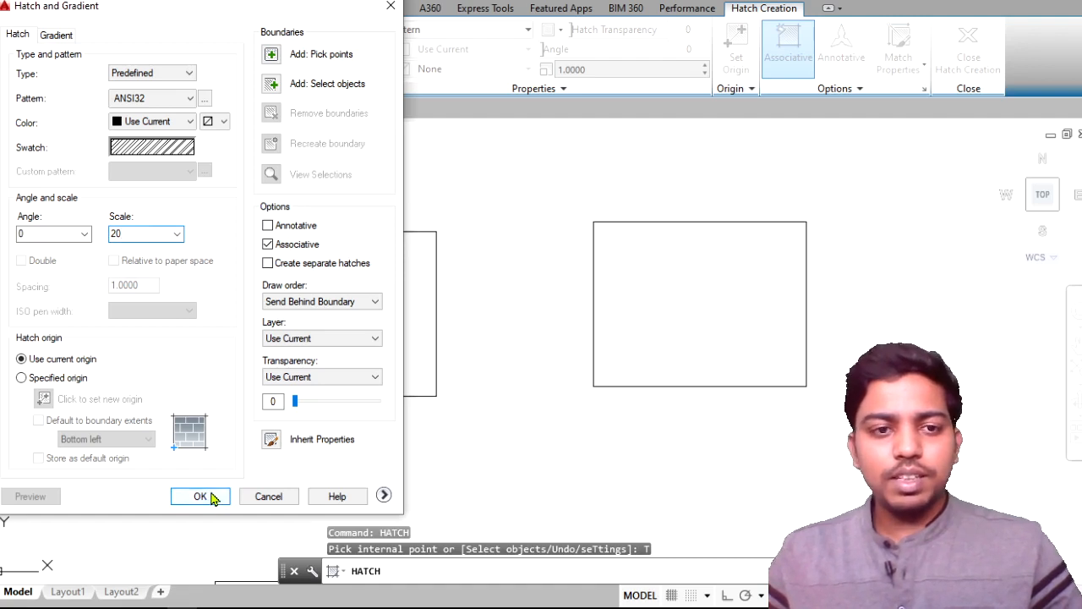
{"action": "left_click", "coordinate": [213, 497]}
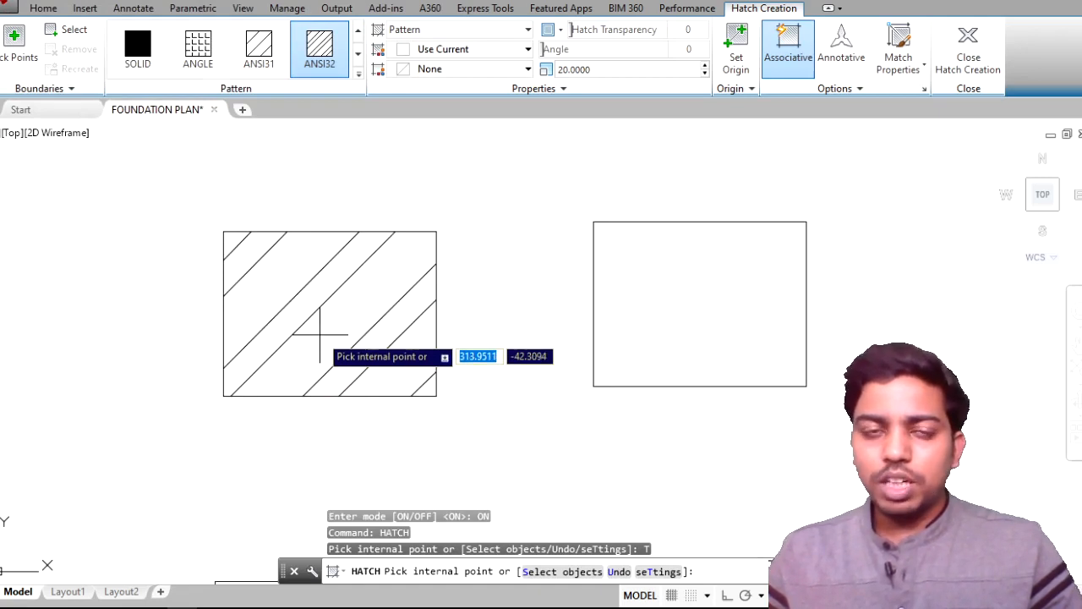
{"action": "left_click", "coordinate": [319, 334]}
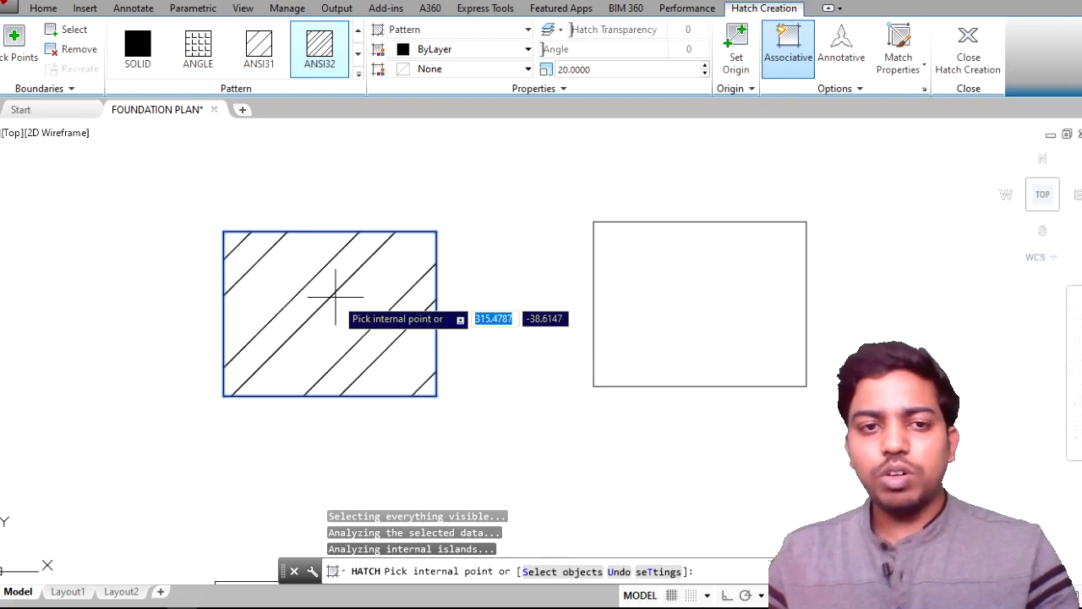
{"action": "key", "text": "Return"}
Step: Fill the upper-right rectangle with the SOLID command, picking its lower-left, lower-right, upper-left and upper-right corners in that order
{"action": "middle_click_drag", "start_coordinate": [507, 290], "coordinate": [471, 296]}
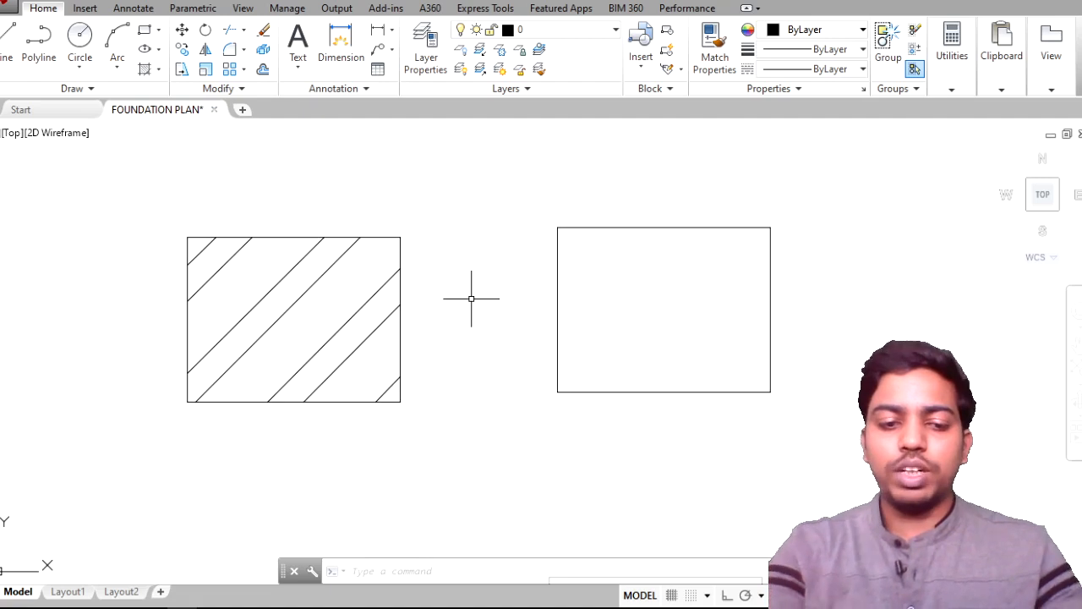
{"action": "type", "text": "sol"}
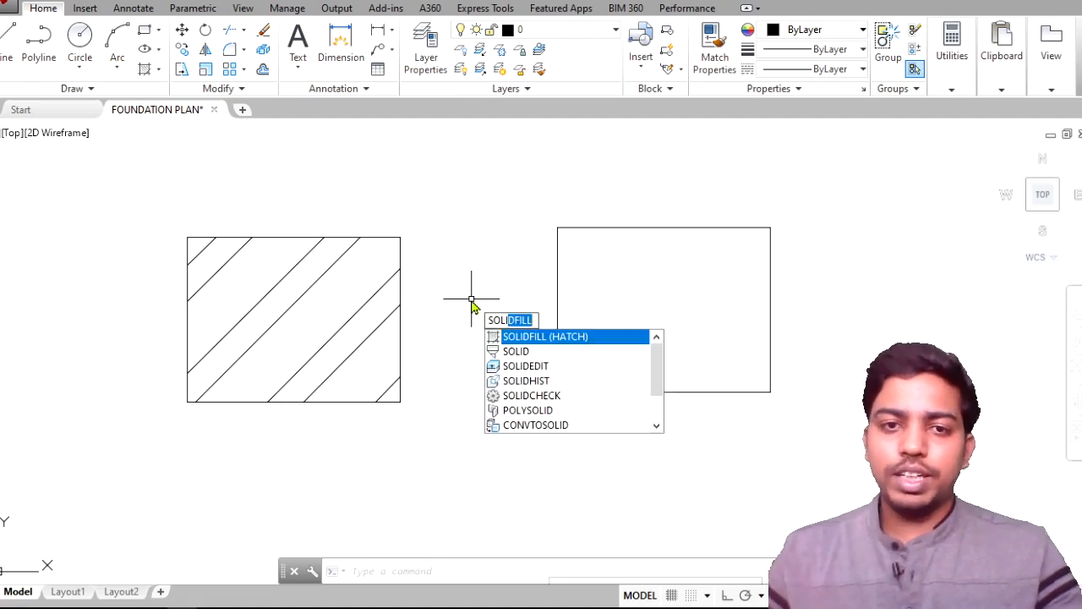
{"action": "key", "text": "Down"}
{"action": "key", "text": "Down"}
{"action": "key", "text": "Escape"}
{"action": "key", "text": "Return"}
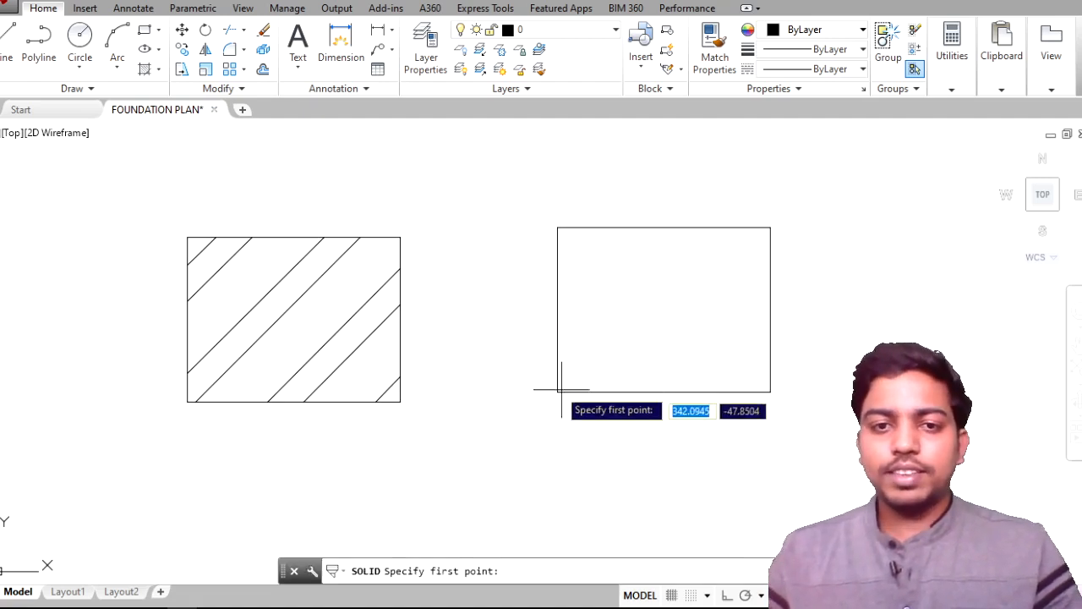
{"action": "left_click", "coordinate": [558, 393]}
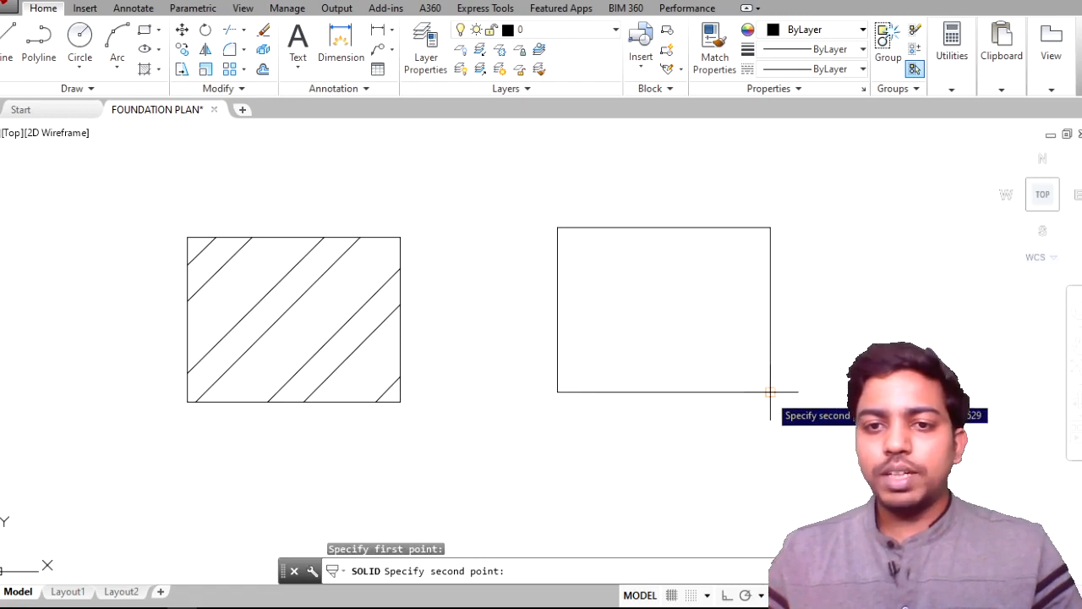
{"action": "left_click", "coordinate": [770, 392]}
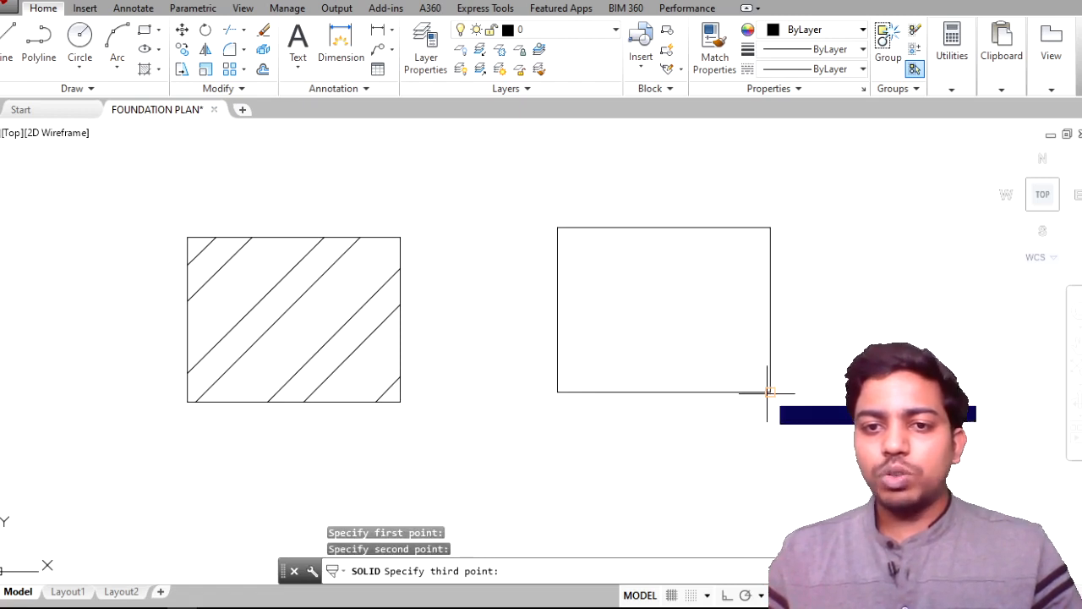
{"action": "left_click", "coordinate": [558, 227]}
{"action": "left_click", "coordinate": [770, 227]}
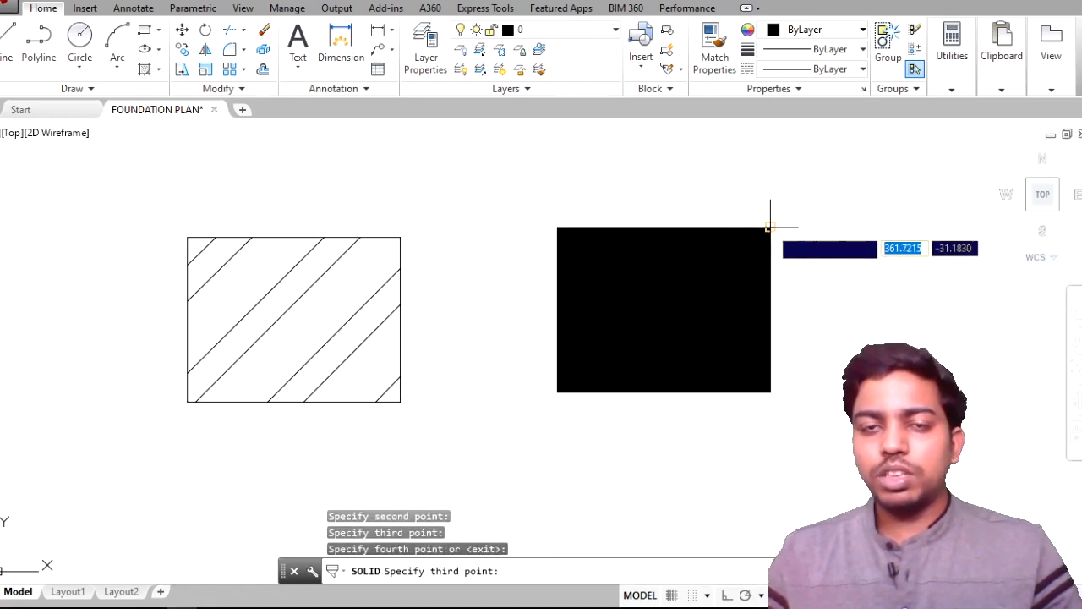
Step: End the SOLID command after filling the upper-right rectangle
{"action": "key", "text": "Return"}
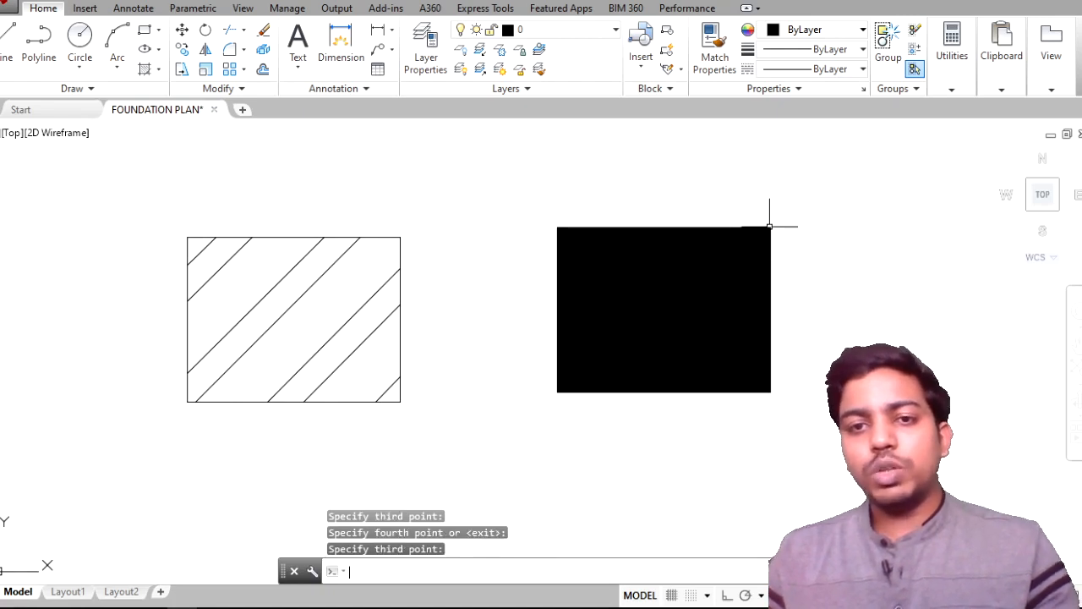
{"action": "scroll", "coordinate": [858, 319], "scroll_direction": "down", "scroll_amount": 1}
{"action": "scroll", "coordinate": [857, 320], "scroll_direction": "up", "scroll_amount": 2}
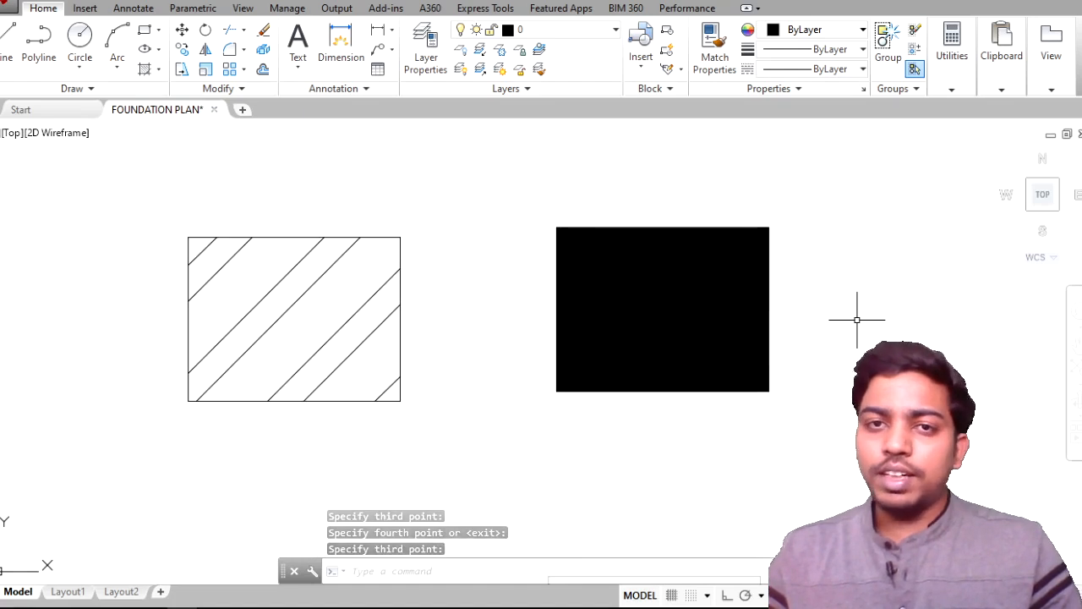
Step: Run the FILL command for the empty lower pair of rectangles and set its mode to OFF
{"action": "scroll", "coordinate": [783, 320], "scroll_direction": "down", "scroll_amount": 2}
{"action": "middle_click_drag", "start_coordinate": [755, 344], "coordinate": [730, 205]}
{"action": "scroll", "coordinate": [582, 406], "scroll_direction": "up", "scroll_amount": 4}
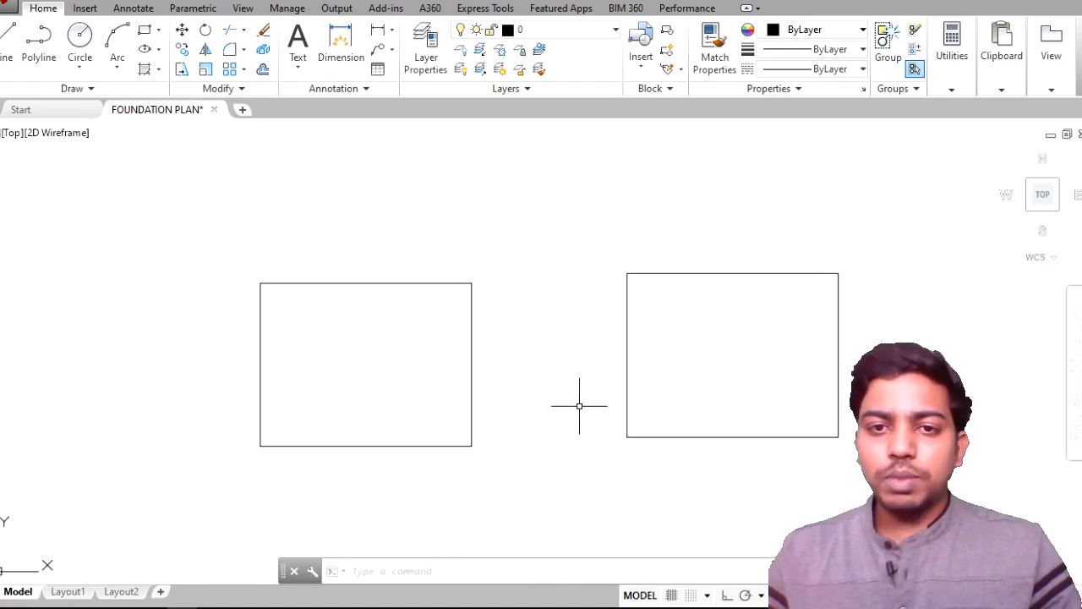
{"action": "scroll", "coordinate": [578, 405], "scroll_direction": "down", "scroll_amount": 4}
{"action": "mouse_move", "coordinate": [578, 401]}
{"action": "middle_mouse_down"}
{"action": "mouse_move", "coordinate": [459, 319]}
{"action": "mouse_move", "coordinate": [418, 432]}
{"action": "mouse_move", "coordinate": [408, 512]}
{"action": "mouse_move", "coordinate": [427, 355]}
{"action": "middle_mouse_up"}
{"action": "scroll", "coordinate": [459, 319], "scroll_direction": "up", "scroll_amount": 2}
{"action": "type", "text": "FILTER"}
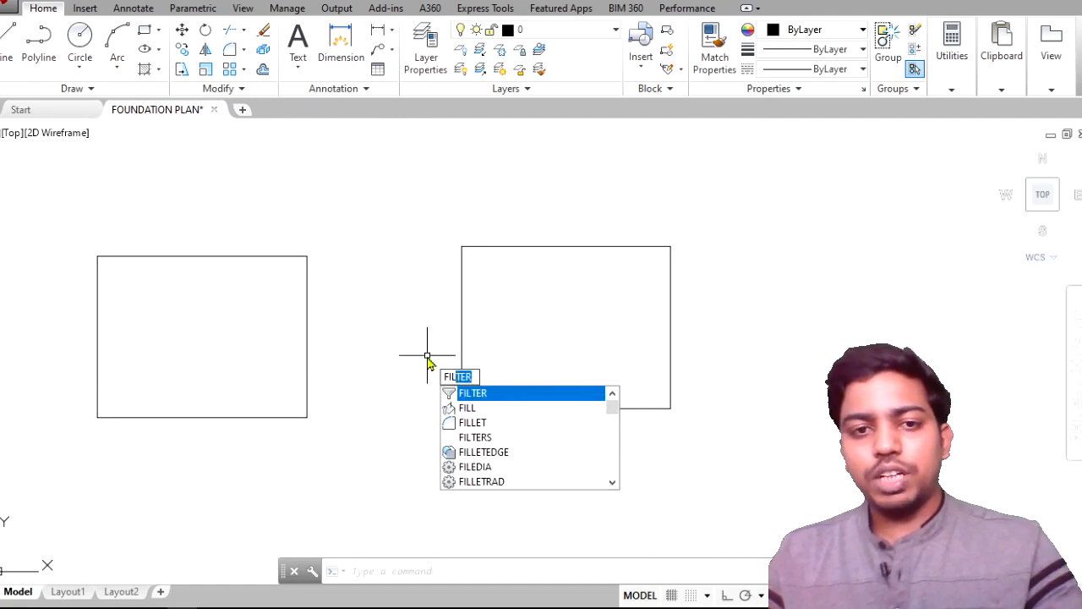
{"action": "left_click", "coordinate": [505, 408]}
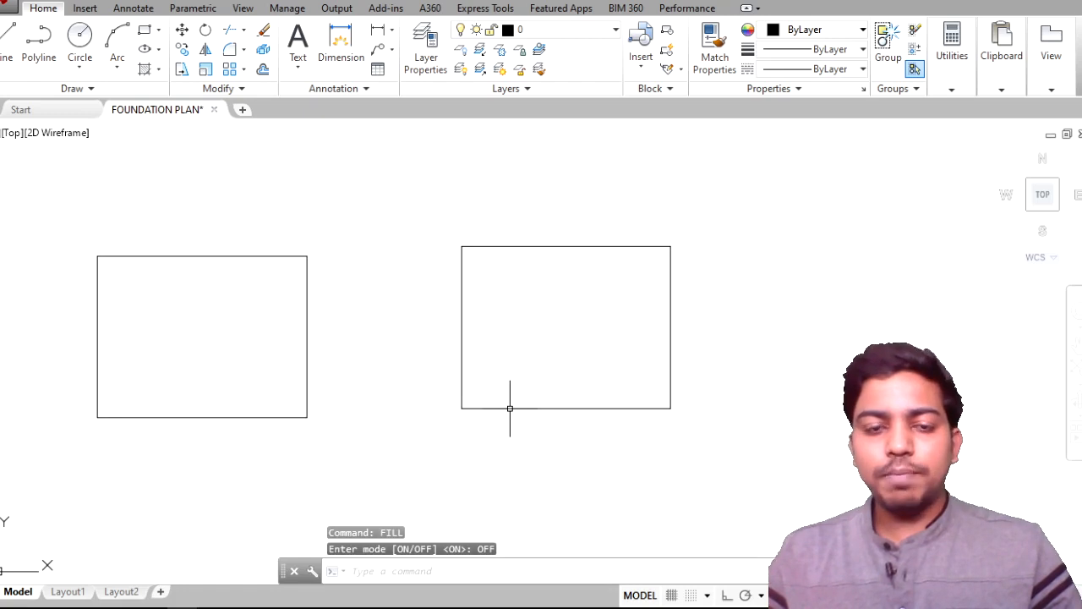
{"action": "middle_click_drag", "start_coordinate": [333, 325], "coordinate": [394, 276]}
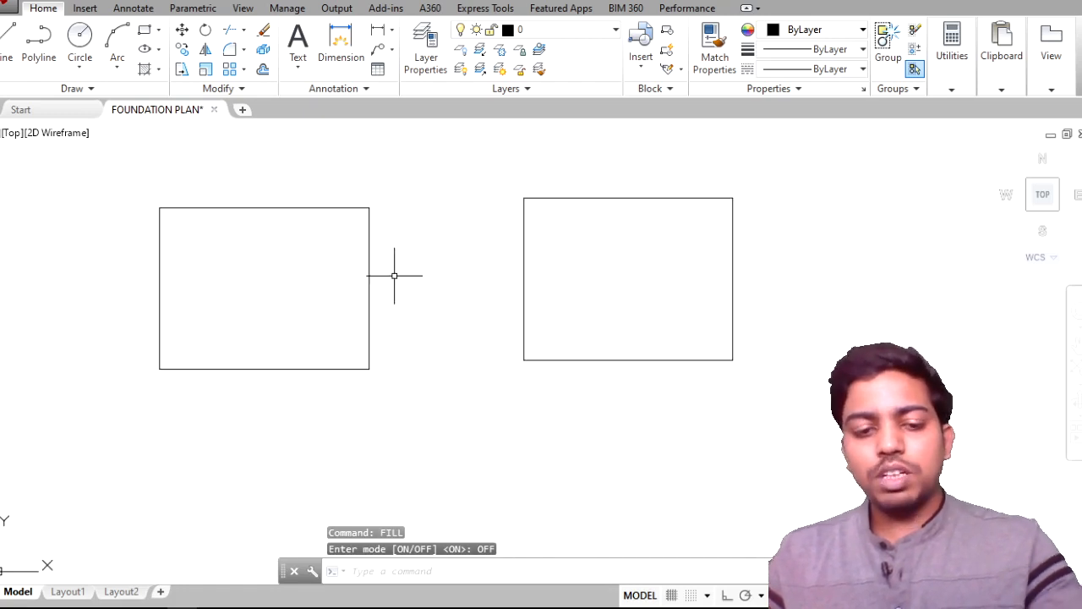
{"action": "type", "text": "HATCH"}
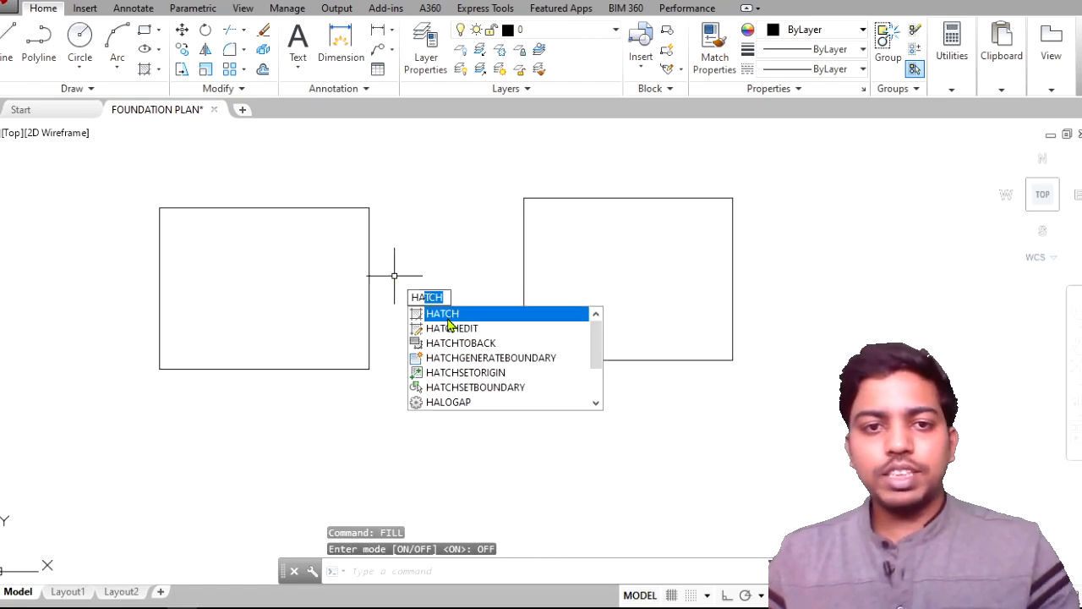
{"action": "key", "text": "Return"}
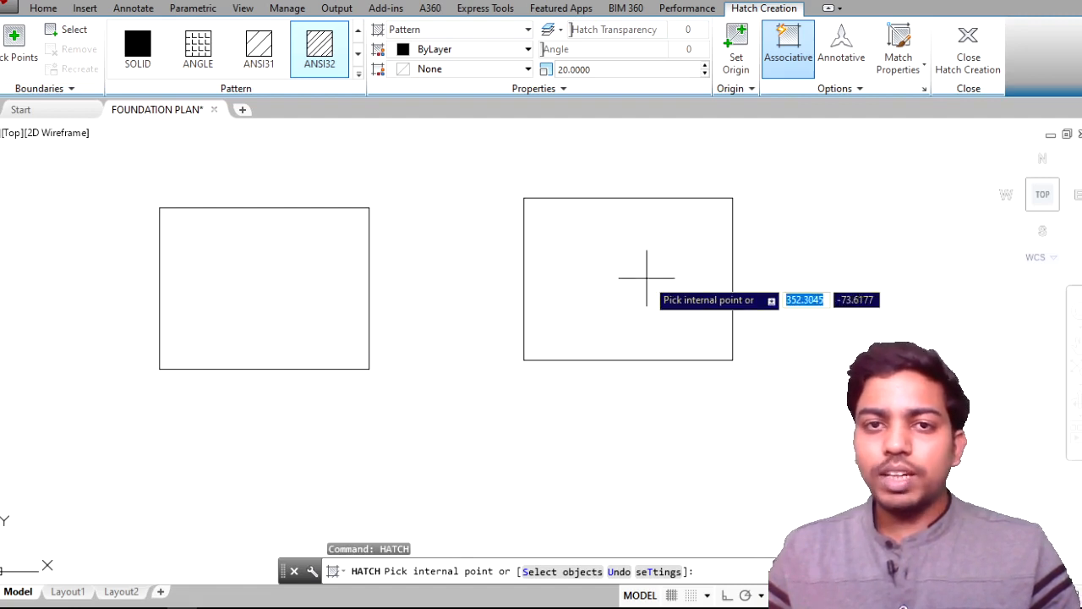
{"action": "key", "text": "Escape"}
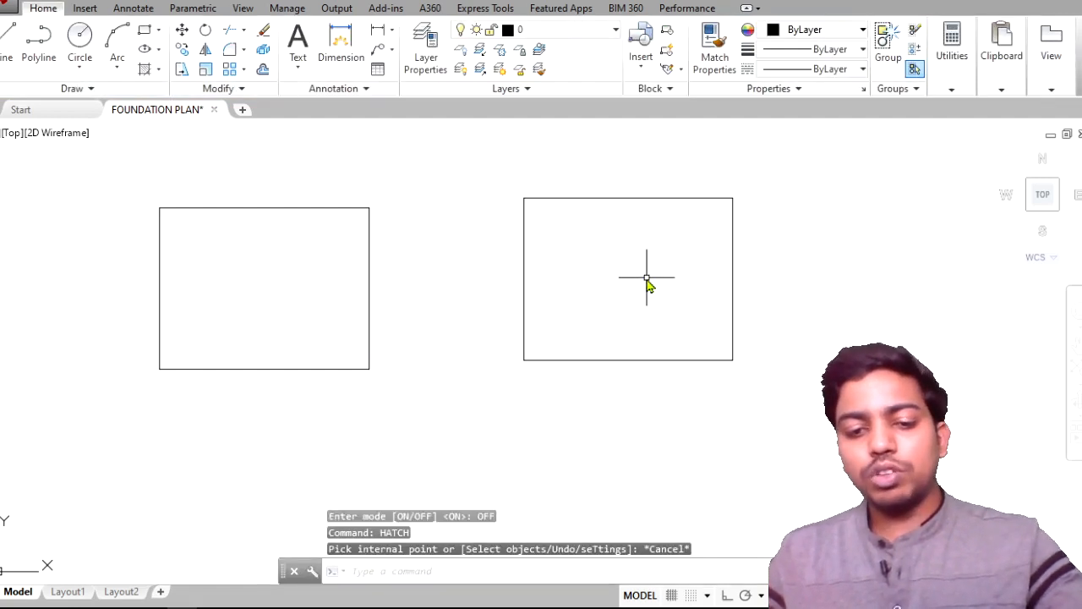
Step: Run the FILL command, set its mode to ON, and start the HATCH command with the ANSI32 pattern
{"action": "type", "text": "FILL"}
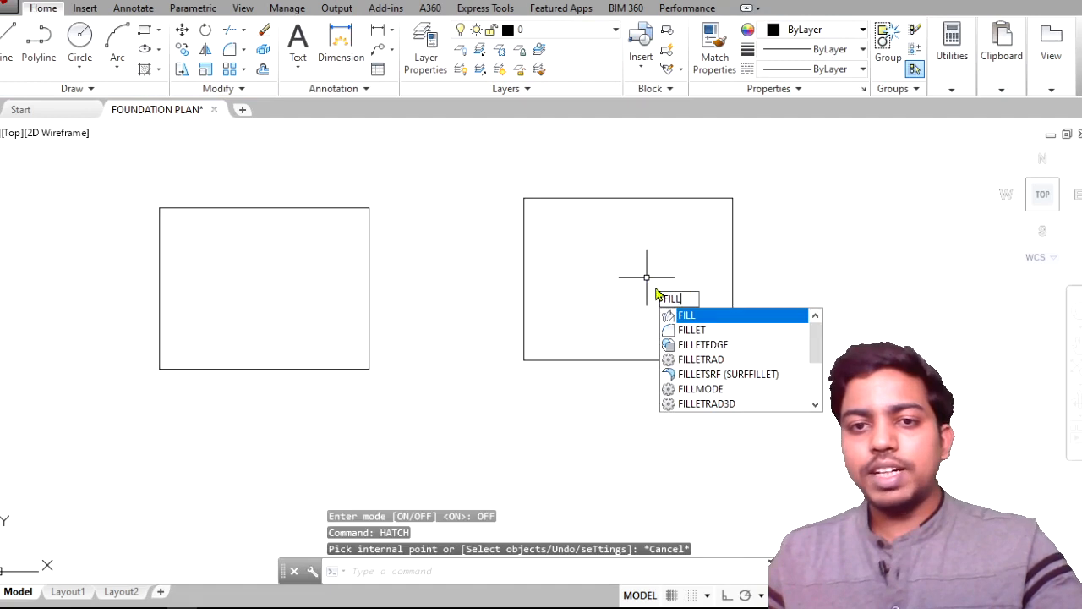
{"action": "key", "text": "Return"}
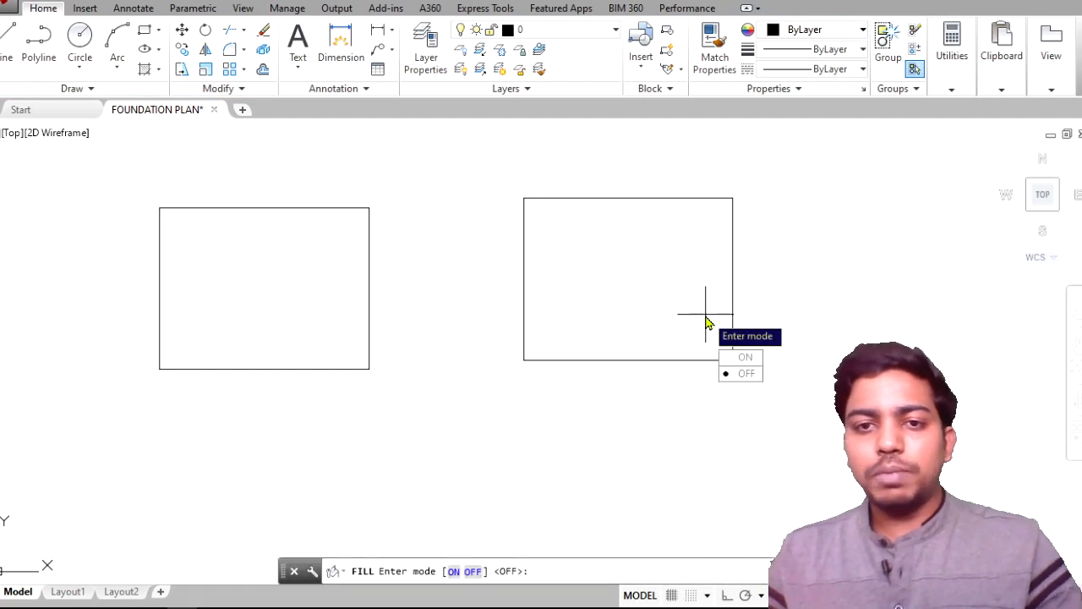
{"action": "left_click", "coordinate": [728, 357]}
{"action": "type", "text": "HATCH"}
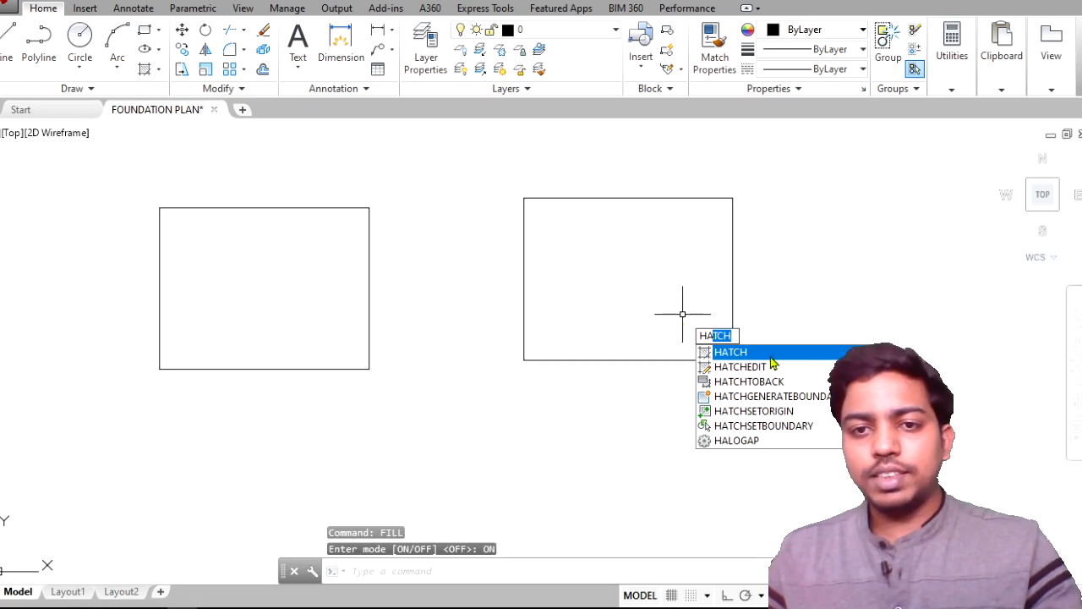
{"action": "key", "text": "Return"}
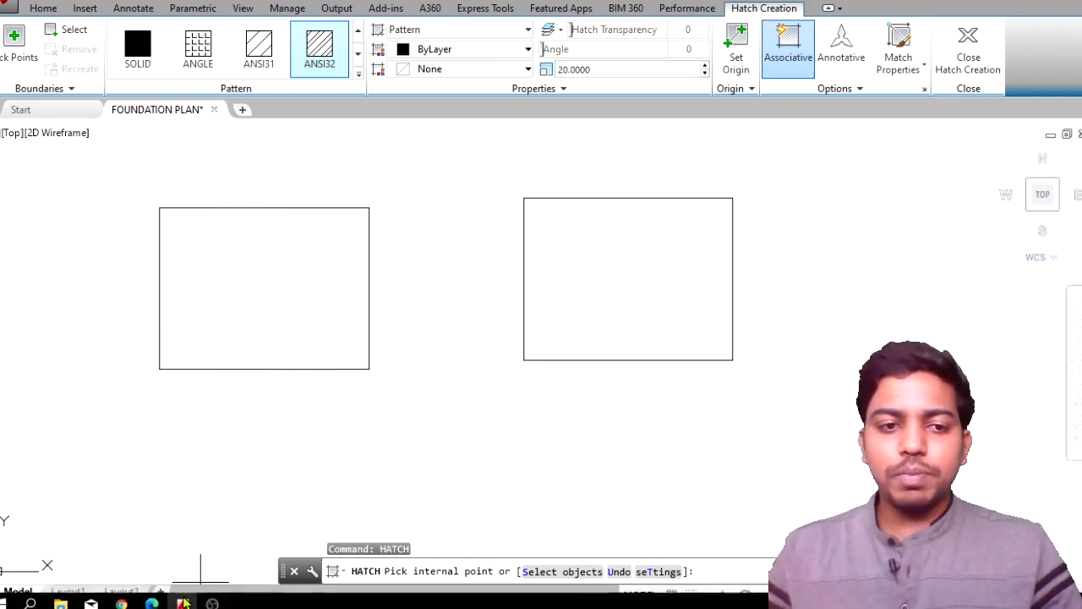
Step: Switch to the browser, open the Autodesk help page on the FILL command, and highlight its one-sentence description
{"action": "left_click", "coordinate": [152, 596]}
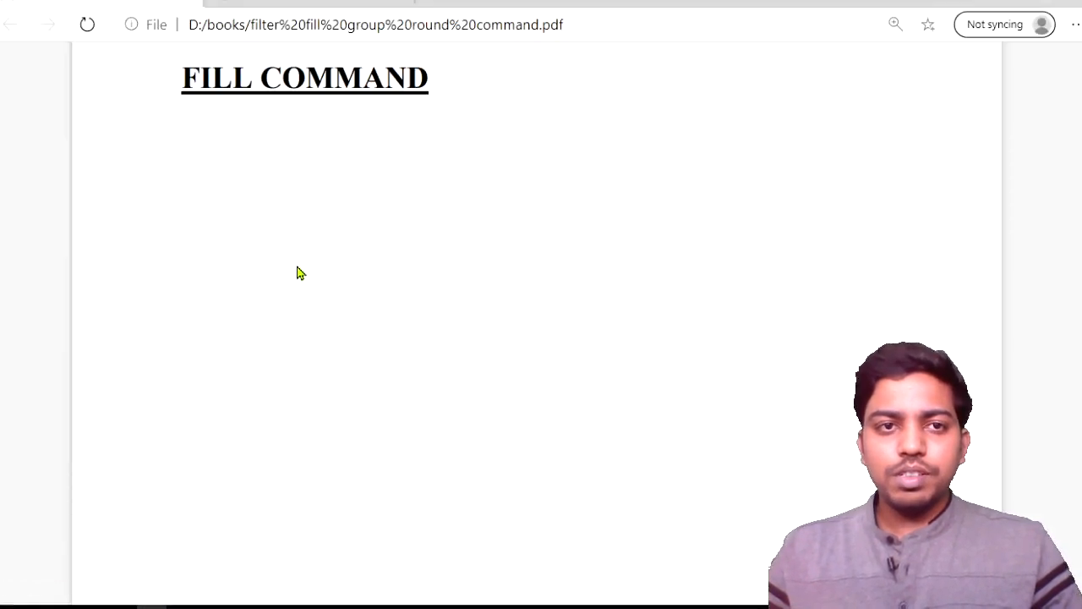
{"action": "scroll", "coordinate": [297, 267], "scroll_direction": "up", "scroll_amount": 1}
{"action": "left_click", "coordinate": [338, 3]}
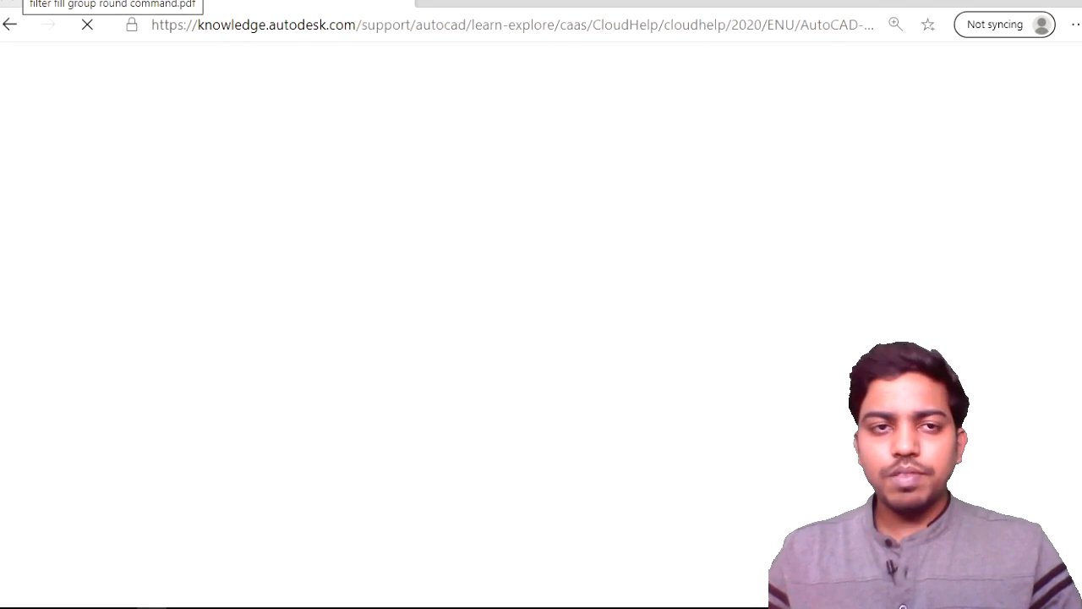
{"action": "left_click", "coordinate": [102, 4]}
{"action": "left_click", "coordinate": [338, 3]}
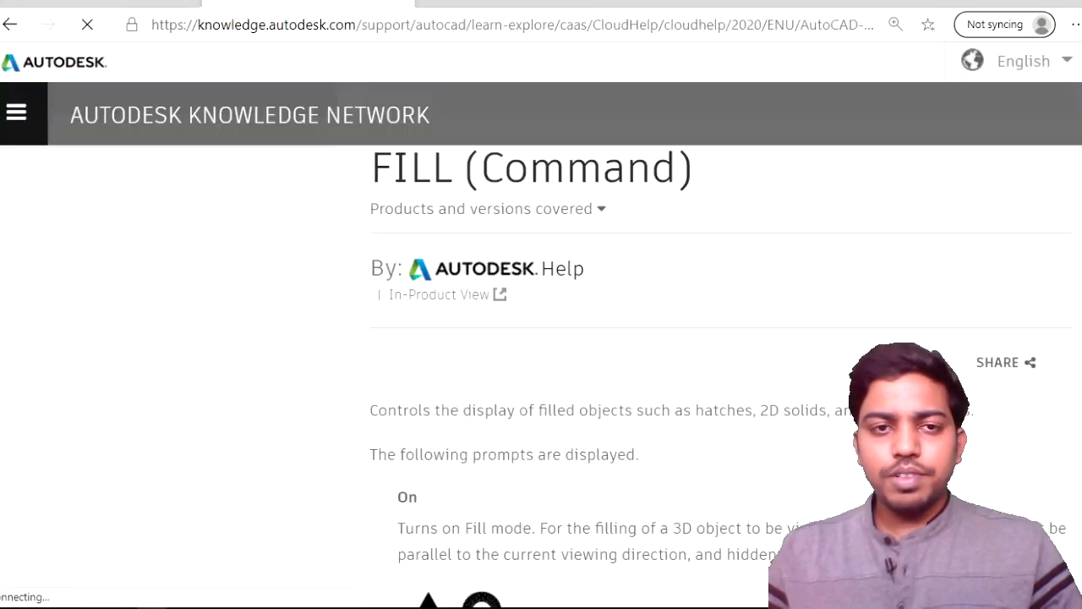
{"action": "scroll", "coordinate": [320, 231], "scroll_direction": "down", "scroll_amount": 1}
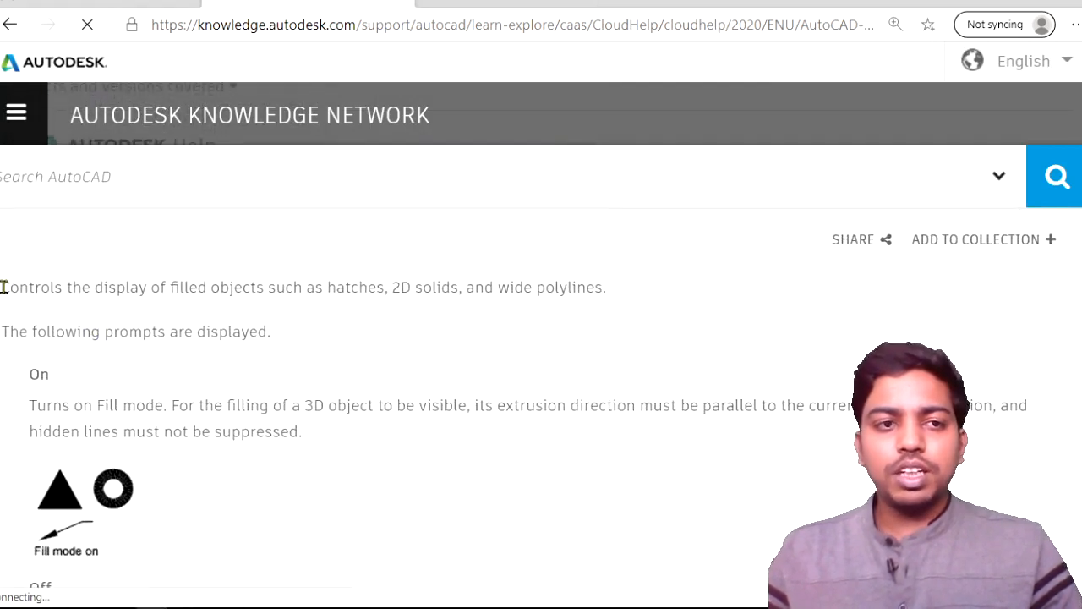
{"action": "left_click_drag", "start_coordinate": [3, 286], "coordinate": [610, 303]}
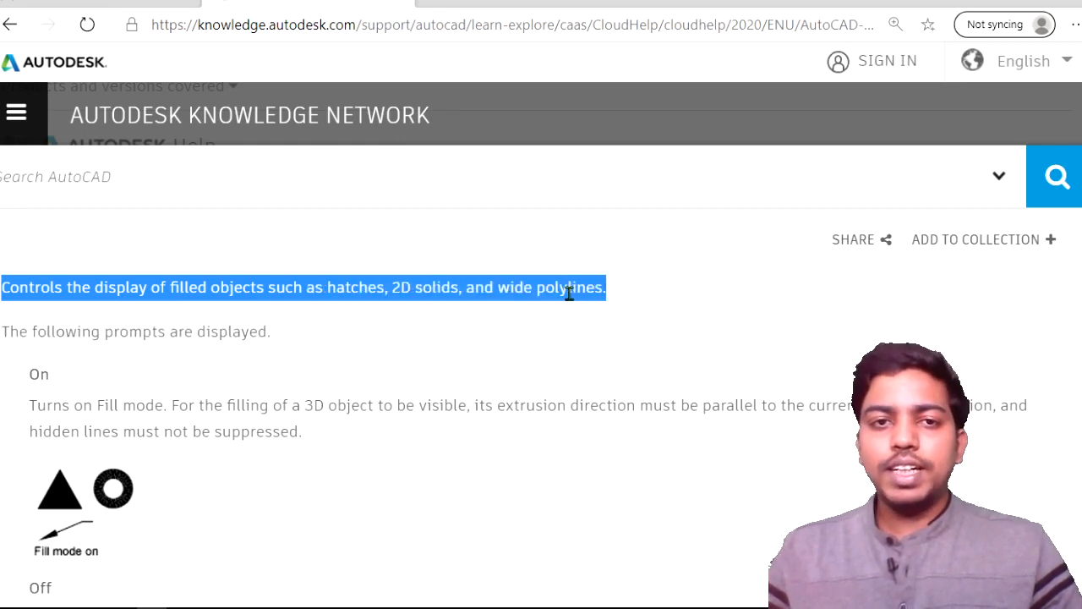
{"action": "scroll", "coordinate": [493, 285], "scroll_direction": "down", "scroll_amount": 1}
{"action": "scroll", "coordinate": [423, 304], "scroll_direction": "up", "scroll_amount": 1}
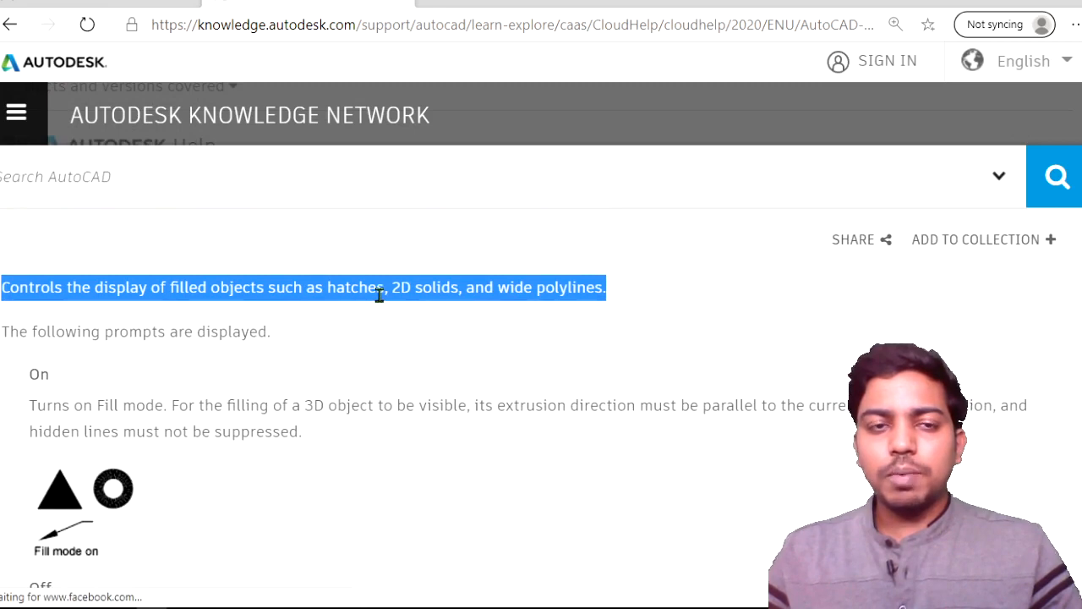
{"action": "left_click", "coordinate": [379, 292]}
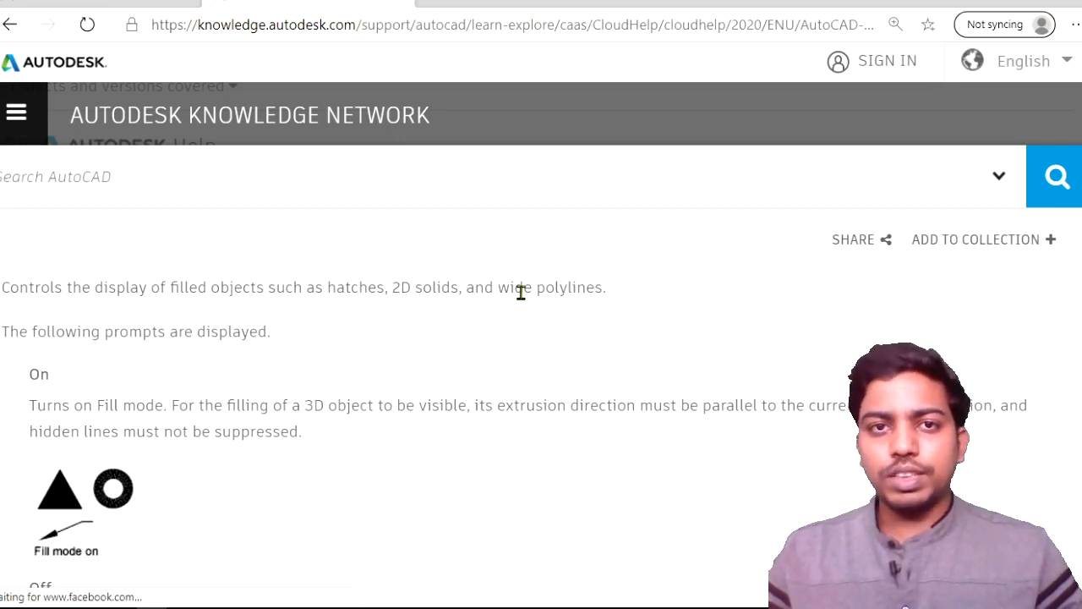
Step: Examine the On and Off option explanations and their illustrations on the FILL command help page
{"action": "scroll", "coordinate": [521, 292], "scroll_direction": "down", "scroll_amount": 2}
{"action": "scroll", "coordinate": [456, 300], "scroll_direction": "up", "scroll_amount": 1}
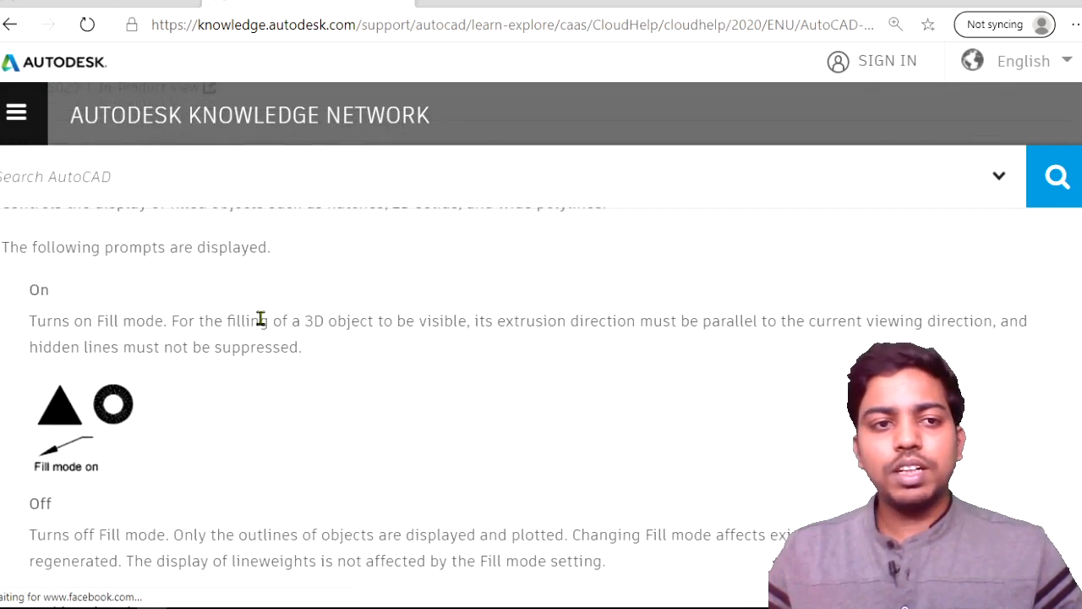
{"action": "scroll", "coordinate": [15, 292], "scroll_direction": "down", "scroll_amount": 1}
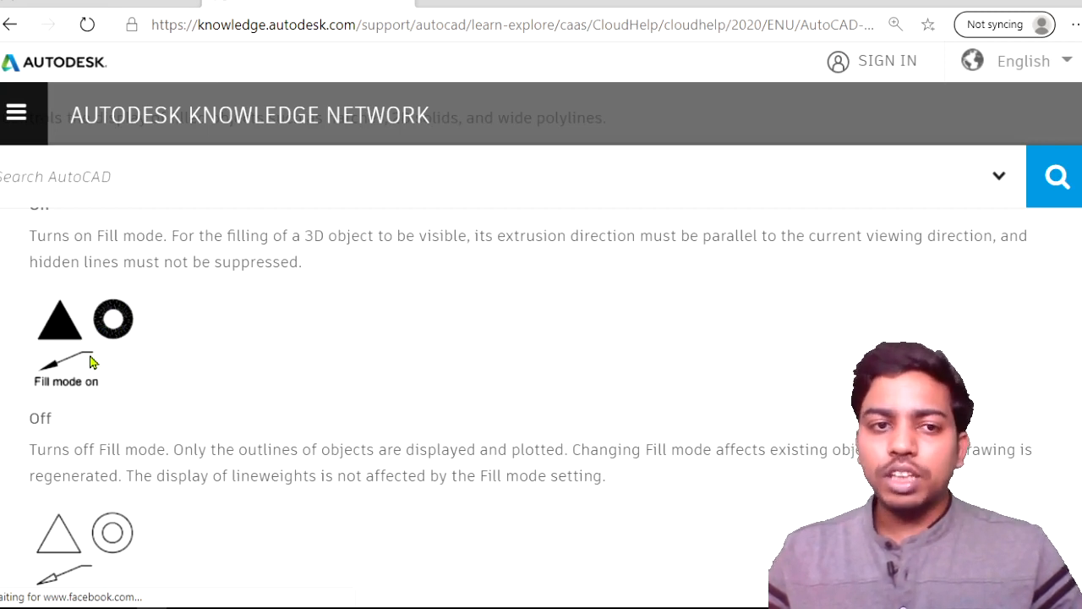
{"action": "scroll", "coordinate": [91, 362], "scroll_direction": "down", "scroll_amount": 2}
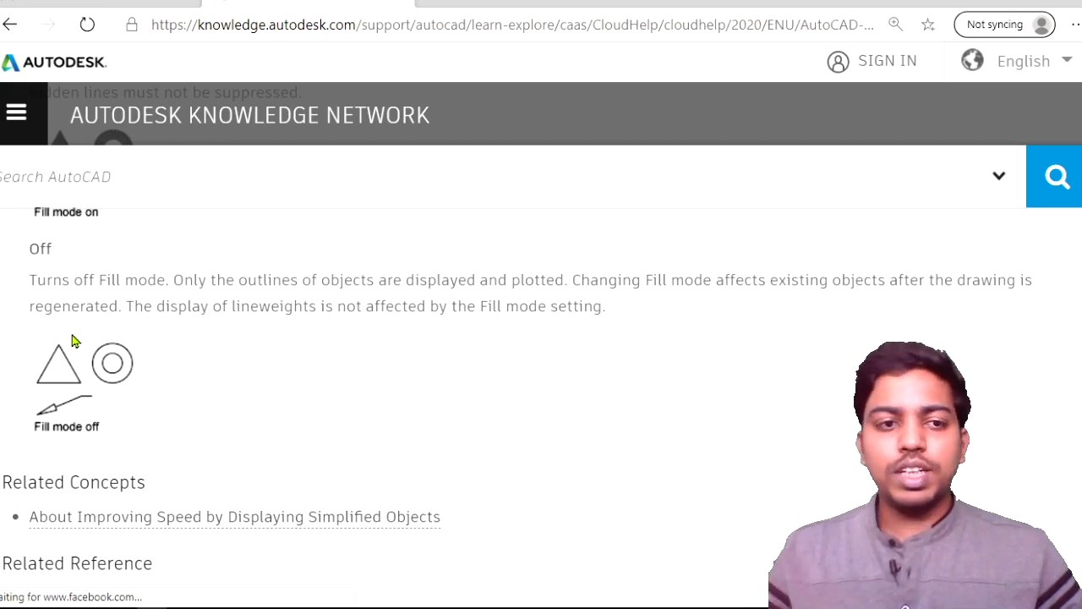
{"action": "scroll", "coordinate": [72, 340], "scroll_direction": "up", "scroll_amount": 3}
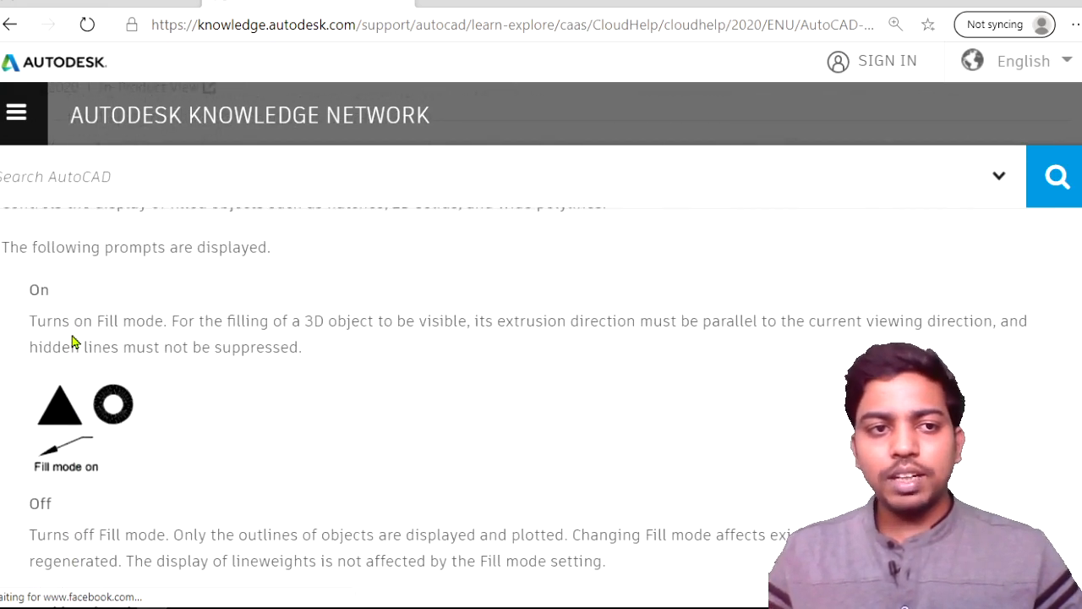
{"action": "scroll", "coordinate": [72, 340], "scroll_direction": "up", "scroll_amount": 2}
{"action": "scroll", "coordinate": [72, 340], "scroll_direction": "down", "scroll_amount": 2}
{"action": "scroll", "coordinate": [72, 340], "scroll_direction": "up", "scroll_amount": 1}
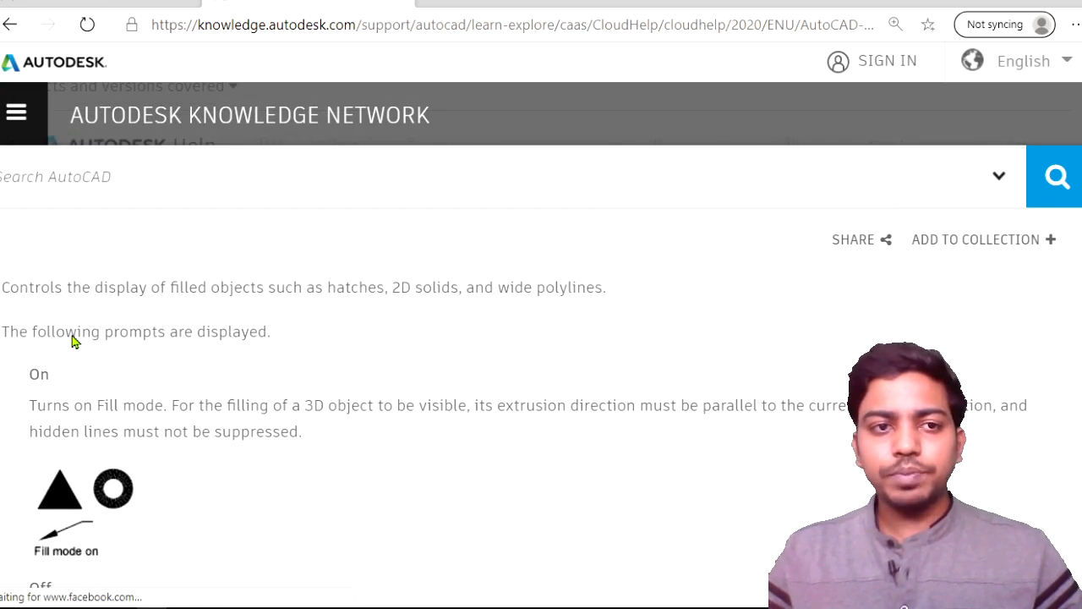
{"action": "scroll", "coordinate": [72, 340], "scroll_direction": "down", "scroll_amount": 5}
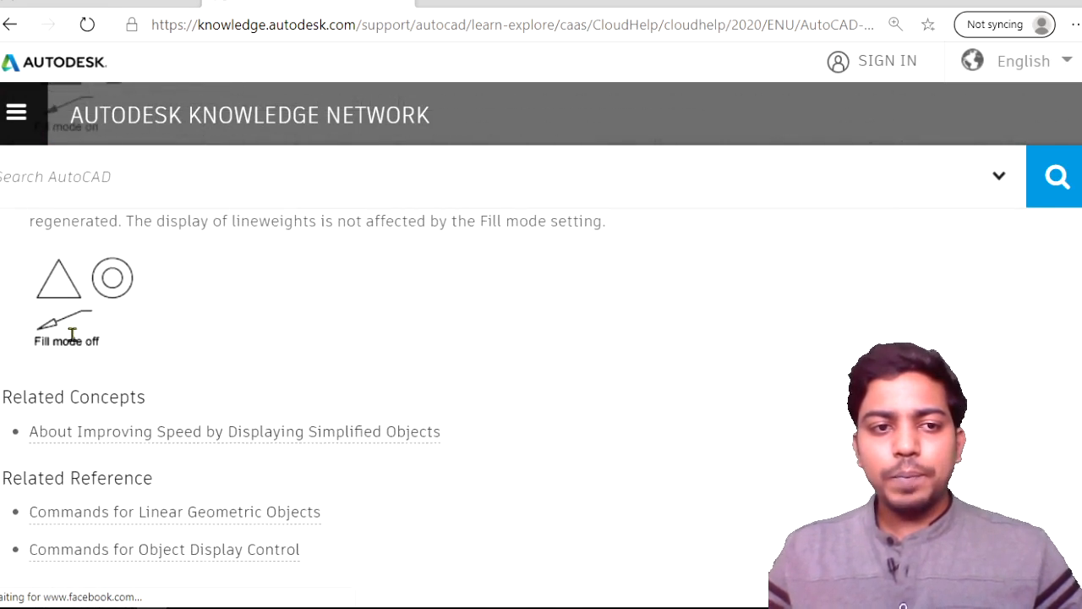
{"action": "scroll", "coordinate": [73, 340], "scroll_direction": "up", "scroll_amount": 1}
Step: Return to the PDF notes and review the Round (Fillet), Group and Fill command sections, highlighting the Fillet and Group headings
{"action": "left_click", "coordinate": [118, 2]}
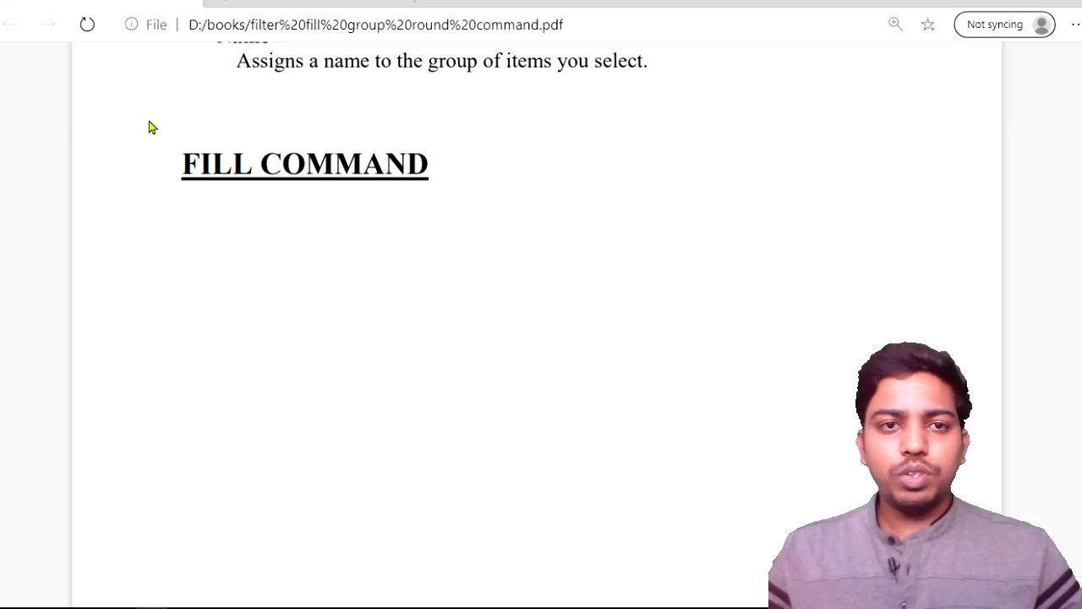
{"action": "scroll", "coordinate": [258, 272], "scroll_direction": "up", "scroll_amount": 3}
{"action": "scroll", "coordinate": [257, 271], "scroll_direction": "up", "scroll_amount": 15}
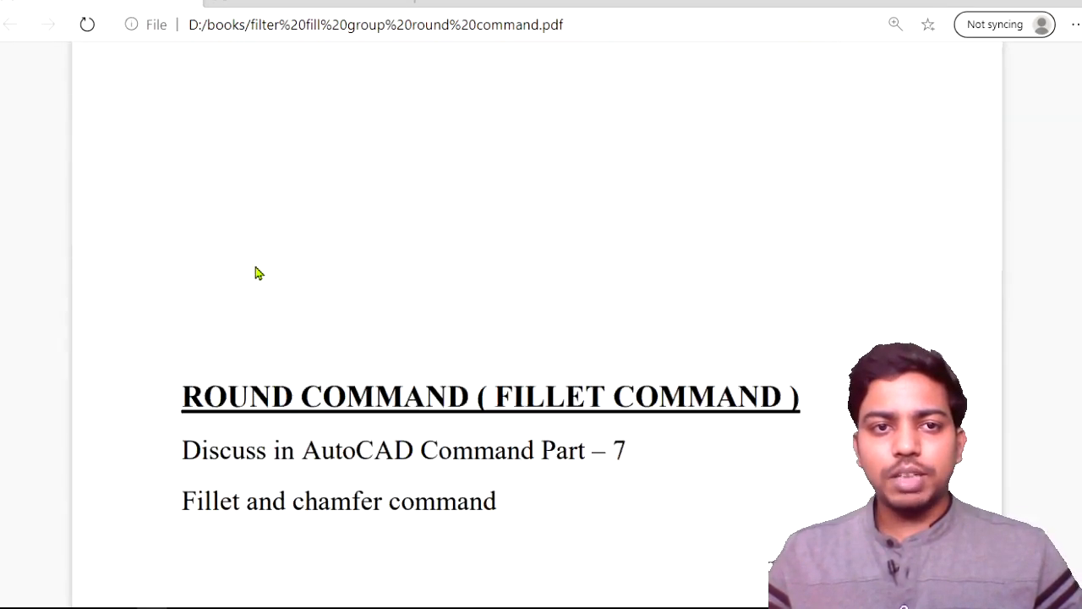
{"action": "scroll", "coordinate": [347, 181], "scroll_direction": "down", "scroll_amount": 5}
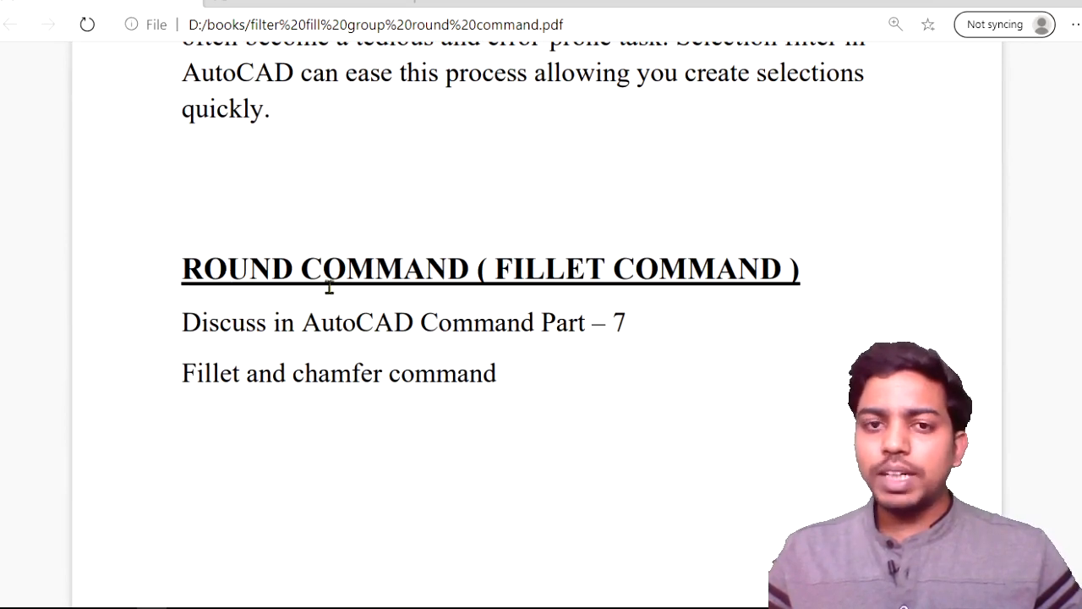
{"action": "left_click_drag", "start_coordinate": [483, 269], "coordinate": [788, 269]}
{"action": "scroll", "coordinate": [726, 307], "scroll_direction": "down", "scroll_amount": 1}
{"action": "scroll", "coordinate": [712, 311], "scroll_direction": "down", "scroll_amount": 6}
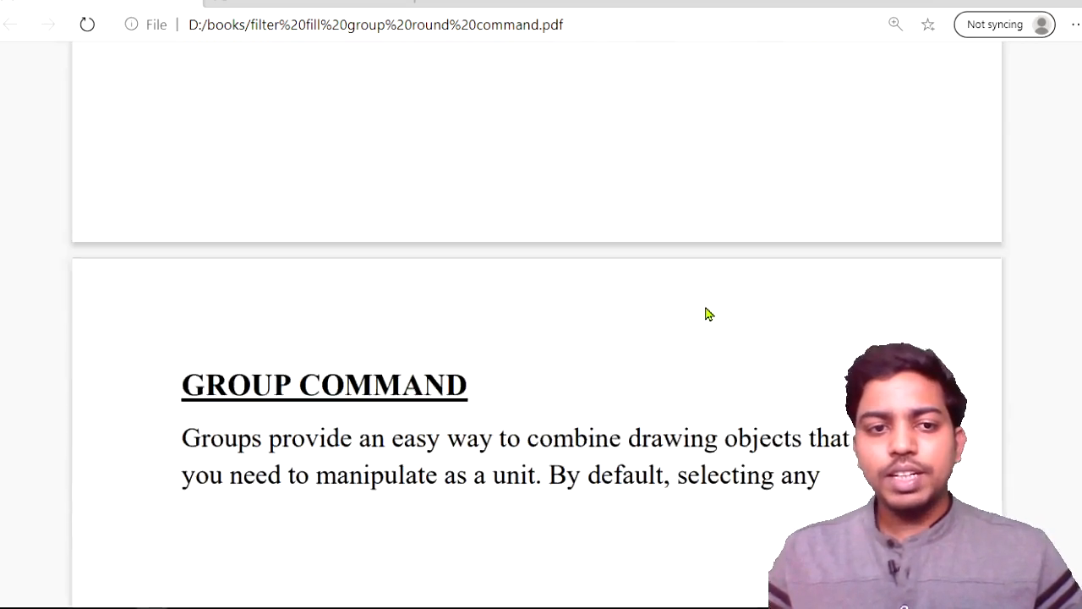
{"action": "left_click_drag", "start_coordinate": [188, 207], "coordinate": [462, 200]}
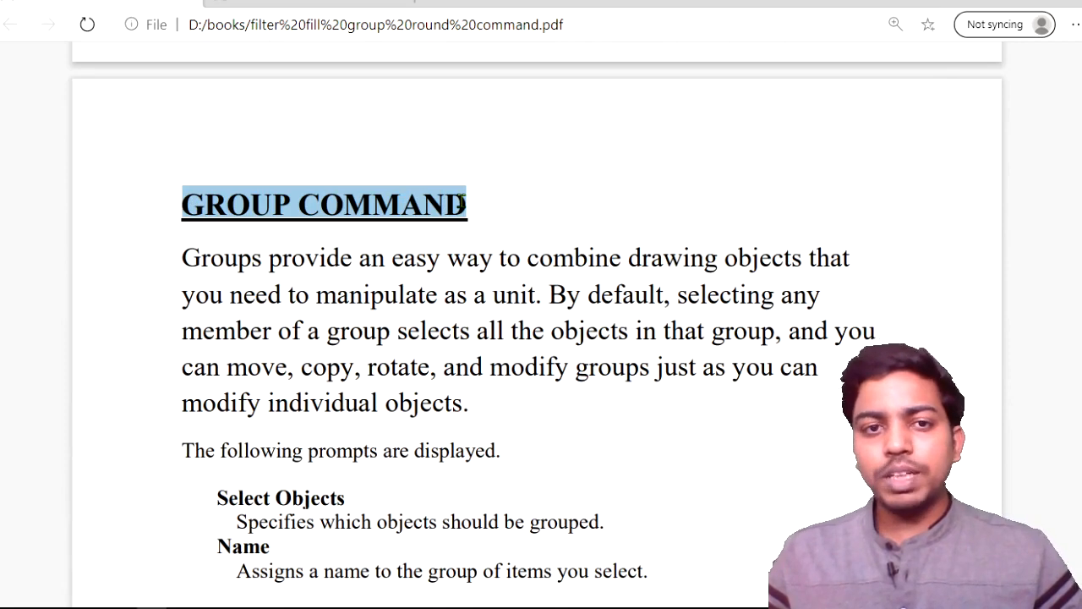
{"action": "scroll", "coordinate": [462, 200], "scroll_direction": "down", "scroll_amount": 4}
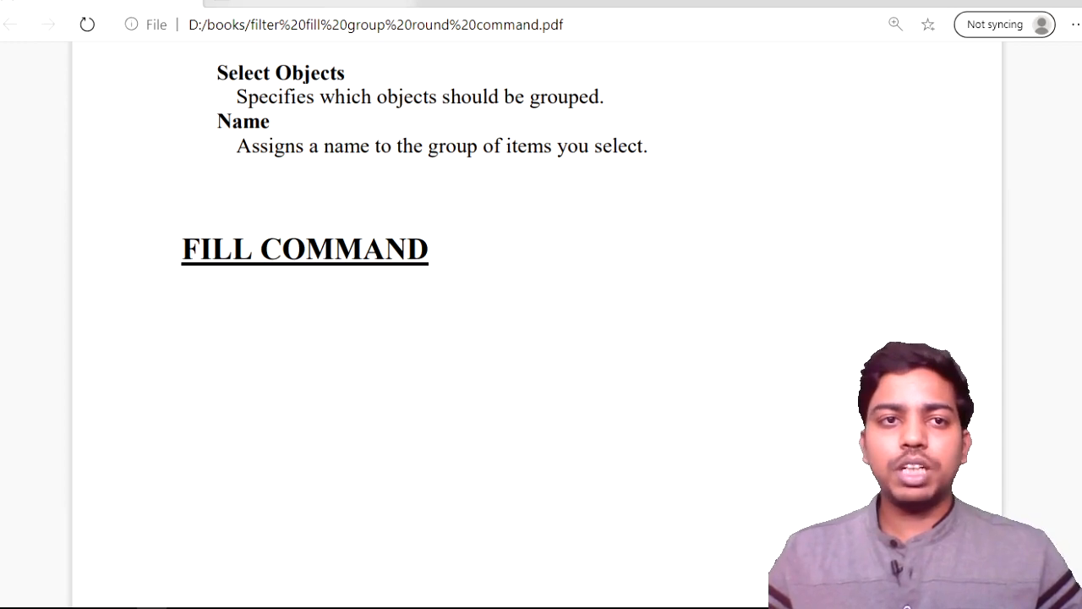
Step: Look again at the Fill mode on and off illustrations on the Autodesk help page
{"action": "left_click", "coordinate": [320, 2]}
{"action": "scroll", "coordinate": [330, 194], "scroll_direction": "down", "scroll_amount": 1}
{"action": "scroll", "coordinate": [336, 215], "scroll_direction": "up", "scroll_amount": 2}
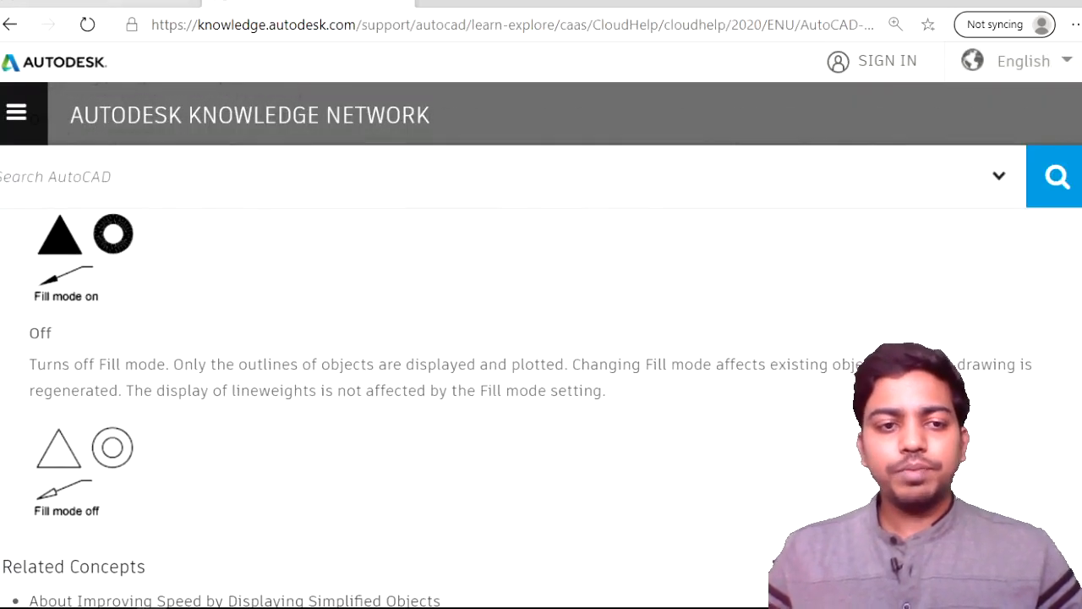
Step: Switch back to AutoCAD and cancel the pending HATCH command
{"action": "left_click", "coordinate": [182, 597]}
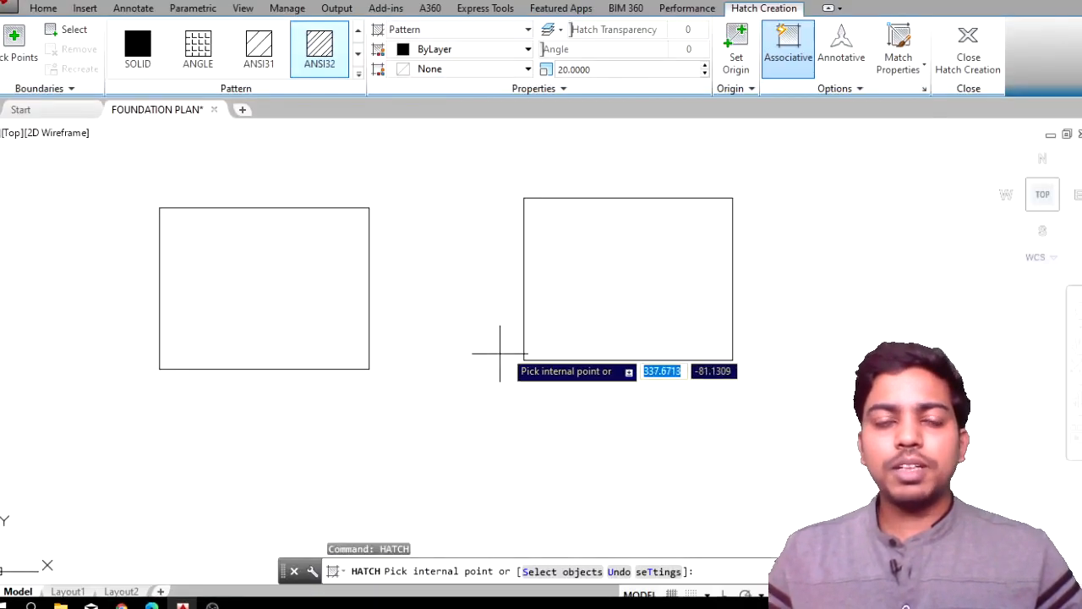
{"action": "scroll", "coordinate": [504, 338], "scroll_direction": "down", "scroll_amount": 2}
{"action": "key", "text": "Escape"}
{"action": "scroll", "coordinate": [508, 342], "scroll_direction": "down", "scroll_amount": 3}
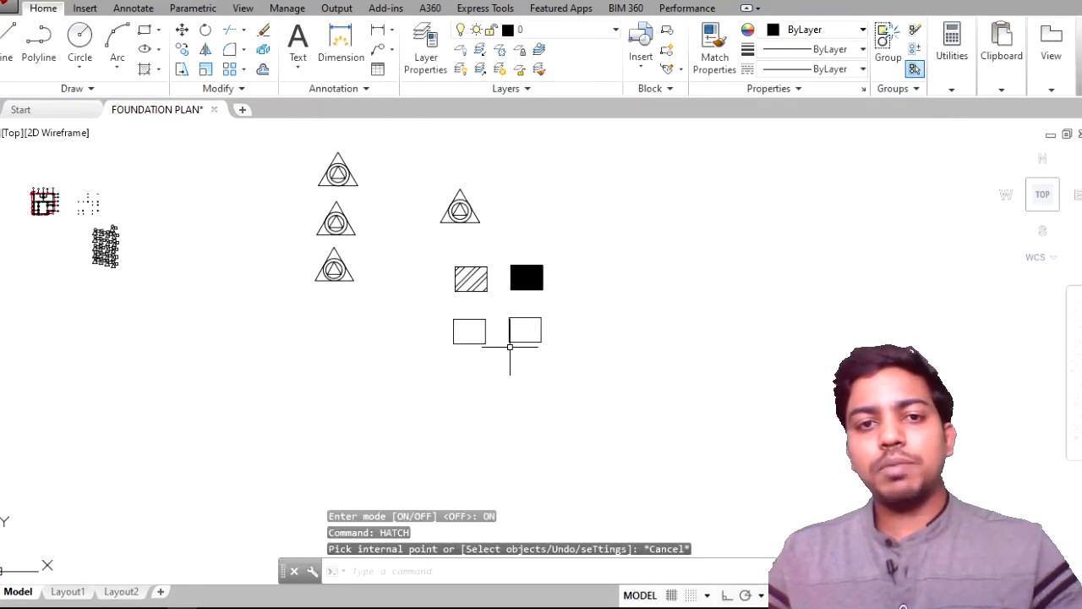
Step: Examine the copied circle, triangle and square groups in the drawing
{"action": "middle_click_drag", "start_coordinate": [118, 269], "coordinate": [358, 285]}
{"action": "scroll", "coordinate": [338, 270], "scroll_direction": "up", "scroll_amount": 6}
{"action": "middle_click_drag", "start_coordinate": [367, 242], "coordinate": [358, 310]}
{"action": "scroll", "coordinate": [357, 309], "scroll_direction": "up", "scroll_amount": 2}
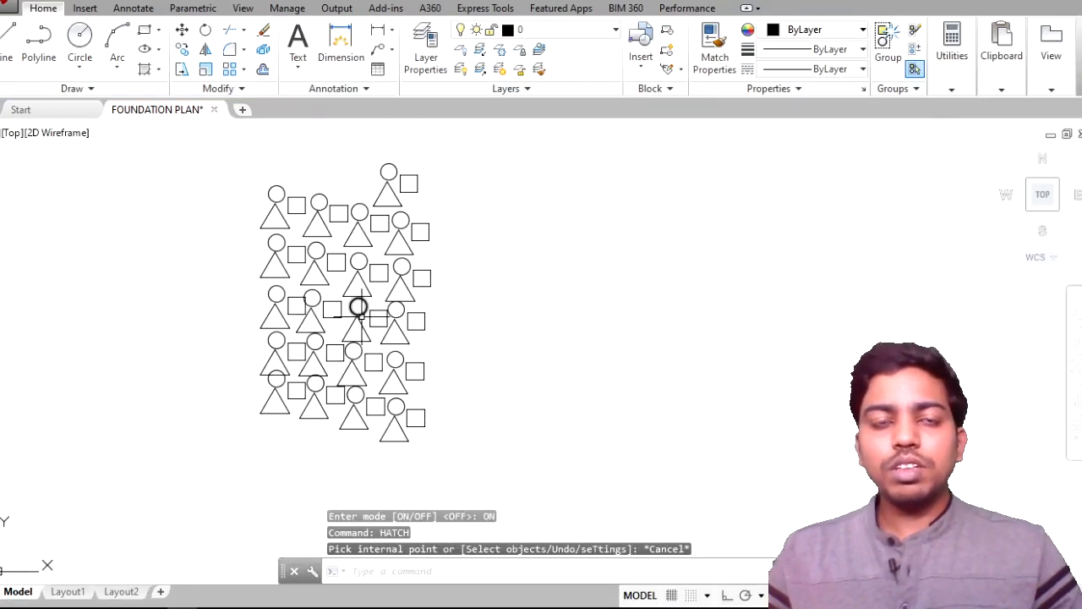
{"action": "scroll", "coordinate": [327, 291], "scroll_direction": "up", "scroll_amount": 2}
{"action": "middle_click_drag", "start_coordinate": [293, 199], "coordinate": [387, 242]}
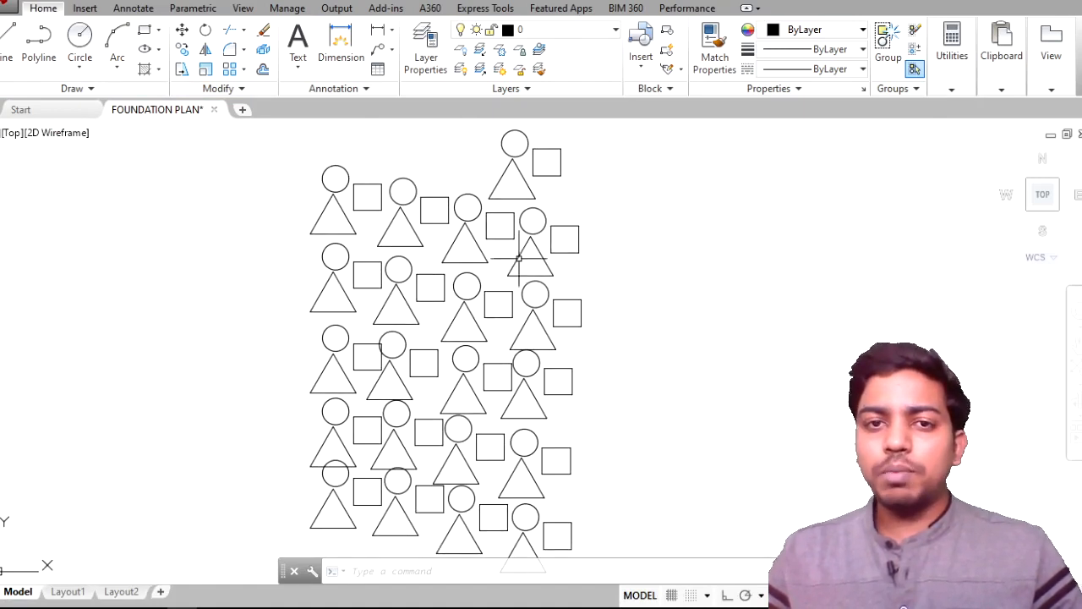
{"action": "scroll", "coordinate": [560, 299], "scroll_direction": "down", "scroll_amount": 4}
{"action": "scroll", "coordinate": [359, 240], "scroll_direction": "up", "scroll_amount": 3}
Step: Examine the filled column and footing at grid 1-F of the foundation plan and the separate column layout beside it
{"action": "middle_click_drag", "start_coordinate": [314, 181], "coordinate": [456, 414]}
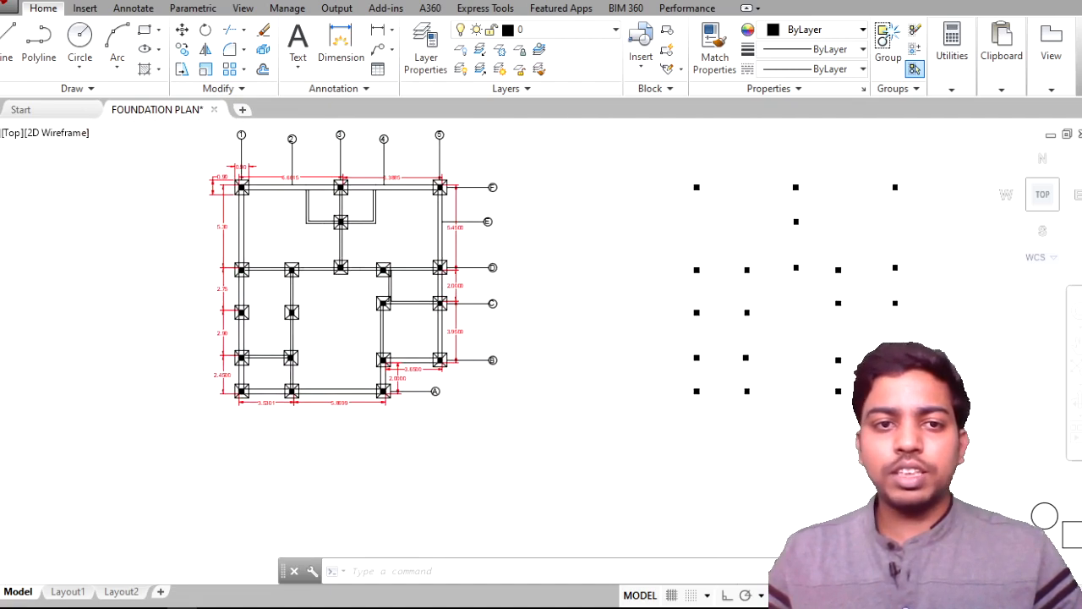
{"action": "scroll", "coordinate": [264, 187], "scroll_direction": "up", "scroll_amount": 4}
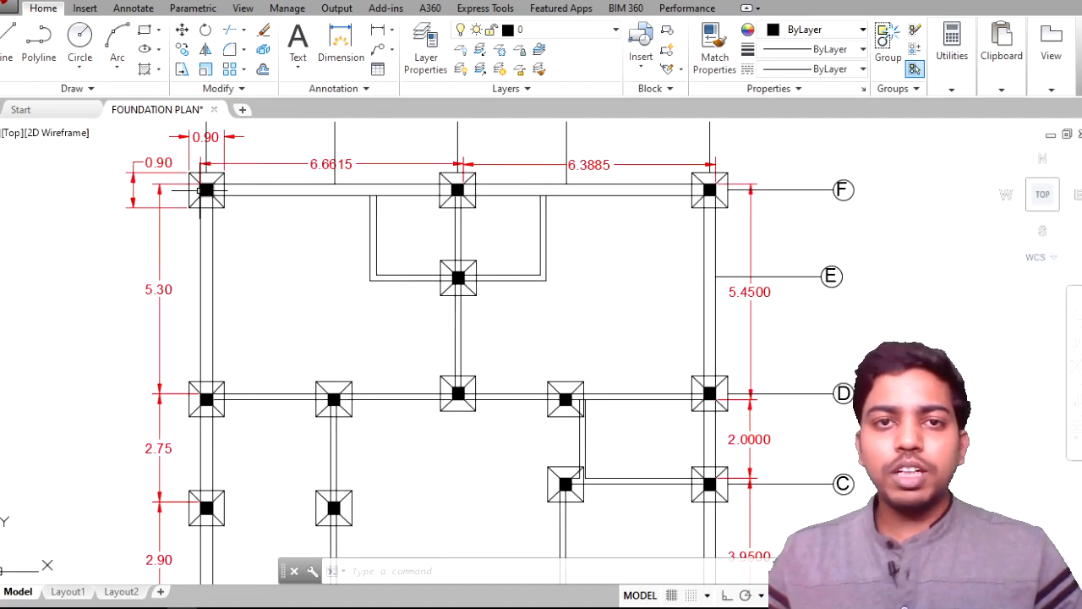
{"action": "scroll", "coordinate": [203, 190], "scroll_direction": "up", "scroll_amount": 8}
{"action": "middle_click_drag", "start_coordinate": [251, 230], "coordinate": [248, 259]}
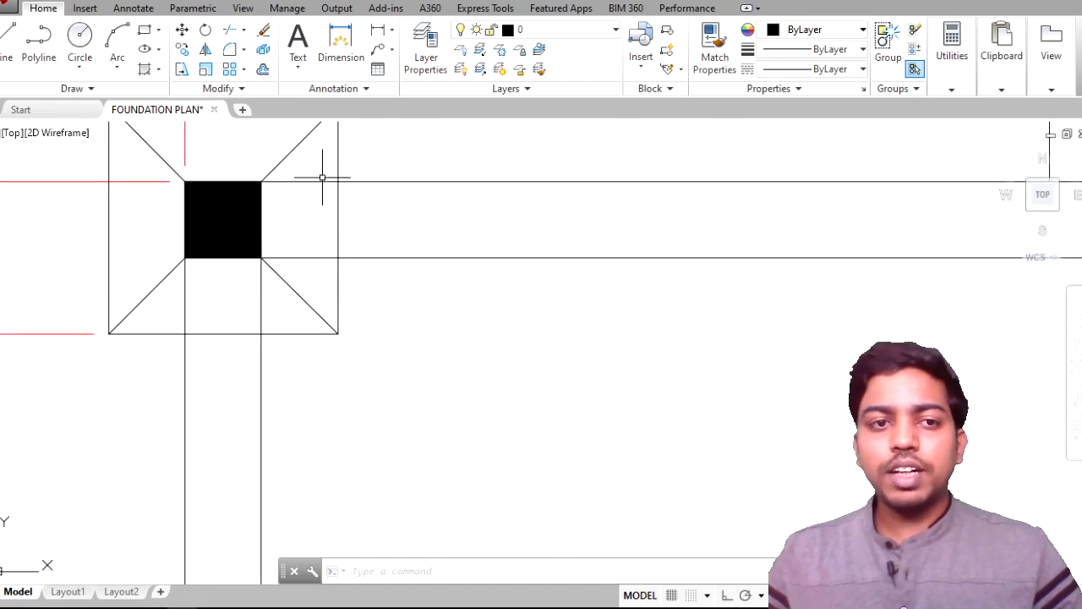
{"action": "scroll", "coordinate": [340, 225], "scroll_direction": "down", "scroll_amount": 2}
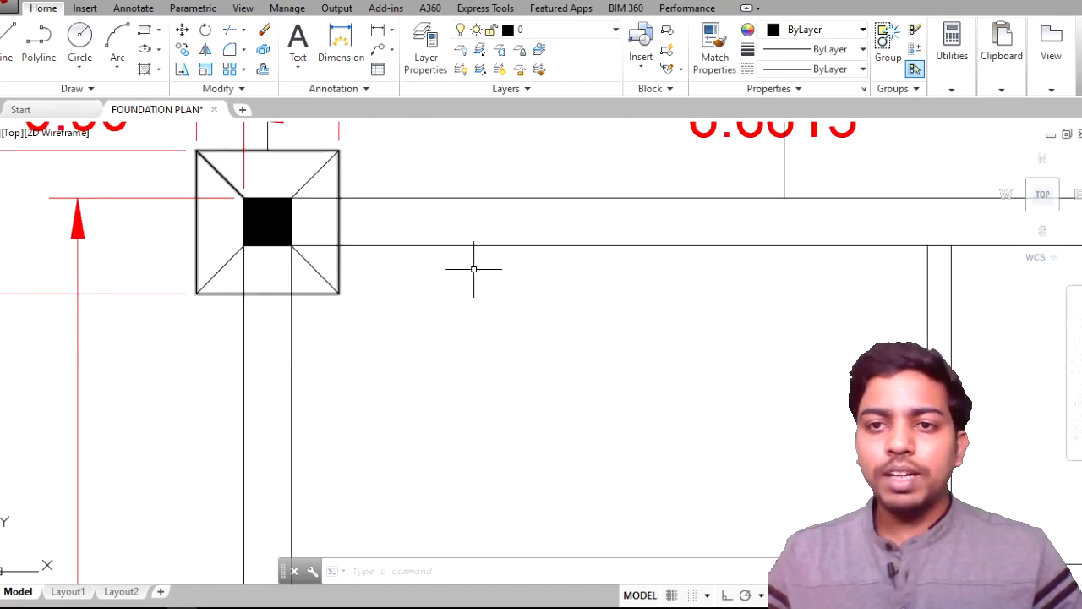
{"action": "scroll", "coordinate": [476, 266], "scroll_direction": "down", "scroll_amount": 6}
{"action": "middle_click_drag", "start_coordinate": [746, 322], "coordinate": [1, 194]}
{"action": "middle_click_drag", "start_coordinate": [865, 306], "coordinate": [451, 282]}
{"action": "scroll", "coordinate": [455, 284], "scroll_direction": "down", "scroll_amount": 2}
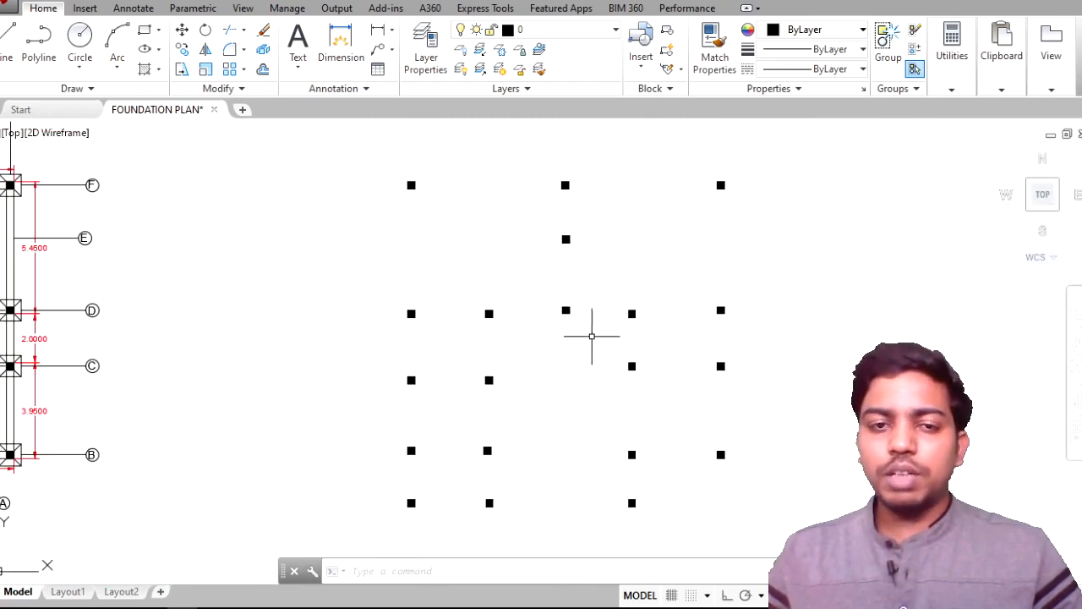
Step: Examine the foundation plan's numbered and lettered grid bubbles and its dimensions
{"action": "scroll", "coordinate": [318, 314], "scroll_direction": "down", "scroll_amount": 2}
{"action": "middle_click_drag", "start_coordinate": [321, 309], "coordinate": [476, 307]}
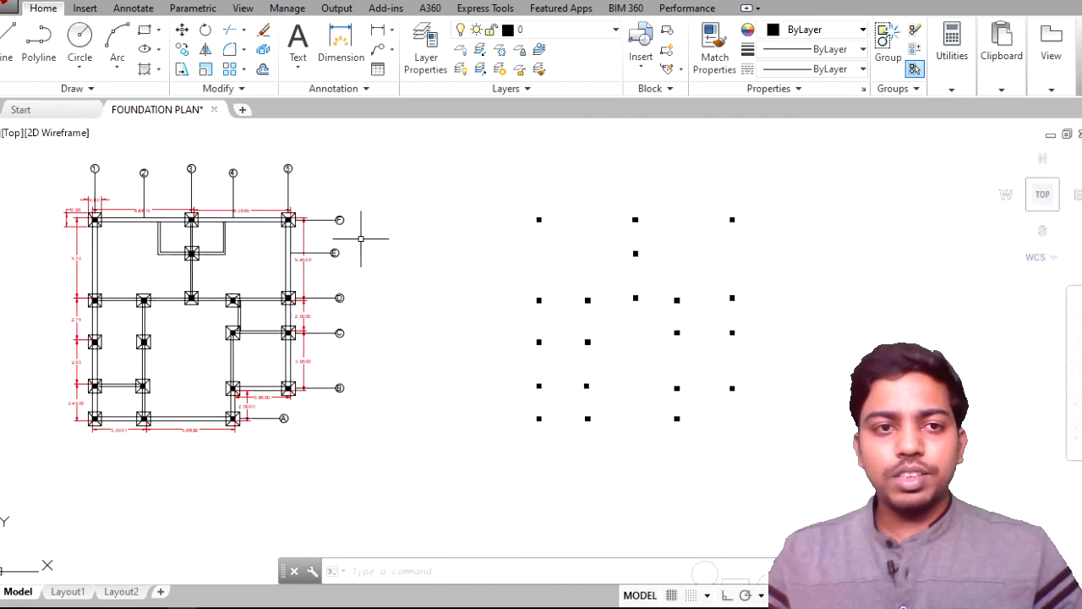
{"action": "middle_click_drag", "start_coordinate": [269, 211], "coordinate": [251, 173]}
{"action": "scroll", "coordinate": [252, 173], "scroll_direction": "up", "scroll_amount": 4}
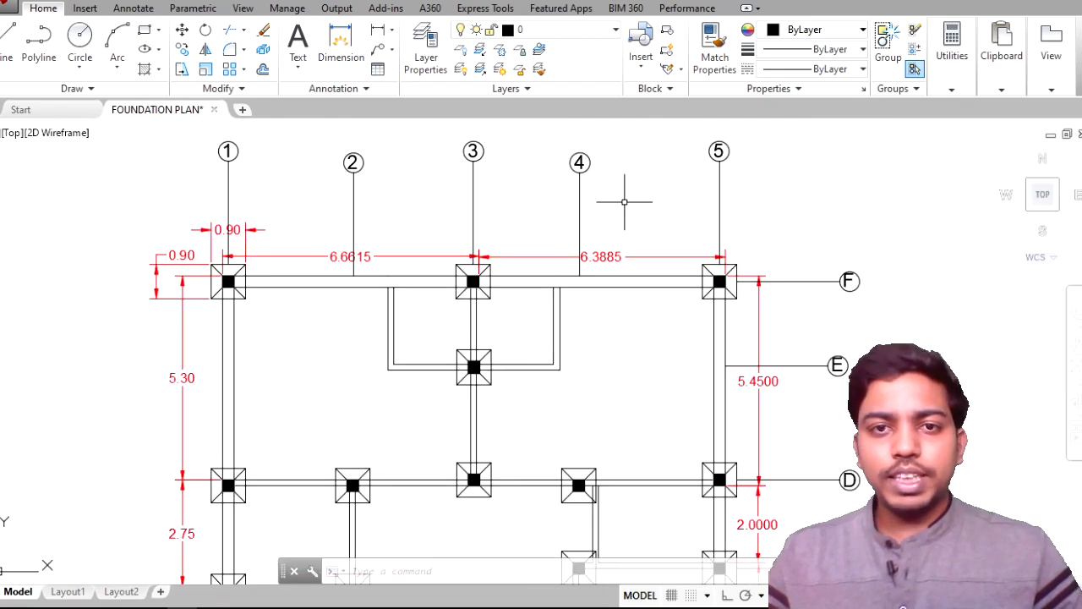
{"action": "middle_click_drag", "start_coordinate": [807, 193], "coordinate": [667, 193]}
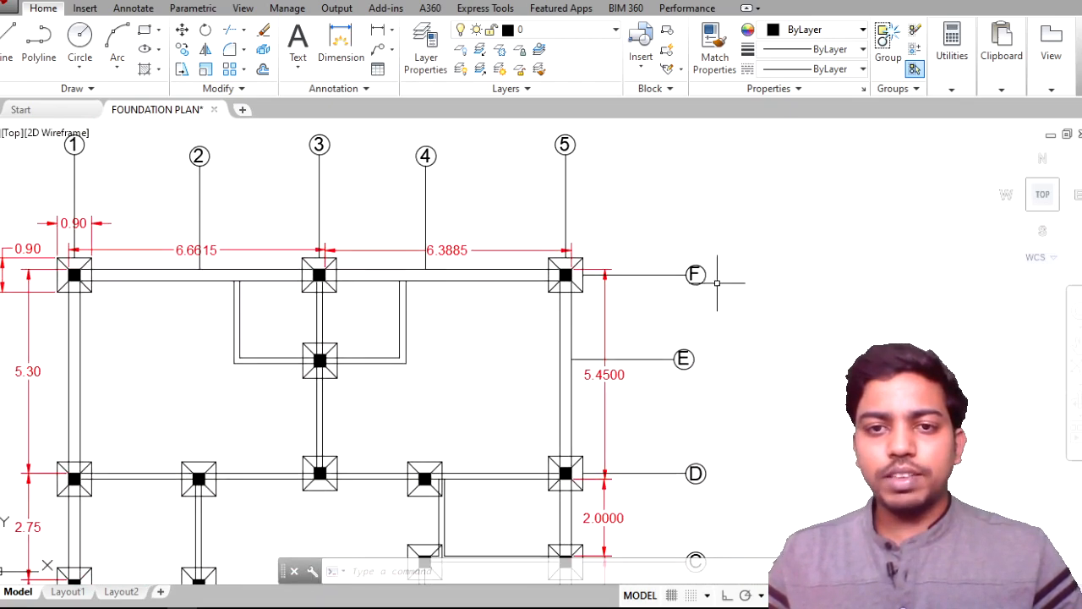
{"action": "scroll", "coordinate": [762, 383], "scroll_direction": "down", "scroll_amount": 3}
{"action": "middle_click_drag", "start_coordinate": [762, 383], "coordinate": [623, 297]}
{"action": "scroll", "coordinate": [623, 296], "scroll_direction": "up", "scroll_amount": 2}
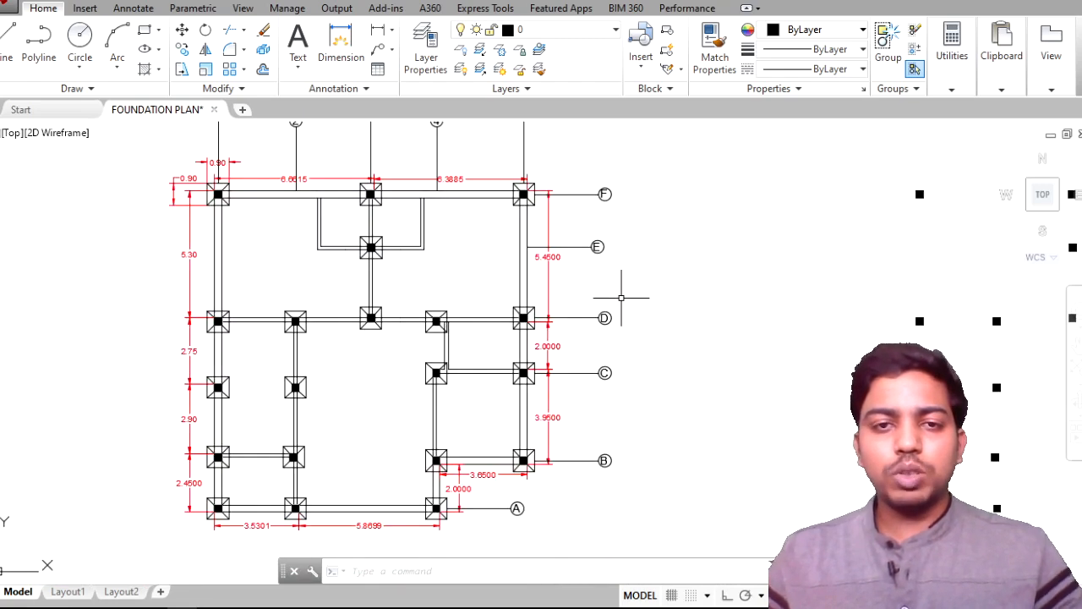
Step: Run FILTER with the Object = Circle criterion on the whole foundation plan to select only its circles, and exit the filtered selection
{"action": "scroll", "coordinate": [622, 297], "scroll_direction": "down", "scroll_amount": 2}
{"action": "type", "text": "fil"}
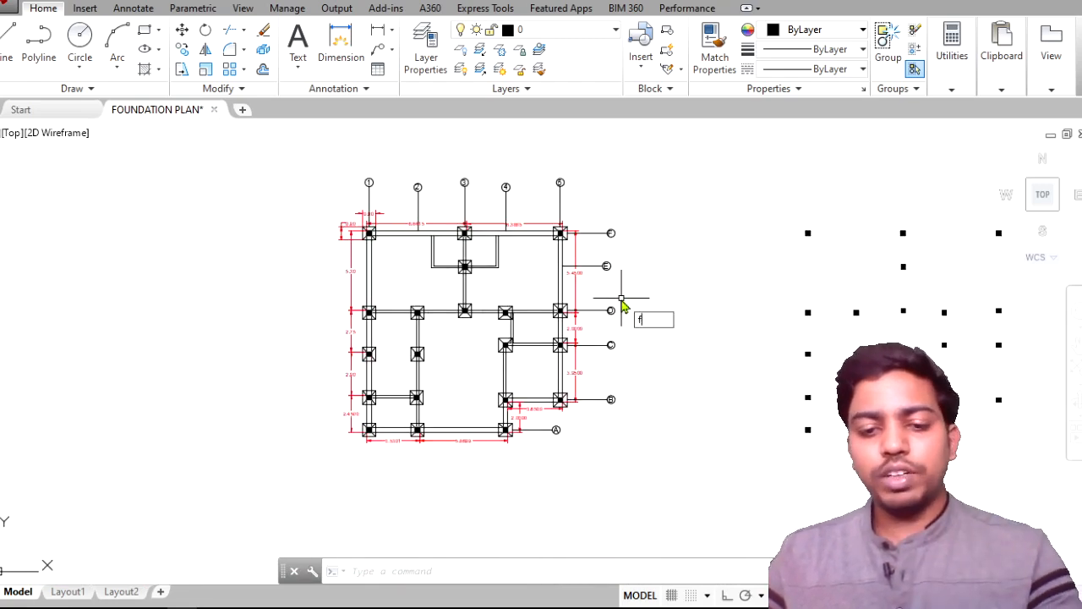
{"action": "key", "text": "Escape"}
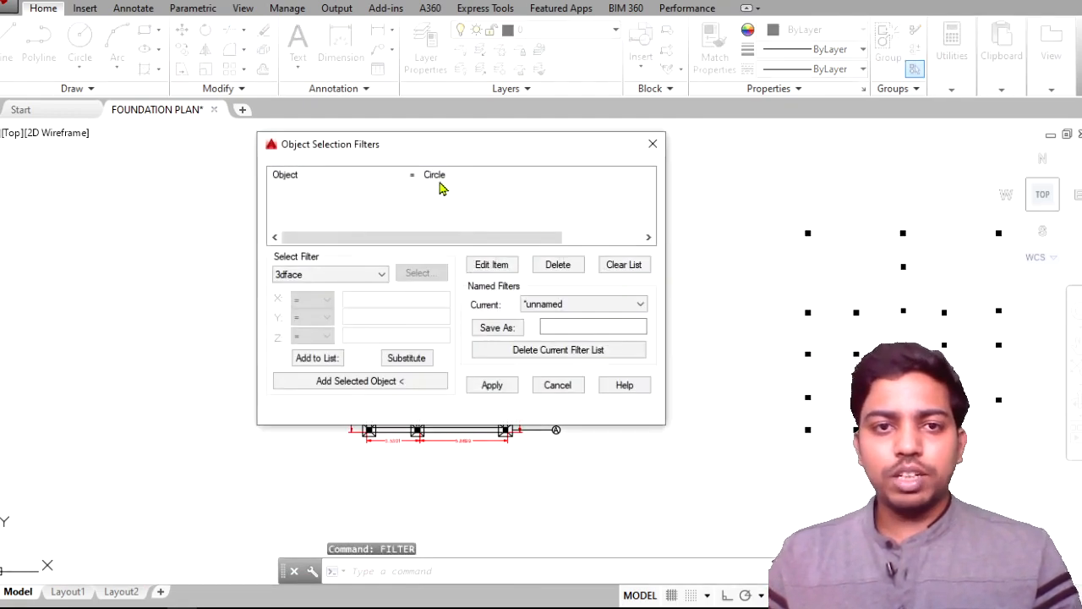
{"action": "left_click", "coordinate": [433, 177]}
{"action": "left_click", "coordinate": [492, 385]}
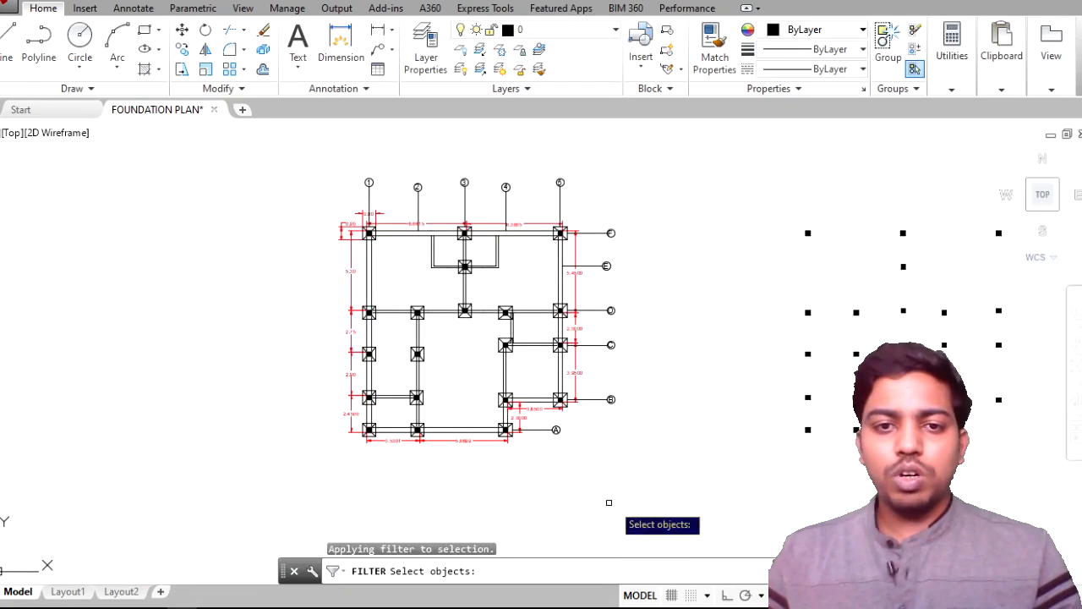
{"action": "left_click", "coordinate": [668, 493]}
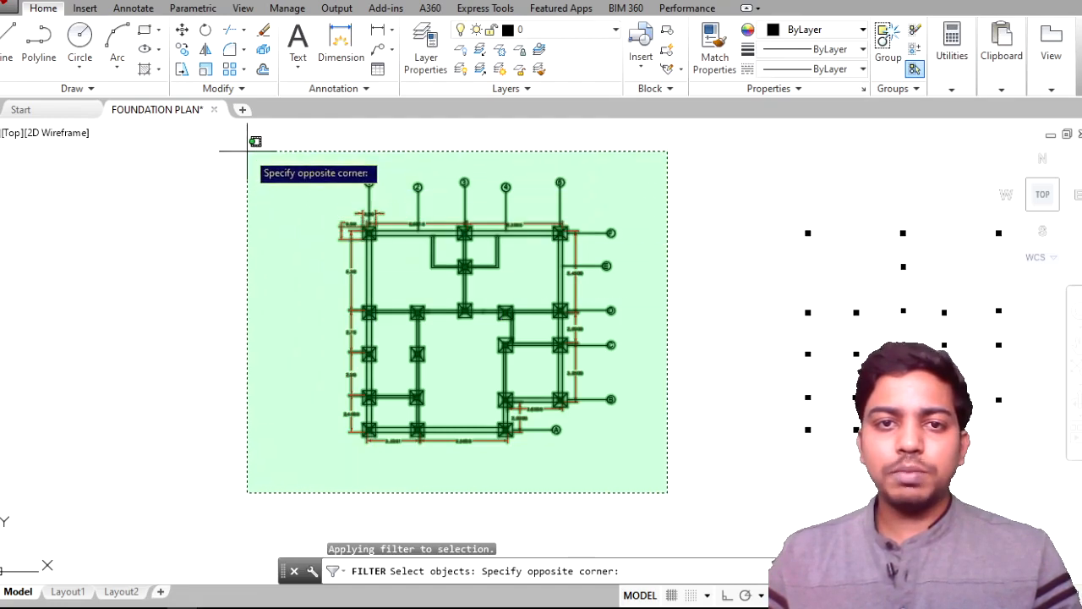
{"action": "left_click", "coordinate": [248, 151]}
{"action": "scroll", "coordinate": [495, 160], "scroll_direction": "up", "scroll_amount": 6}
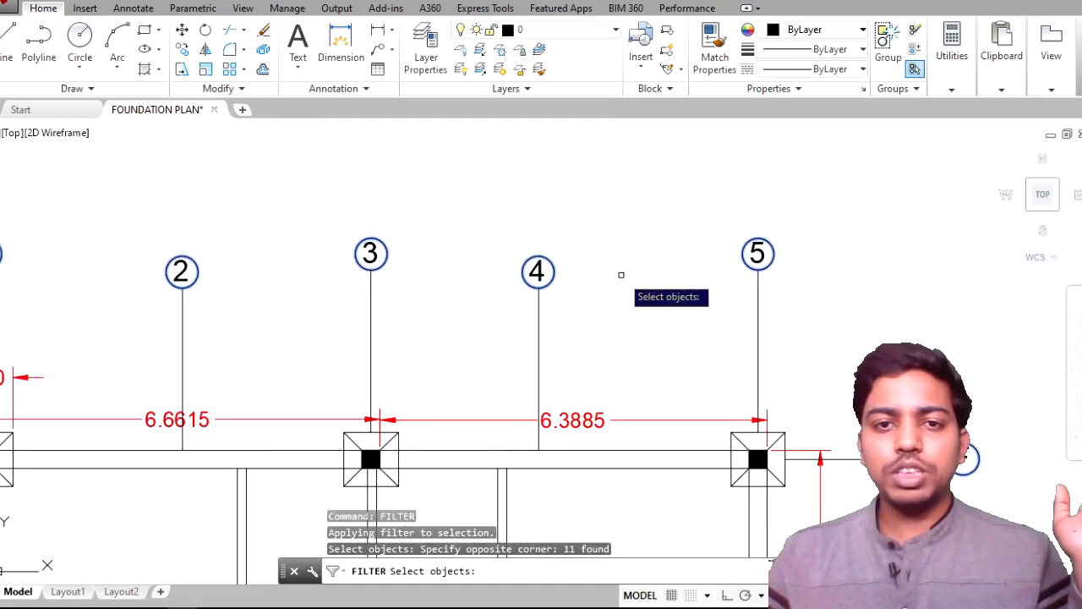
{"action": "scroll", "coordinate": [757, 298], "scroll_direction": "down", "scroll_amount": 4}
{"action": "scroll", "coordinate": [570, 223], "scroll_direction": "up", "scroll_amount": 2}
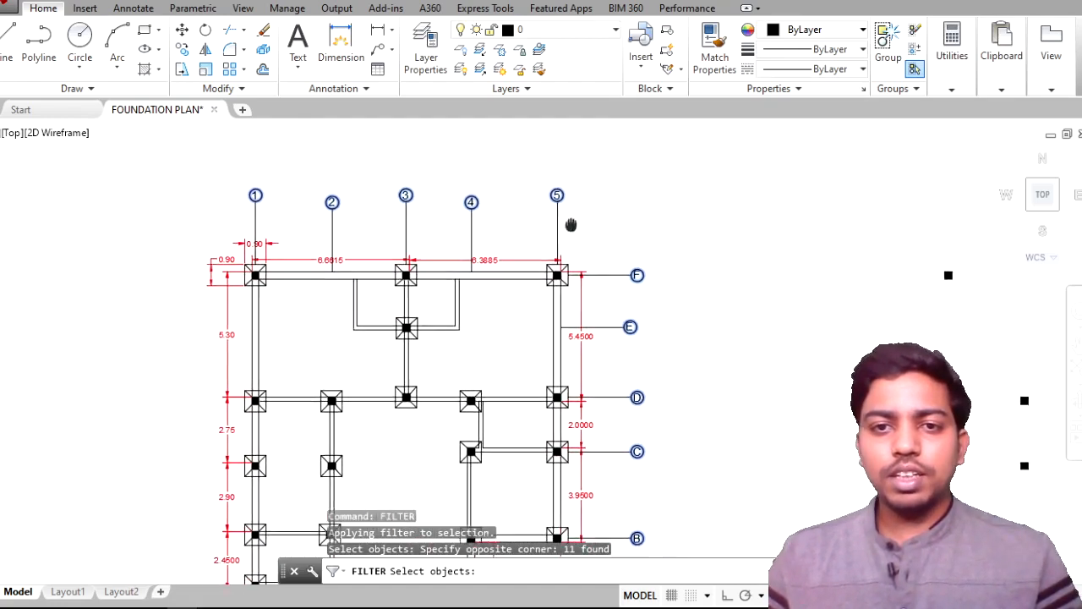
{"action": "key", "text": "Escape"}
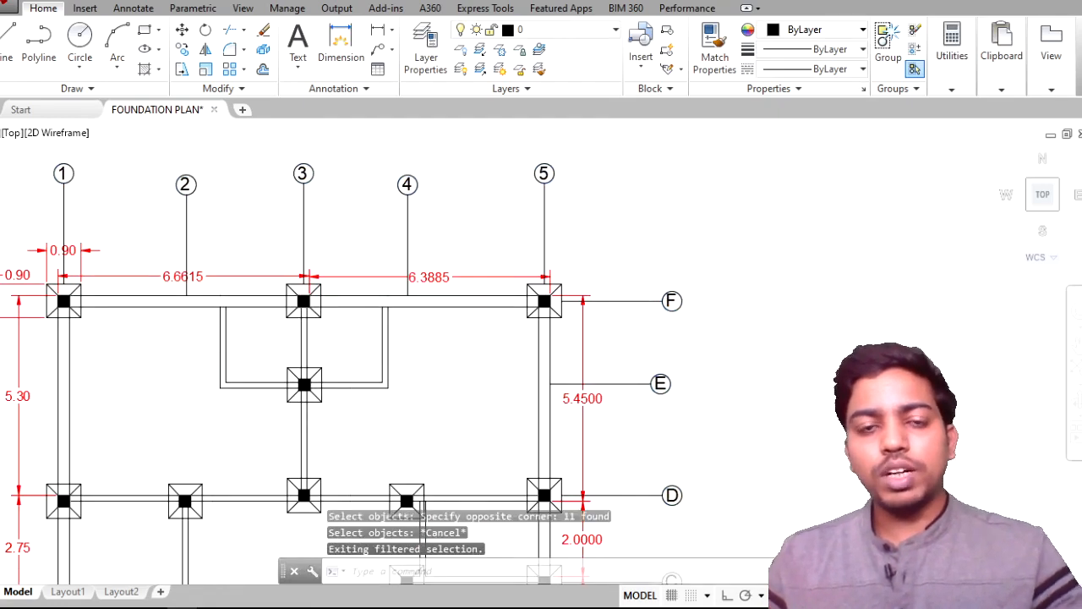
Step: Expand the command history and reduce the command window's height to about four history lines
{"action": "scroll", "coordinate": [651, 270], "scroll_direction": "down", "scroll_amount": 4}
{"action": "key", "text": "F2"}
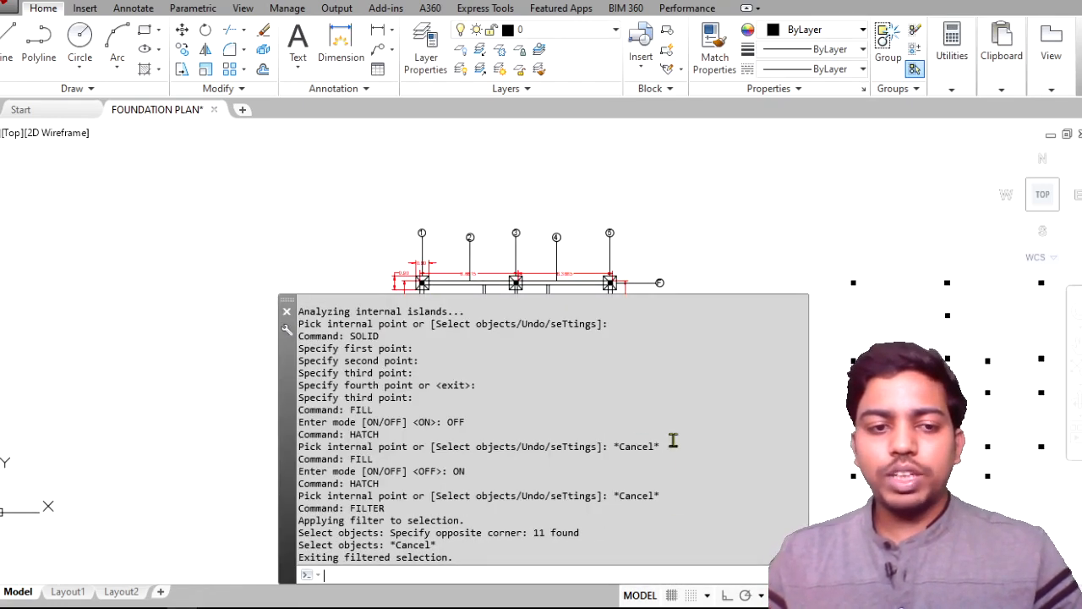
{"action": "key", "text": "Escape"}
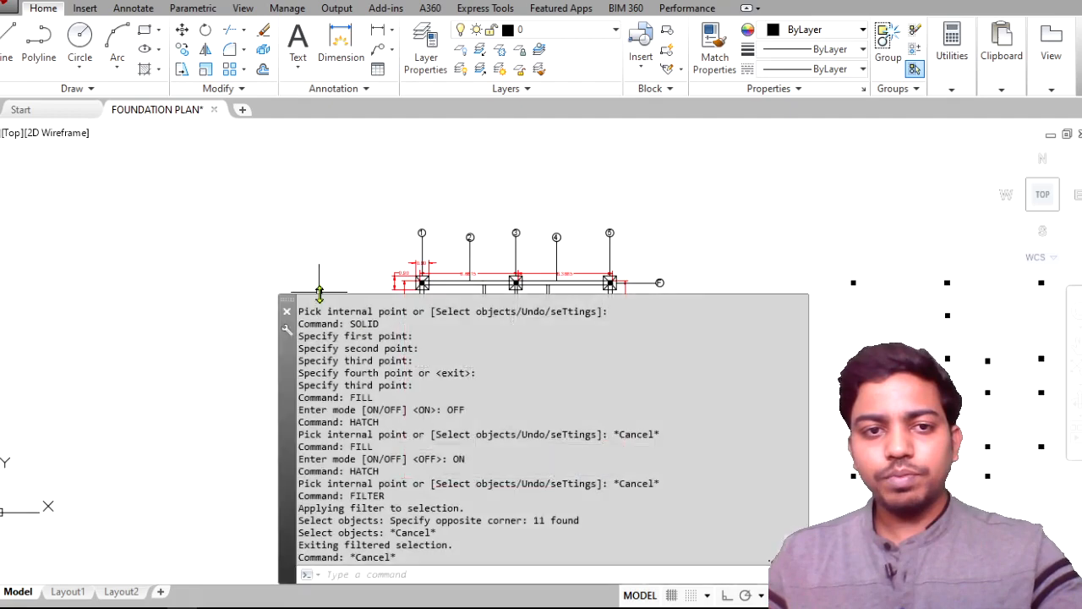
{"action": "left_click_drag", "start_coordinate": [320, 295], "coordinate": [355, 453]}
{"action": "left_click", "coordinate": [265, 245]}
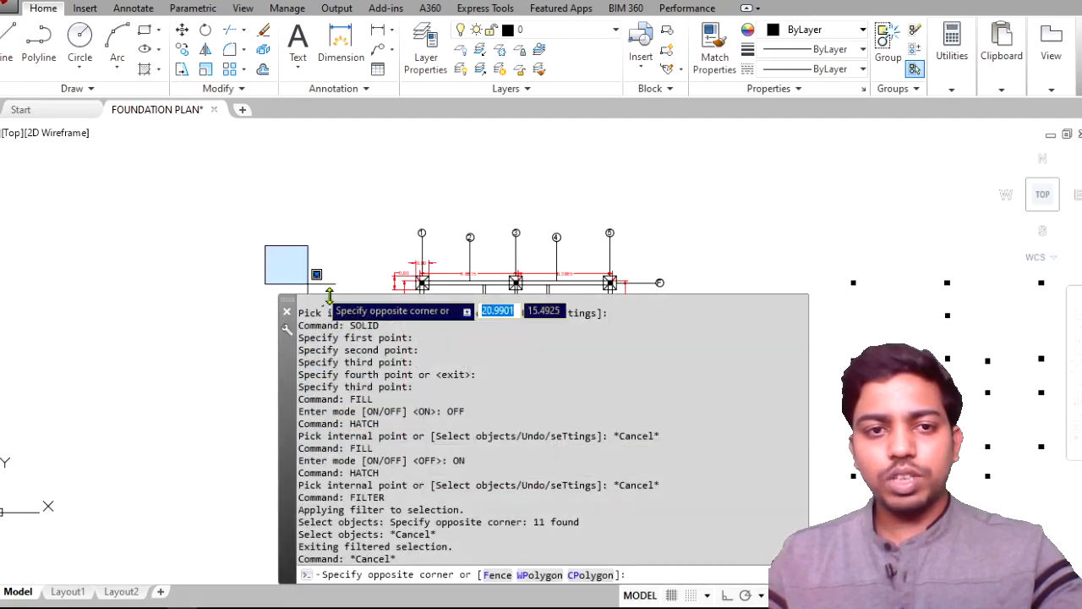
{"action": "left_click", "coordinate": [331, 292]}
{"action": "left_click_drag", "start_coordinate": [325, 296], "coordinate": [370, 565]}
{"action": "left_click_drag", "start_coordinate": [584, 533], "coordinate": [712, 508]}
Step: Select the entire foundation plan with a crossing window without any filter and clear the selection
{"action": "left_click", "coordinate": [691, 495]}
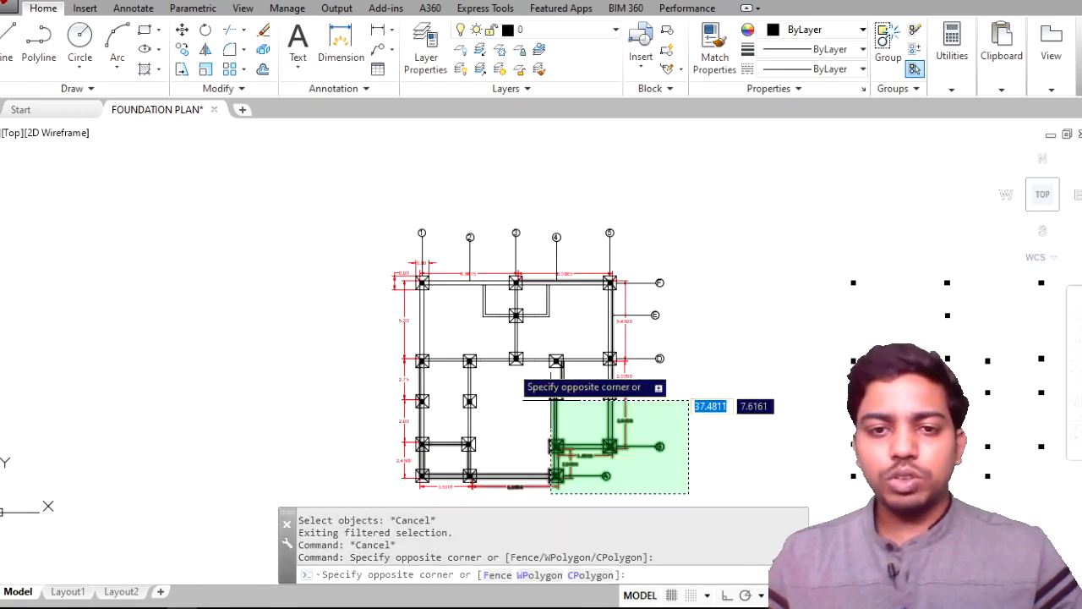
{"action": "left_click", "coordinate": [287, 179]}
{"action": "middle_click_drag", "start_coordinate": [725, 269], "coordinate": [593, 201]}
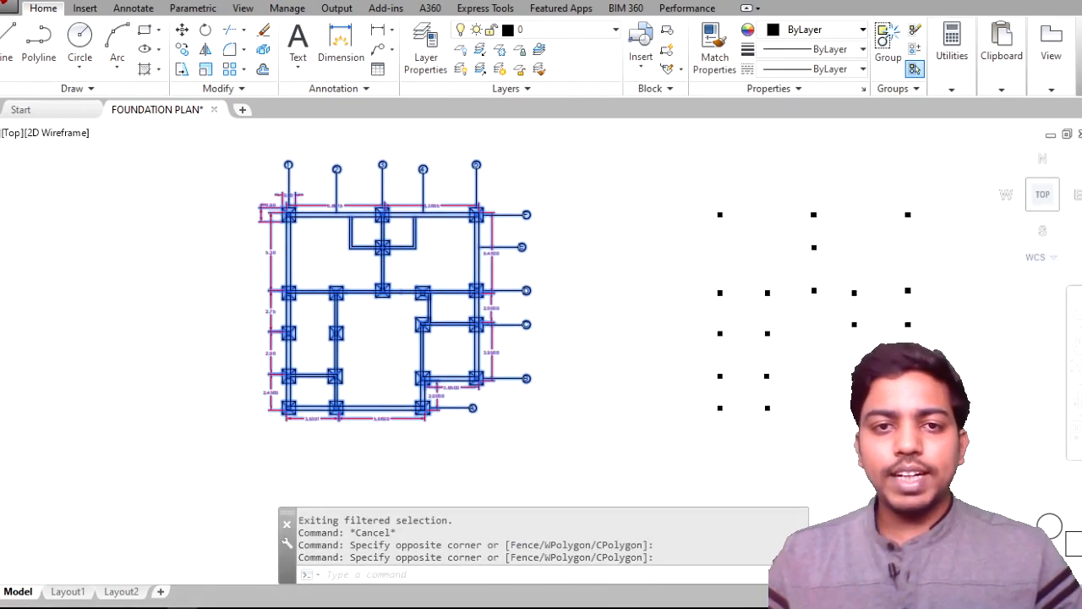
{"action": "scroll", "coordinate": [593, 253], "scroll_direction": "up", "scroll_amount": 2}
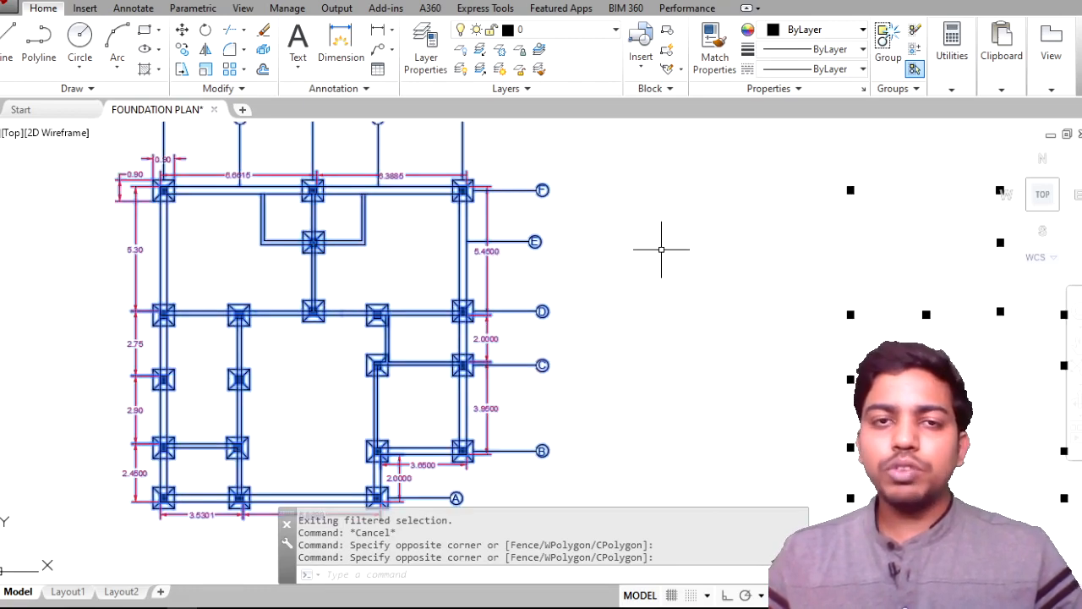
{"action": "scroll", "coordinate": [600, 266], "scroll_direction": "up", "scroll_amount": 2}
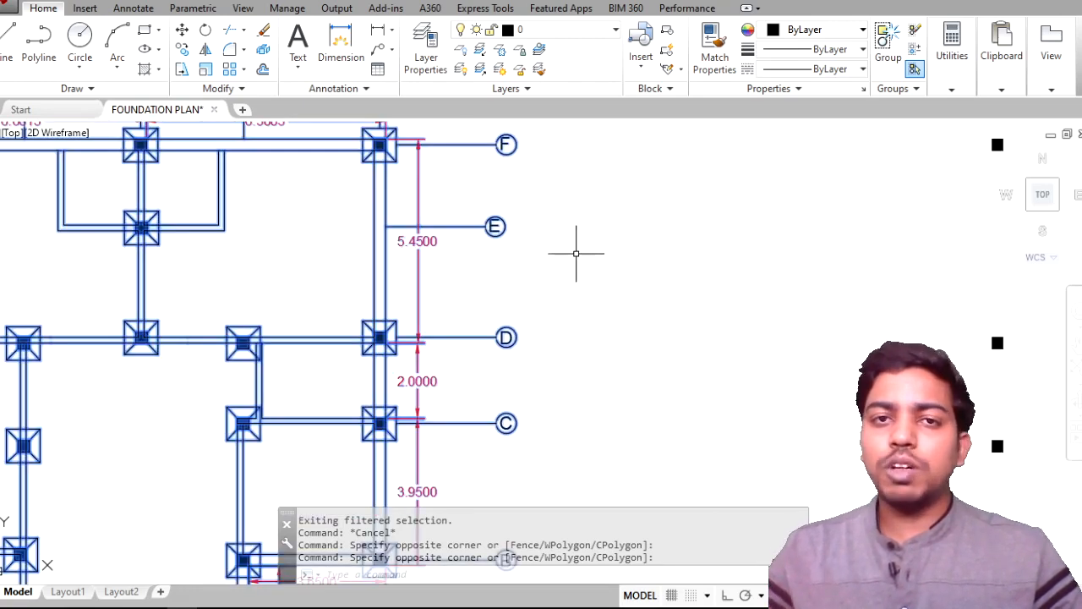
{"action": "scroll", "coordinate": [575, 253], "scroll_direction": "down", "scroll_amount": 2}
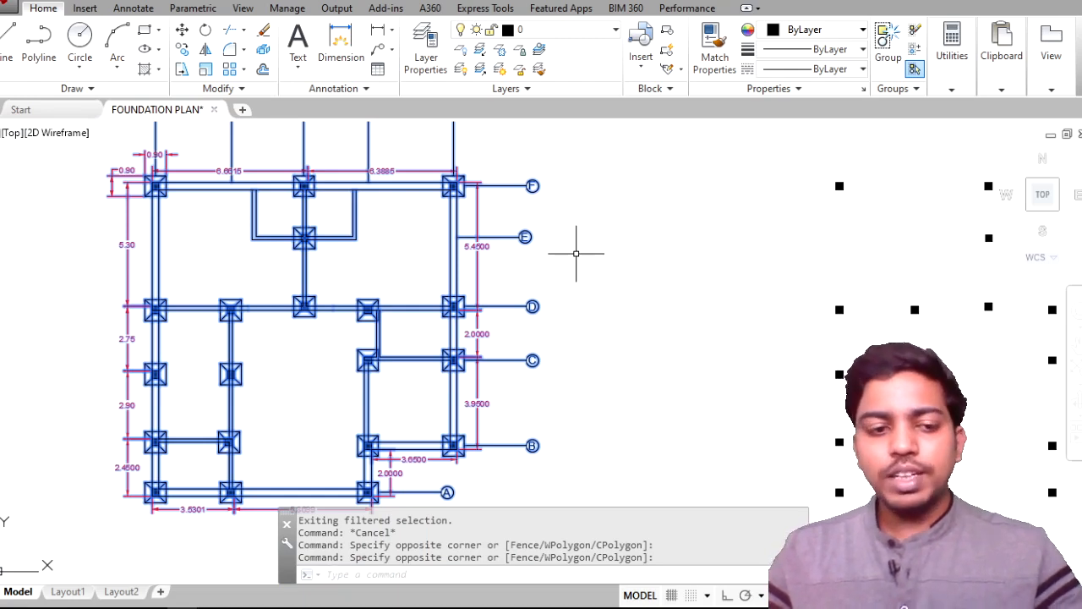
{"action": "key", "text": "Escape"}
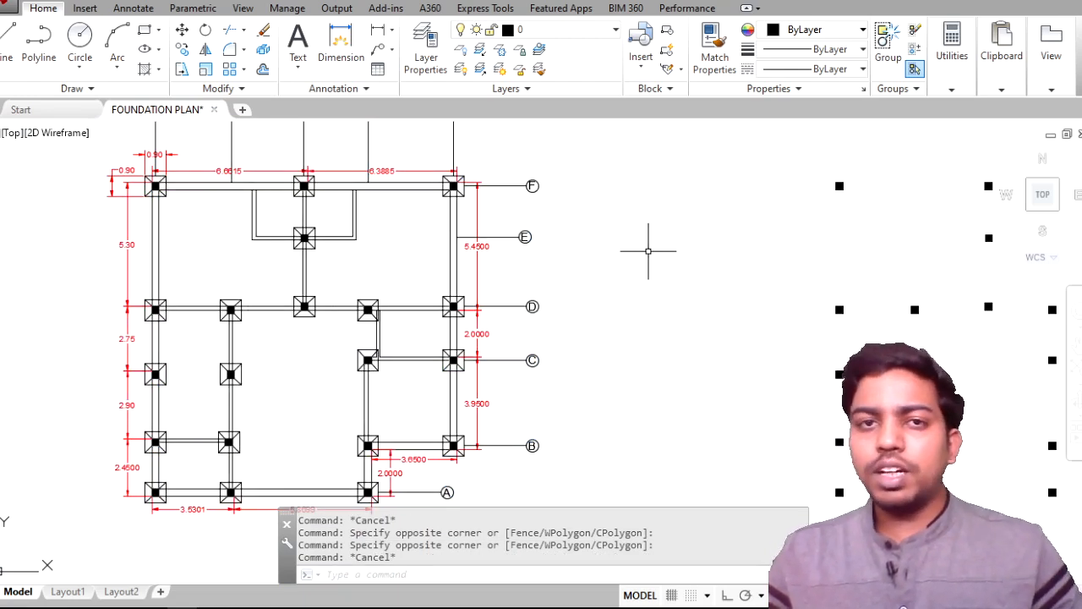
{"action": "scroll", "coordinate": [649, 251], "scroll_direction": "down", "scroll_amount": 2}
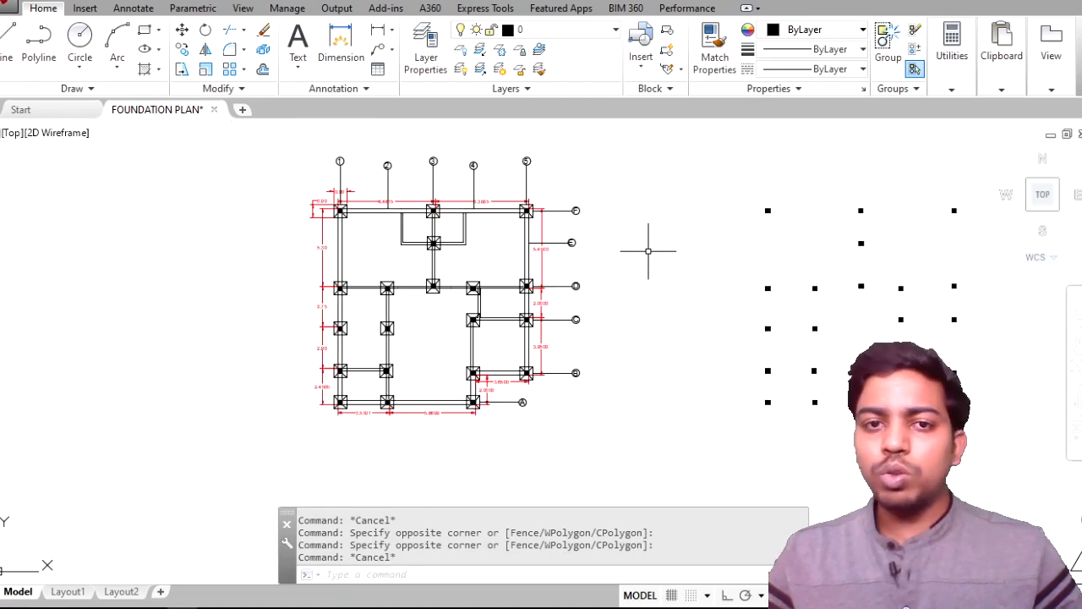
{"action": "middle_click_drag", "start_coordinate": [708, 282], "coordinate": [646, 293]}
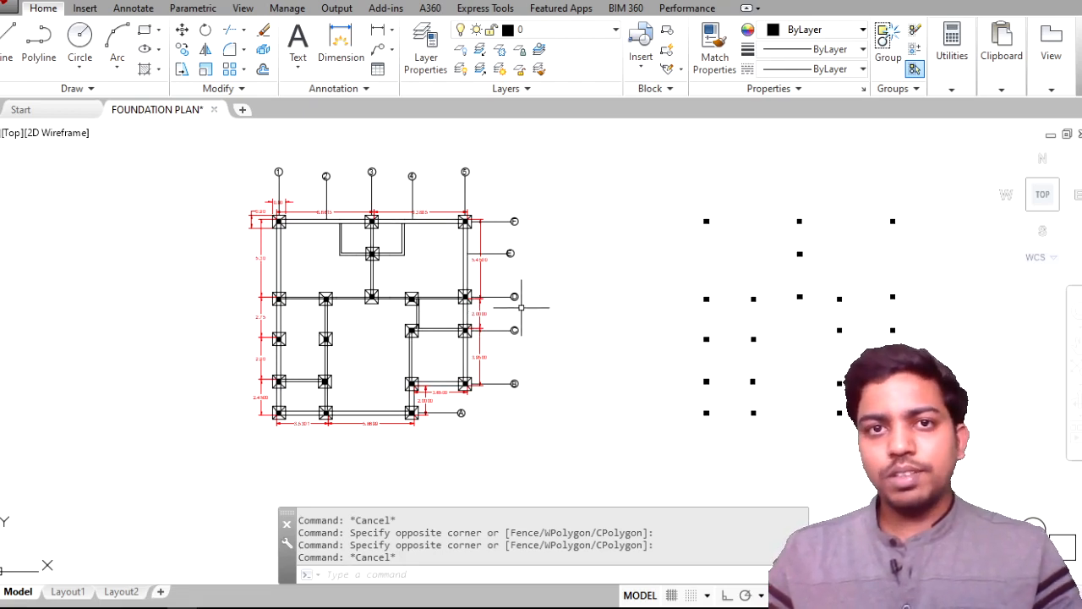
{"action": "mouse_move", "coordinate": [640, 607]}
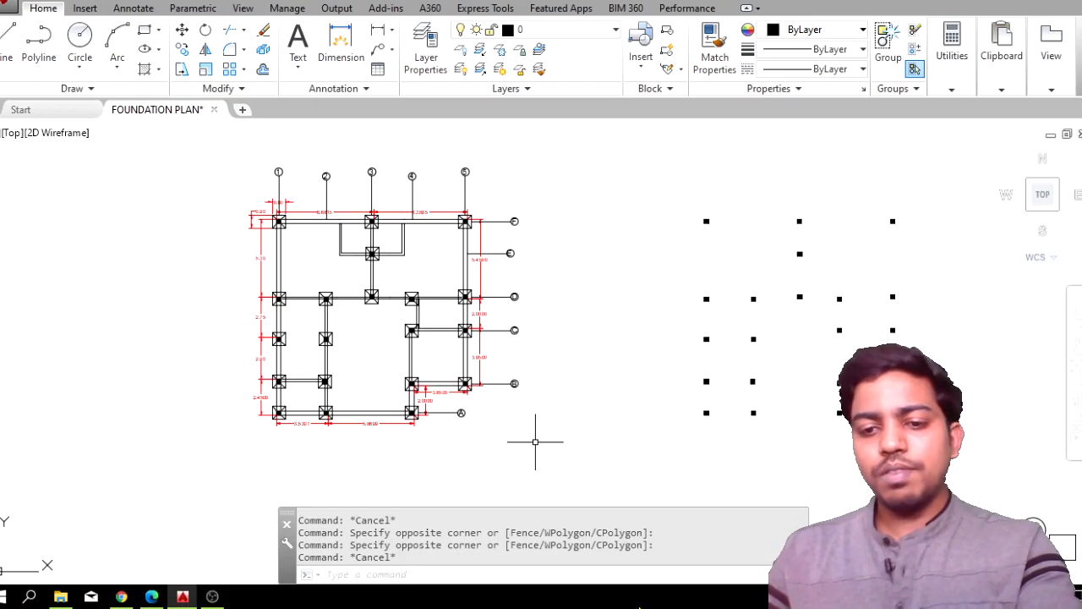